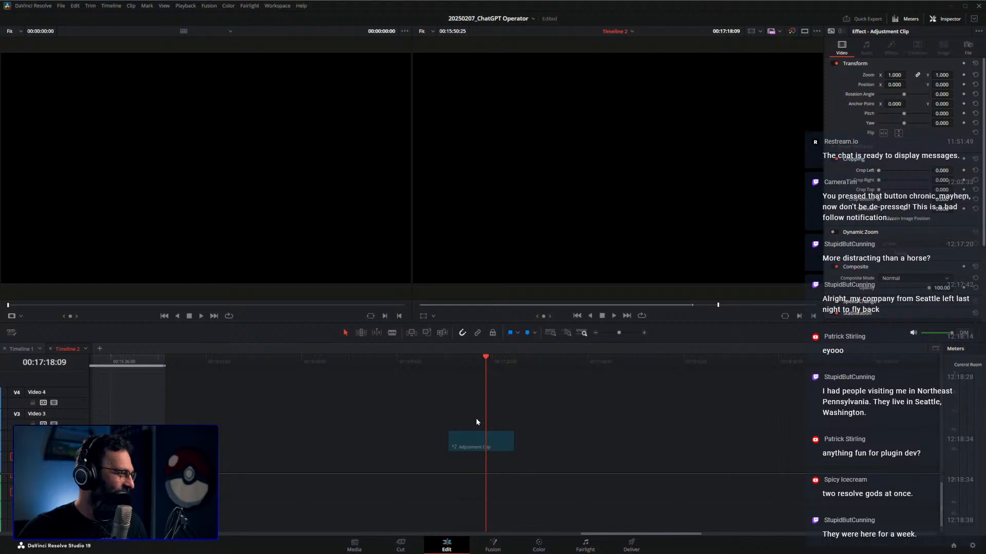
Place the playhead at 00:13:17:00, over the adjustment clip with the payment callout on the timeline.
left_click(497, 447)
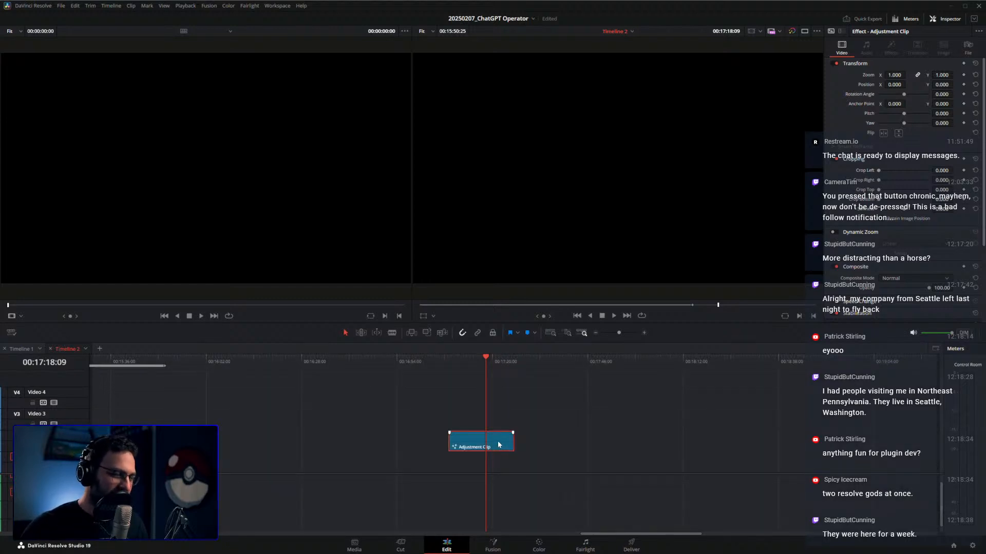
scroll(390, 431, "down", 4)
left_click_drag(723, 439, 184, 439)
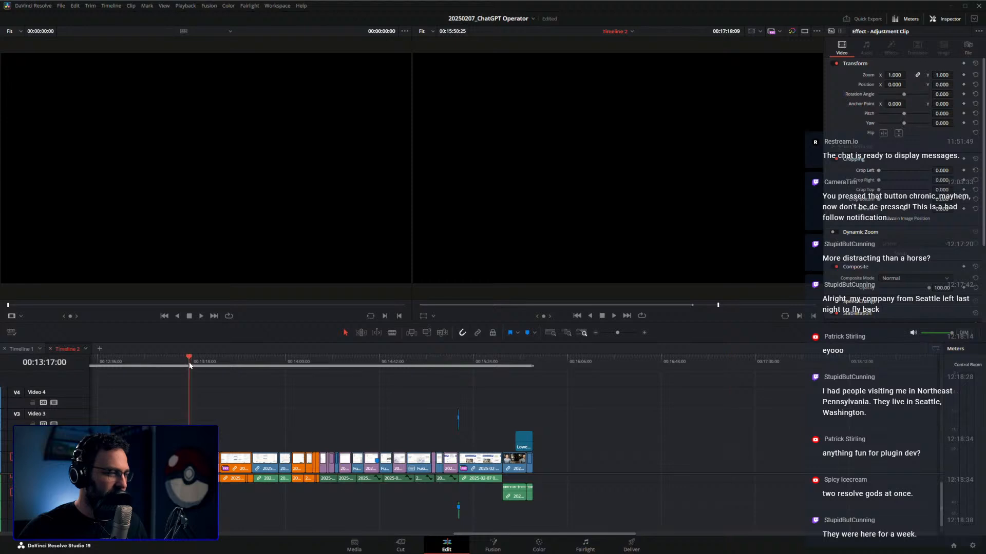
left_click(189, 364)
scroll(263, 405, "up", 6)
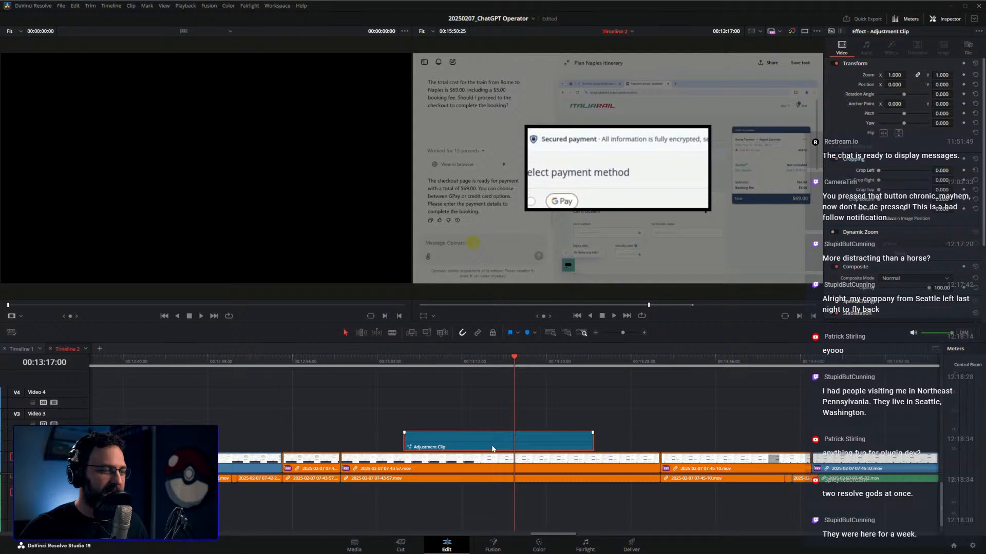
Open the adjustment clip's composition in Fusion and preview it at frame 76.
key("shift+5")
left_click_drag(567, 441, 607, 445)
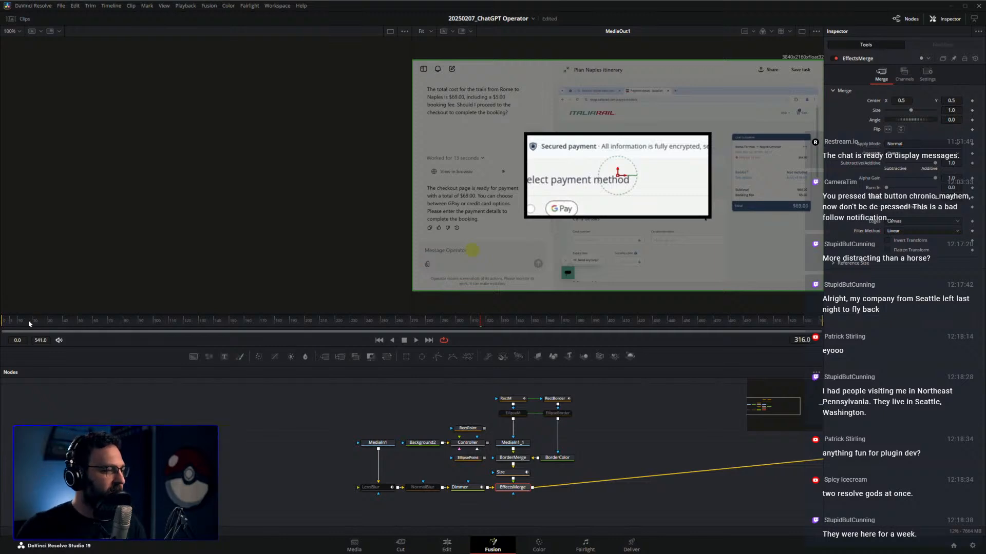
left_click_drag(29, 322, 119, 323)
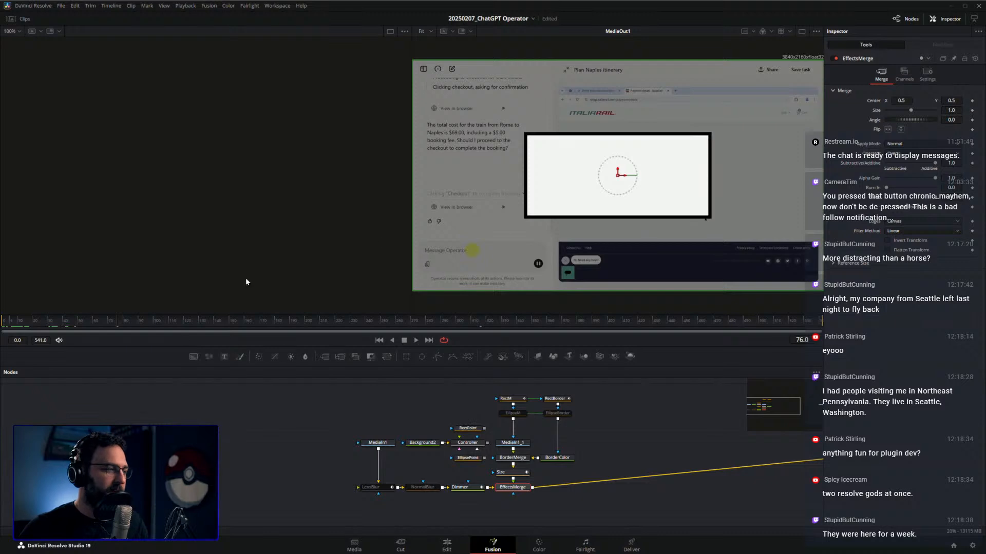
Try the Controller's Enable Ellipse and Enable Rectangle options, leaving only the rectangle shape enabled.
left_click(471, 443)
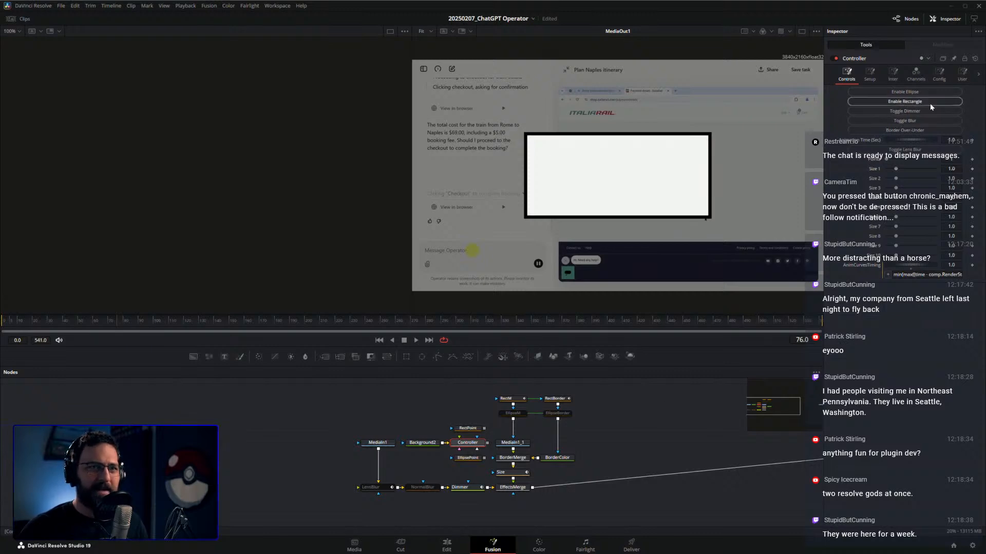
left_click(913, 101)
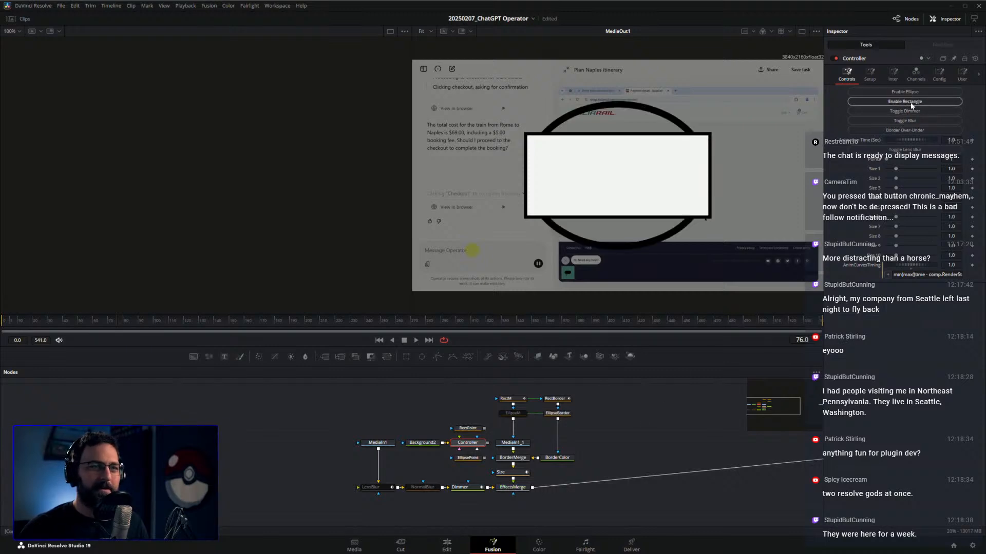
left_click(912, 94)
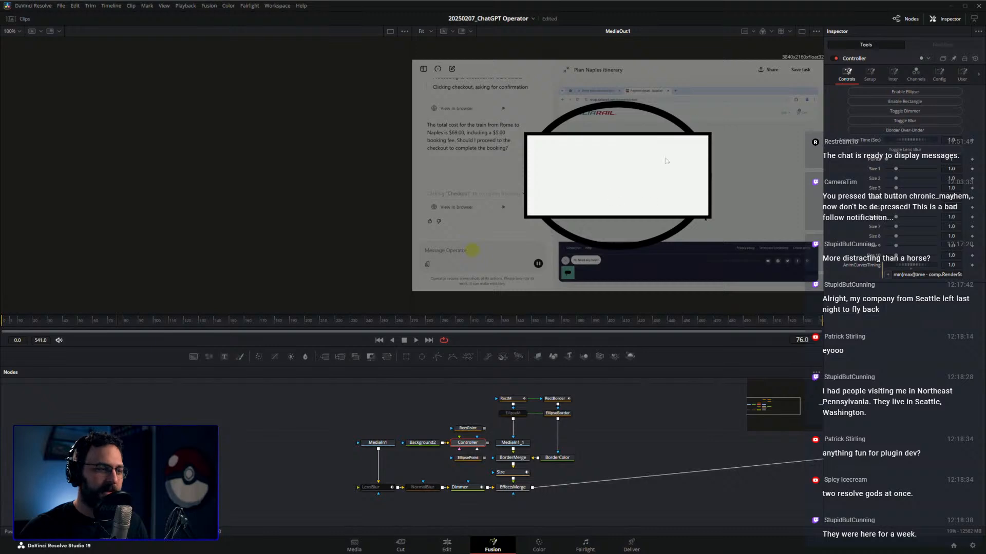
left_click(883, 94)
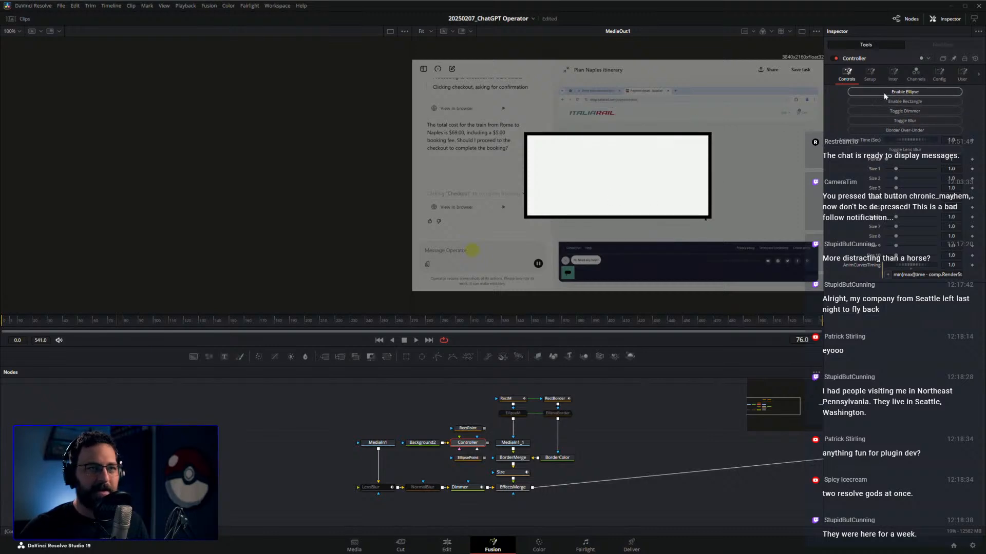
left_click(884, 94)
left_click(956, 103)
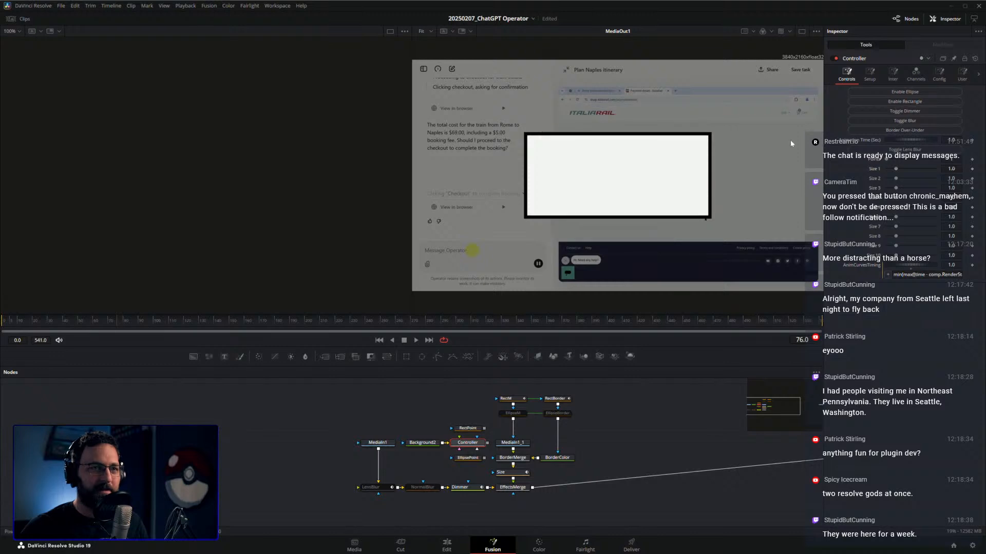
left_click(930, 91)
left_click(921, 103)
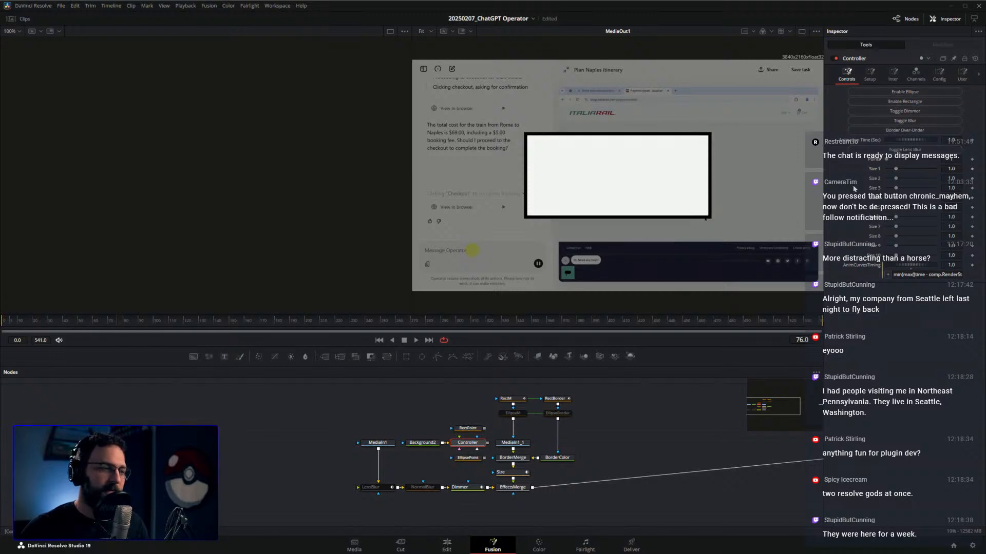
Switch the Controller's Border Over Under option back and forth, ending with the thin border around the callout.
left_click(909, 132)
left_click(909, 132)
left_click(909, 131)
left_click(909, 132)
left_click(909, 132)
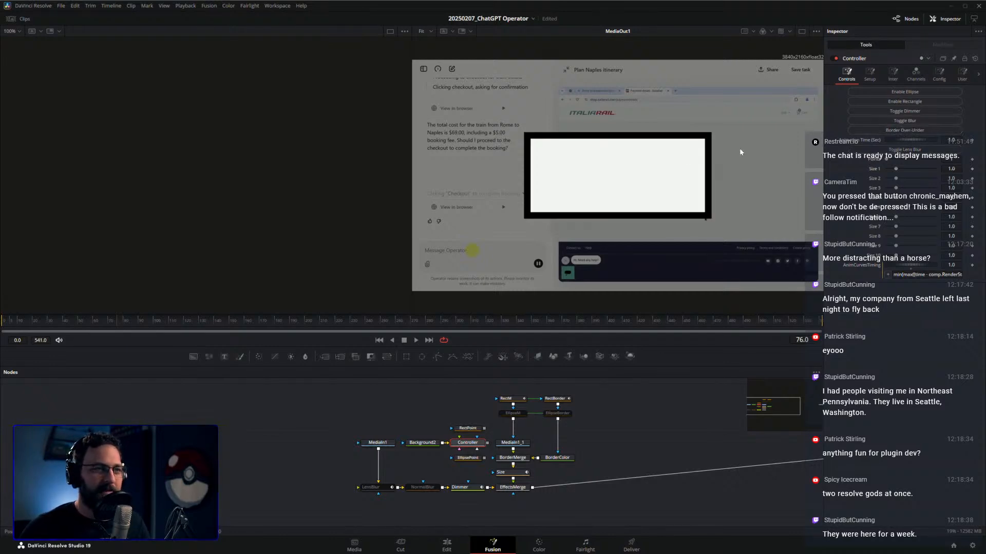
left_click(910, 132)
Switch the border to its thick version, check its effect on the BorderMerge node, and restore the thin border from the Controller.
scroll(556, 461, "down", 1)
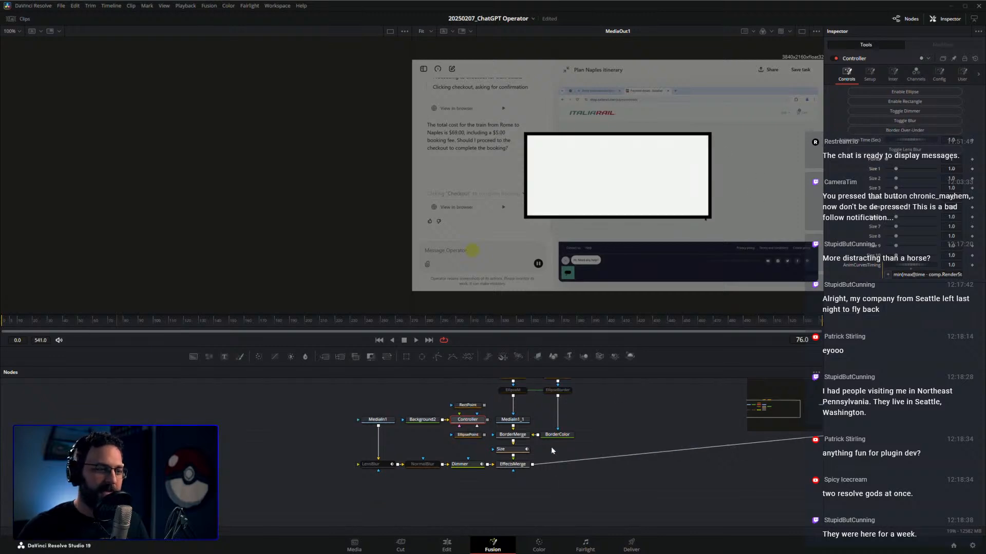
scroll(521, 436, "up", 3)
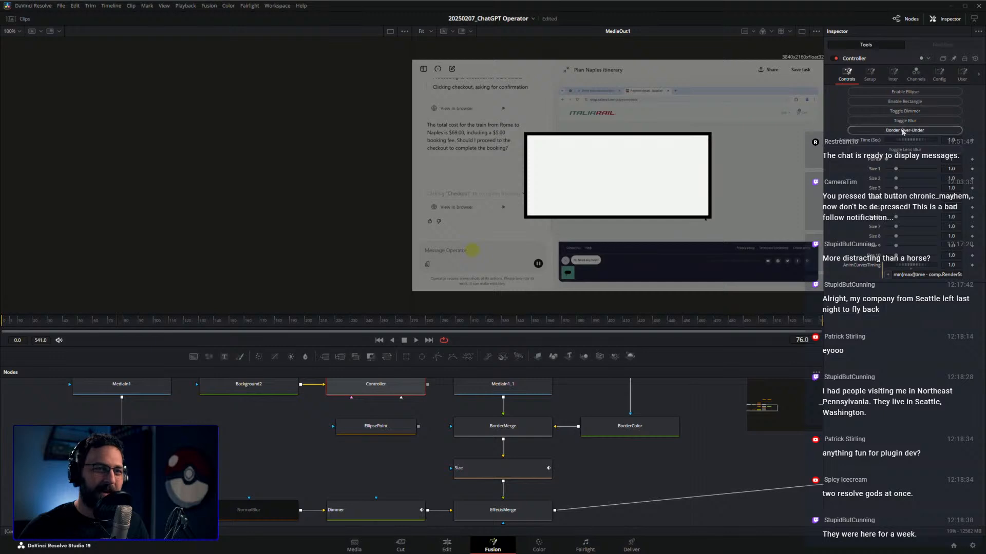
left_click(903, 131)
left_click(524, 428)
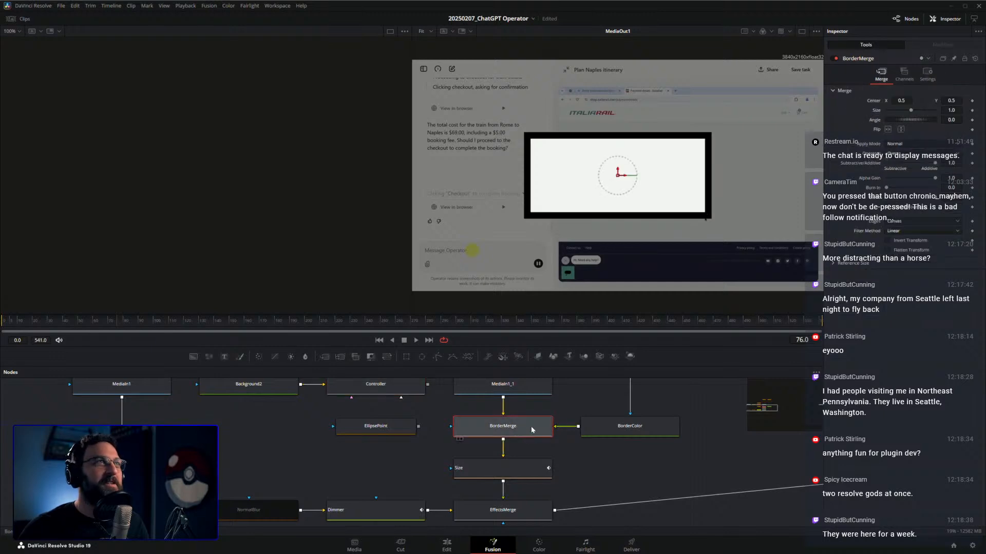
scroll(519, 445, "up", 1)
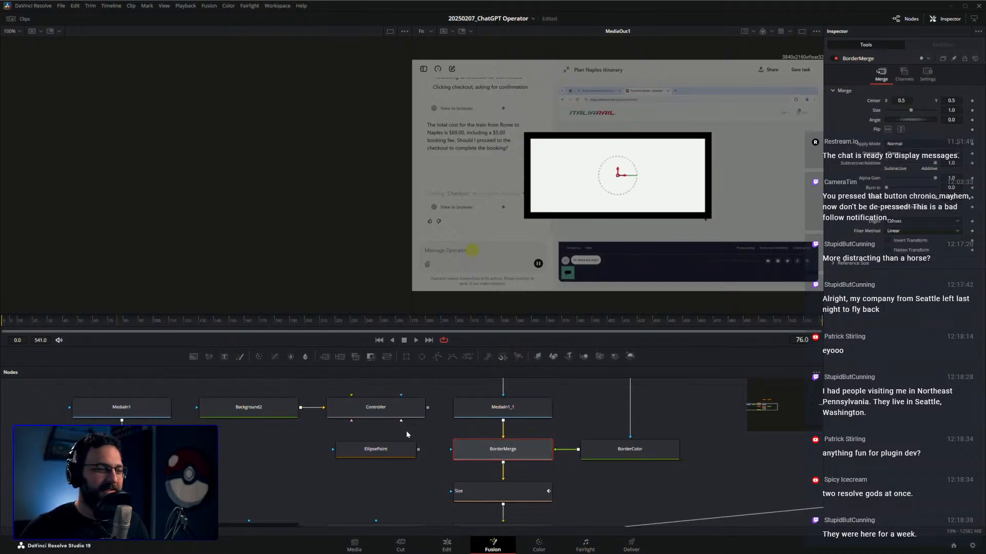
left_click(395, 411)
left_click(893, 133)
left_click(894, 133)
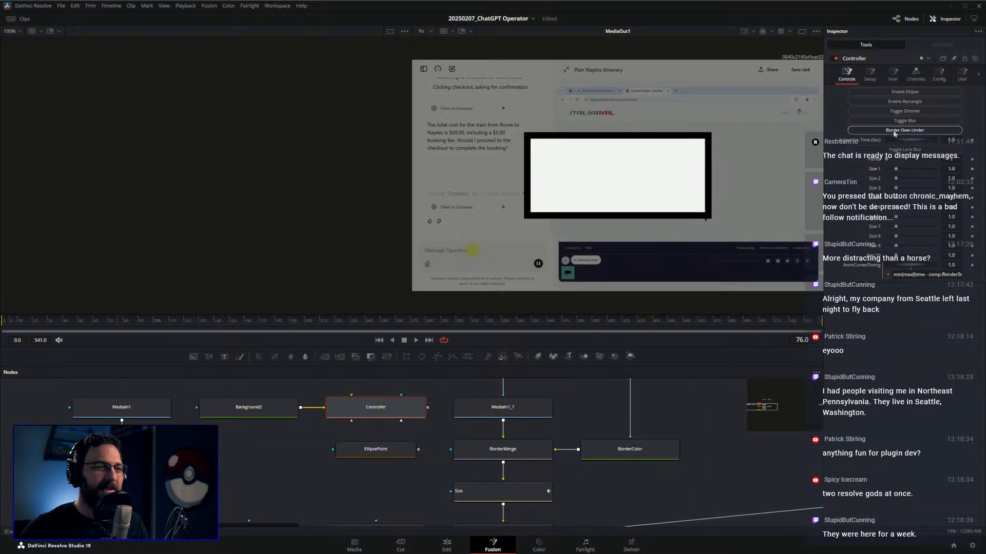
left_click(893, 133)
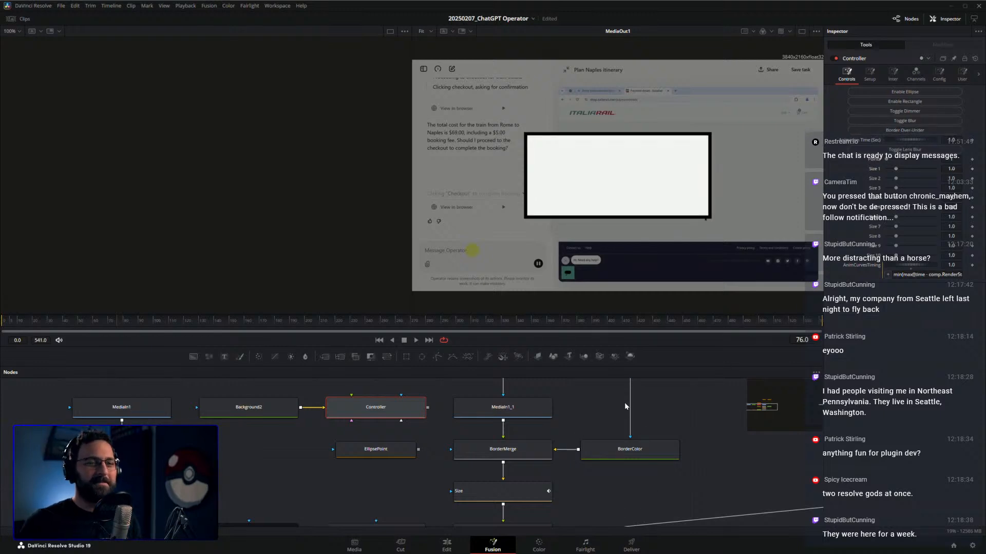
Add three points with the Controller's user controls to generate pairs of rectangle and ellipse point nodes.
scroll(624, 401, "down", 3)
scroll(659, 414, "down", 1)
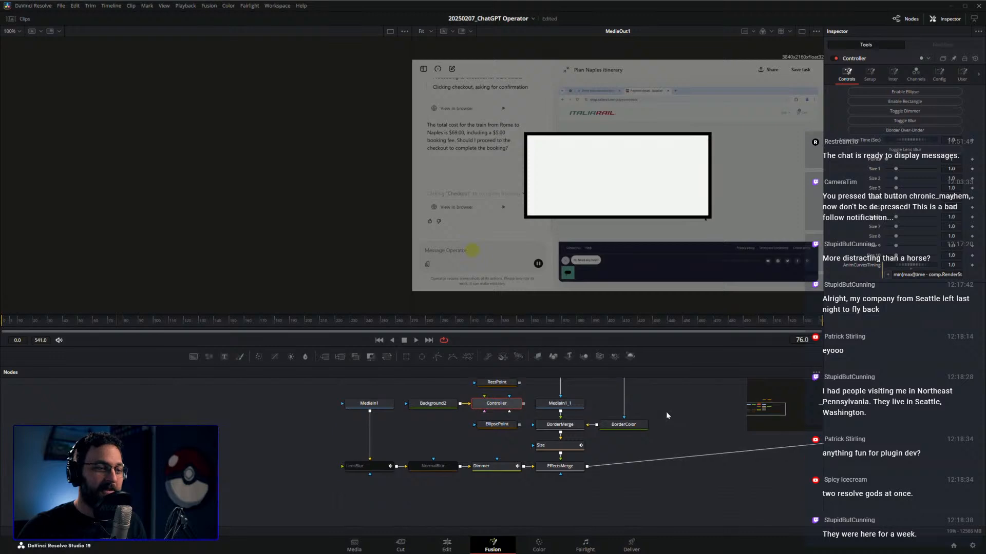
scroll(668, 413, "down", 2)
left_click_drag(669, 398, 597, 434)
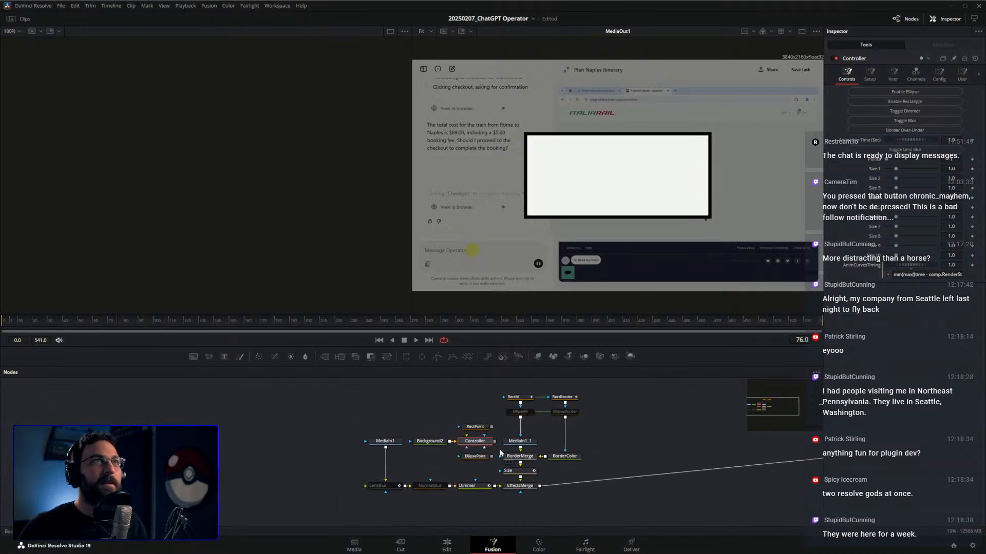
left_click(962, 75)
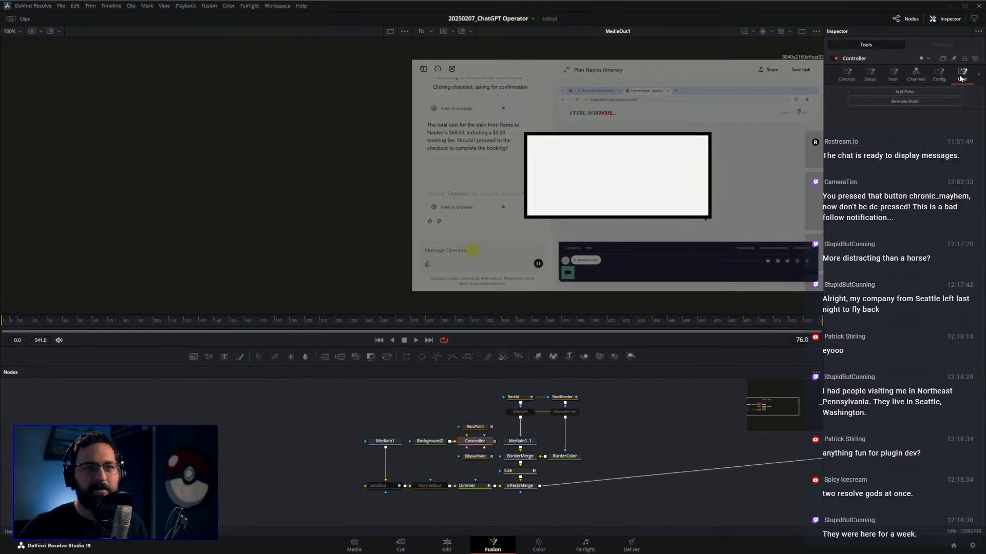
left_click(910, 94)
left_click(911, 93)
left_click(911, 93)
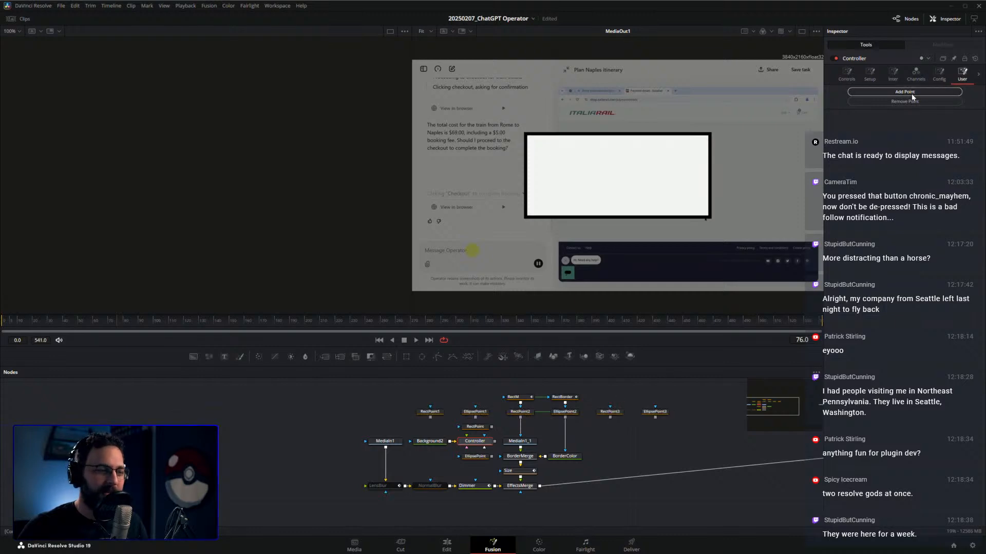
Remove the three added points with the Controller's user controls.
left_click(908, 102)
left_click(908, 103)
left_click(909, 102)
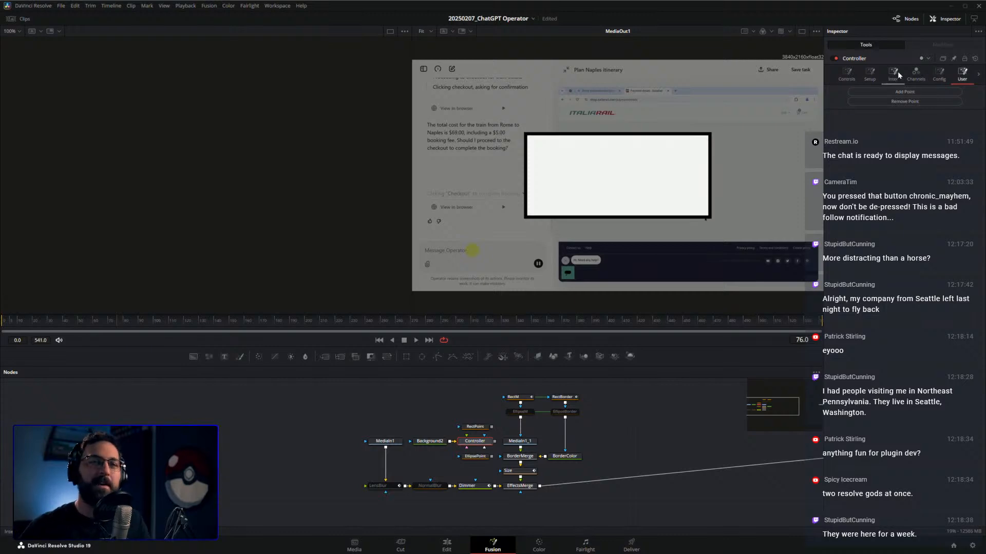
Add five rectangle and ellipse point pairs from the Controller and inspect the RectPoint1 and RectPoint2 nodes.
left_click(902, 92)
left_click(902, 93)
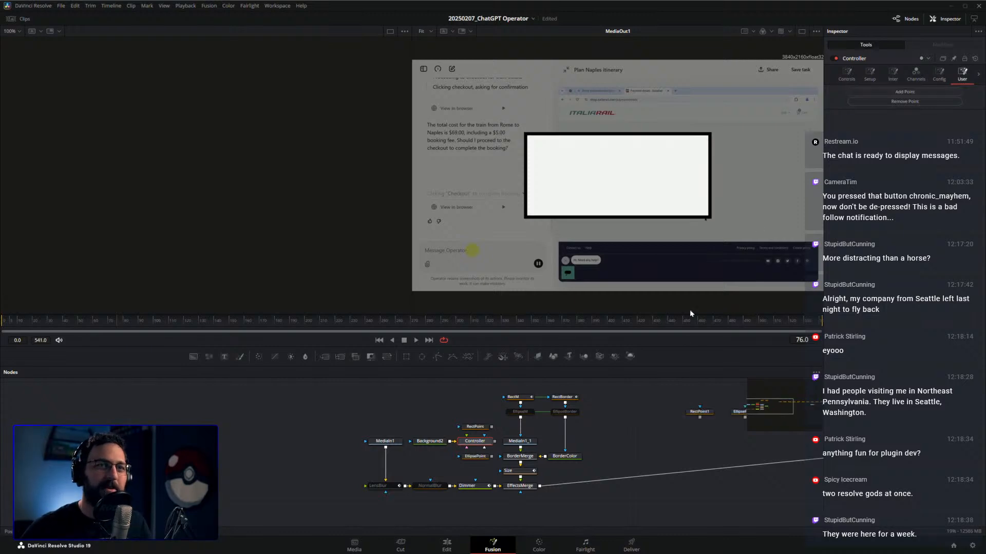
left_click_drag(654, 405, 411, 415)
left_click_drag(654, 408, 551, 393)
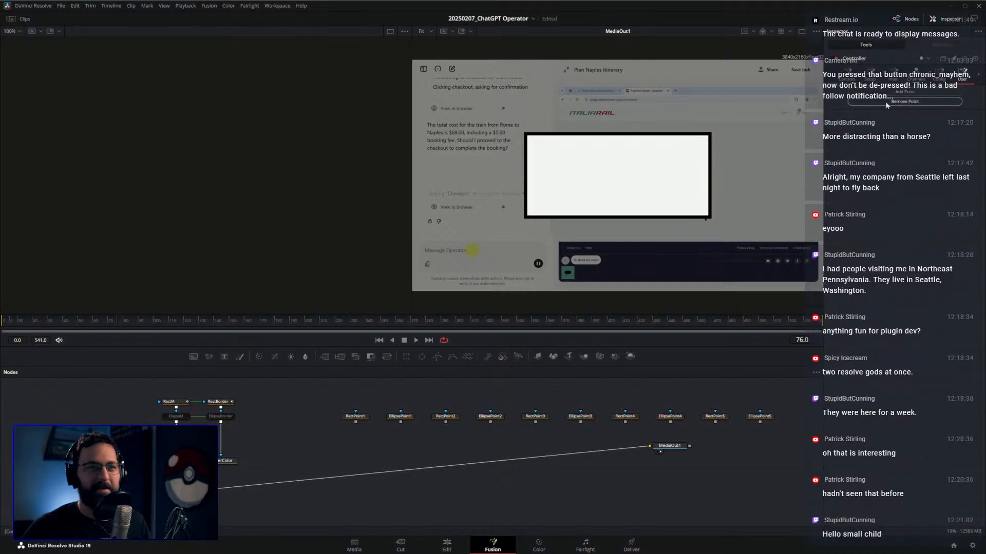
left_click(359, 418)
left_click(451, 418)
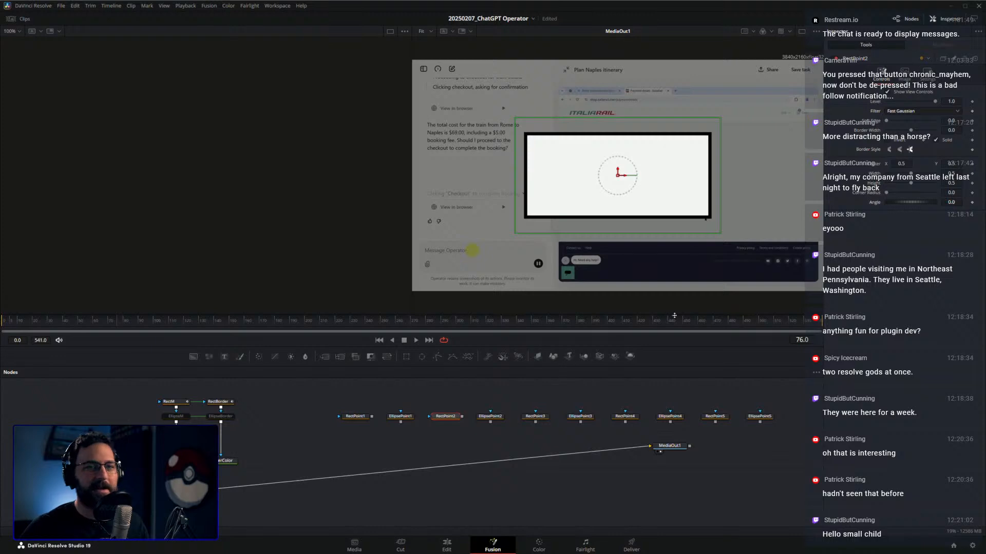
Remove all five added point pairs through the Controller, leaving the original RectPoint and EllipsePoint nodes.
left_click(176, 490)
left_click(920, 101)
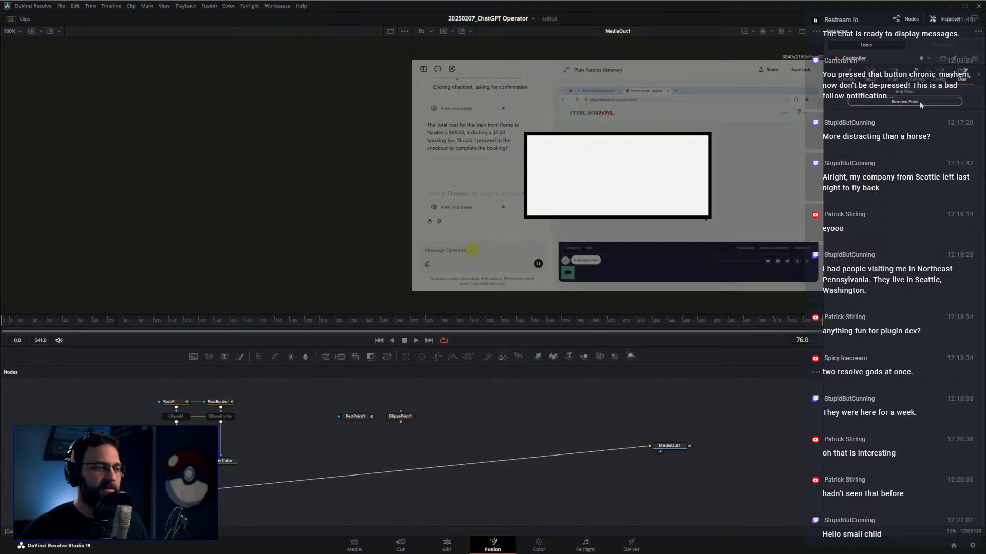
left_click(890, 103)
left_click_drag(327, 436, 562, 431)
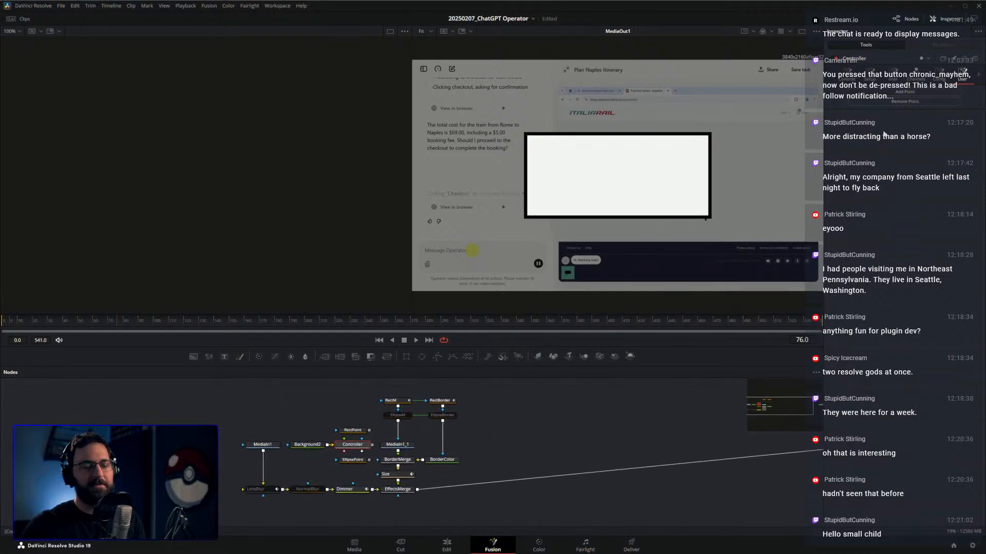
scroll(354, 440, "up", 5)
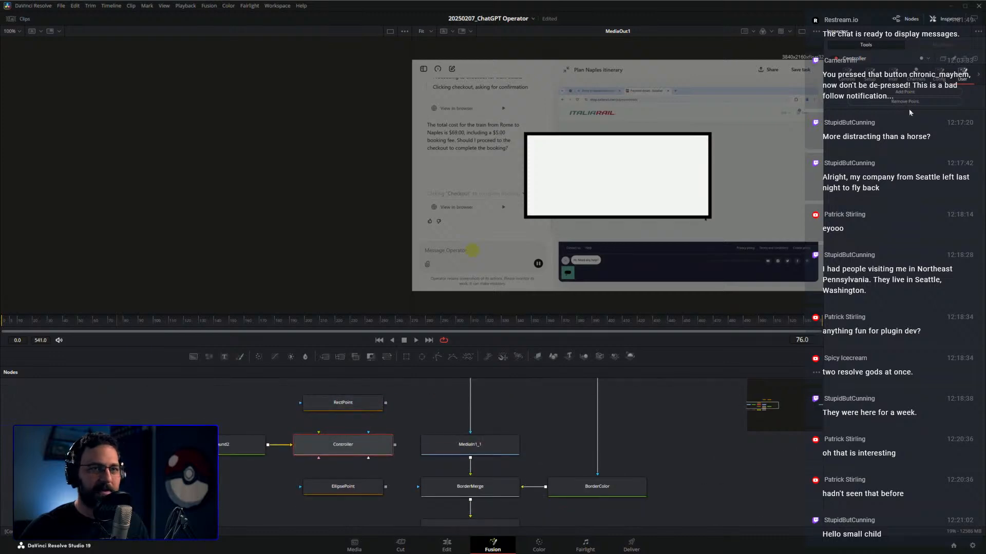
scroll(409, 424, "down", 5)
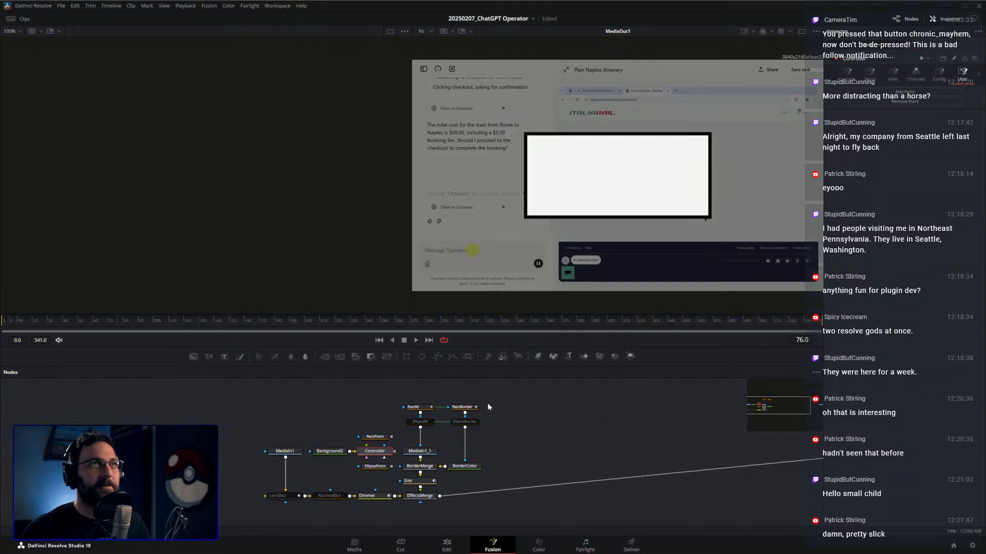
Examine the Controller's main controls and the RectM node's modifiers, including the MaskY curve settings.
left_click(847, 72)
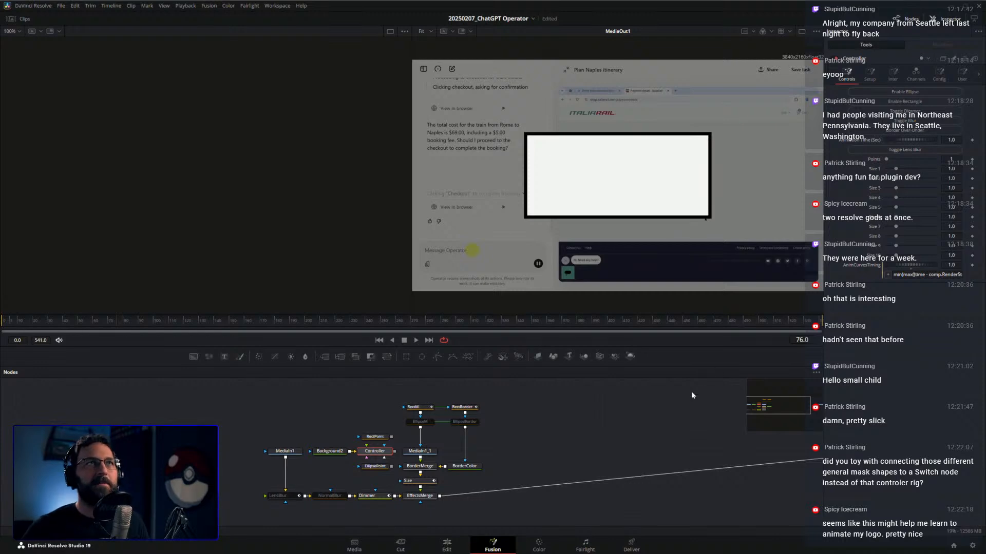
left_click(435, 407)
left_click(943, 45)
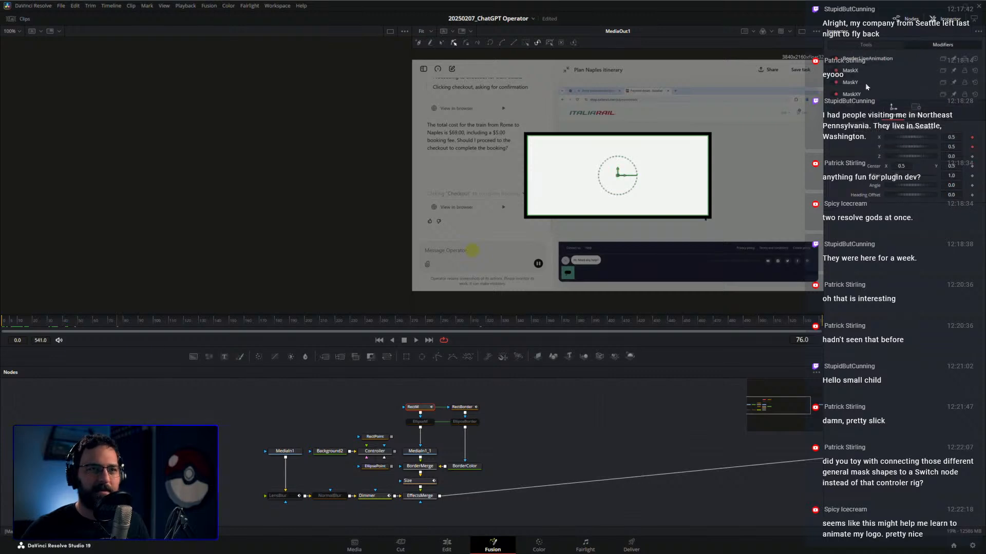
left_click(864, 82)
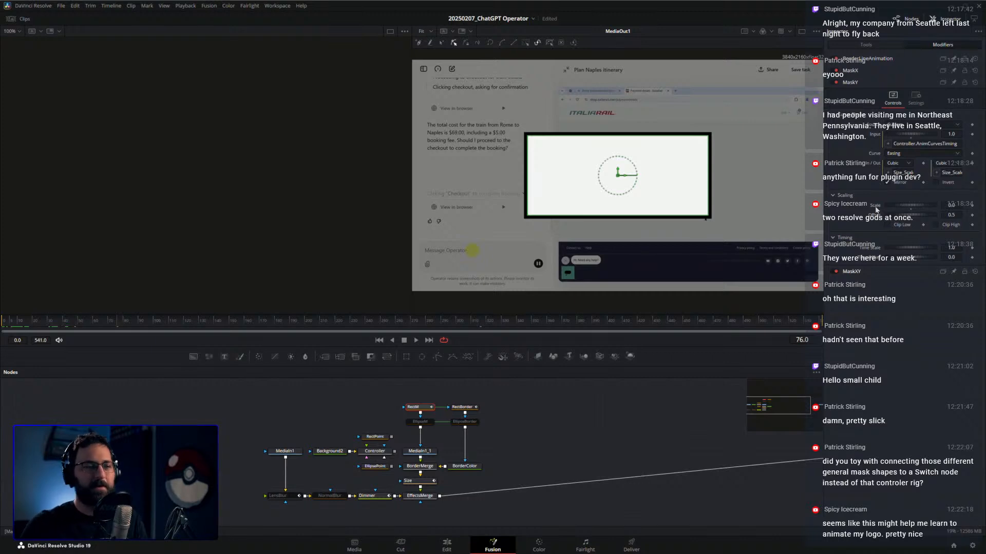
left_click(850, 82)
left_click(529, 440)
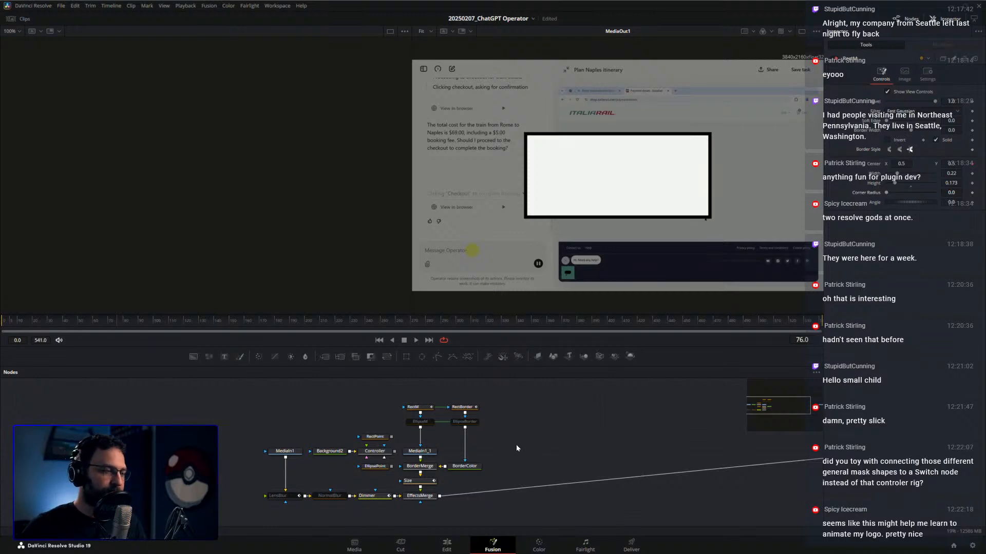
left_click_drag(514, 445, 597, 447)
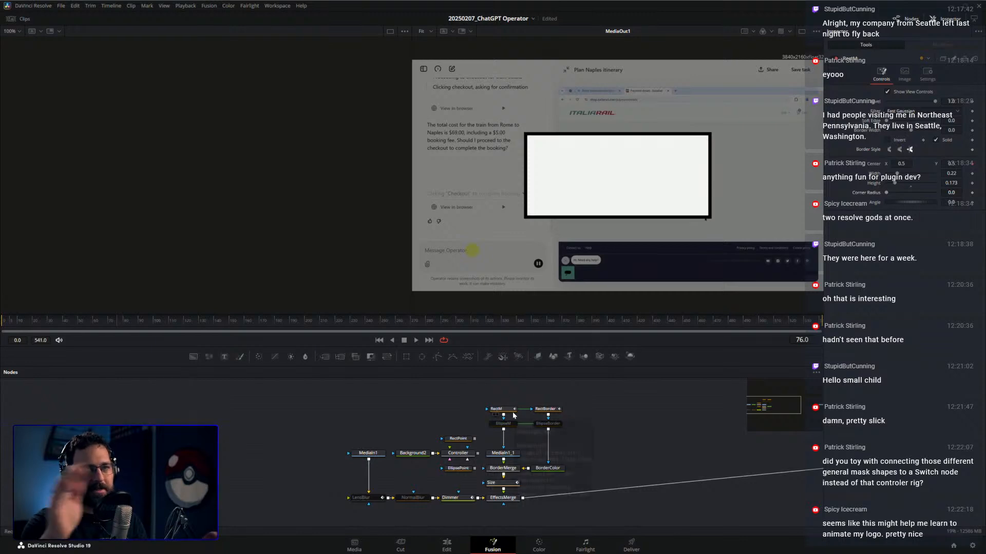
Examine the Controller's user controls for adding and removing points, together with the nodes it drives.
left_click(459, 454)
left_click(962, 76)
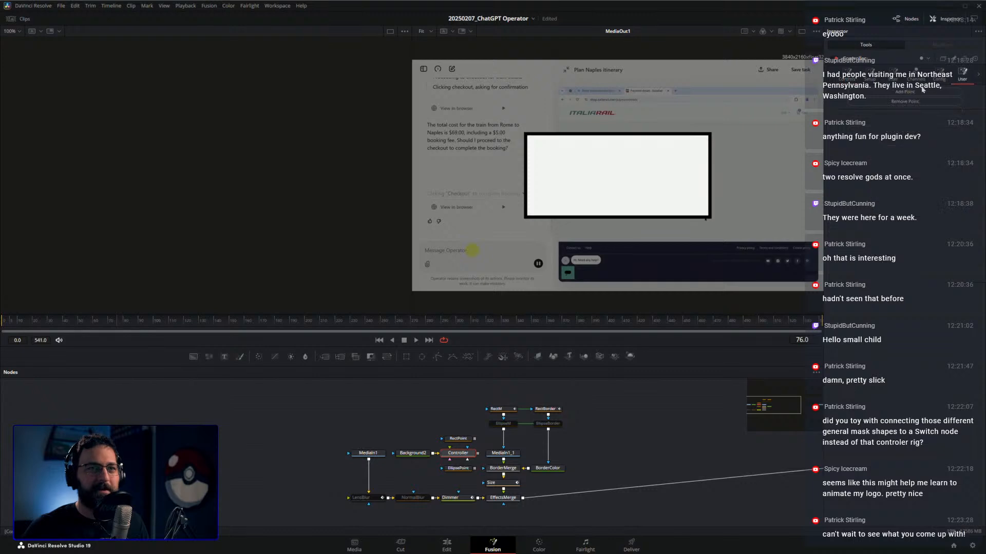
left_click_drag(769, 405, 820, 408)
left_click(925, 104)
left_click(925, 104)
left_click_drag(383, 412, 753, 458)
left_click_drag(418, 431, 818, 388)
left_click_drag(504, 421, 554, 408)
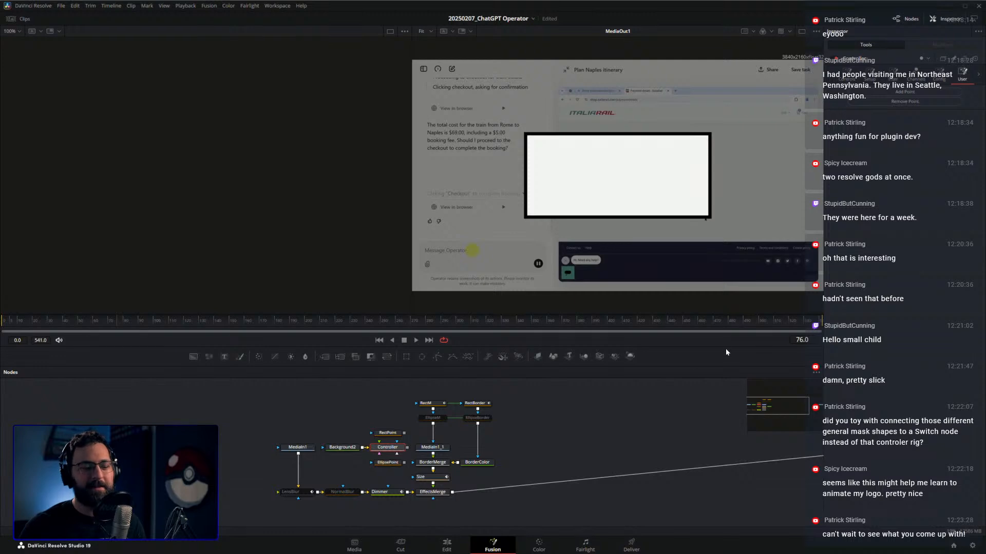
Return to the Edit page and move the callout adjustment clip past the end of the edit.
left_click(447, 545)
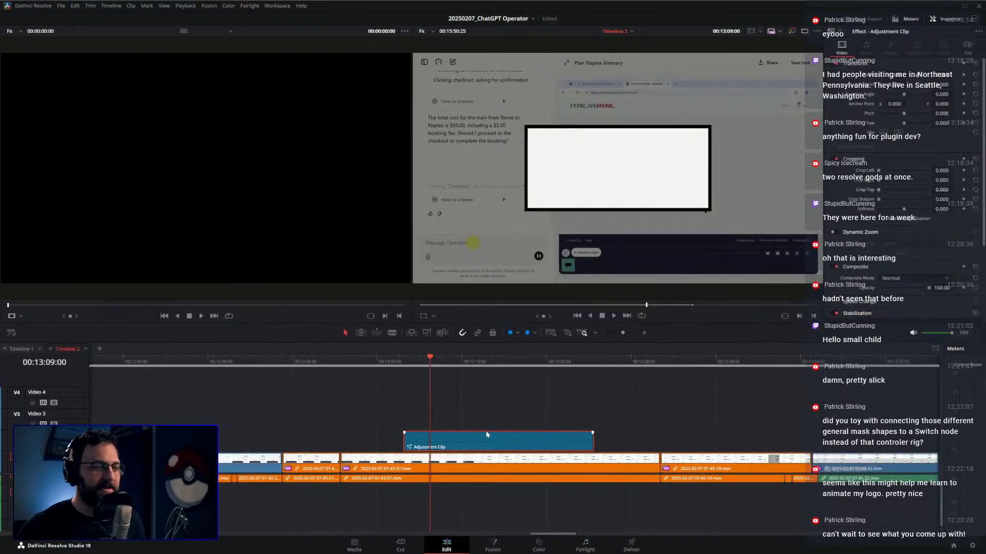
key("shift+z")
left_click_drag(521, 441, 856, 446)
left_click(893, 439)
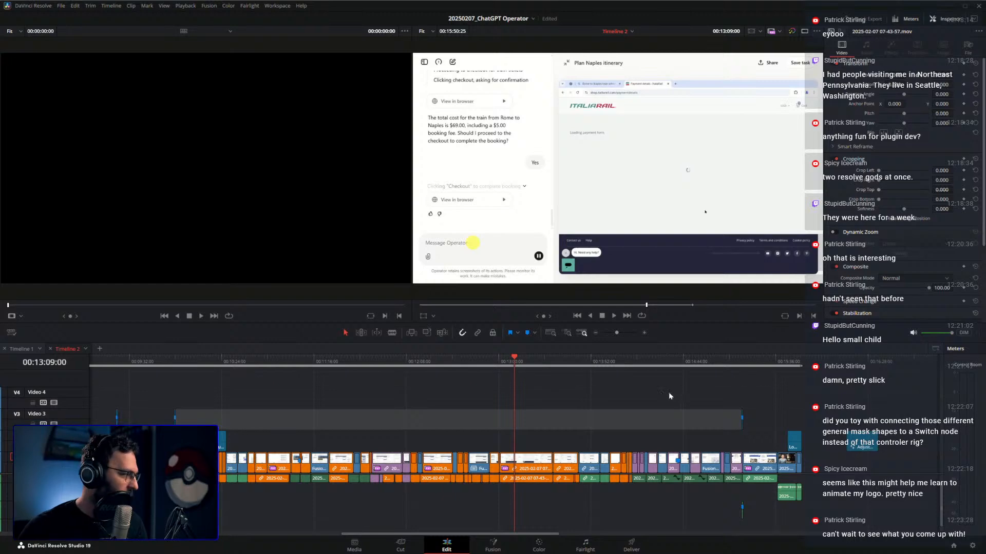
Add a new adjustment clip above the footage at 00:13:09:00 and apply the Zoom_Highlight effect to it.
left_click_drag(985, 416, 528, 446)
scroll(521, 445, "up", 5)
scroll(553, 447, "up", 3)
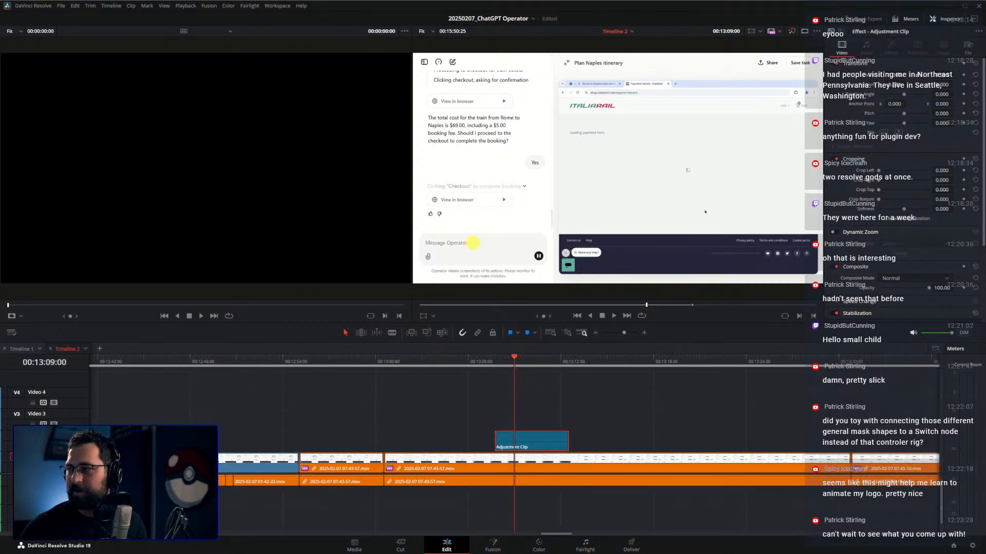
left_click_drag(985, 468, 547, 445)
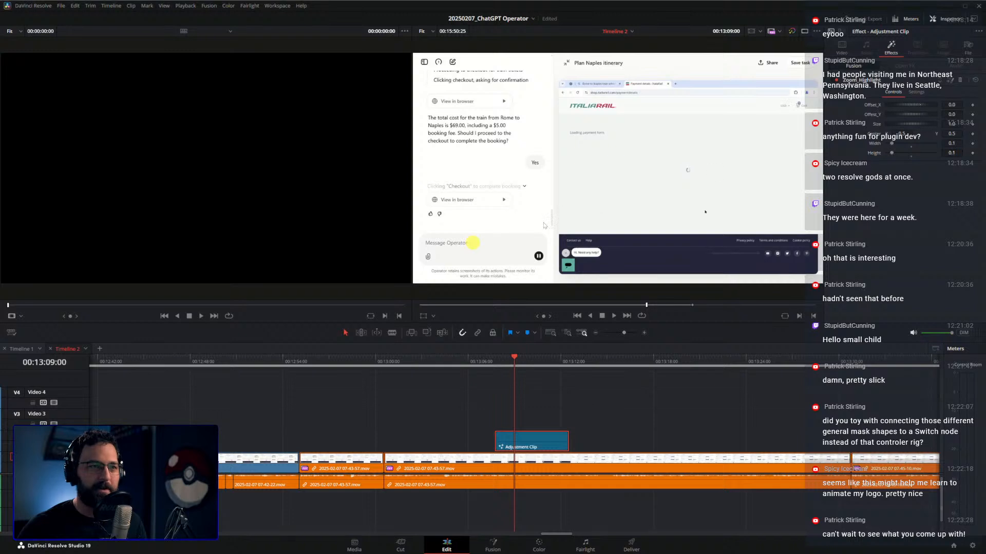
Move the playhead to 00:13:10:08 and show the effect's Fusion overlay in the timeline viewer.
left_click_drag(521, 359, 531, 356)
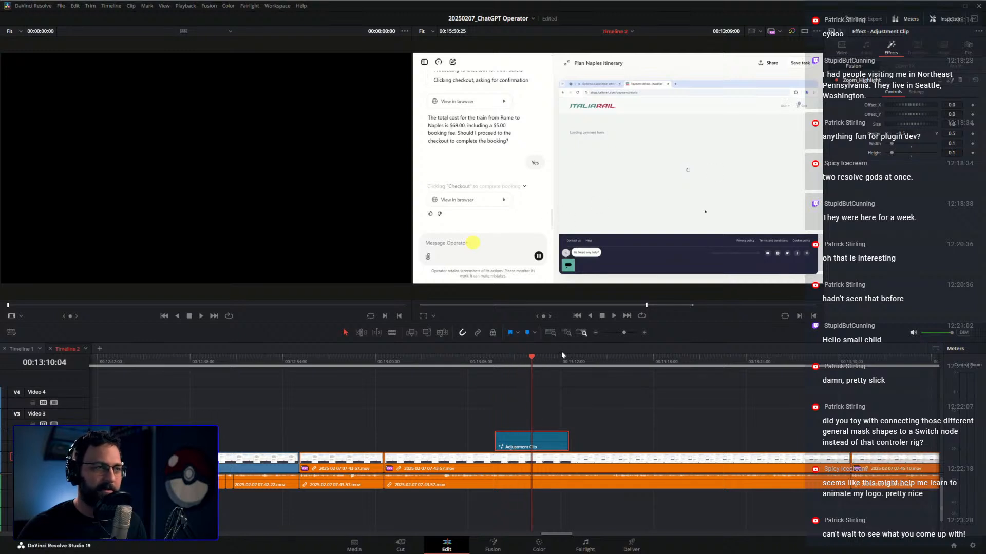
left_click(534, 361)
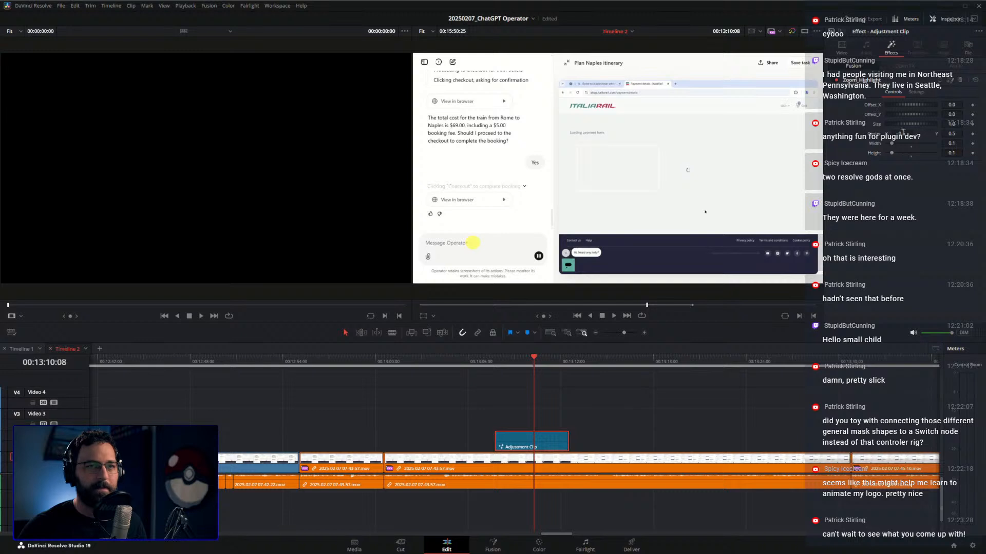
left_click(433, 316)
left_click(446, 370)
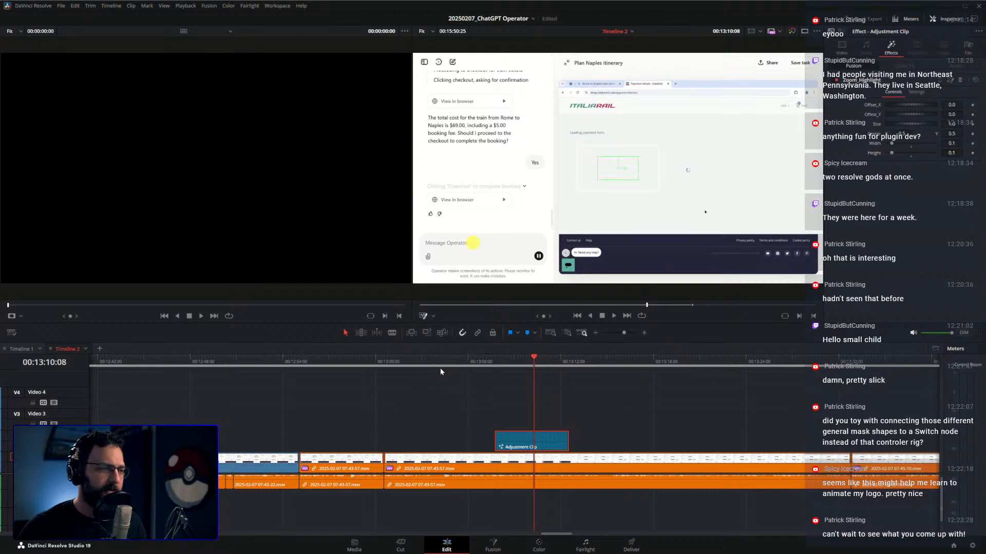
Place the highlight box over the start of the train cost text, with Offset_X at 0.073 and Size at 0.638.
left_click_drag(618, 169, 506, 146)
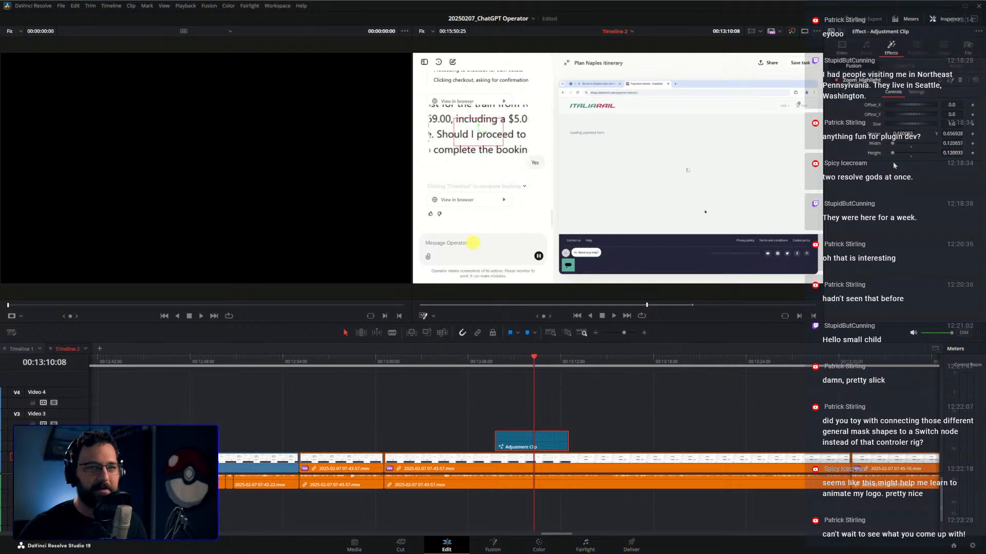
mouse_move(902, 105)
left_mouse_down()
mouse_move(916, 103)
mouse_move(900, 103)
mouse_move(906, 109)
left_mouse_up()
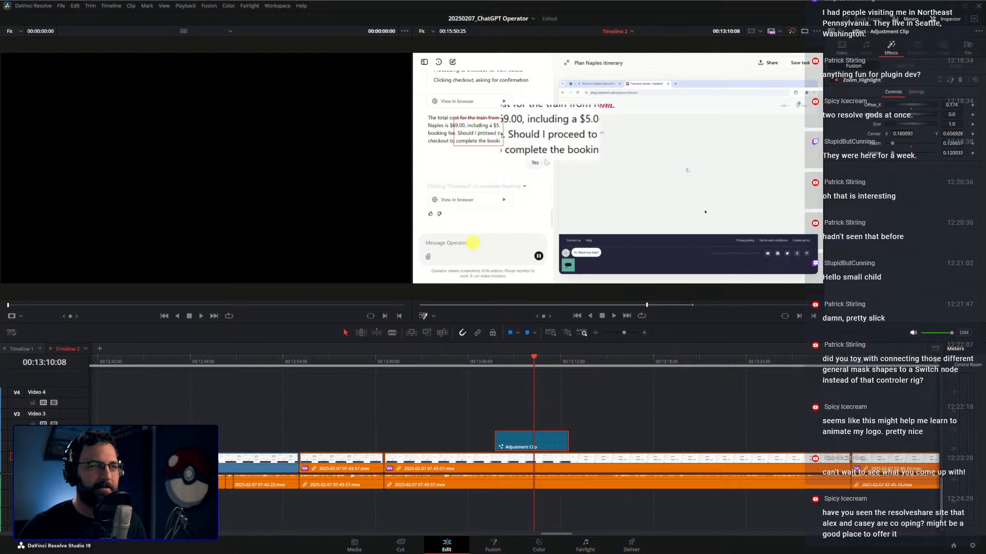
left_click_drag(480, 130, 443, 131)
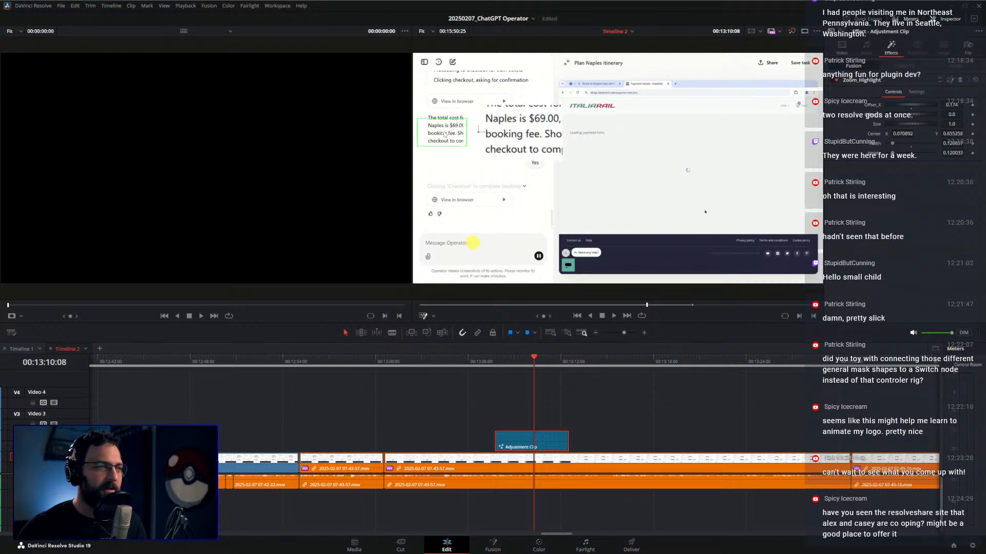
mouse_move(902, 110)
left_mouse_down()
mouse_move(889, 103)
mouse_move(901, 109)
left_mouse_up()
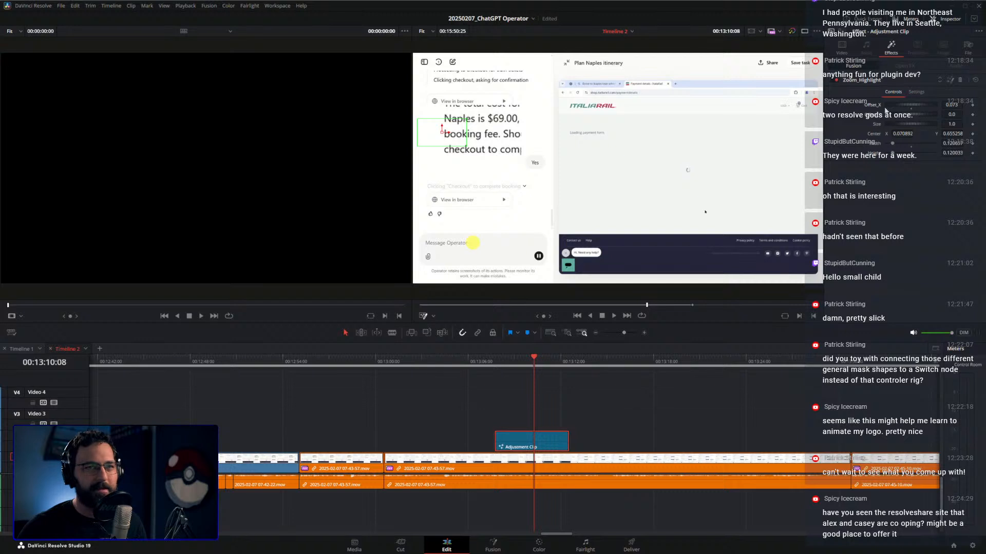
mouse_move(905, 121)
left_mouse_down()
mouse_move(894, 121)
mouse_move(902, 127)
left_mouse_up()
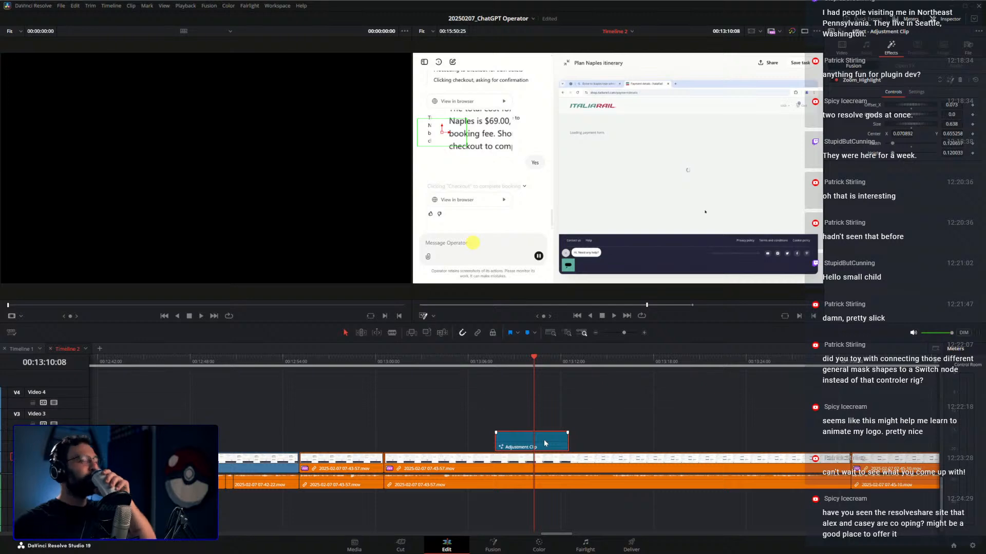
Delete the Zoom_Highlight adjustment clip and move the playhead to 00:16:21:06 over the callout adjustment clip.
key("Delete")
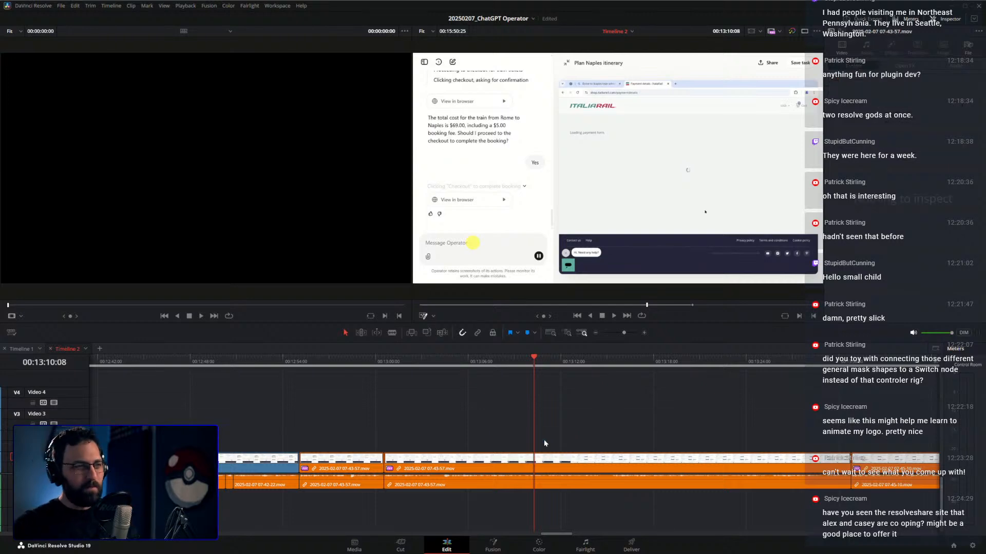
scroll(613, 424, "down", 6)
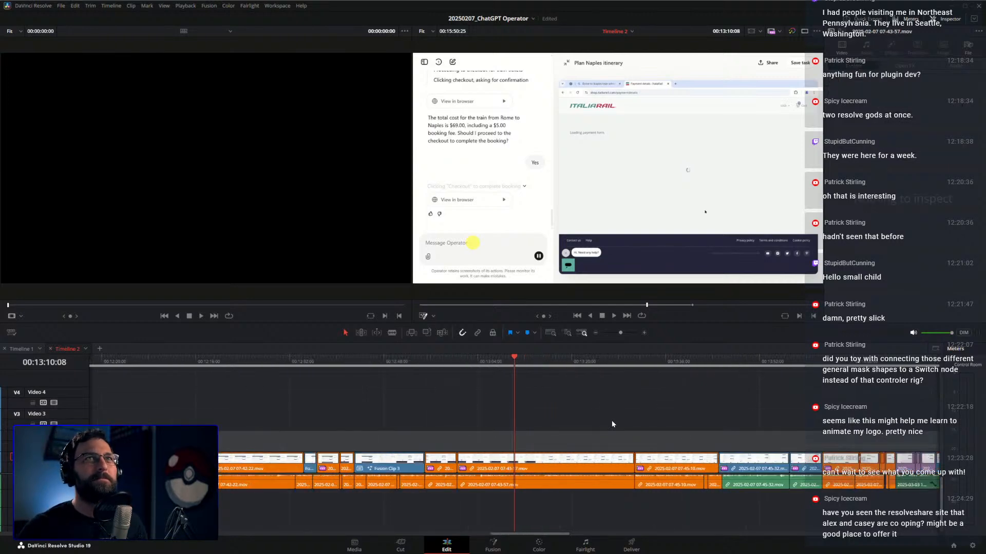
scroll(630, 435, "down", 1)
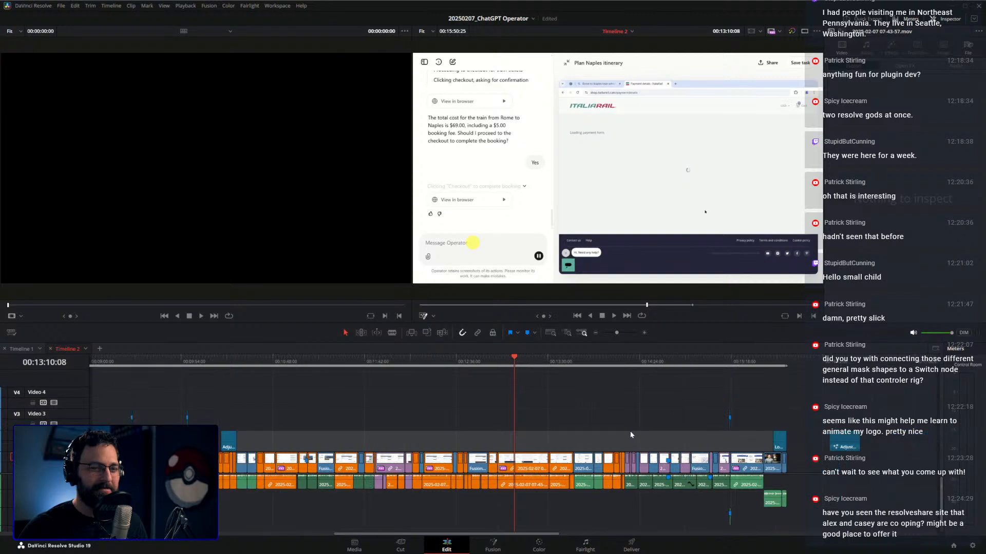
scroll(539, 425, "left", 5)
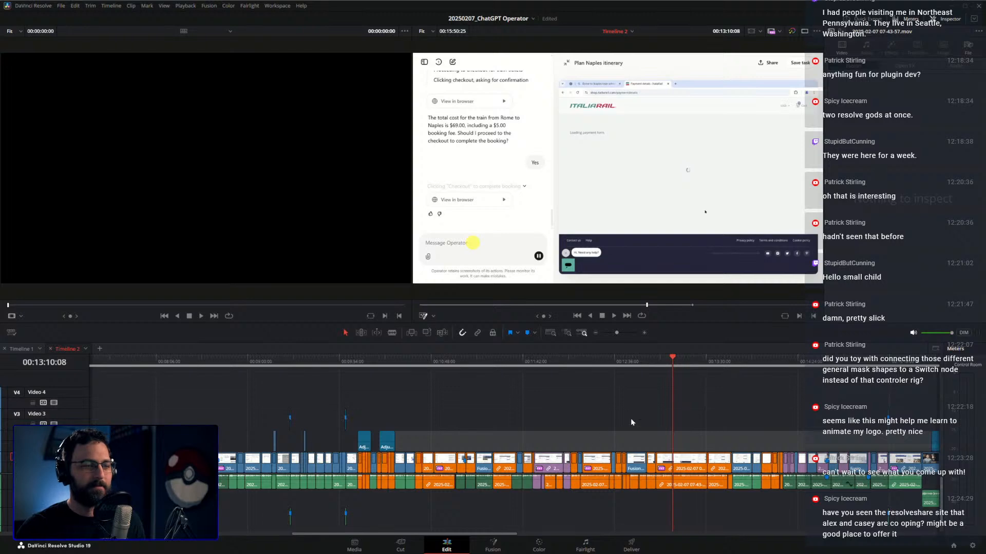
scroll(508, 400, "right", 9)
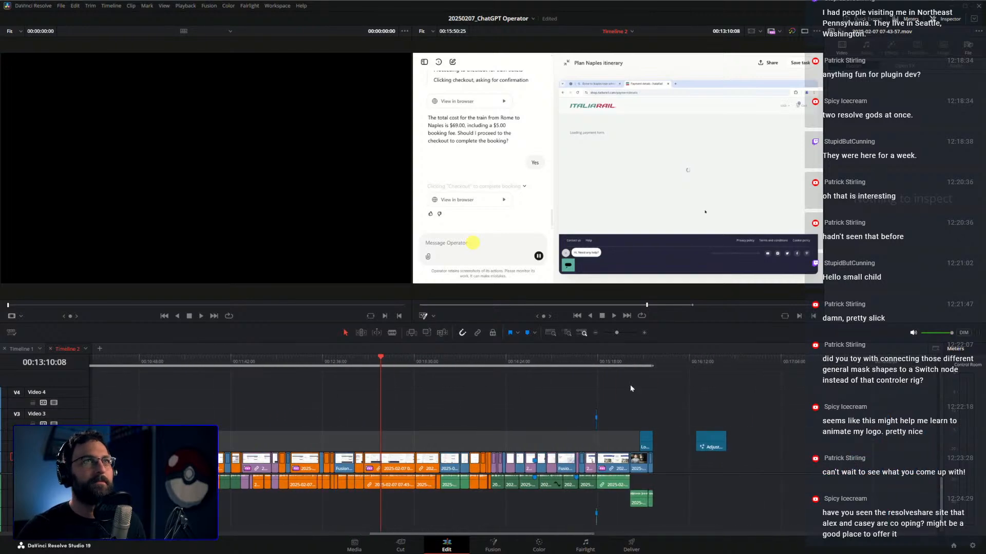
left_click(704, 361)
scroll(718, 434, "up", 2)
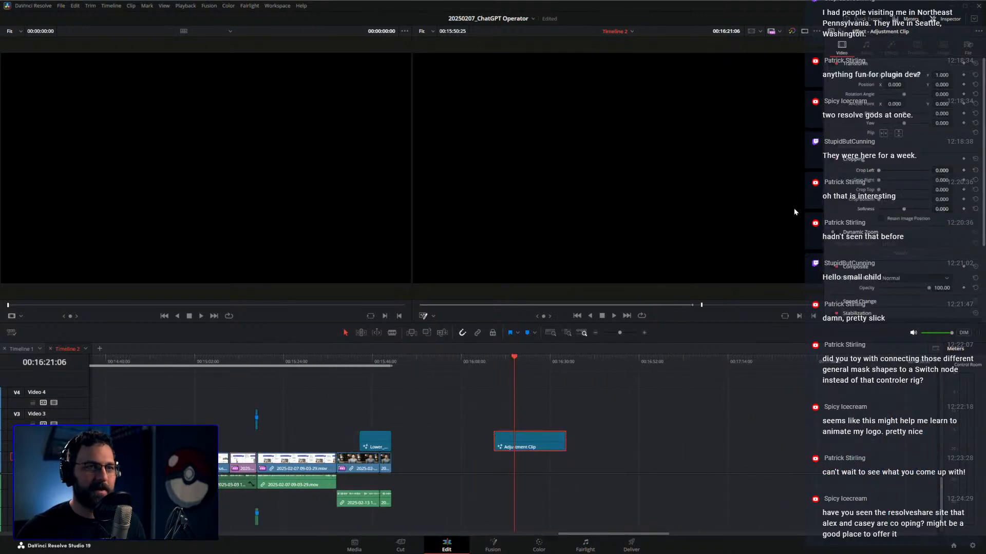
Open the callout clip in Fusion and use the Controller to enable normal blur and switch to lens blur.
left_click(492, 543)
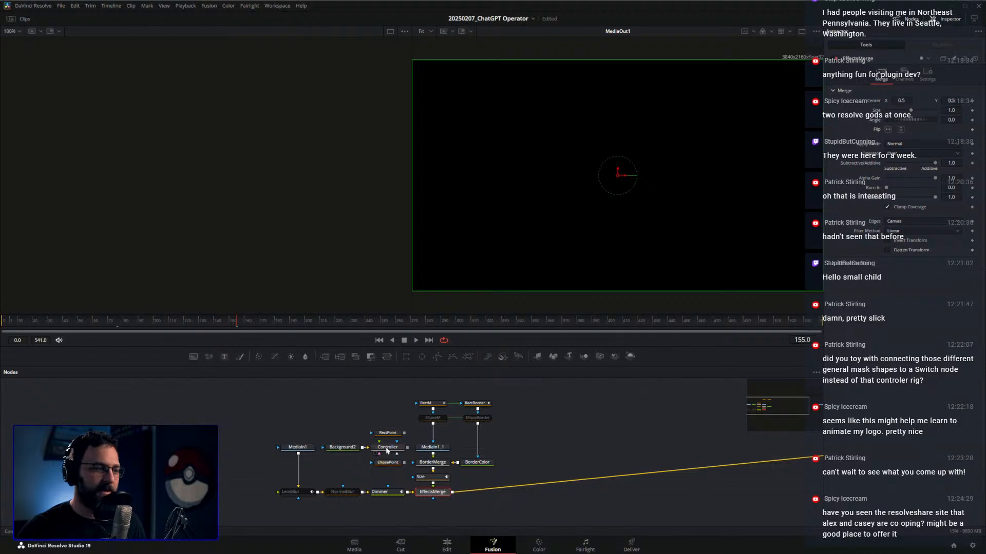
left_click(381, 449)
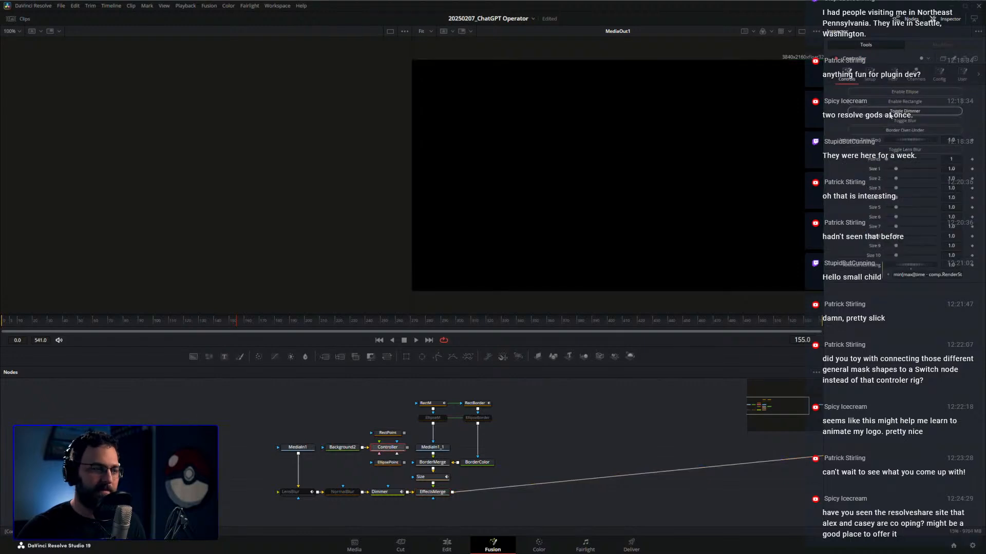
left_click(888, 119)
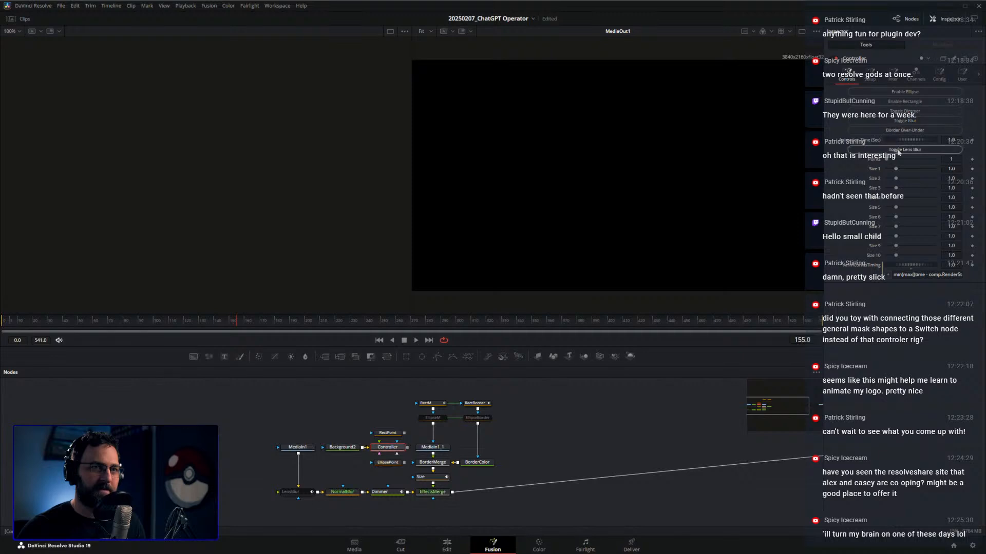
left_click(899, 151)
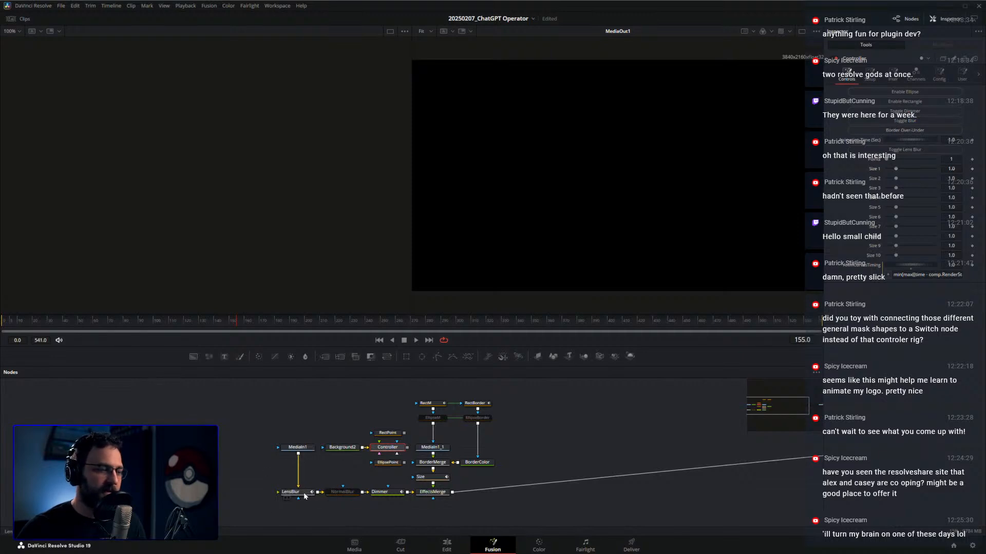
mouse_move(304, 496)
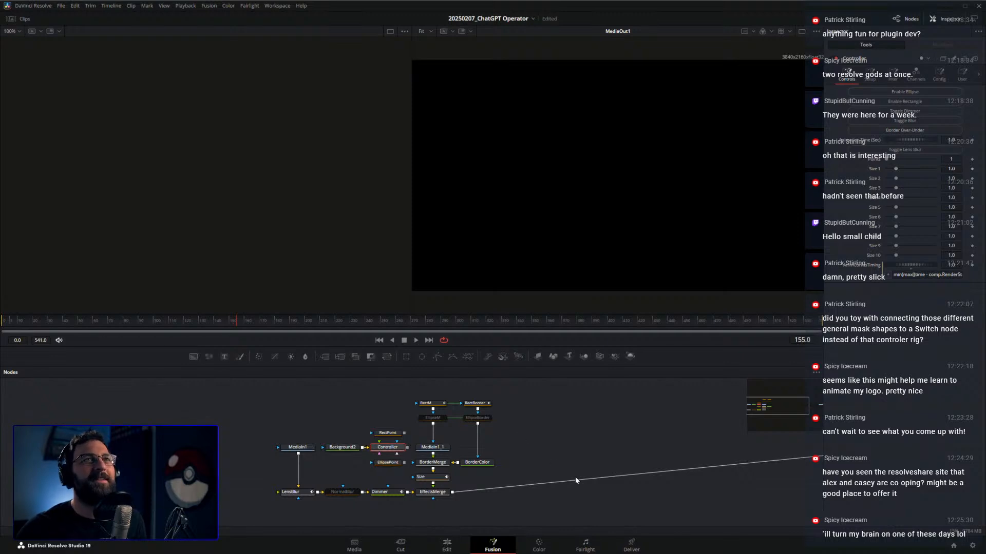
Return to the Edit page and clear the timeline's in and out points.
left_click(446, 545)
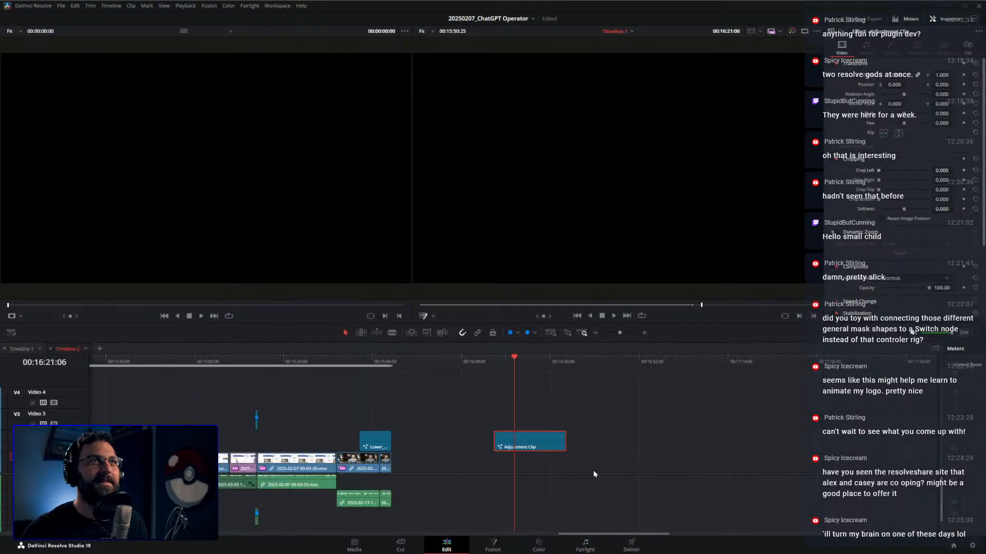
left_click_drag(443, 417, 770, 420)
scroll(567, 414, "down", 2)
scroll(566, 414, "down", 2)
left_click_drag(441, 417, 569, 420)
key("alt+x")
left_click(412, 424)
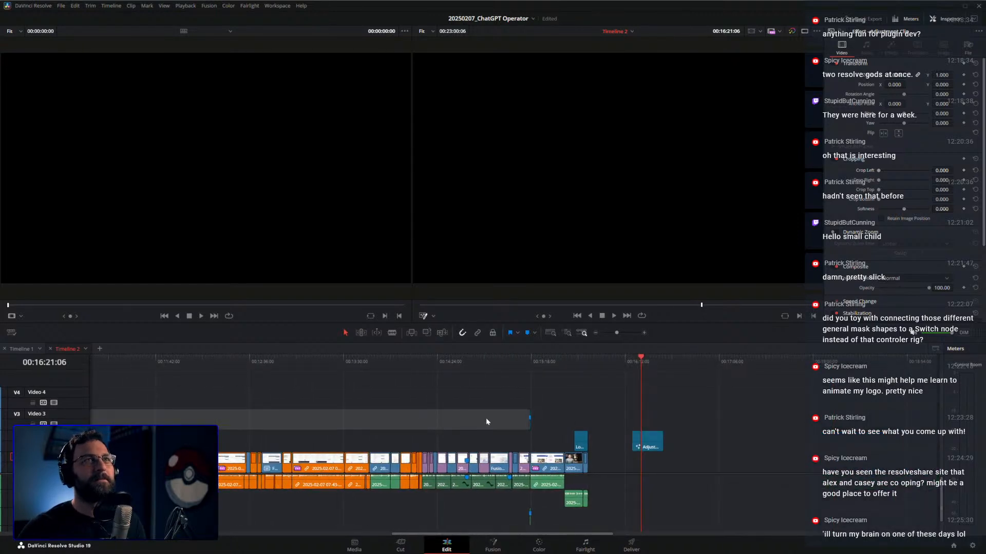
Move the callout adjustment clip back over the edit on Video 3 and place the playhead at 00:14:54:03.
left_click_drag(648, 442, 482, 415)
left_click(489, 363)
scroll(544, 414, "up", 3)
left_click_drag(797, 409, 878, 409)
scroll(565, 410, "down", 3)
Scrub the playhead to 00:12:10:12 and inspect the first audio track's settings, including Voice Isolation.
left_click_drag(395, 413, 833, 417)
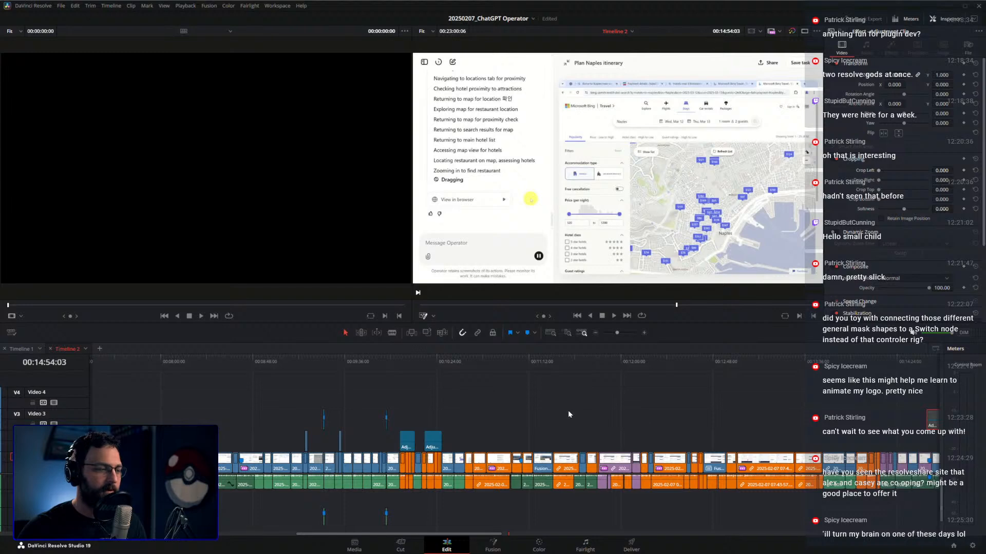
scroll(585, 413, "left", 2)
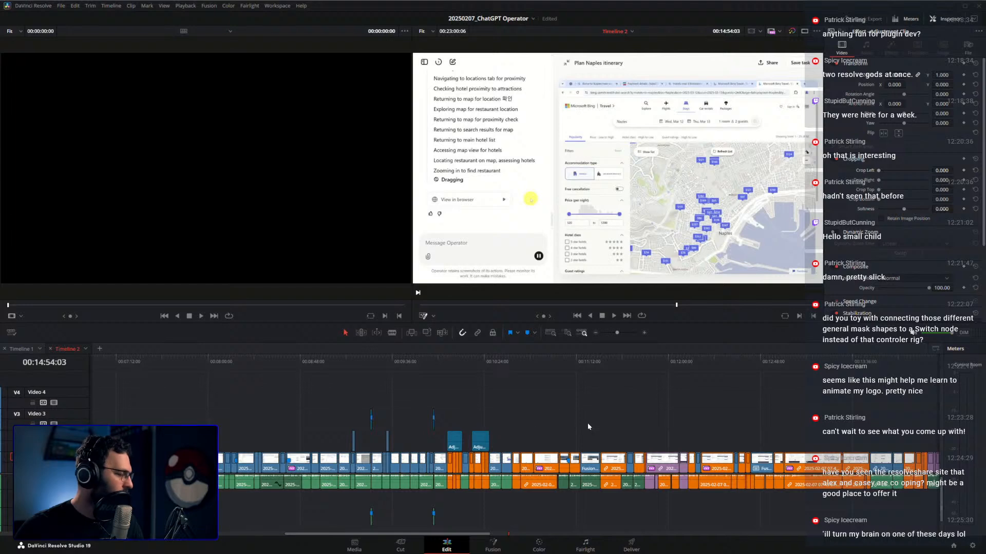
scroll(580, 423, "right", 5)
left_click_drag(532, 362, 492, 361)
scroll(507, 397, "up", 4)
scroll(549, 384, "up", 2)
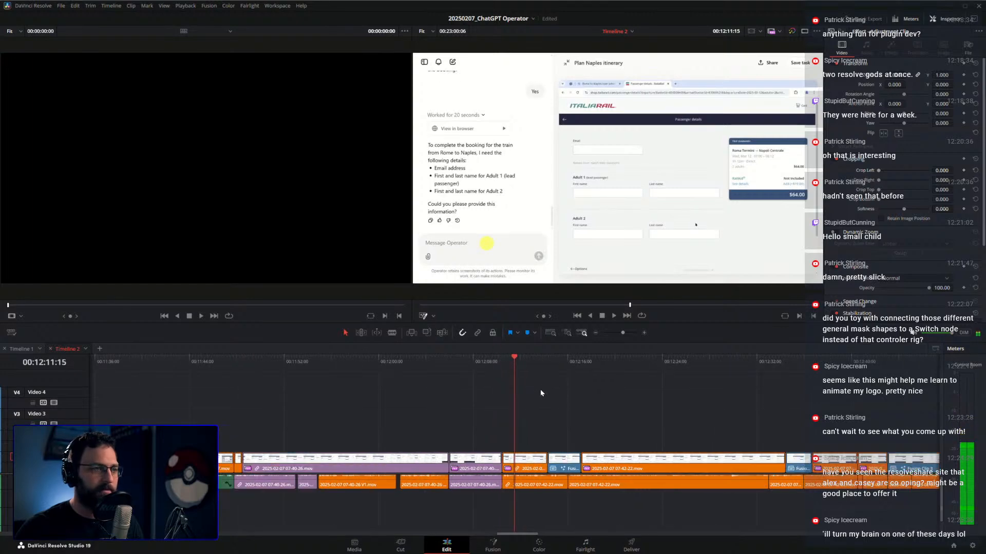
left_click_drag(517, 362, 501, 361)
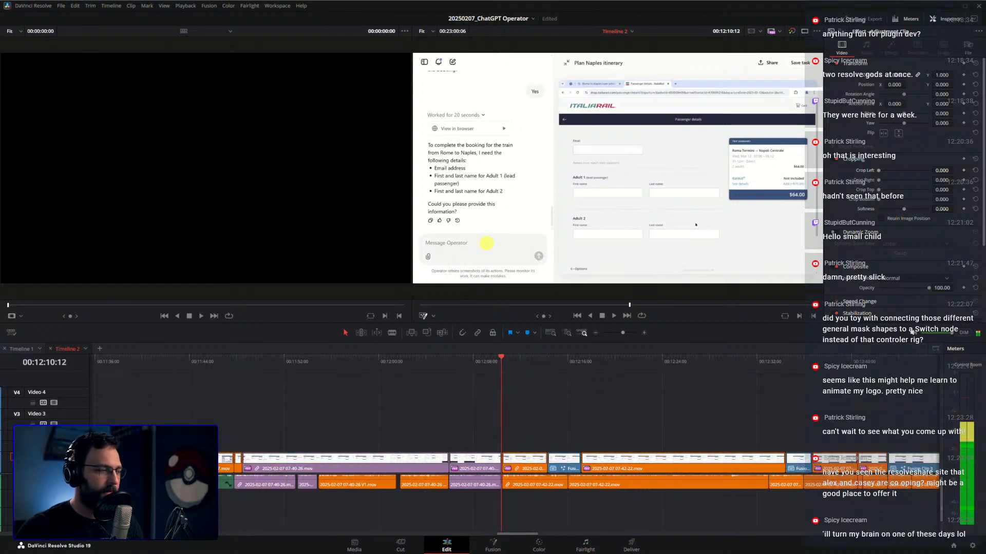
left_click(62, 484)
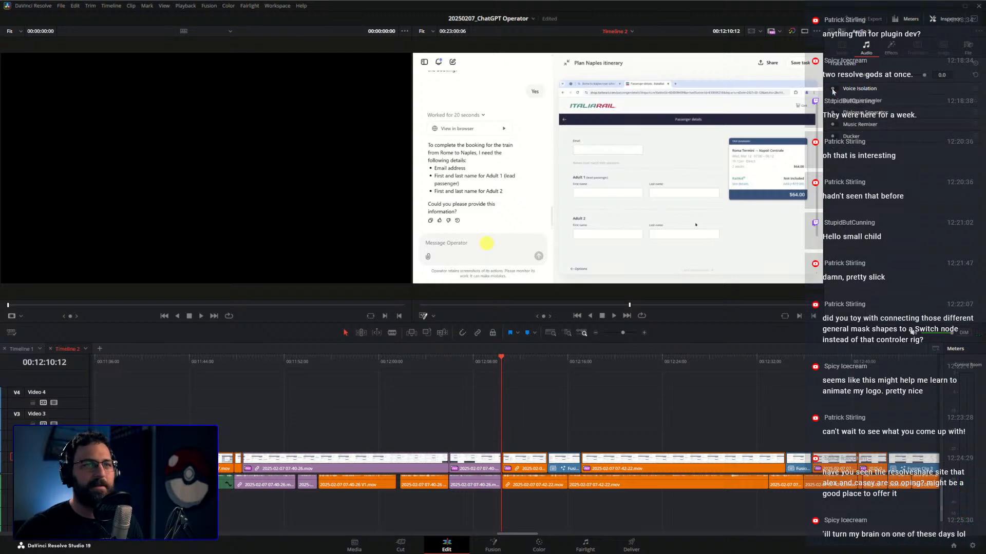
left_click(505, 378)
Scrub back to 00:12:04:23 and play the timeline through the following cuts.
mouse_move(501, 365)
left_mouse_down()
mouse_move(558, 363)
mouse_move(481, 365)
left_mouse_up()
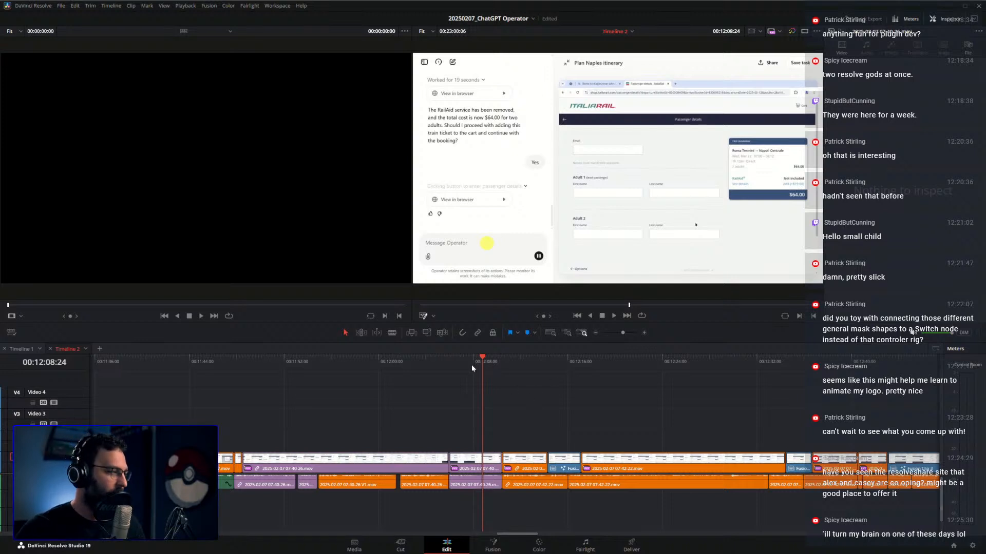
left_click_drag(462, 365, 435, 375)
key("space")
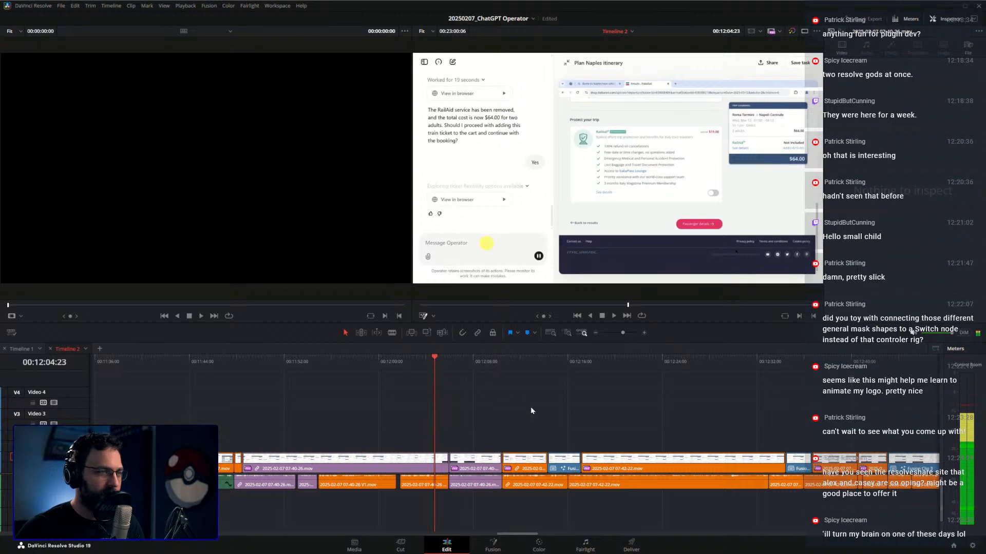
key("ctrl+equal")
key("ctrl+equal")
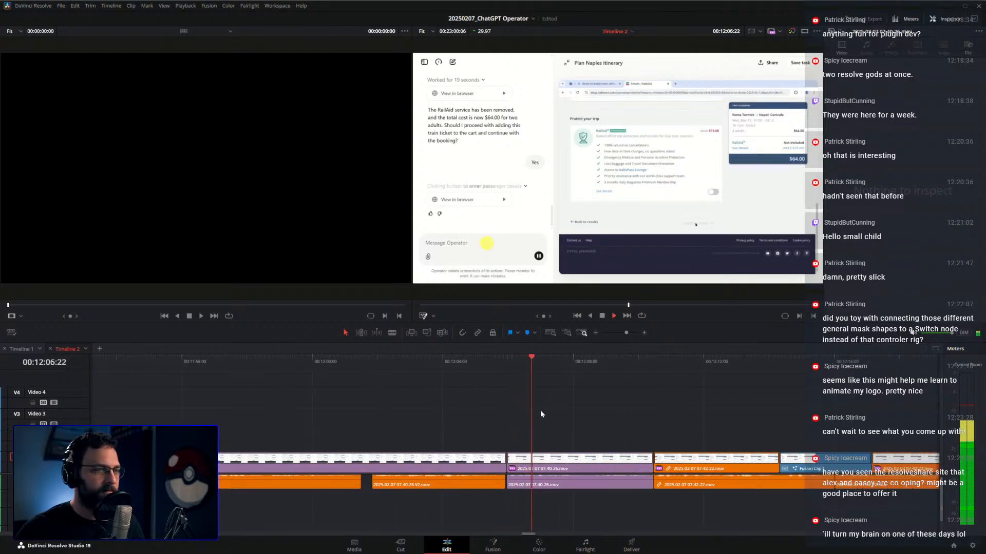
Scrub back before 00:12:04 and replay the passage leading up to the cut near 00:12:06.
left_click_drag(486, 361, 357, 368)
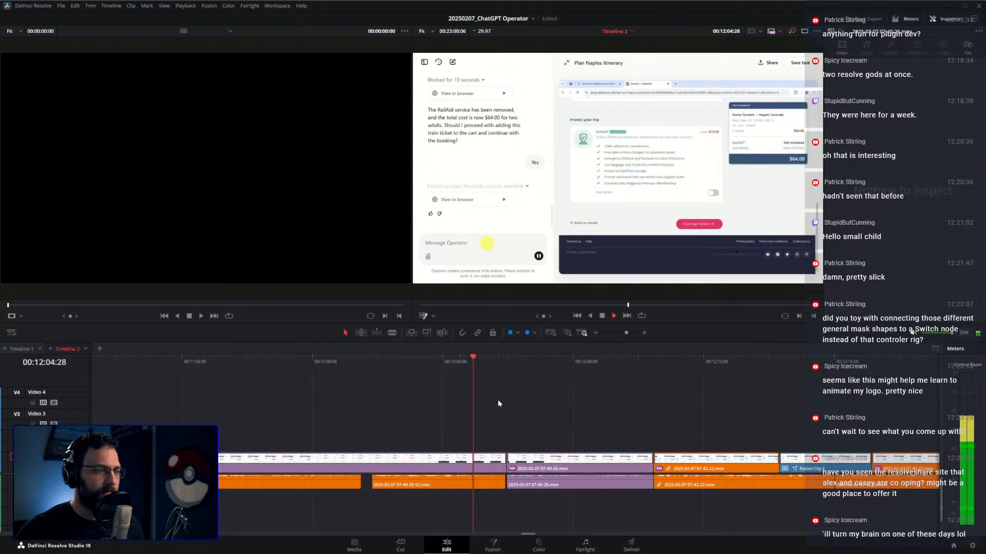
key("space")
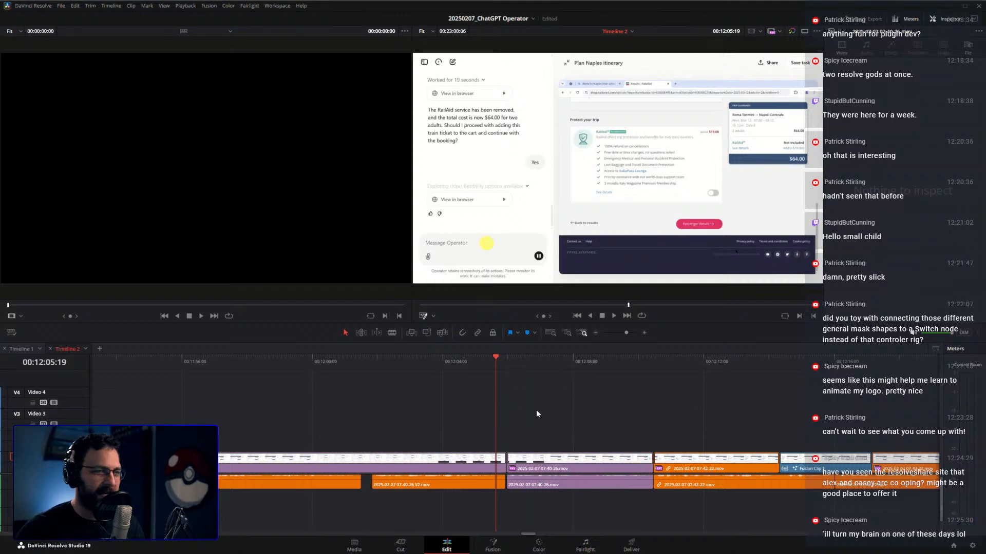
scroll(543, 502, "up", 1)
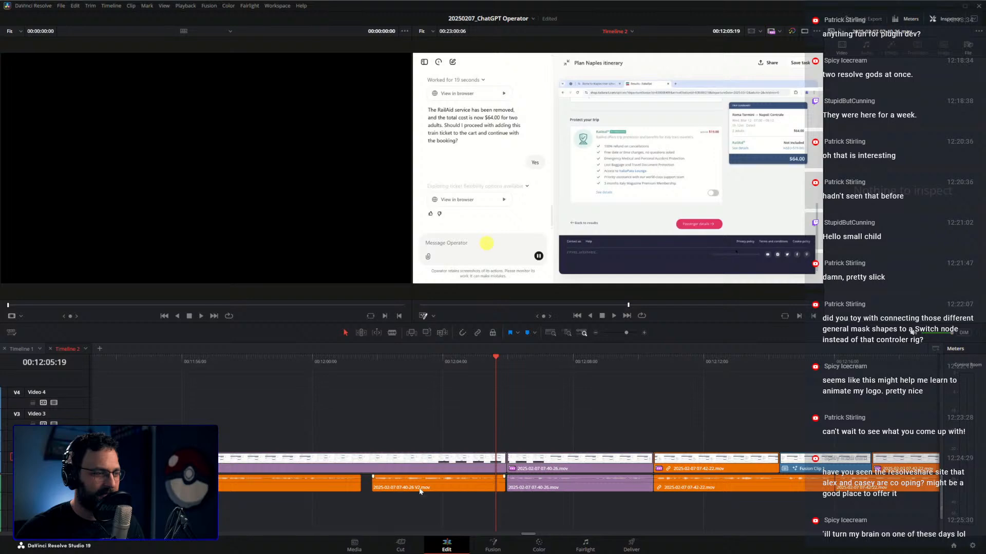
scroll(514, 490, "left", 3)
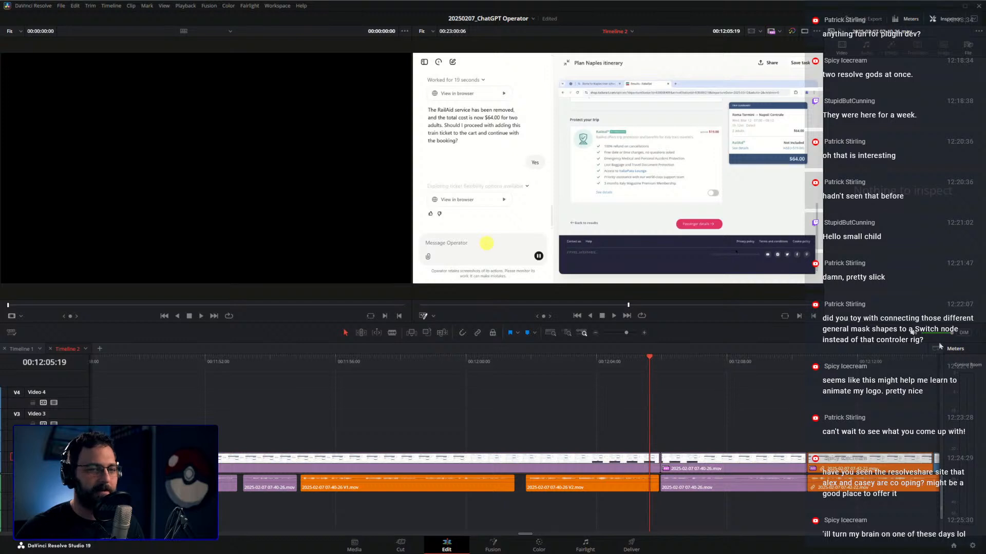
left_click(529, 362)
key("space")
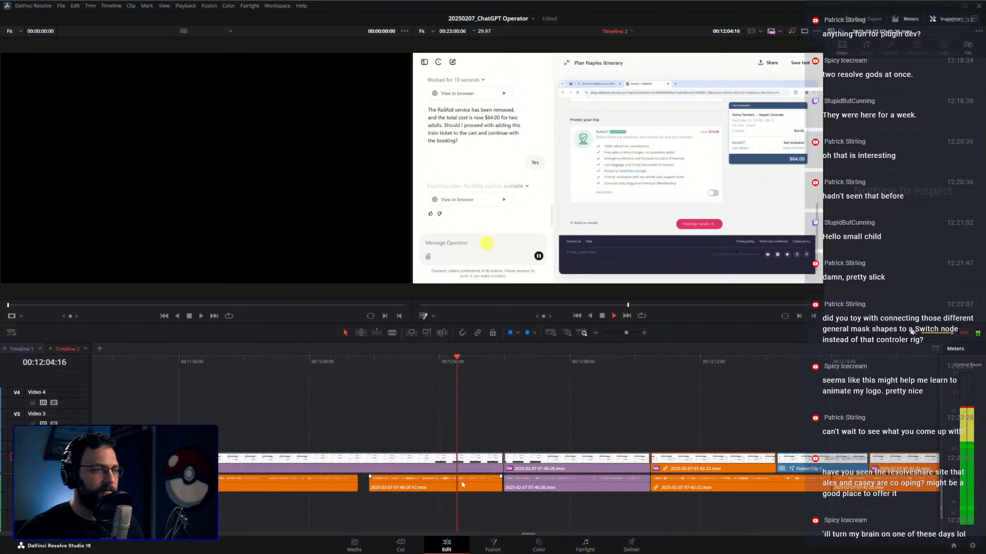
Play the transition from 00:12:09:21 into the passenger details response, and select the V2 audio clip before the purple clip.
key("space")
left_click_drag(501, 365, 625, 371)
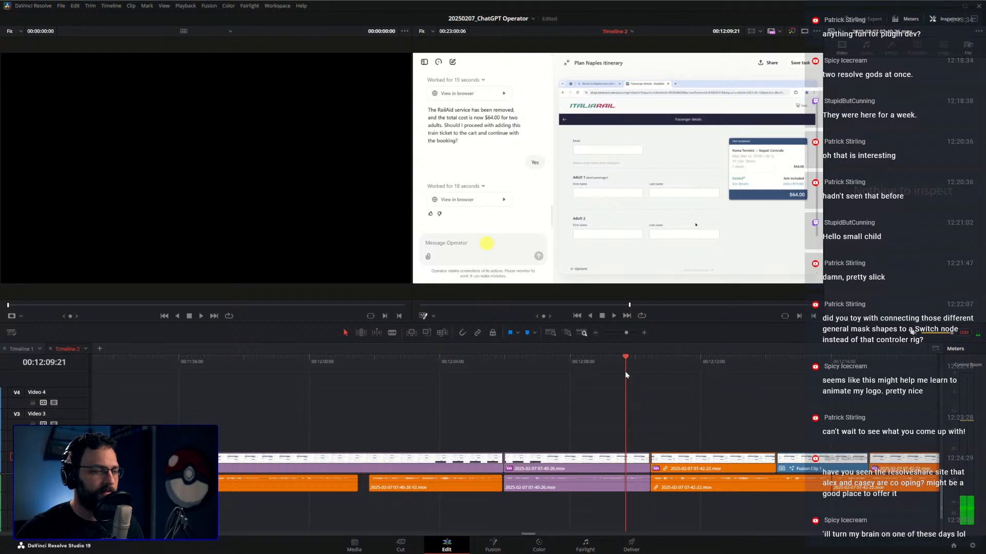
key("space")
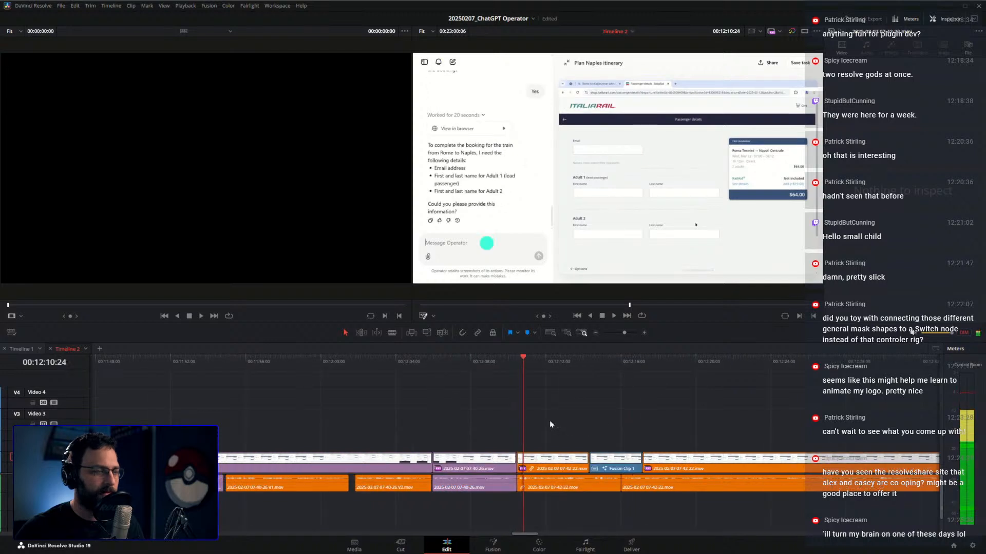
left_click_drag(461, 427, 662, 426)
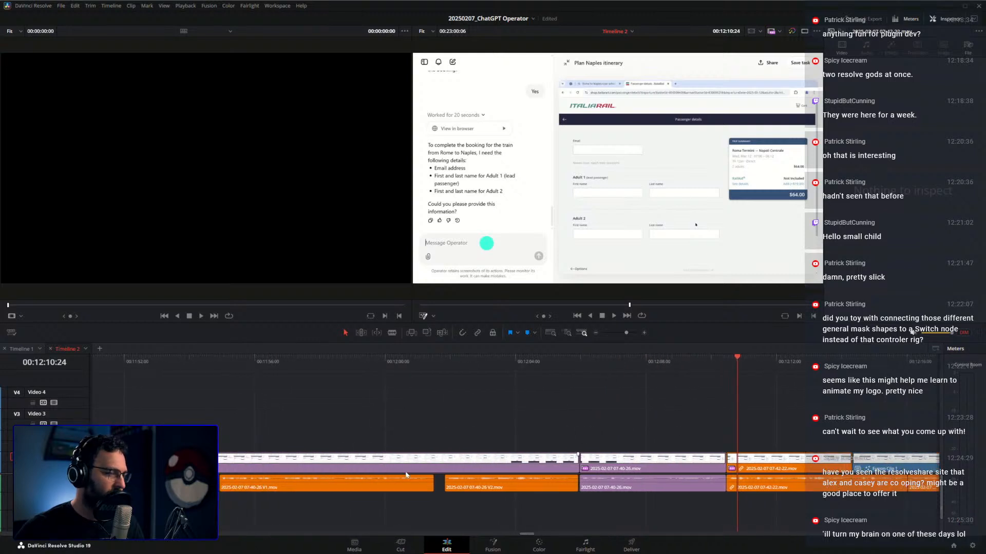
left_click(485, 488)
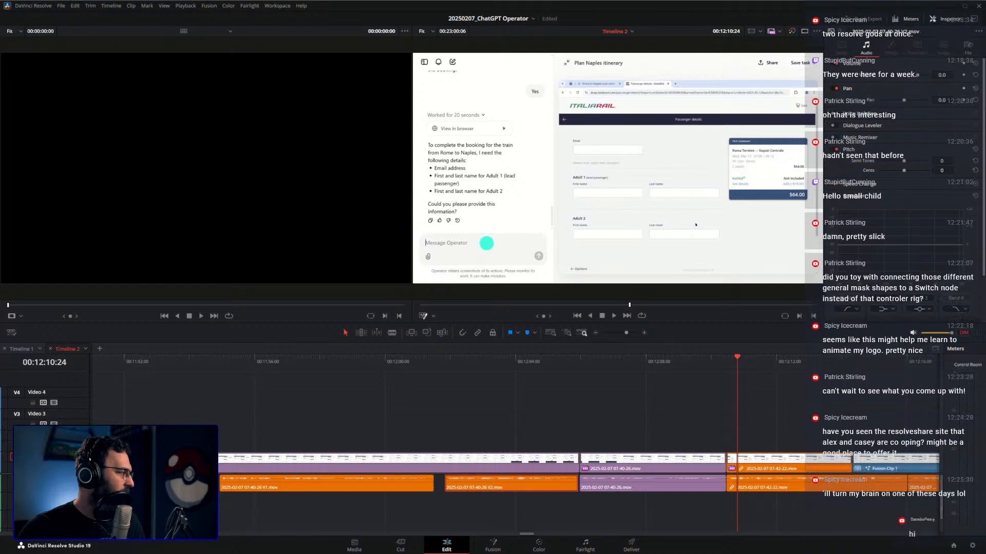
Open a new Chrome window and move it off this screen.
key("super")
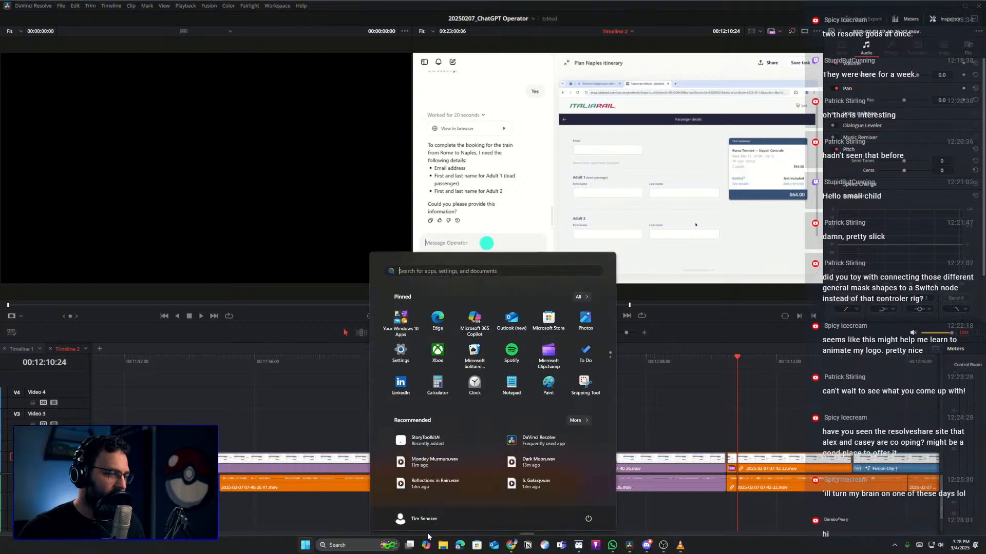
left_click(513, 547)
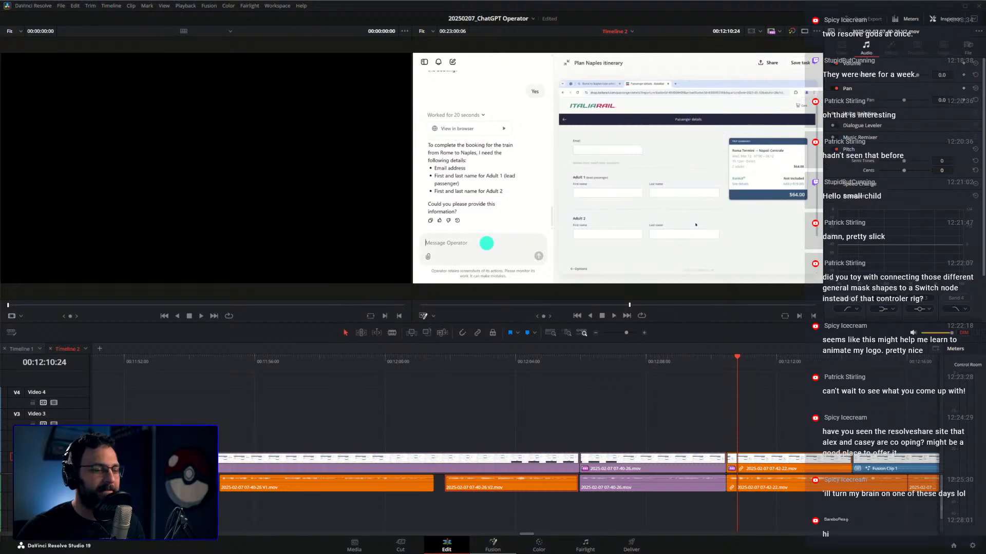
key("super")
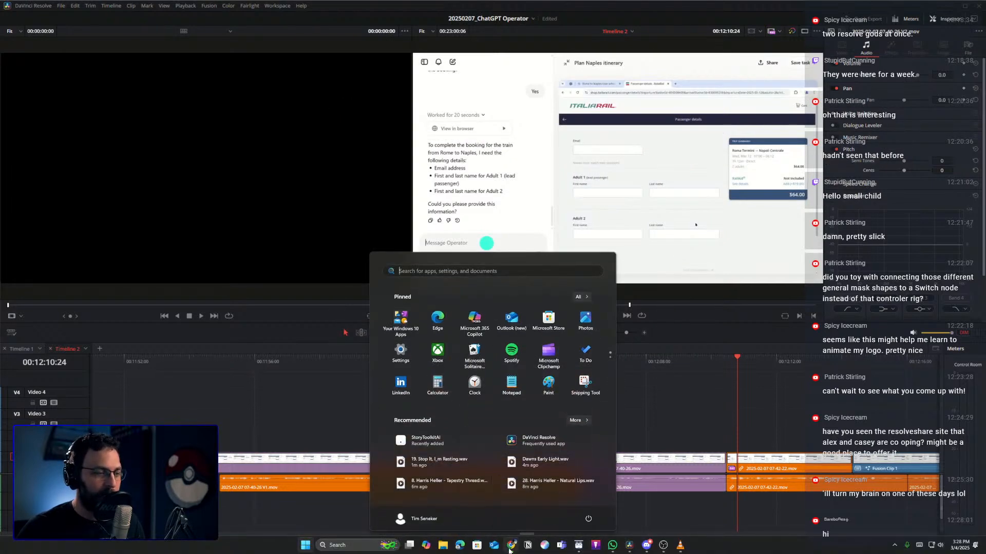
right_click(509, 547)
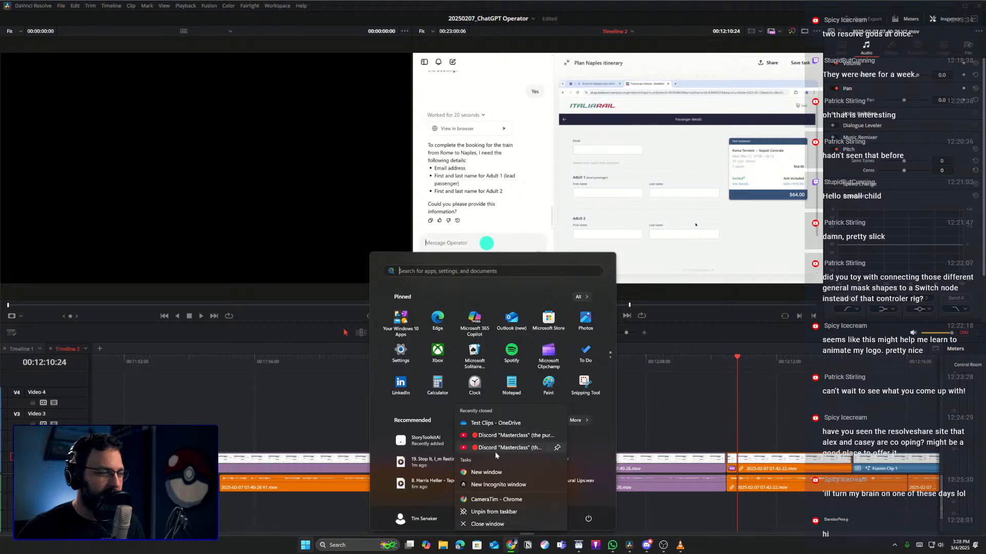
left_click(485, 473)
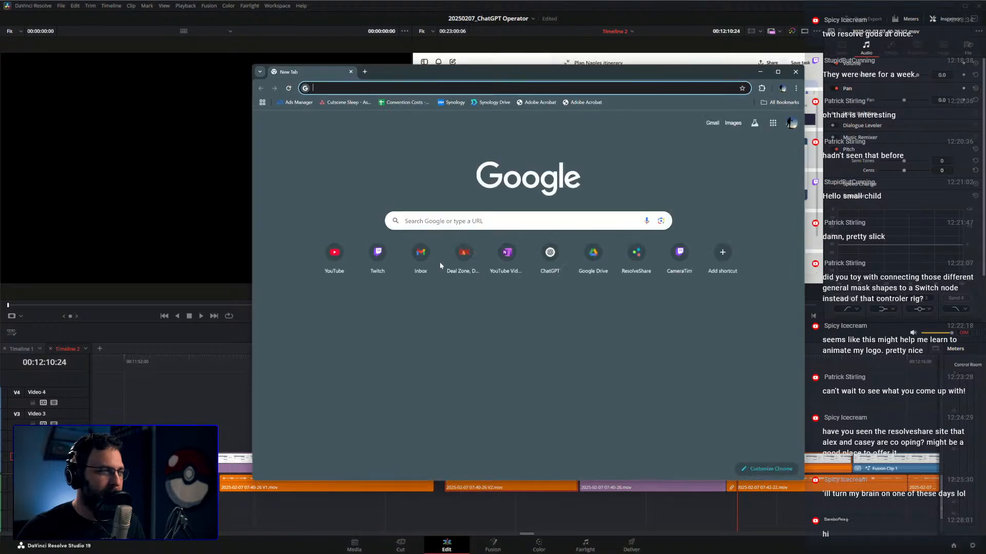
left_click_drag(450, 80, 0, 113)
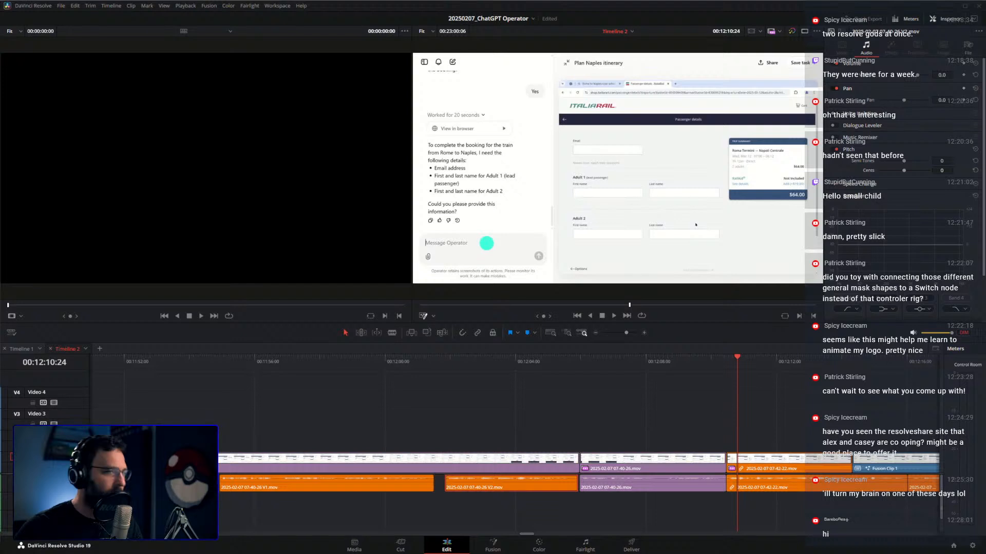
Scrub back to the start of the purple clip near 00:12:06 and play it through to 00:12:10:12.
left_click(708, 364)
left_click_drag(708, 366, 599, 379)
left_click_drag(620, 379, 654, 380)
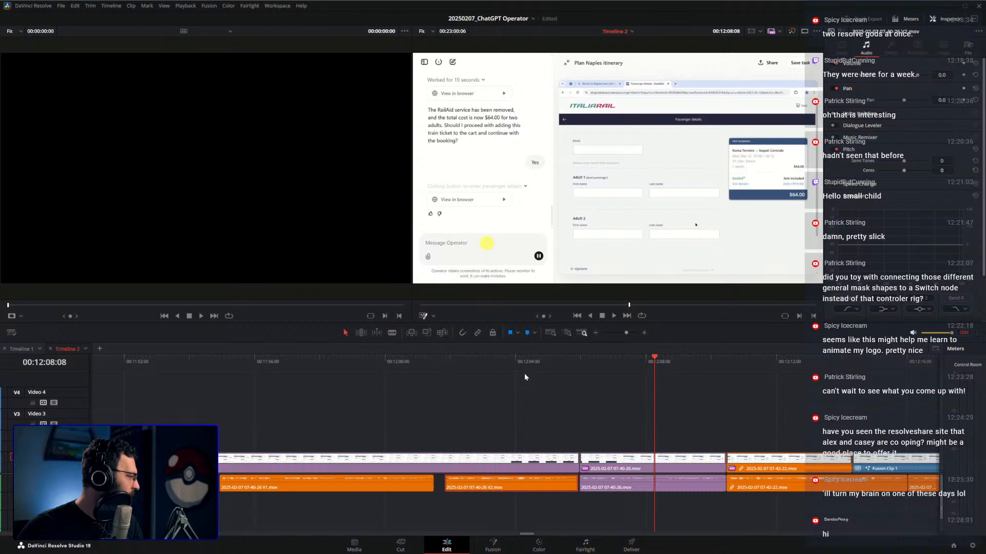
left_click(584, 374)
left_click(583, 369)
key("space")
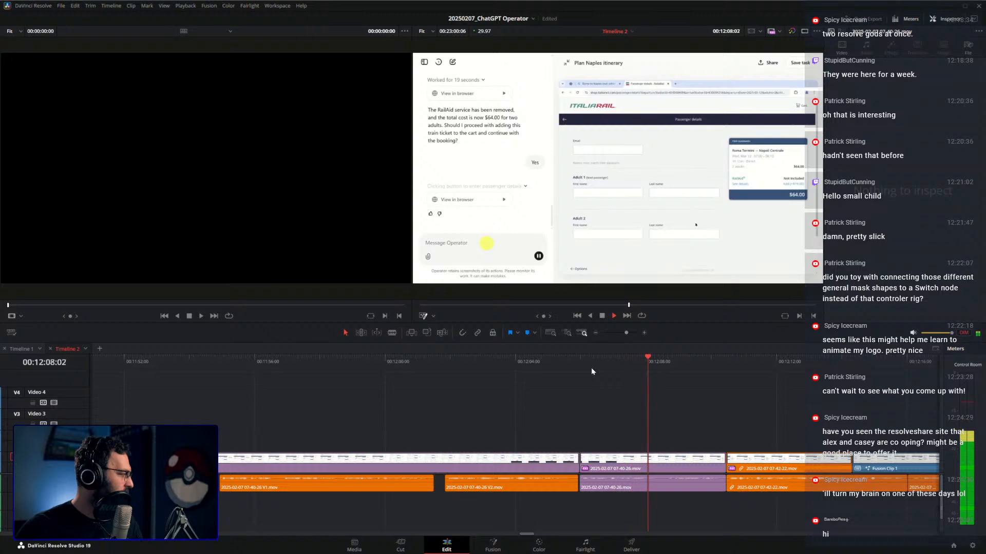
key("space")
key("space")
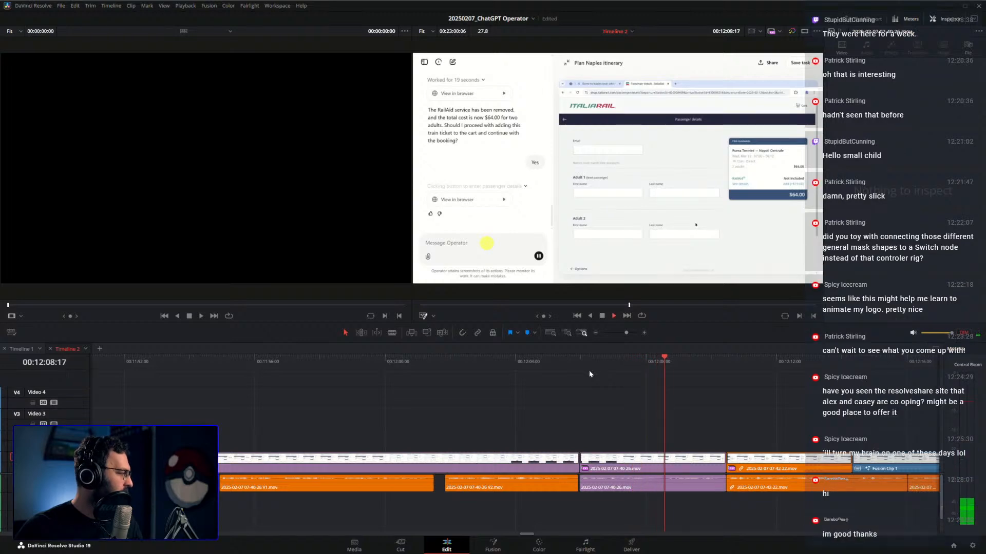
key("space")
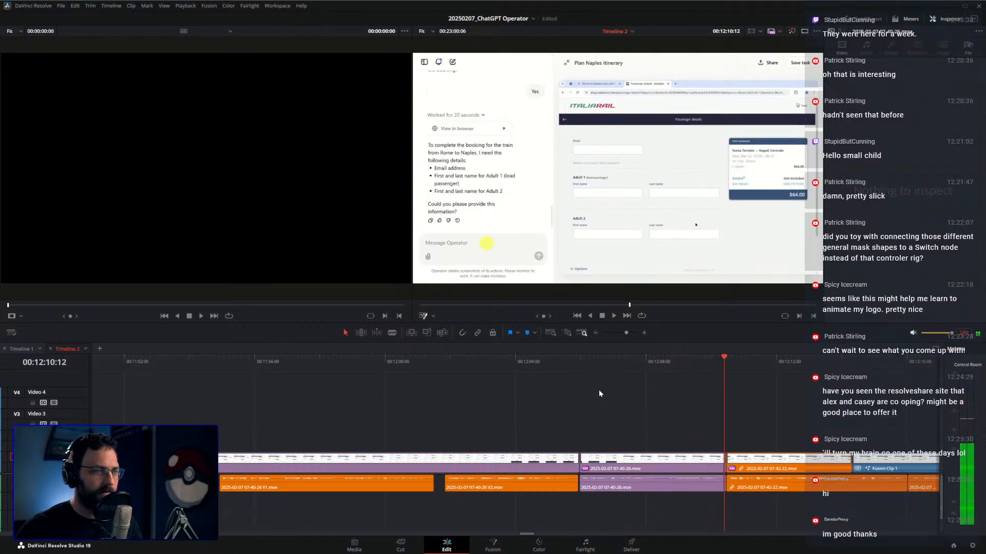
Delete the purple audio clip near 00:12:08 and move the V2 audio clip into the gap, starting at about 00:12:06:10.
scroll(598, 389, "down", 2)
scroll(597, 392, "up", 2)
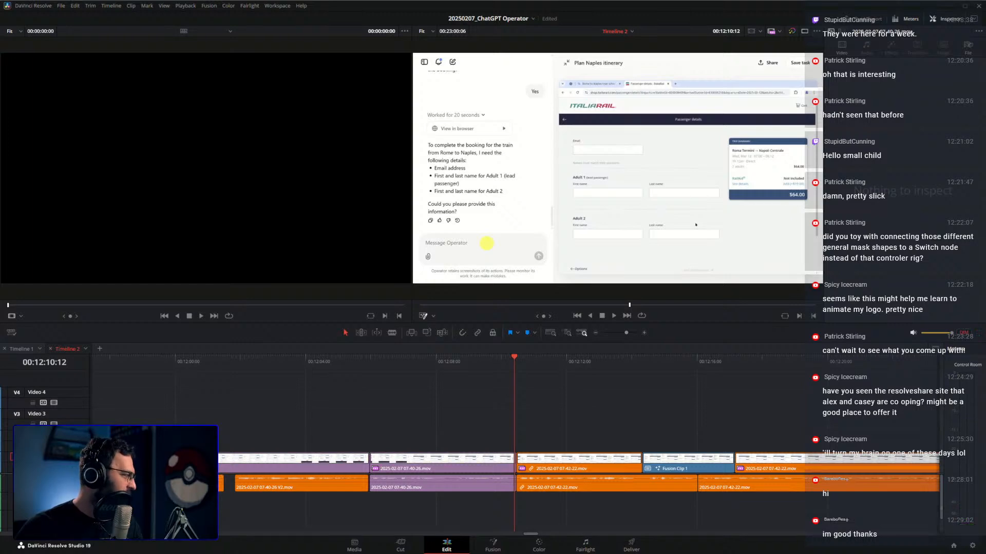
left_click(397, 442)
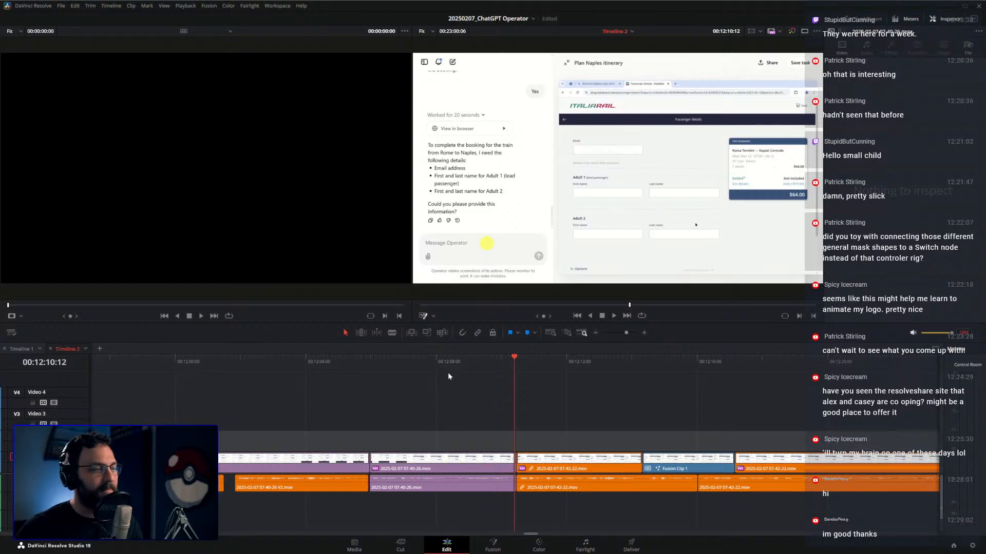
left_click(414, 490)
key("BackSpace")
scroll(385, 434, "left", 3)
left_click_drag(381, 486, 527, 487)
left_click(479, 363)
key("space")
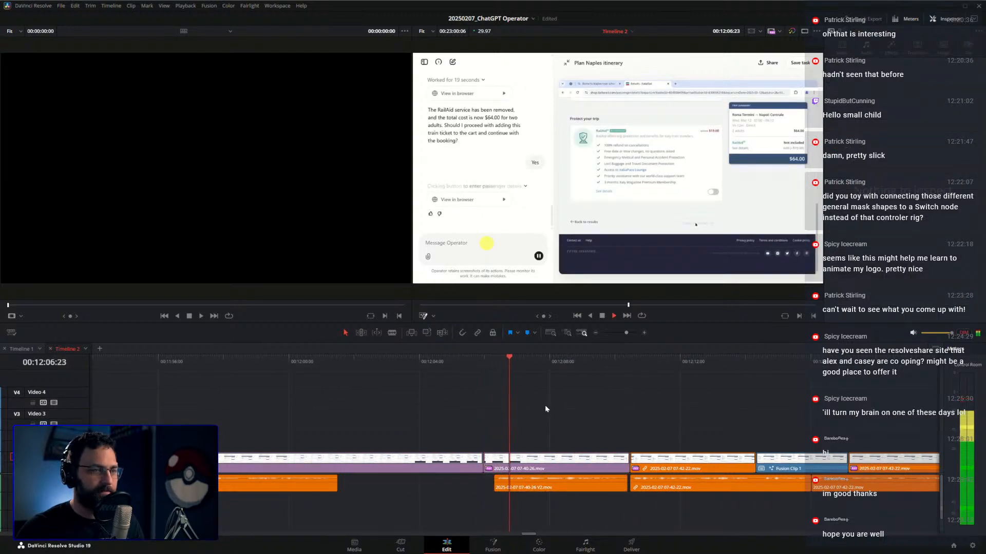
Move the V2 audio clip earlier to start at about 00:12:05 and play the overlap with the cut.
left_click_drag(558, 363, 530, 364)
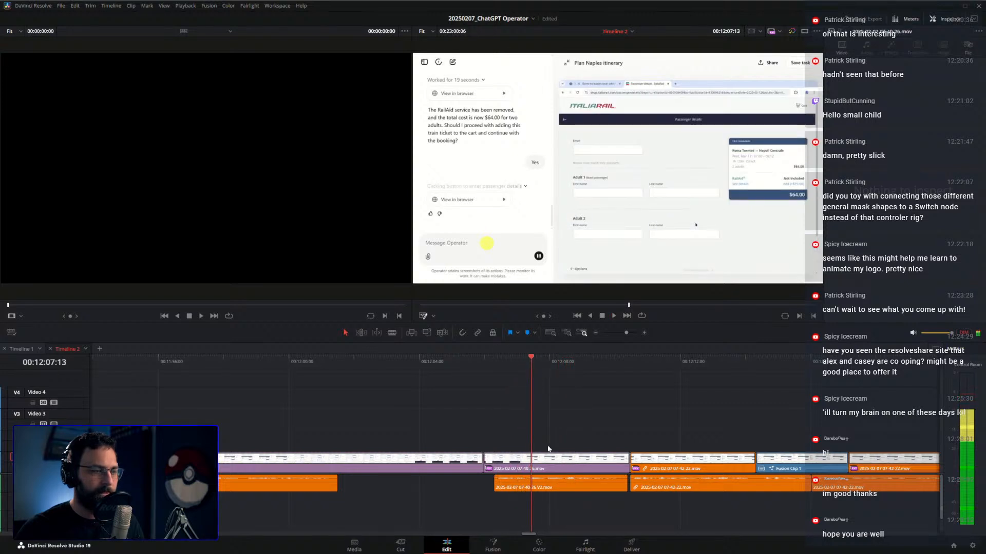
left_click_drag(545, 486, 499, 485)
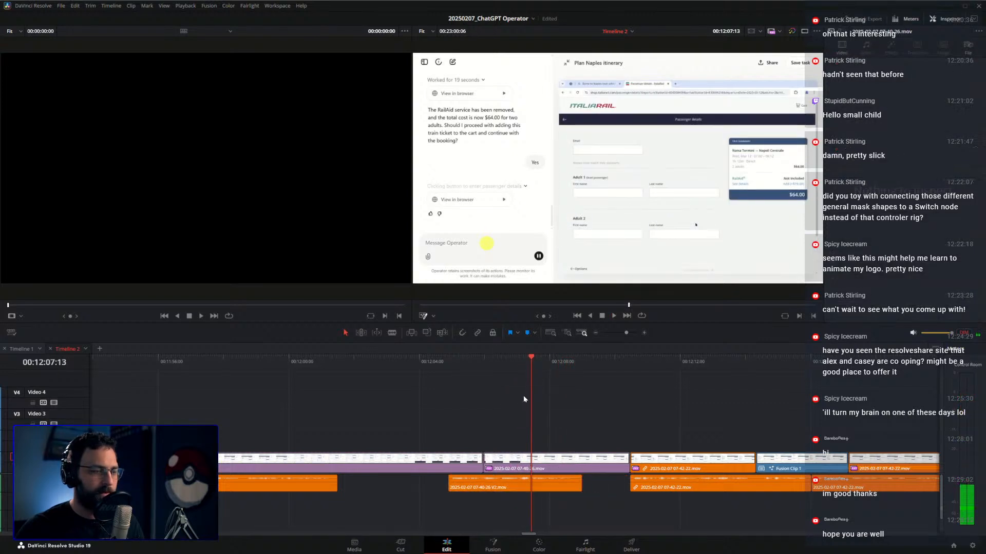
left_click(519, 403)
left_click(508, 363)
key("space")
key("space")
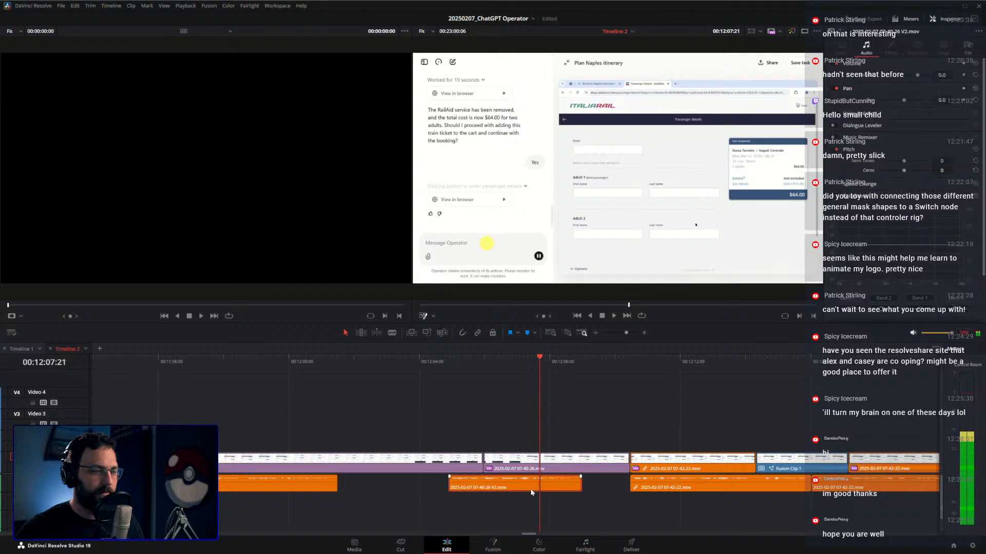
Nudge the V2 audio clip about 10 frames later.
left_click(531, 493)
key("shift+period")
key("shift+period")
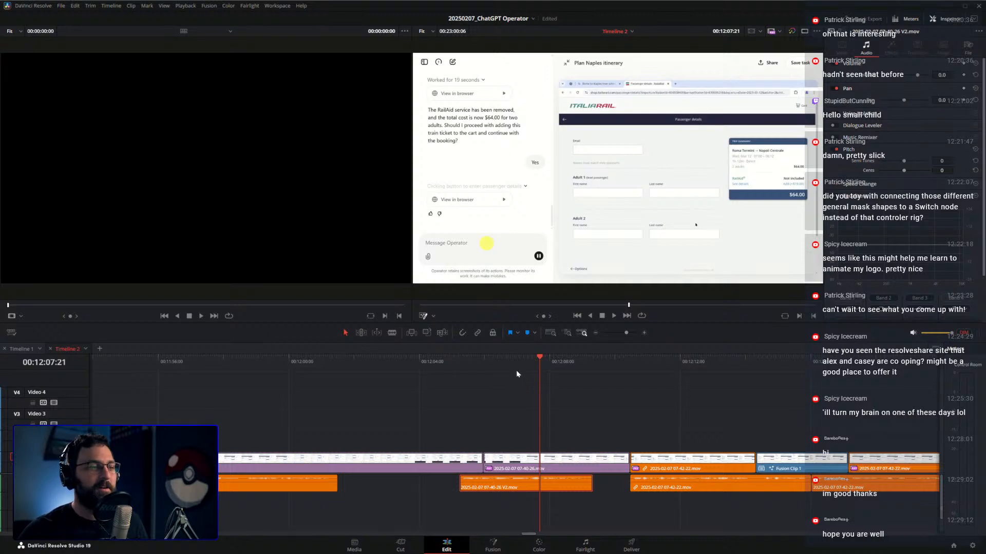
Play the passage with the nudged audio clip and scrub around 00:12:08 to 00:12:09 for a cut point.
left_click_drag(518, 369, 500, 368)
left_click(533, 394)
key("space")
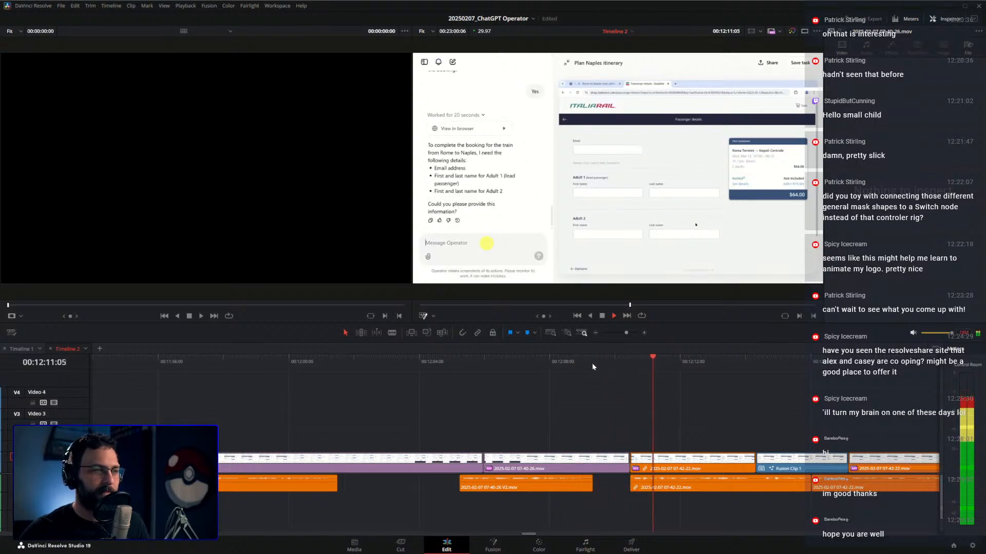
left_click(571, 362)
mouse_move(572, 364)
left_mouse_down()
mouse_move(582, 362)
mouse_move(533, 365)
mouse_move(574, 366)
left_mouse_up()
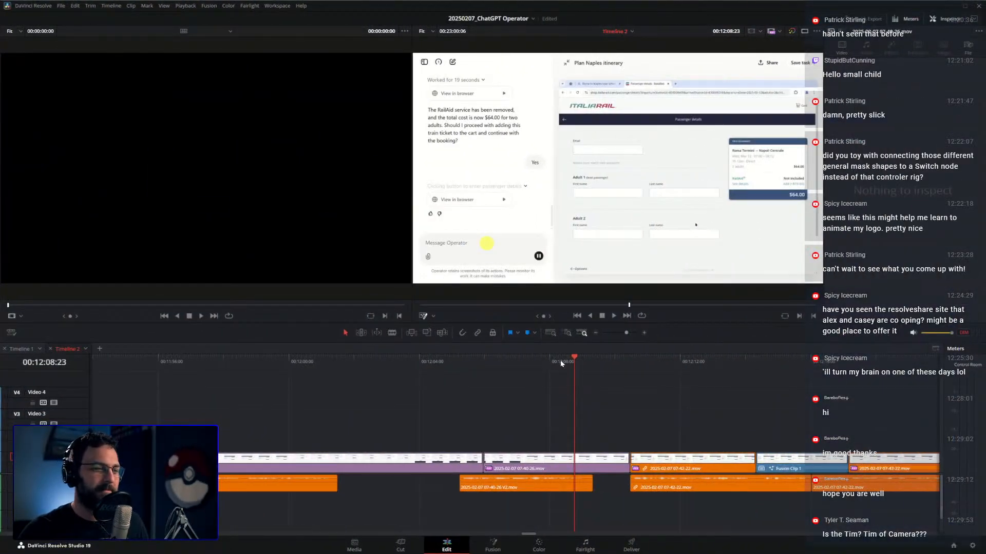
mouse_move(561, 362)
left_mouse_down()
mouse_move(546, 361)
mouse_move(561, 378)
left_mouse_up()
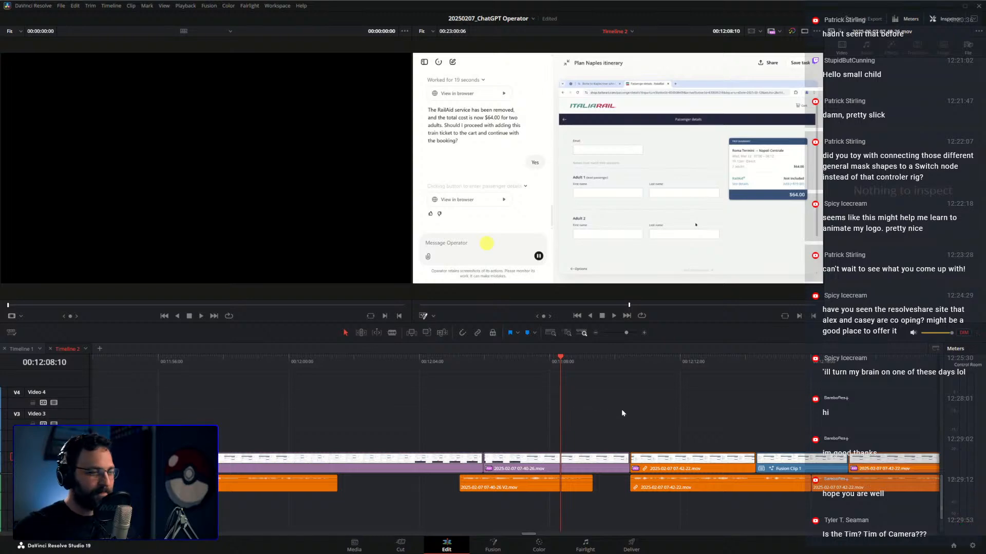
left_click_drag(560, 369, 563, 375)
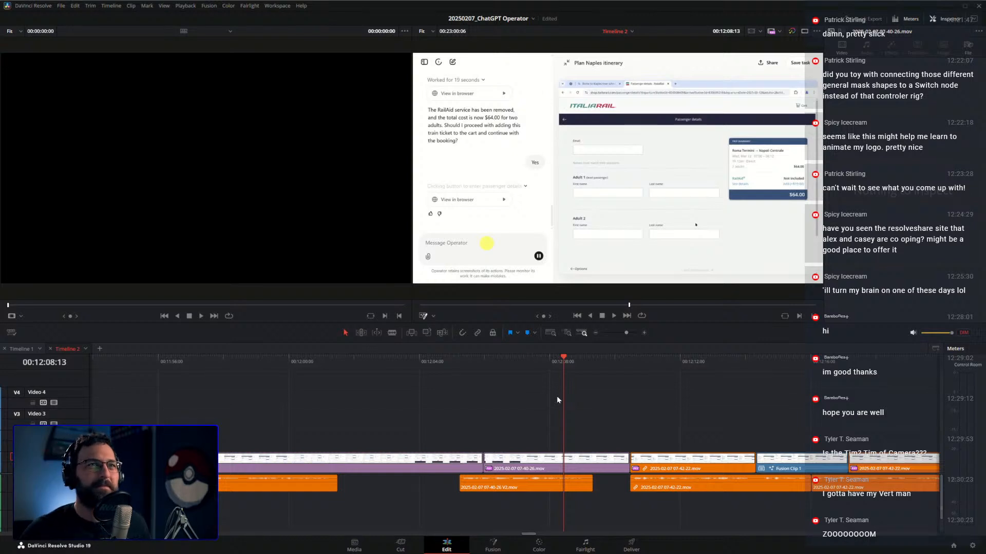
left_click_drag(559, 361, 571, 365)
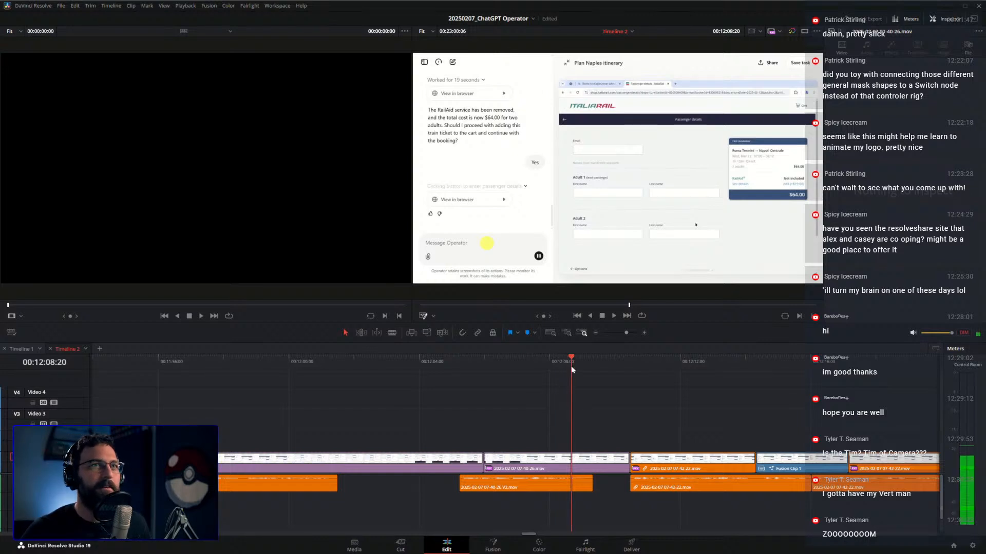
Split the purple Video 1 clip at 00:12:09:17.
left_click_drag(569, 383, 606, 381)
key("Left")
key("Left")
key("Left")
key("Left")
key("Left")
key("Left")
key("Right")
key("Right")
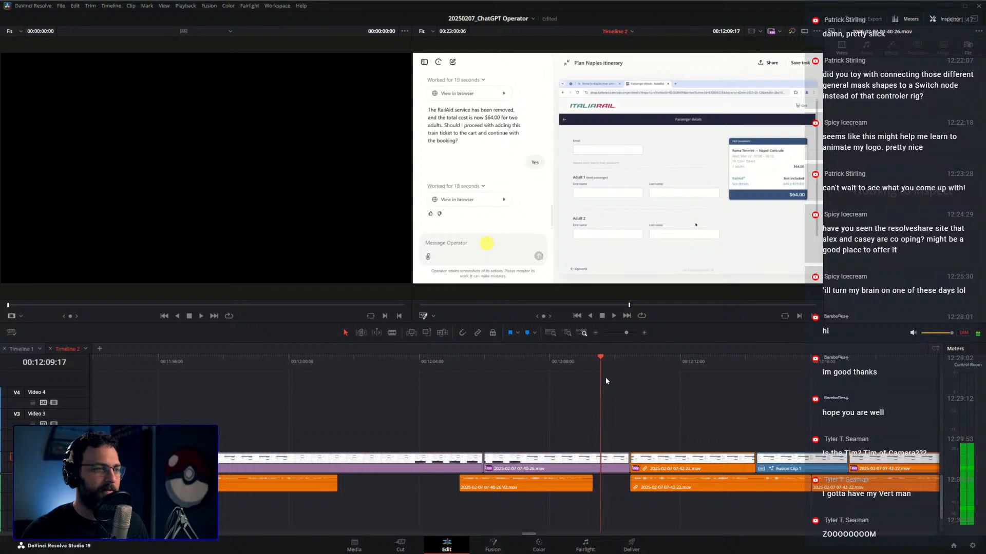
key("ctrl+b")
Scrub back to about 00:12:07:24 and replay the passage leading up to the new split.
left_click_drag(600, 369, 542, 356)
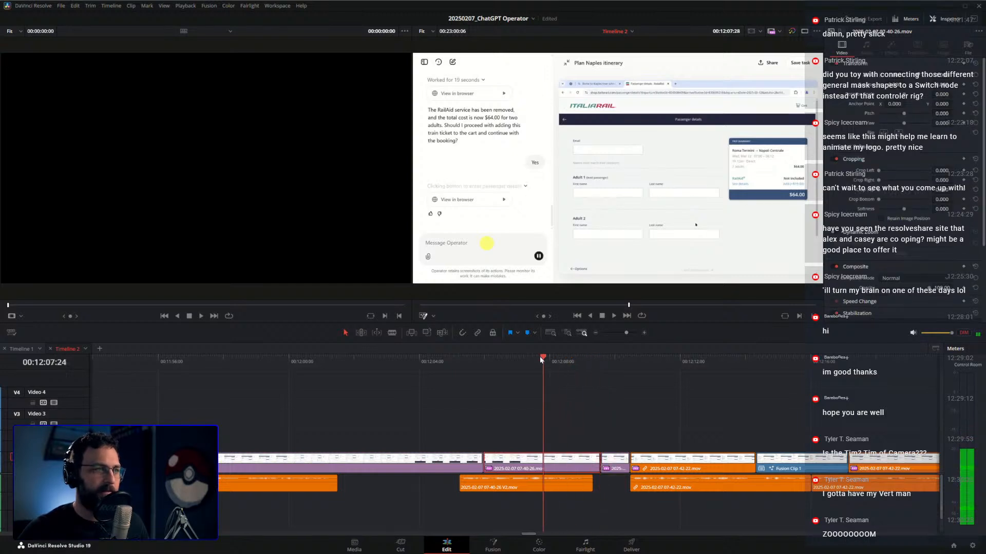
key("space")
key("Left")
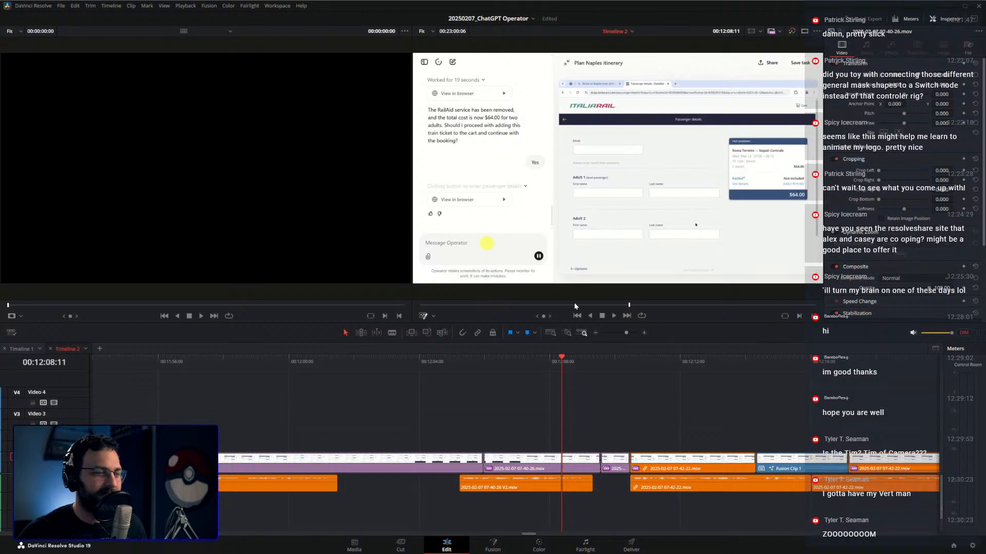
left_click(536, 363)
key("space")
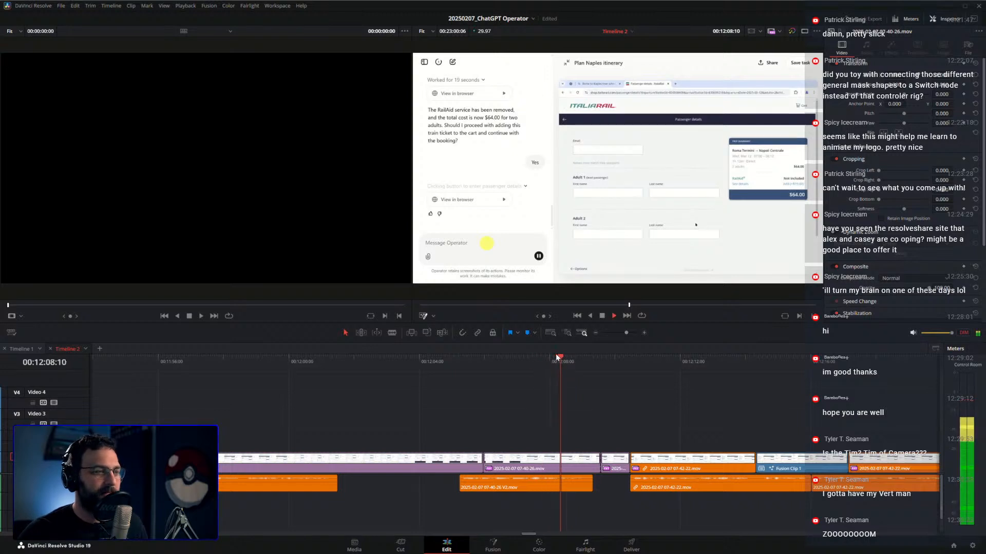
Move all clips from the short purple Video 1 clip onward about 1 second earlier, tightening the pause near 00:12:09, and play it.
left_click_drag(552, 355, 563, 361)
left_click(619, 360)
key("alt+y")
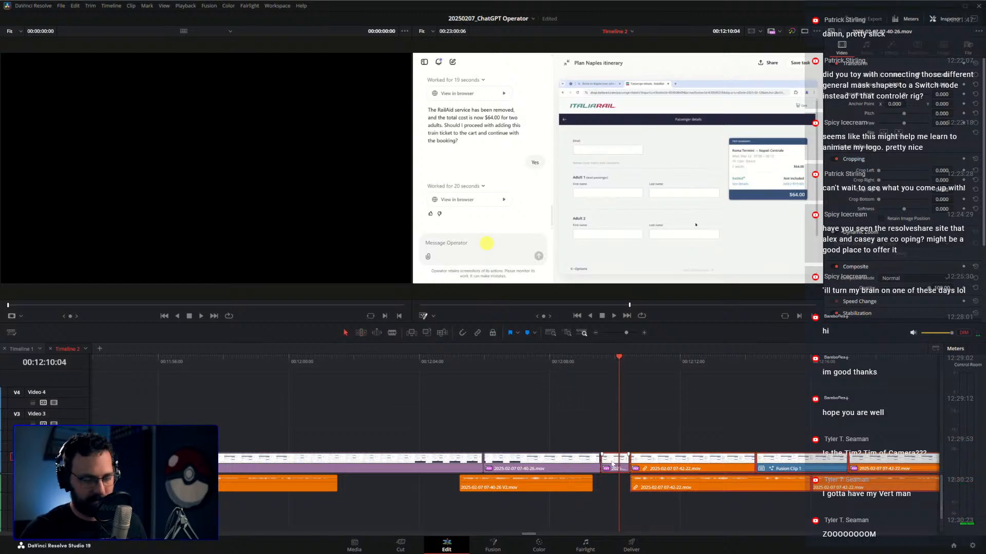
left_click_drag(611, 462, 575, 446)
key("alt+l")
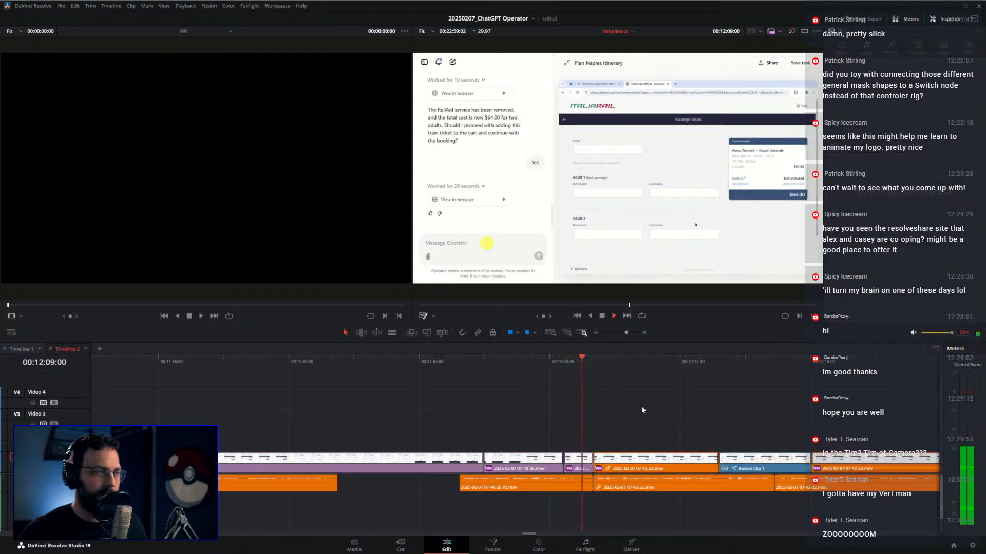
Nudge the clips from the cut near 00:12:09 onward 5 frames earlier, leaving the V2 audio clip in place, and replay the join.
left_click(570, 360)
left_click(584, 362)
key("alt+y")
left_click(570, 487, "ctrl")
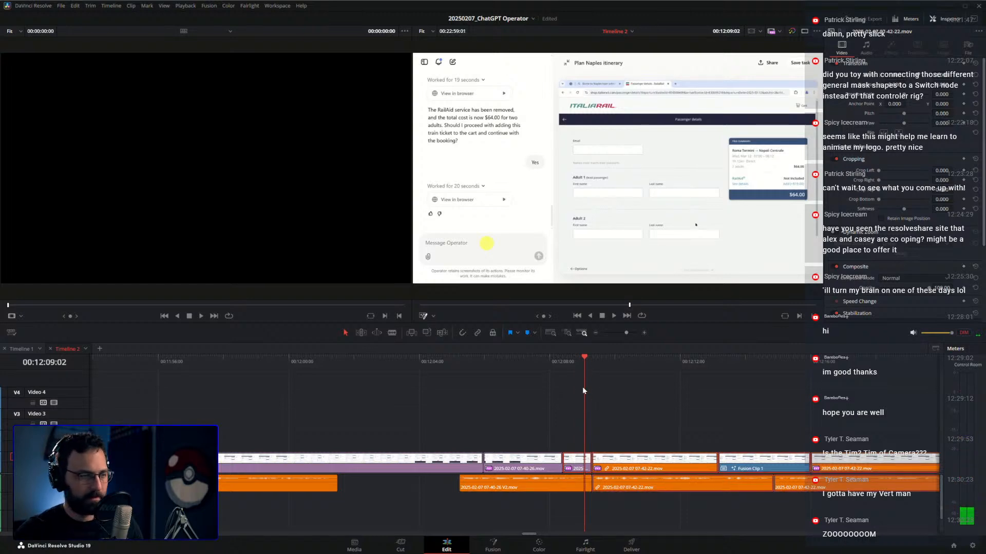
key("comma")
key("comma")
key("comma")
key("comma")
key("comma")
key("slash")
left_click(631, 408)
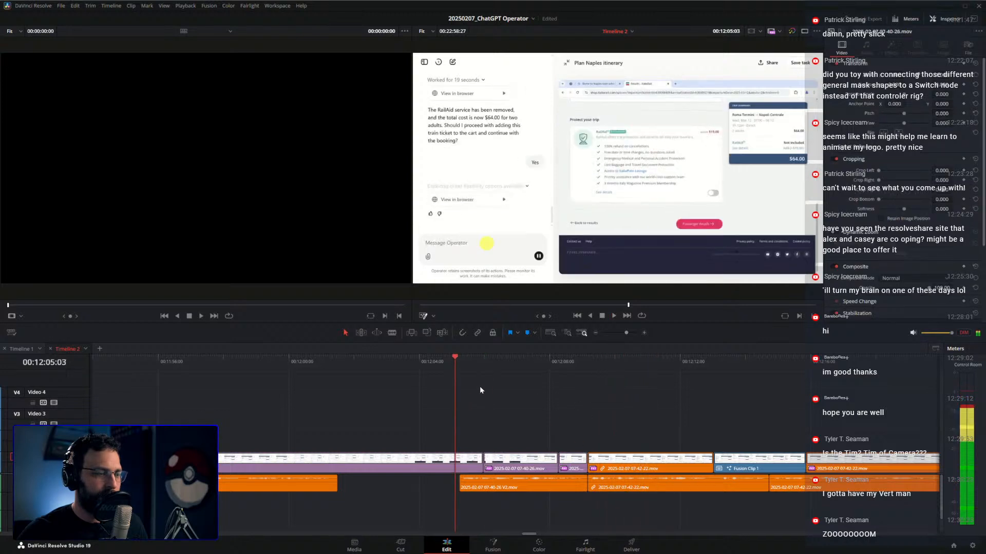
Scrub and play the passage between about 00:12:00 and 00:12:05 to locate the next cut point.
key("ctrl+equal")
left_click_drag(426, 399, 666, 410)
left_click_drag(589, 364, 518, 366)
key("ctrl+minus")
key("ctrl+minus")
left_click_drag(606, 382, 600, 382)
left_click_drag(369, 365, 524, 384)
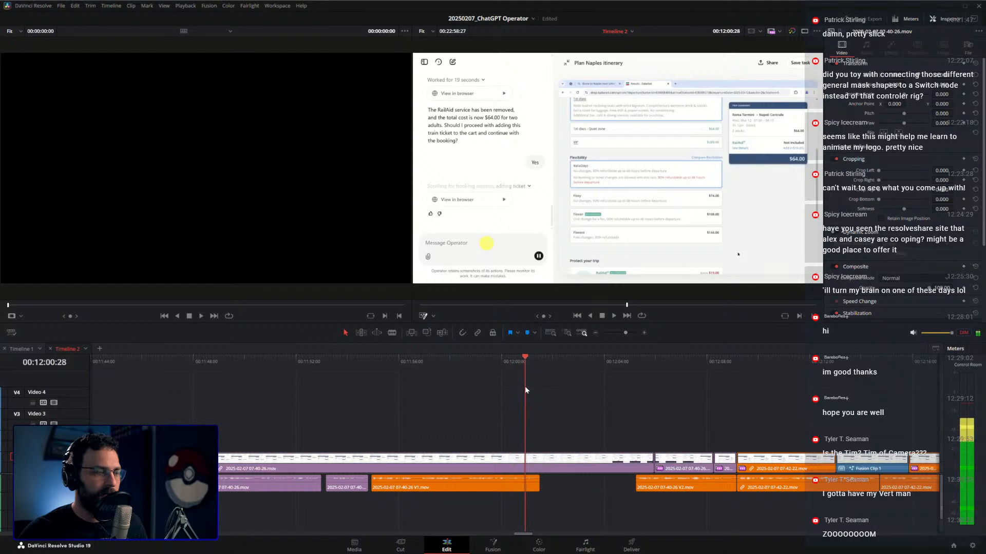
scroll(631, 411, "up", 3)
left_click_drag(434, 366, 464, 394)
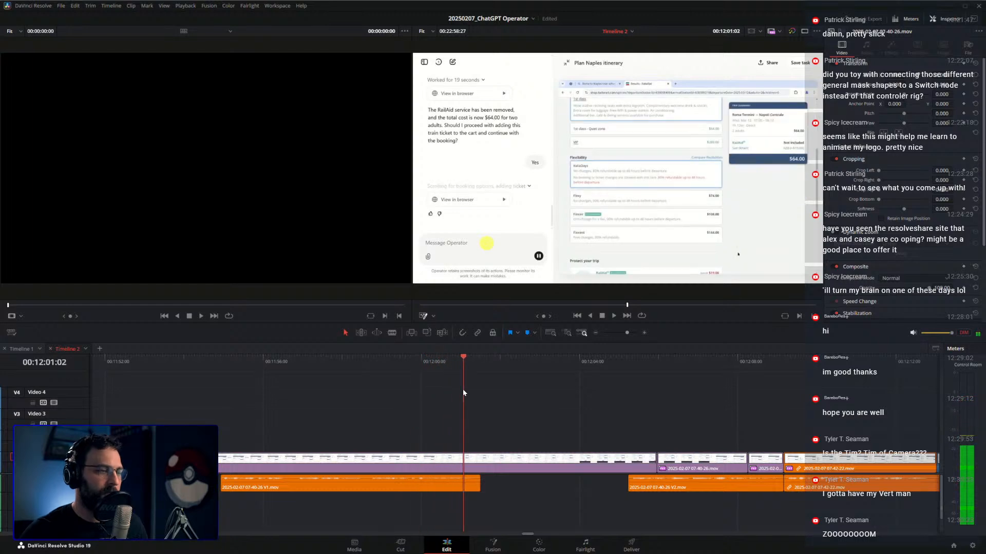
Split the long purple Video 1 clip at about 00:12:01:08, near the end of the V1 audio clip.
key("Right")
key("Right")
key("Right")
key("Right")
key("Right")
key("Right")
key("Right")
key("Right")
key("Left")
key("Left")
key("Left")
key("Left")
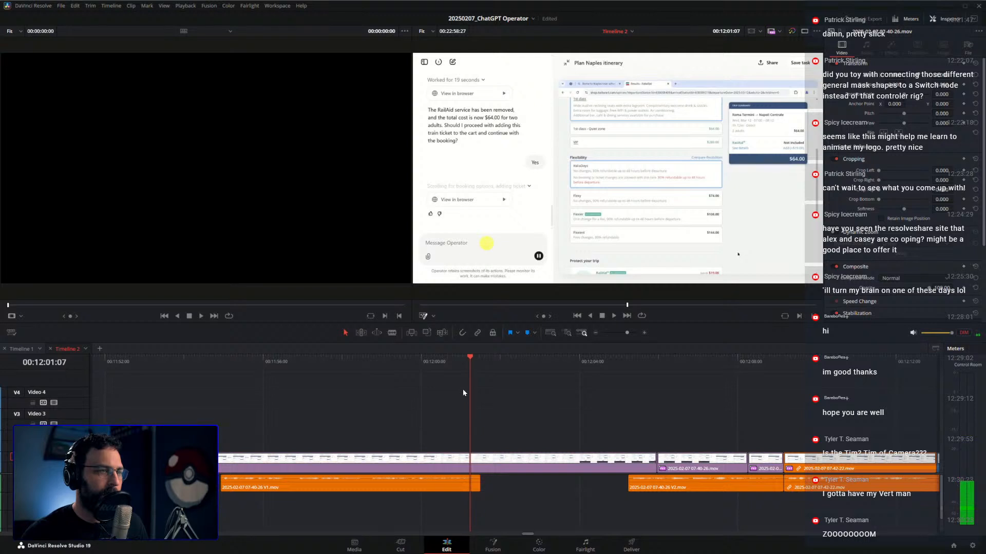
key("Right")
key("Right")
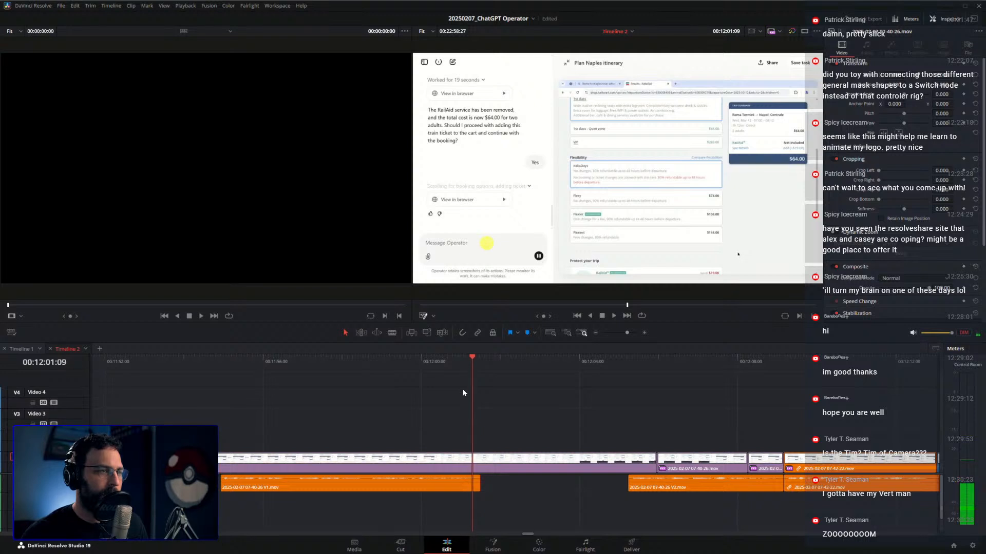
key("ctrl+b")
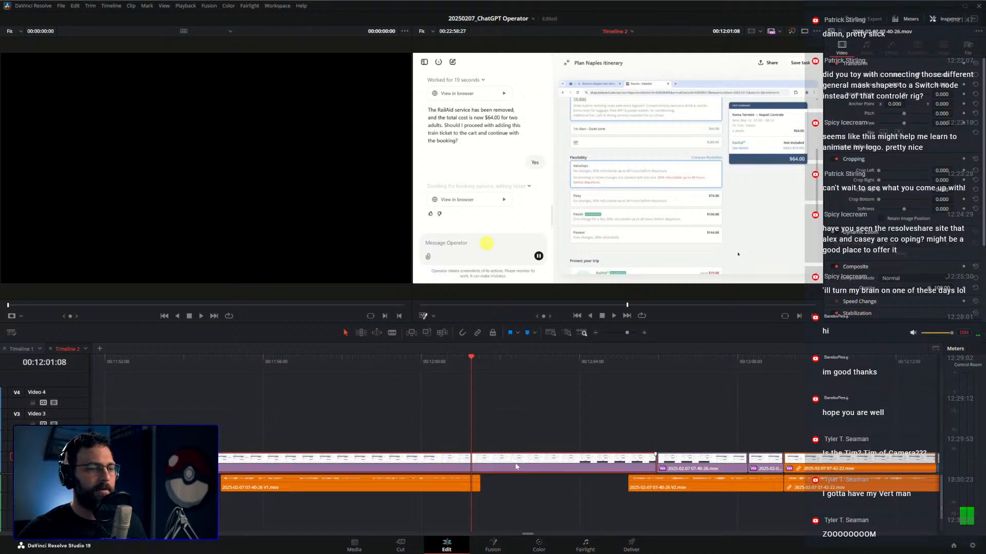
Scrub on to about 00:12:04:28 and shift the following clips about 3.7 seconds earlier to close the V1–V2 audio gap.
left_click(475, 358)
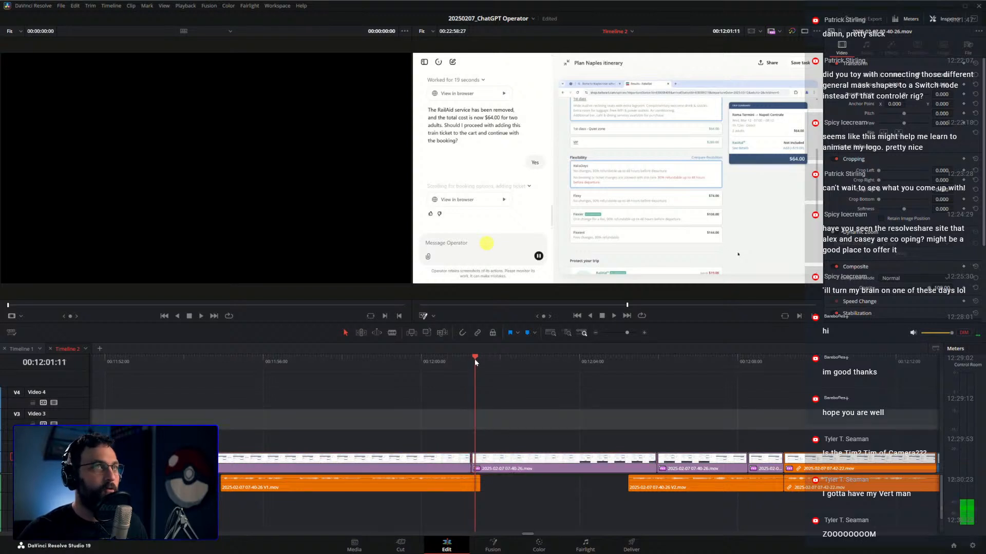
left_click_drag(474, 358, 609, 378)
key("Right")
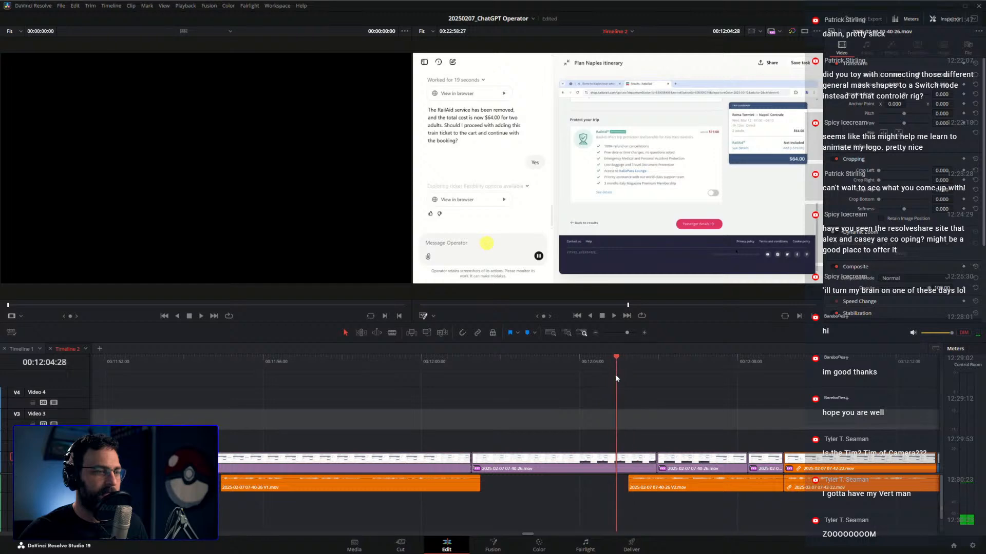
left_click_drag(645, 457, 494, 469)
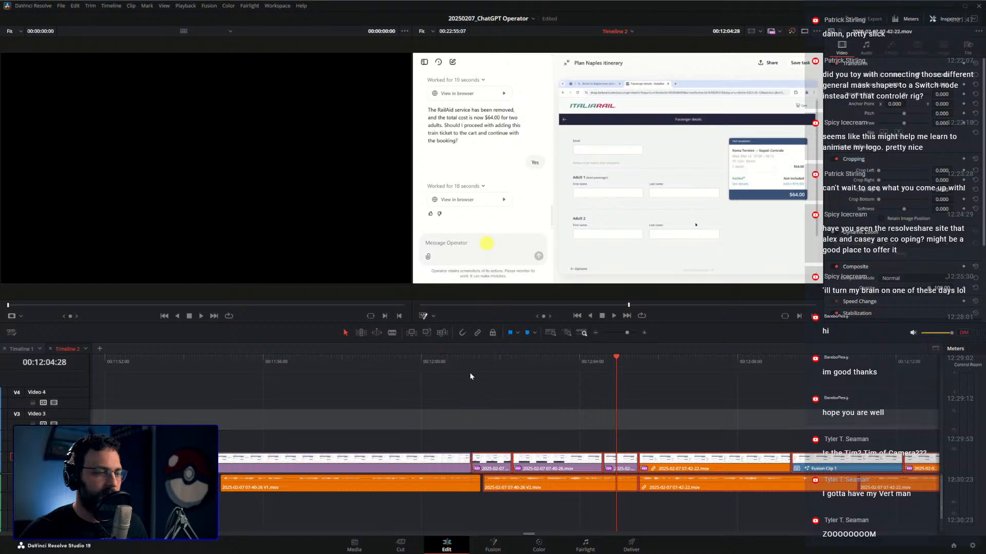
Play the tightened passage from about 00:12:00 and replay the section leading into the new Video 1 cut.
left_click(453, 359)
key("space")
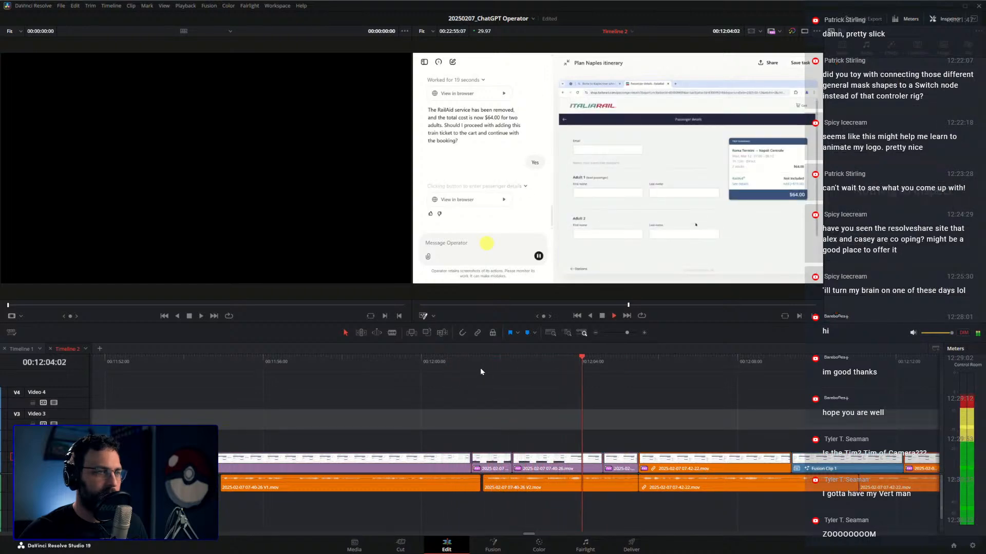
key("space")
left_click_drag(554, 359, 389, 374)
key("space")
key("space")
key("space")
key("space")
Roll the Video 1 cut near 00:12:01 about 2 seconds earlier and play the passage through to about 00:12:04.
left_click_drag(470, 460, 393, 458)
key("shift+Left")
key("space")
left_click(500, 420)
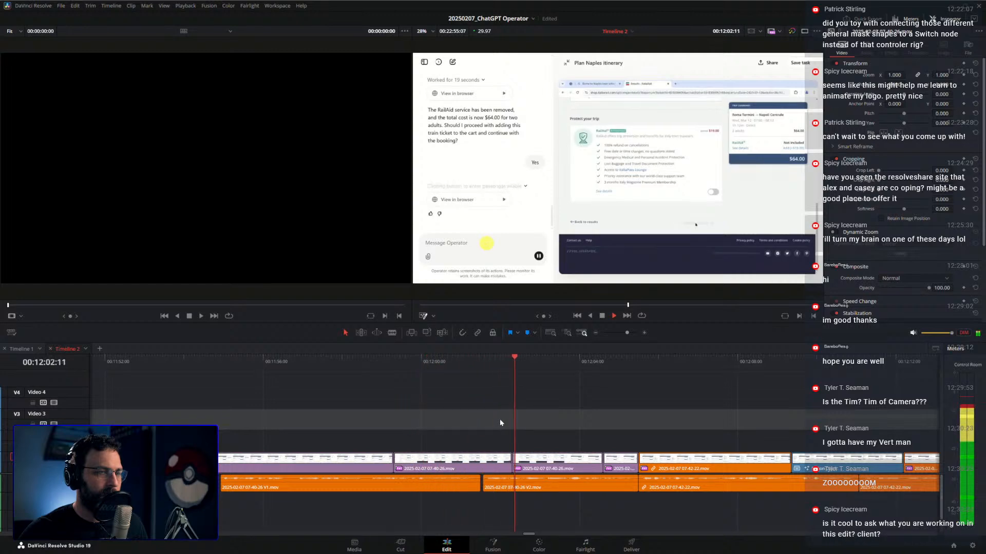
key("space")
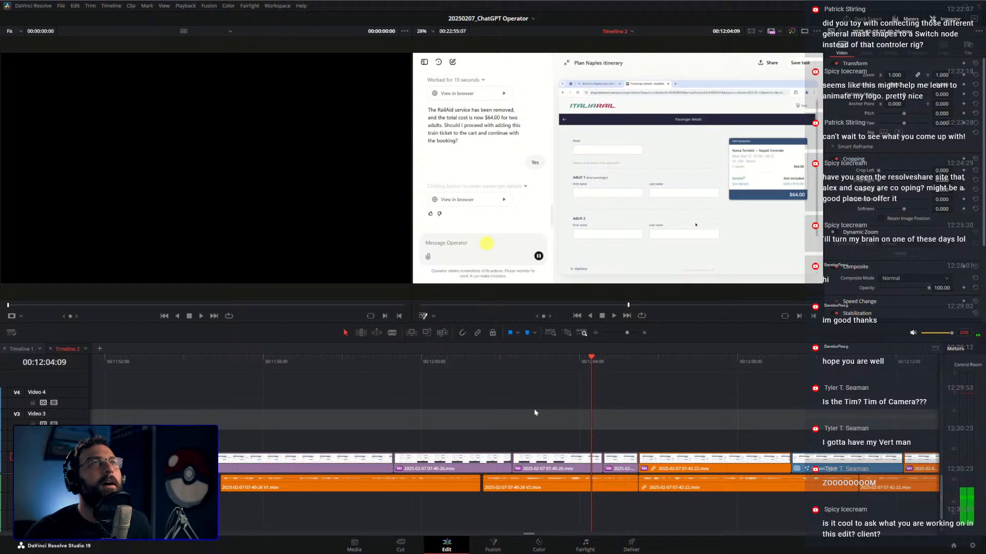
Switch to the browser and bring the window with the Kevin Stratvert YouTube channel onto this screen.
key("super")
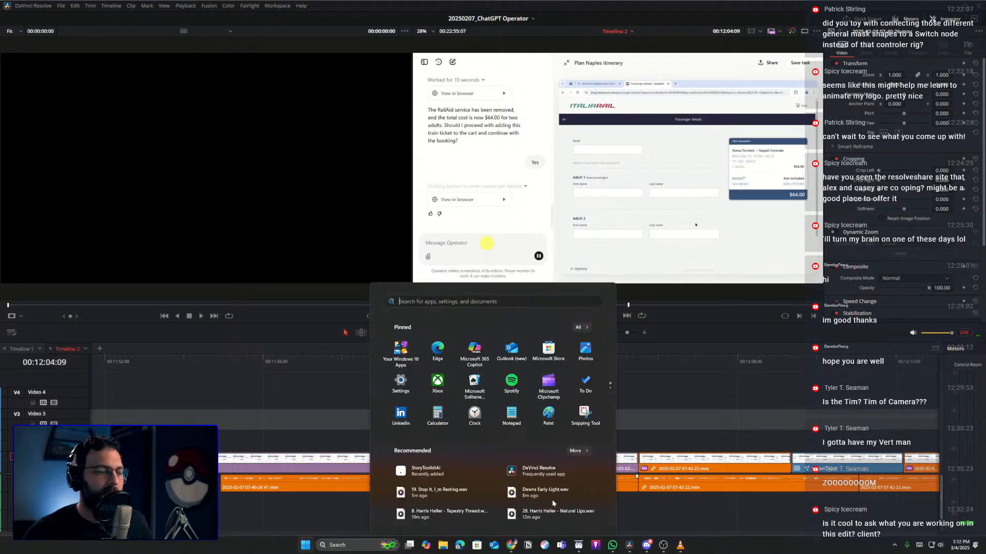
mouse_move(516, 538)
left_click(529, 507)
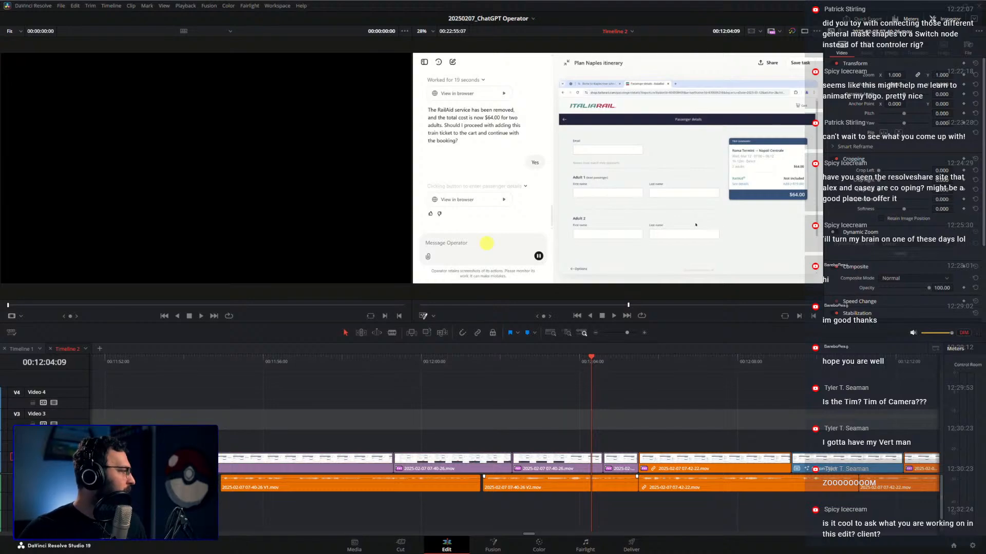
left_click_drag(513, 553, 380, 71)
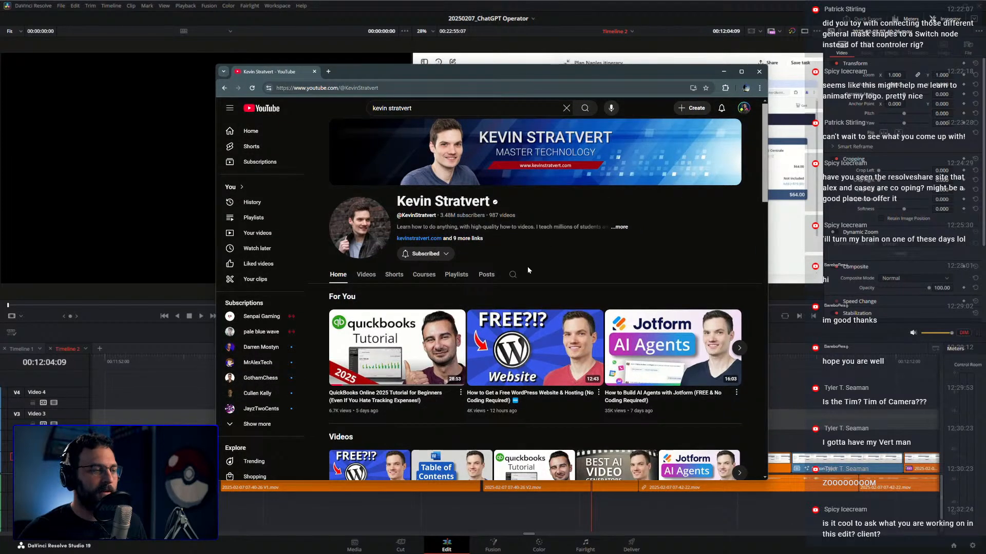
Browse the channel's latest videos down to the DaVinci Resolve Fusion tutorial, return to the channel header and close the page.
left_click(366, 275)
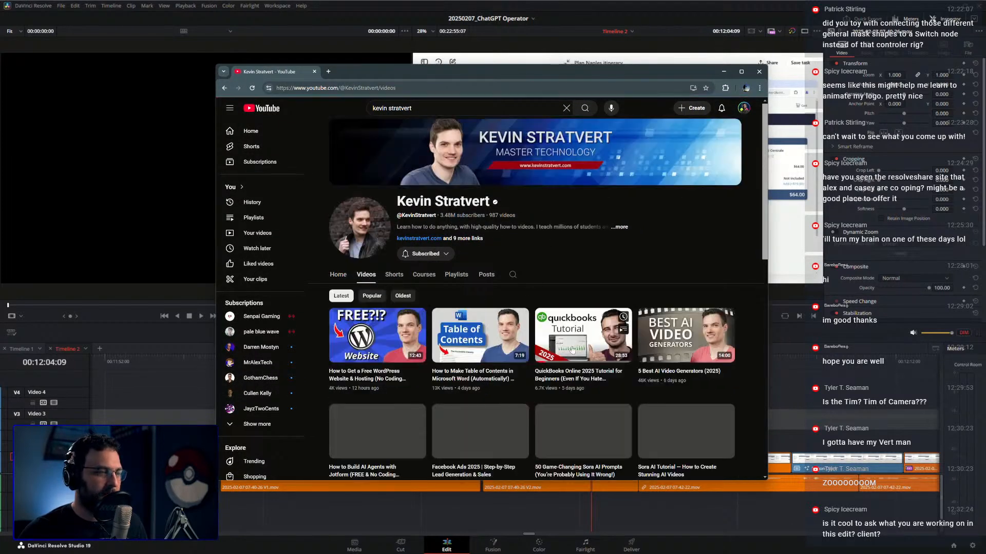
scroll(561, 365, "down", 3)
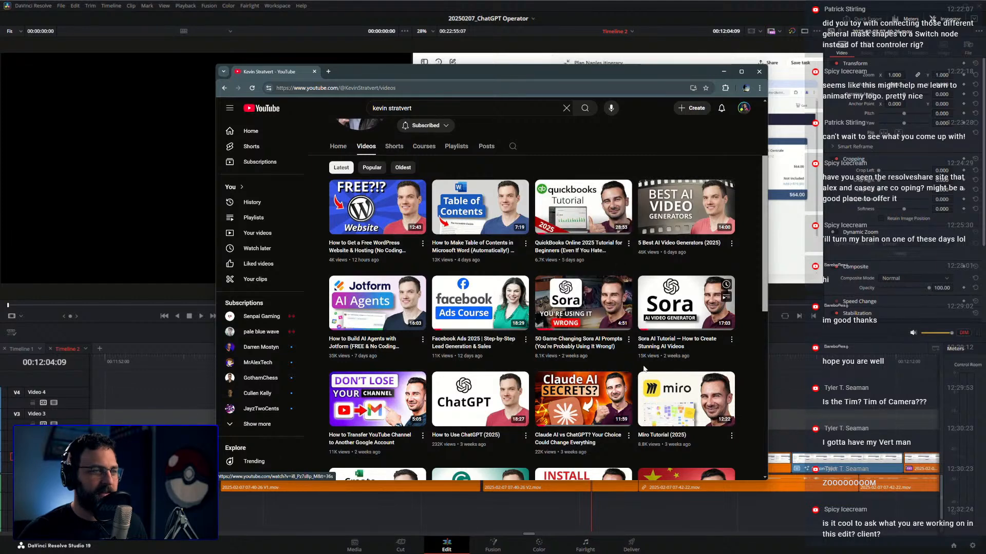
mouse_move(611, 333)
mouse_move(591, 215)
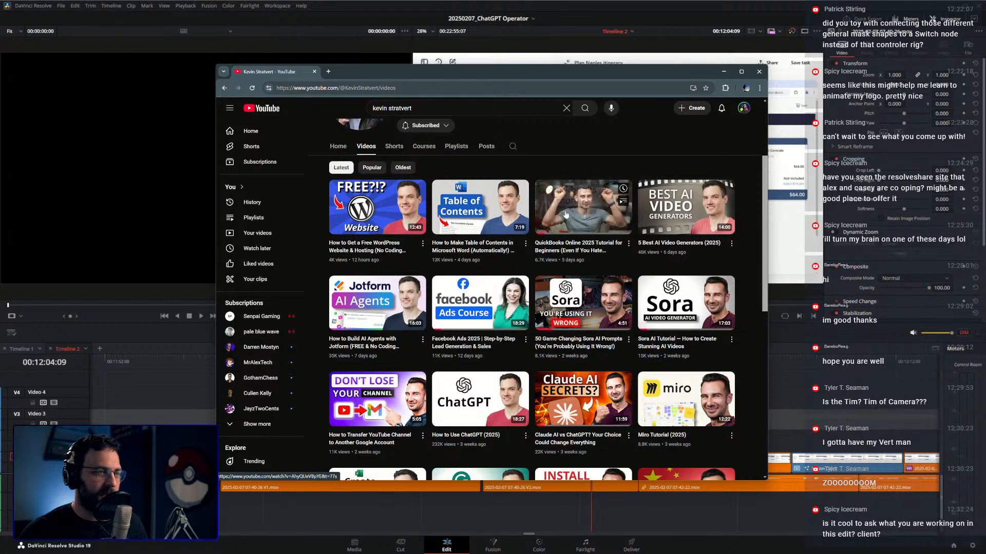
scroll(590, 216, "down", 2)
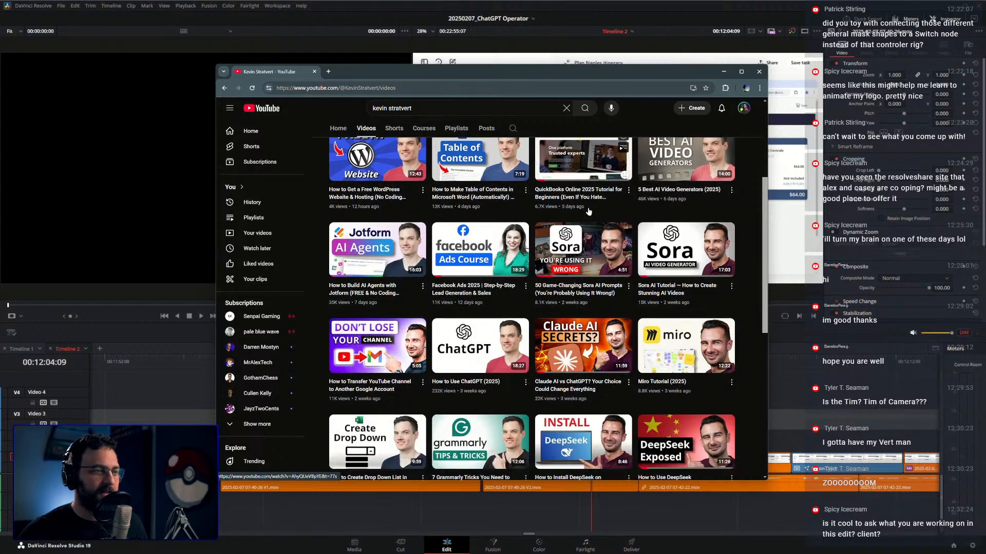
scroll(699, 381, "down", 2)
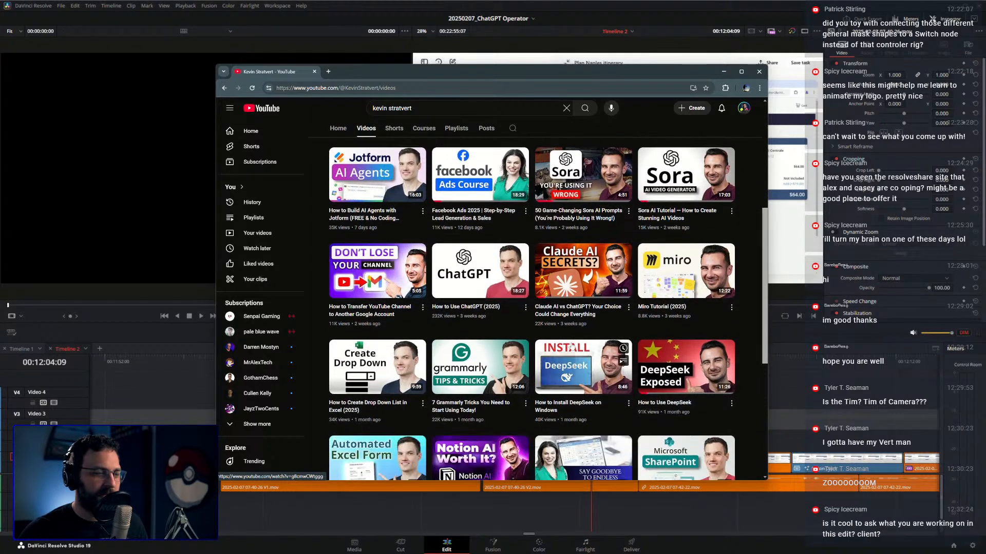
mouse_move(611, 429)
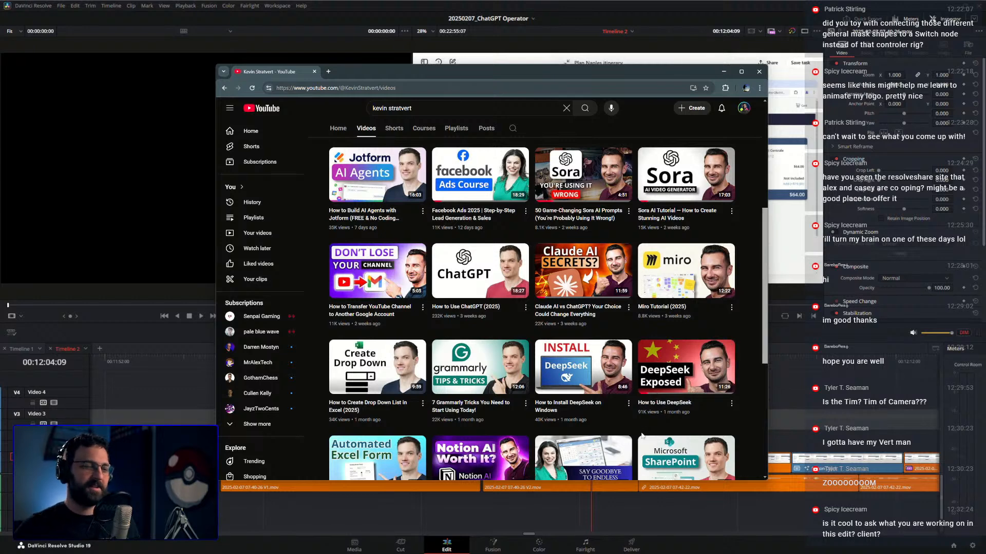
scroll(636, 434, "down", 4)
scroll(636, 433, "down", 1)
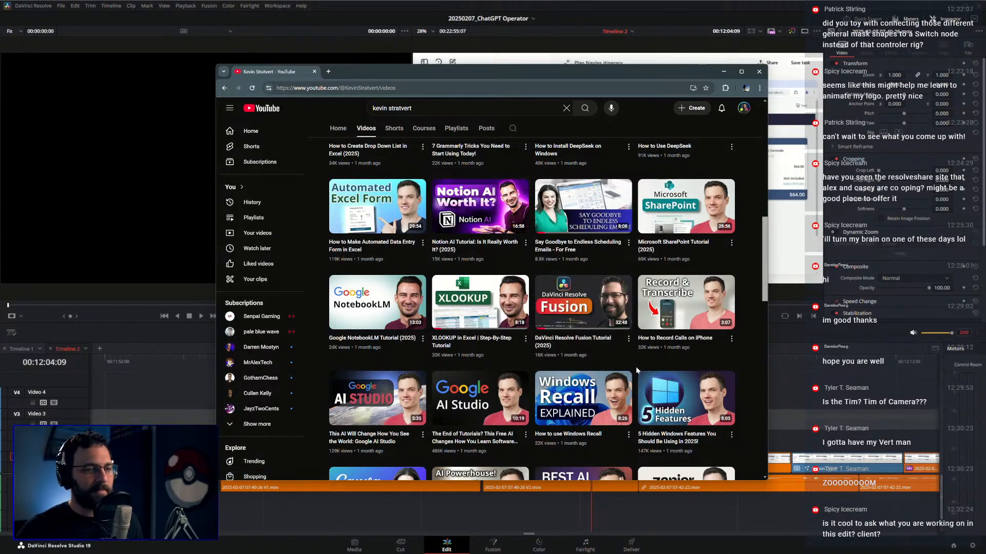
scroll(638, 370, "up", 10)
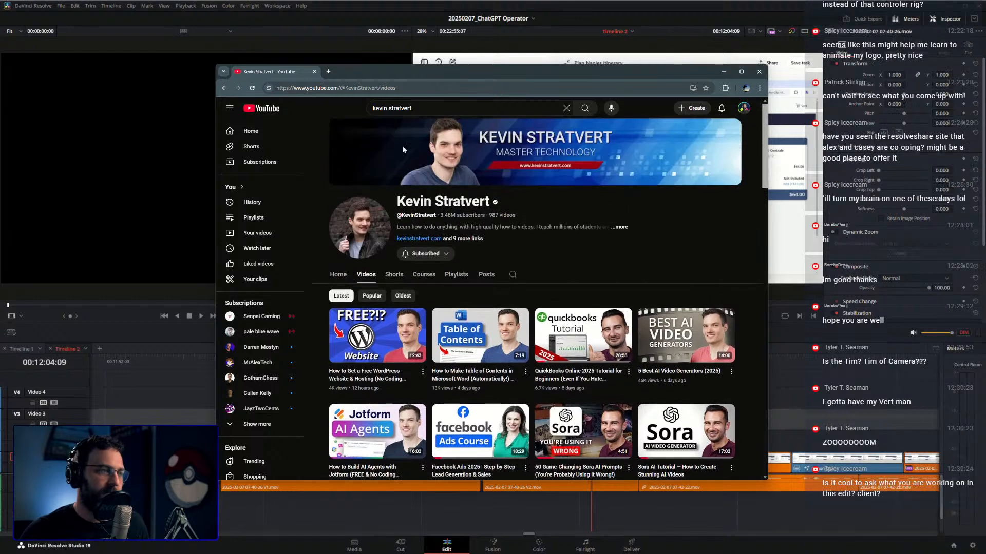
left_click(314, 71)
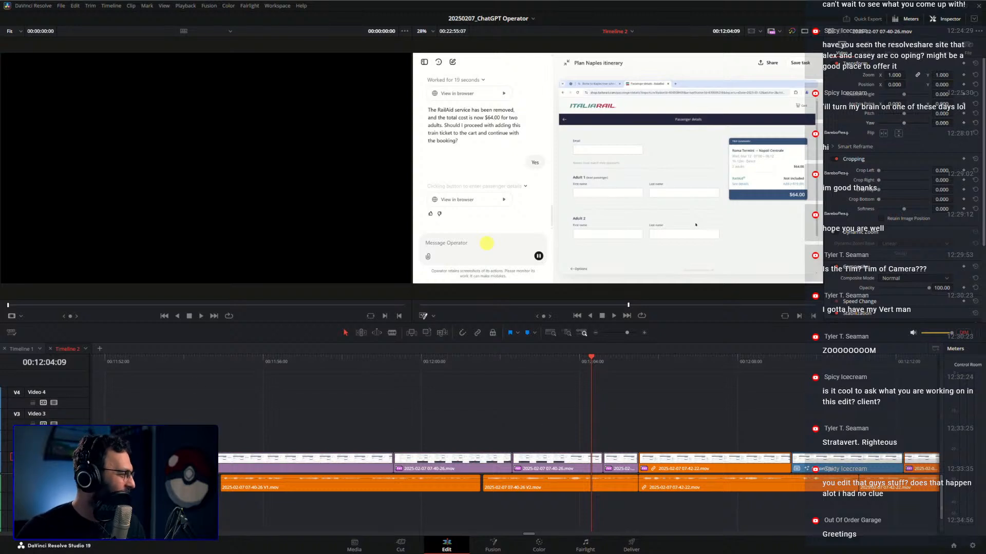
Go back in the Resolve timeline to about 00:08:37 and play through Fusion Clip 2 into the following clip.
left_click(352, 442)
scroll(365, 444, "down", 10)
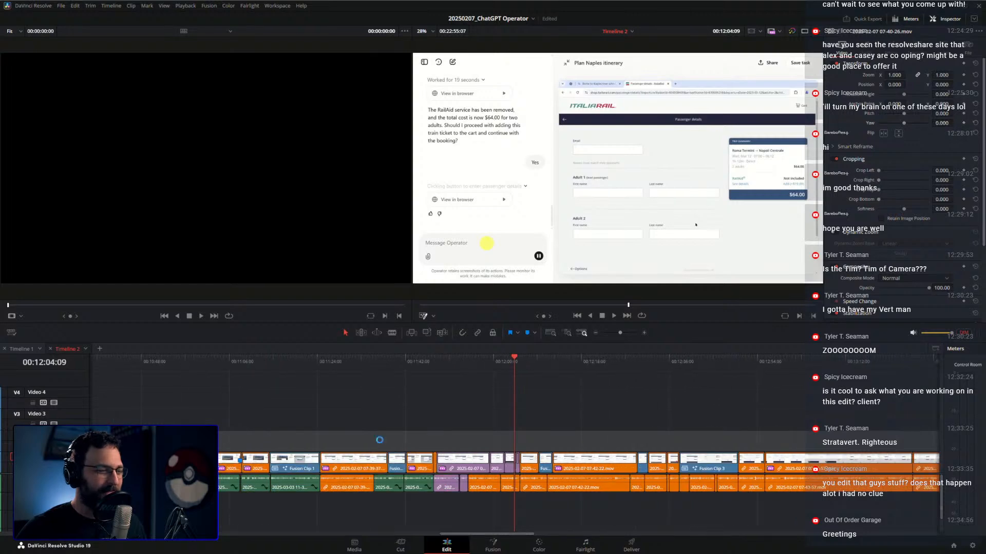
scroll(278, 410, "left", 10)
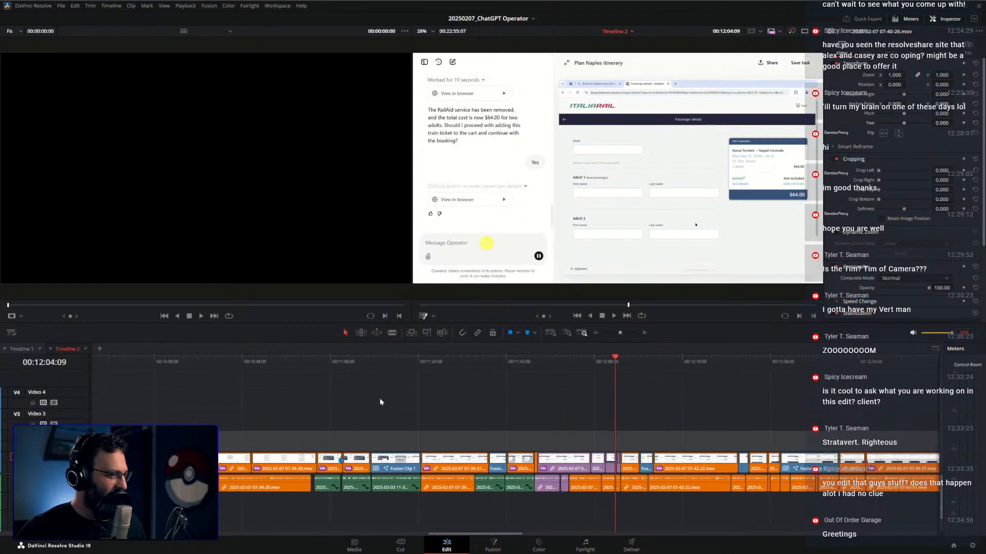
scroll(242, 419, "right", 7)
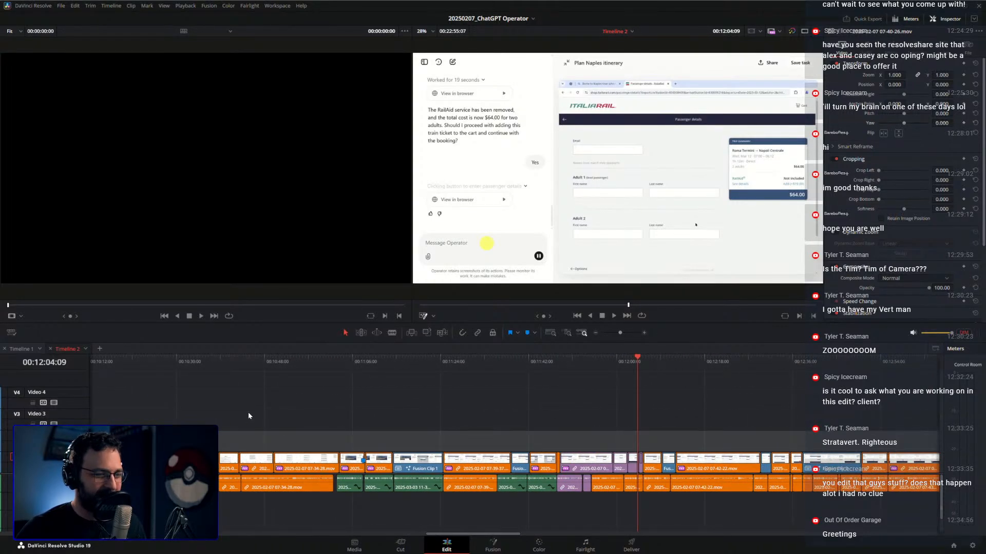
scroll(380, 401, "left", 10)
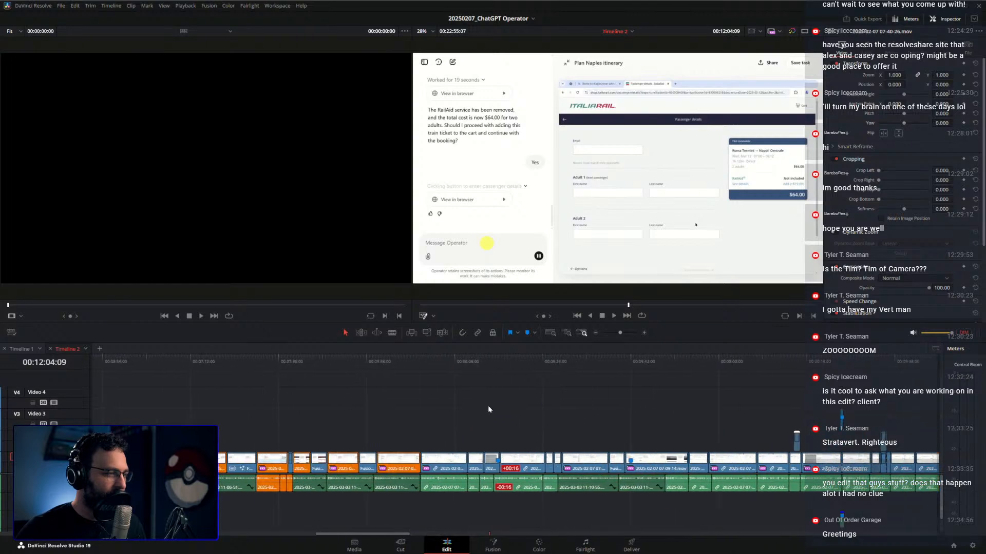
scroll(460, 402, "right", 3)
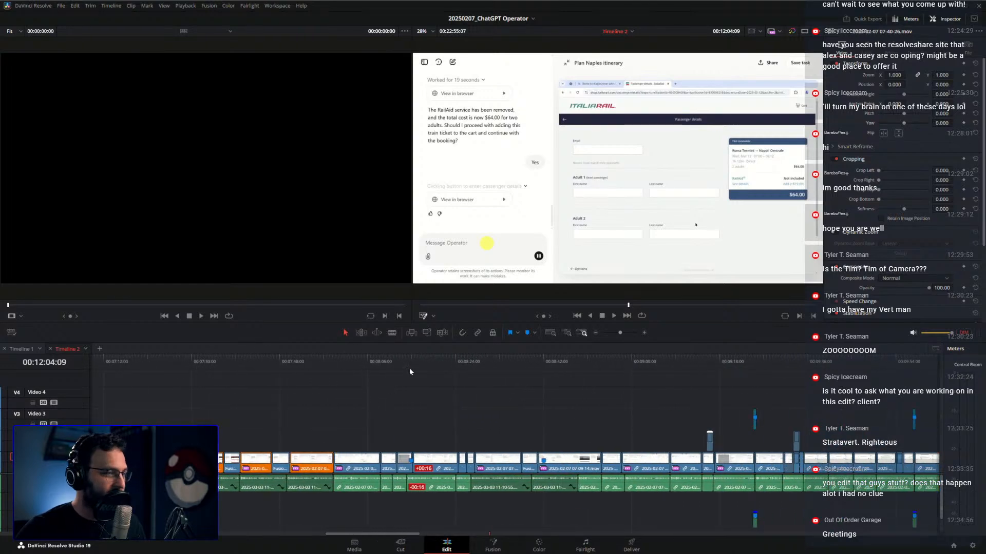
left_click_drag(496, 362, 617, 380)
scroll(566, 403, "up", 8)
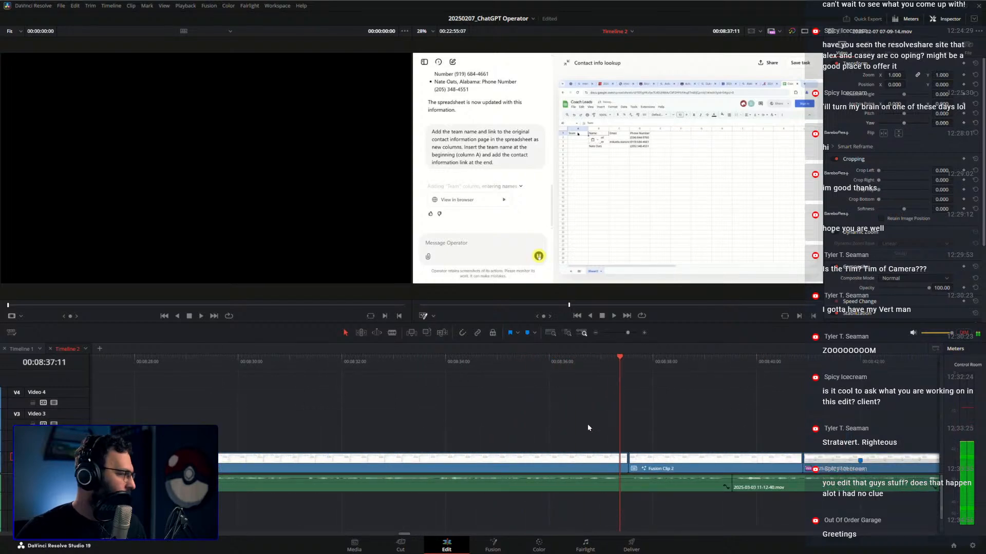
scroll(560, 410, "up", 1)
key("space")
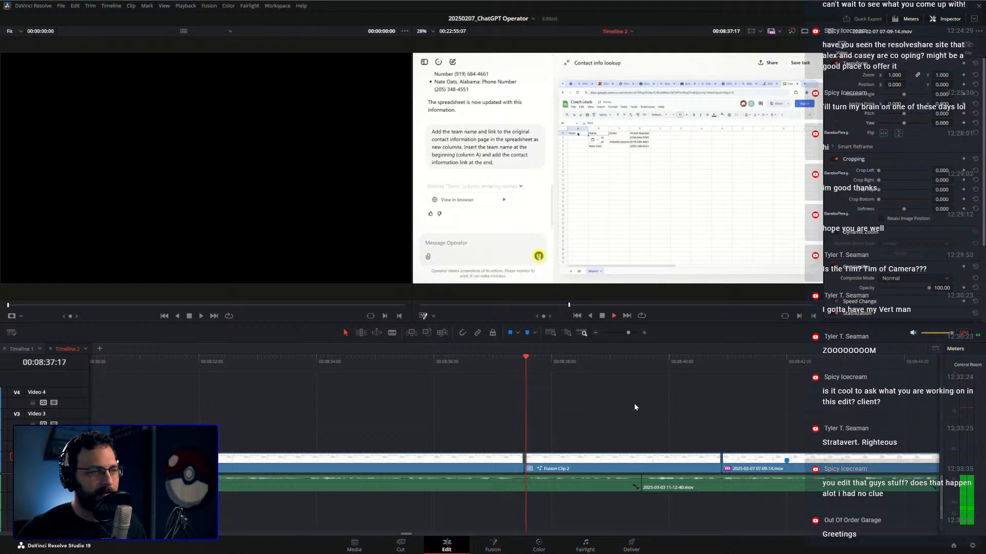
scroll(636, 406, "up", 1)
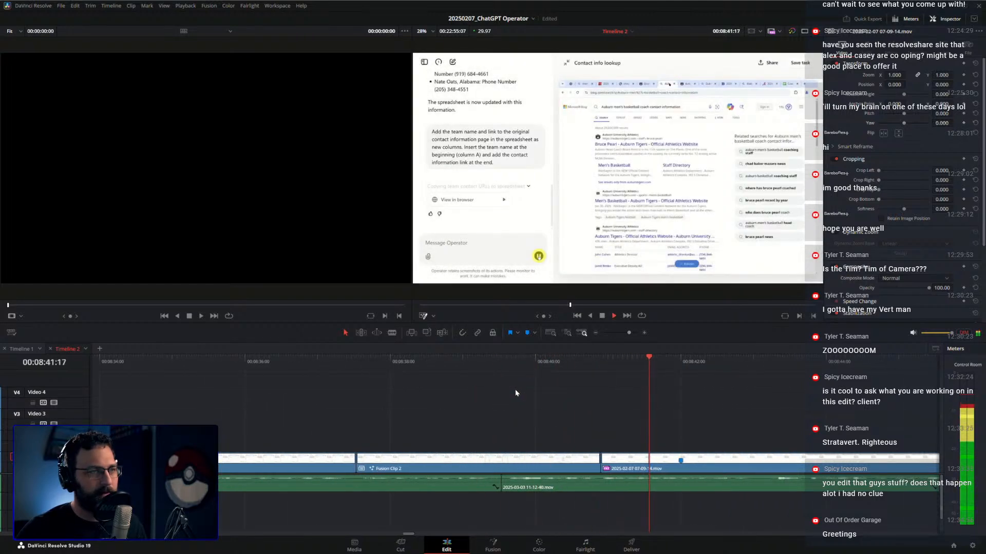
Stop playback and return to 00:08:39:29 inside Fusion Clip 2.
key("space")
scroll(519, 390, "down", 1)
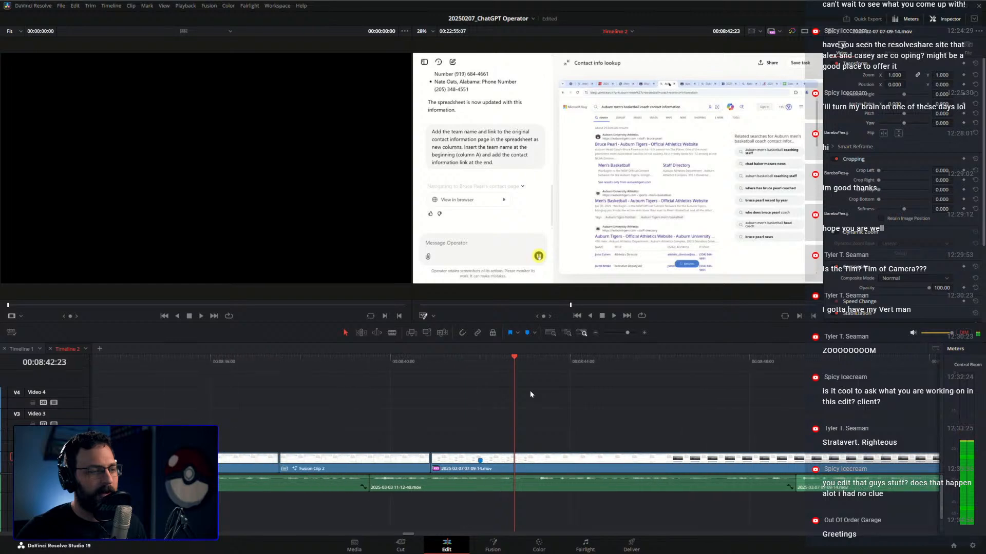
scroll(462, 404, "left", 2)
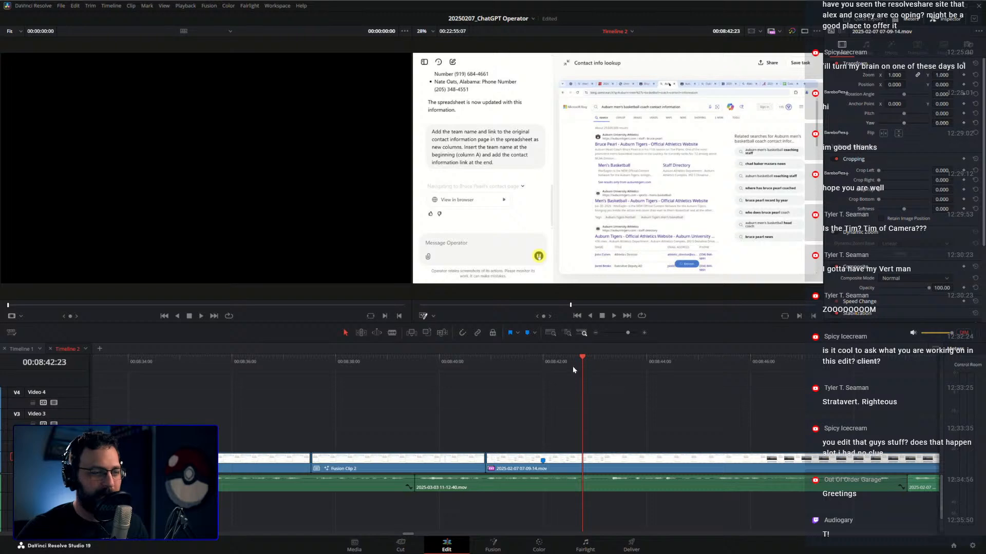
left_click(438, 365)
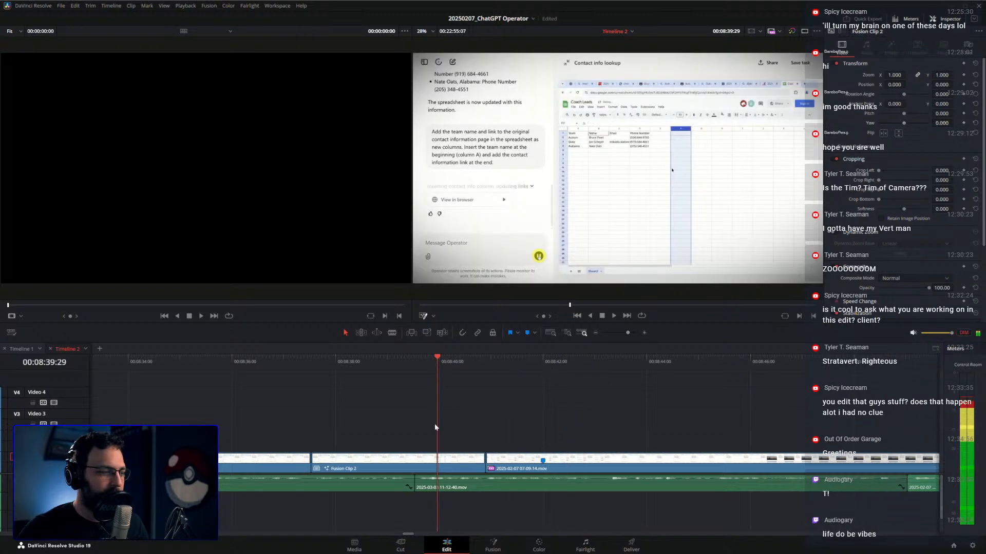
left_click(408, 468)
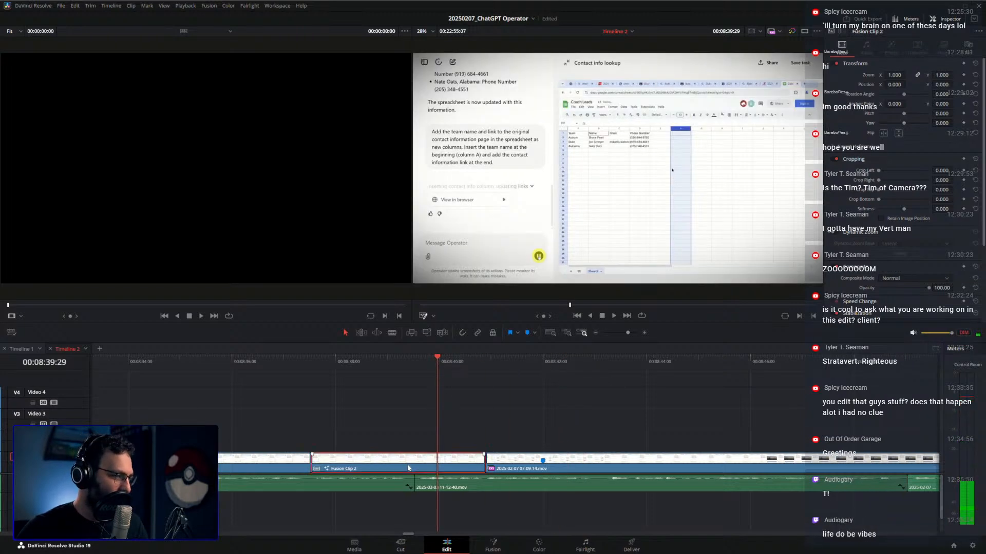
right_click(409, 468)
left_click(405, 467)
left_click(414, 439)
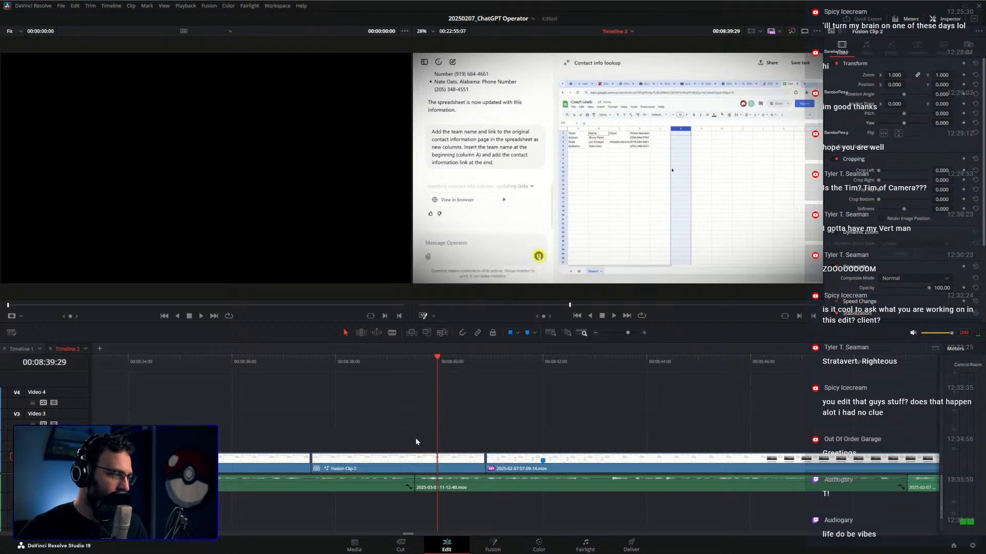
scroll(430, 429, "down", 3)
scroll(436, 432, "up", 2)
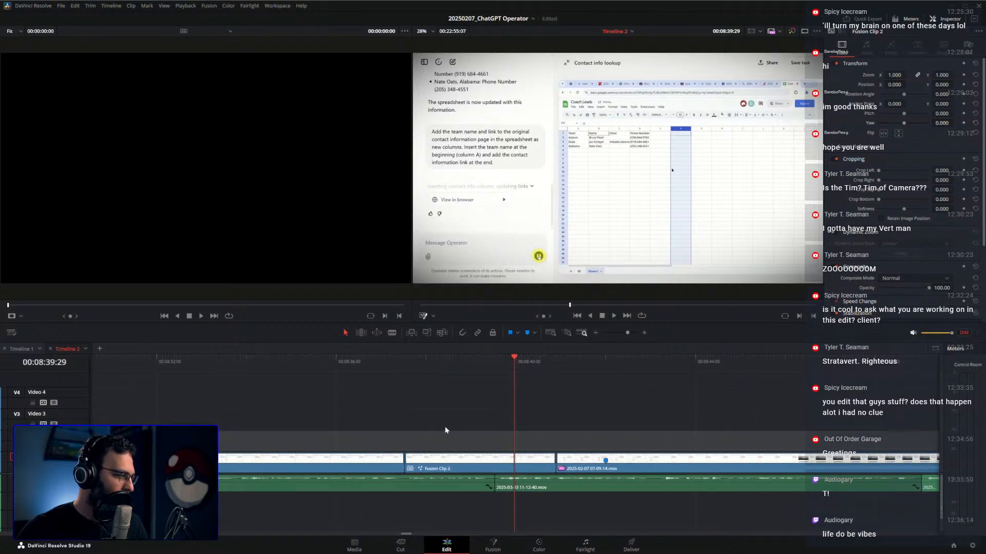
scroll(457, 424, "down", 2)
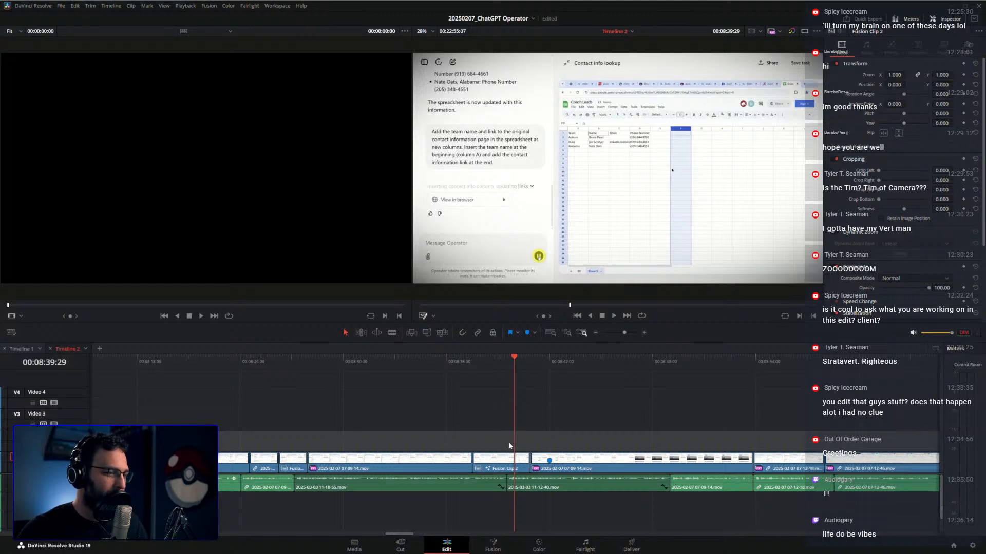
right_click(509, 460)
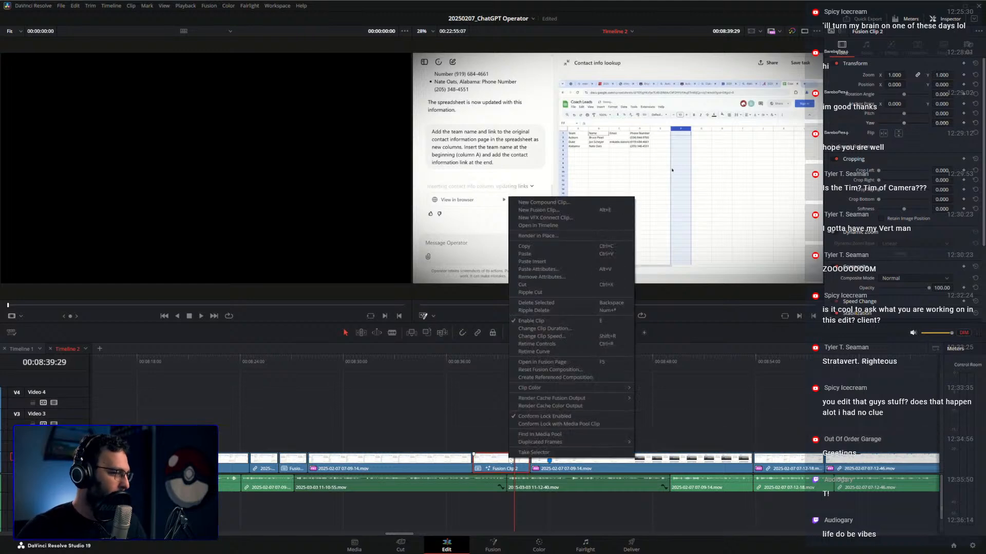
left_click(451, 430)
left_click(452, 430)
Go to 00:08:38:20 in Fusion Clip 2, examine its node composition on the Fusion page and return to the Edit page.
scroll(537, 475, "up", 3)
left_click_drag(527, 362, 447, 401)
left_click(449, 469)
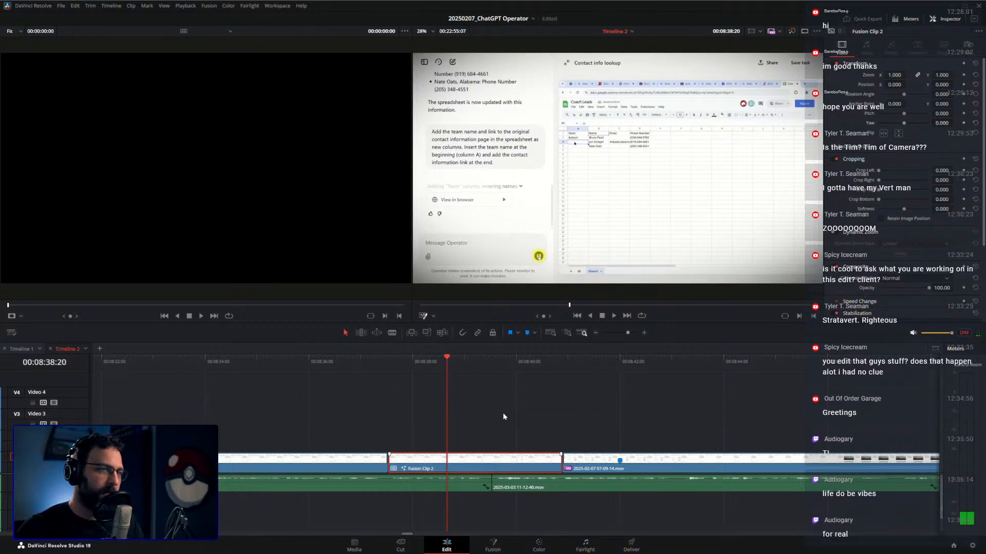
key("shift+5")
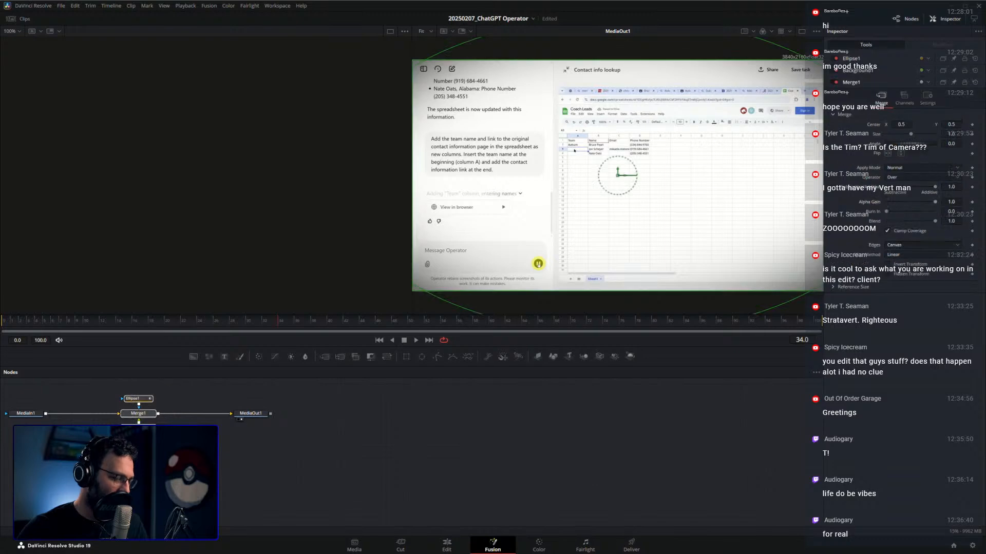
left_click(446, 545)
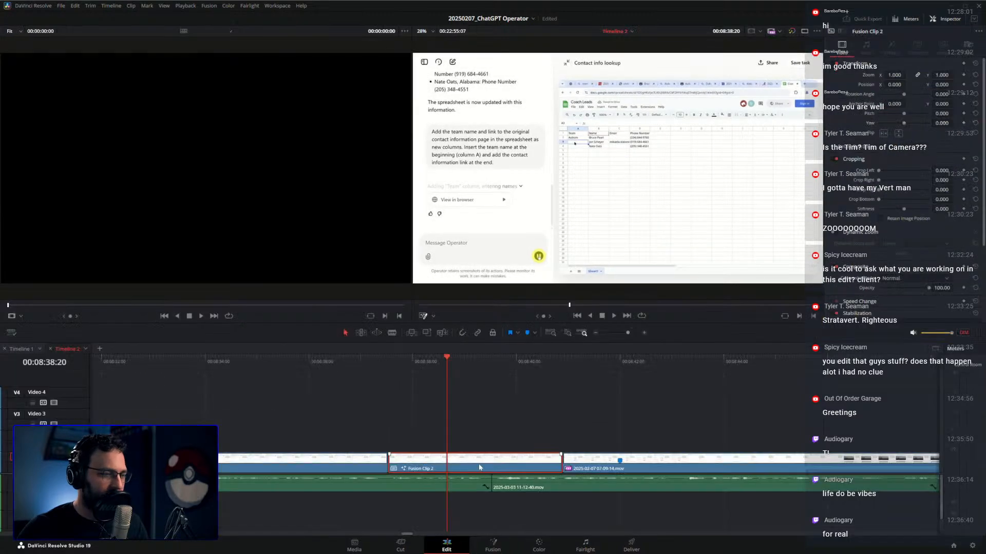
Open Fusion Clip 2 in its own timeline, cut its source clip out and close that timeline.
right_click(483, 468)
left_click(495, 232)
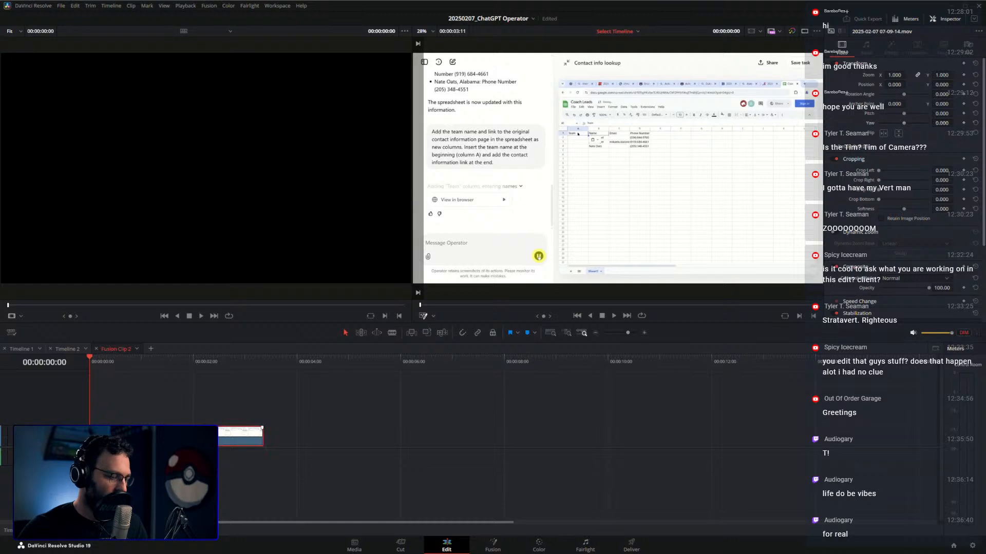
key("ctrl+x")
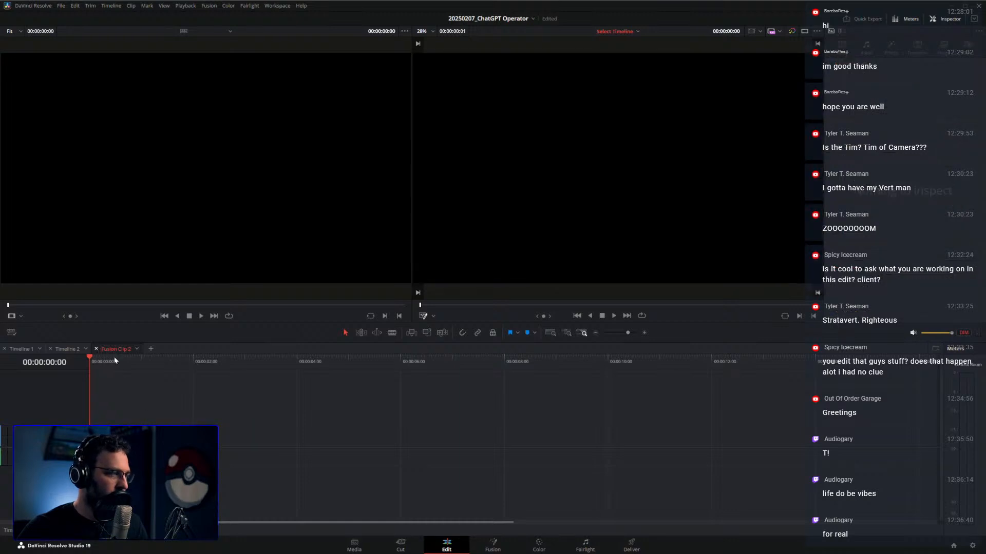
left_click(96, 349)
left_click(519, 460)
key("BackSpace")
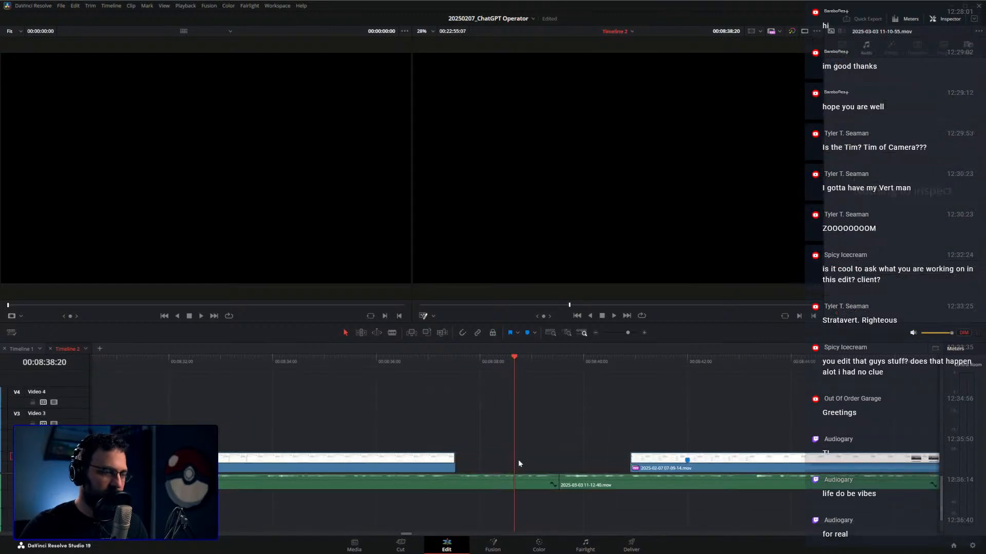
left_click(462, 359)
key("ctrl+v")
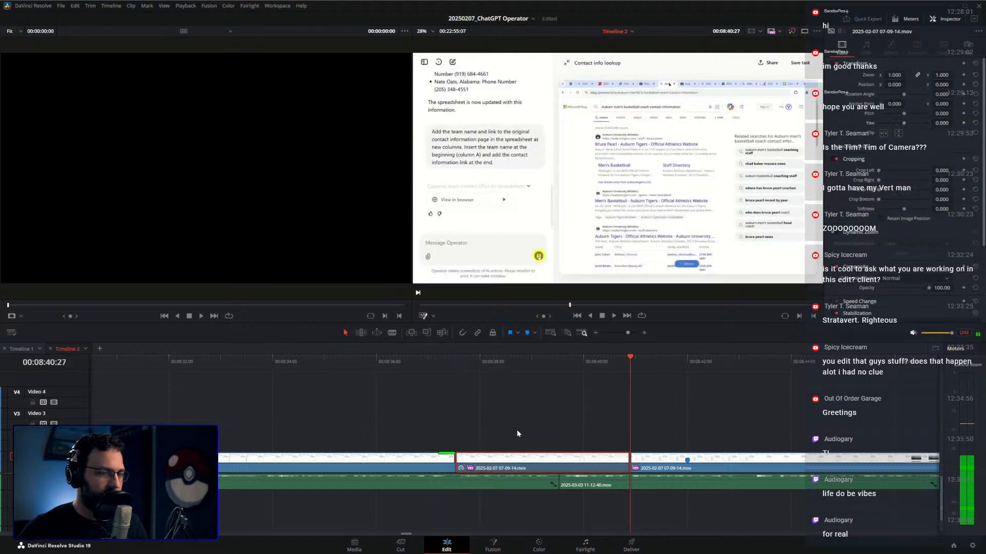
key("alt+Up")
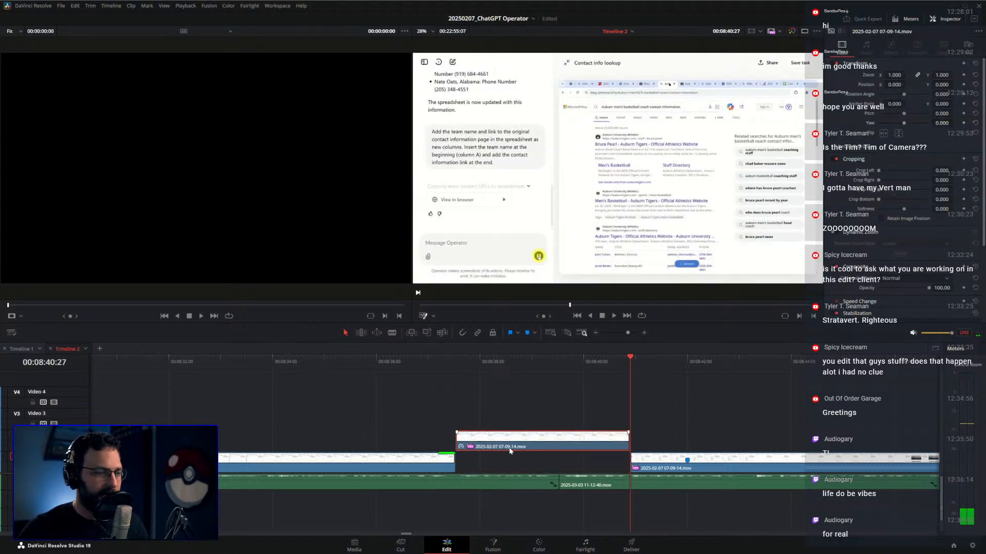
Reset the Video 2 clip's speed to 100% and hide its retime controls.
scroll(561, 459, "down", 10)
scroll(517, 440, "up", 4)
right_click(507, 440)
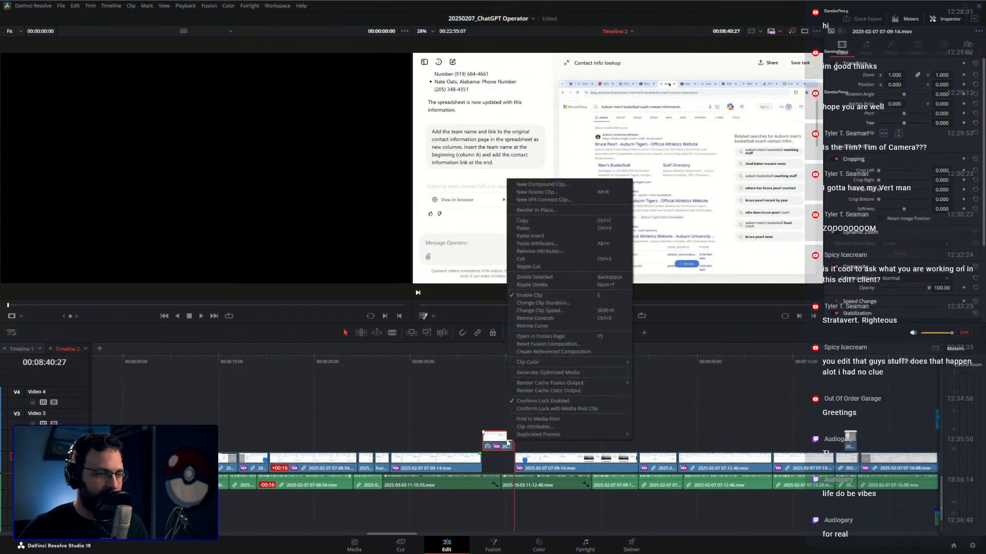
left_click(544, 318)
left_click(506, 446)
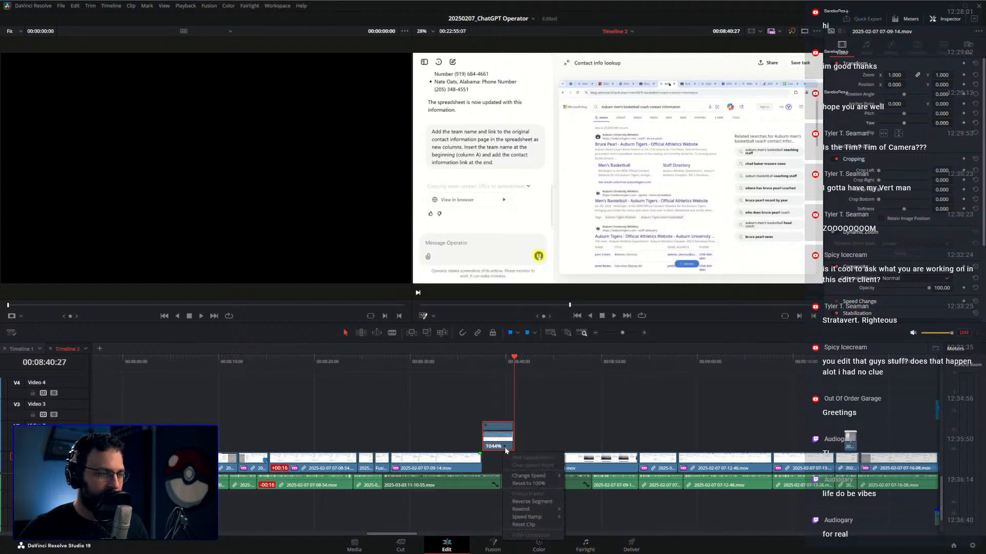
left_click(532, 485)
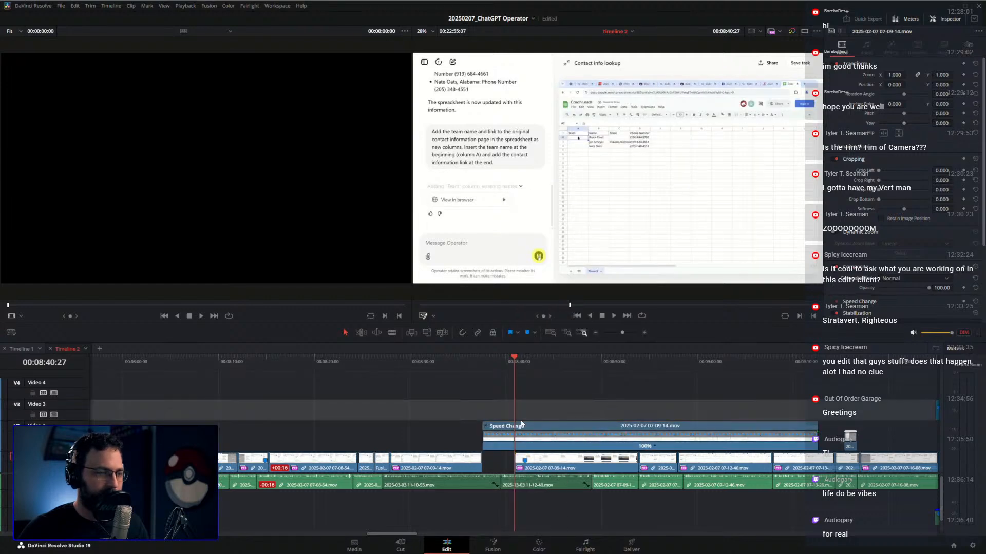
key("ctrl+r")
Extend the start of the Video 2 clip back to 00:08:33:26 and trim the end of the preceding Video 1 clip to the same point.
left_click(501, 363)
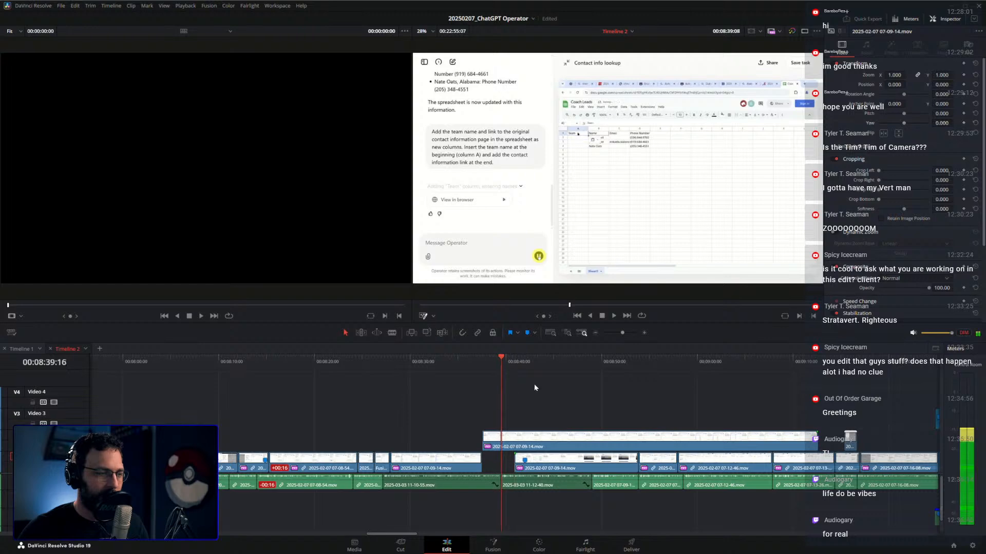
scroll(570, 419, "up", 5)
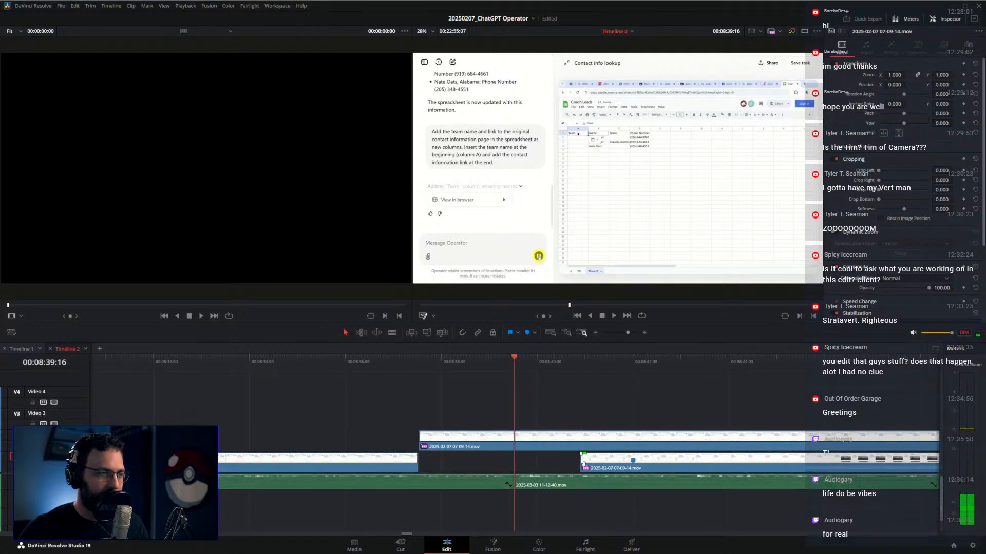
scroll(584, 465, "down", 4)
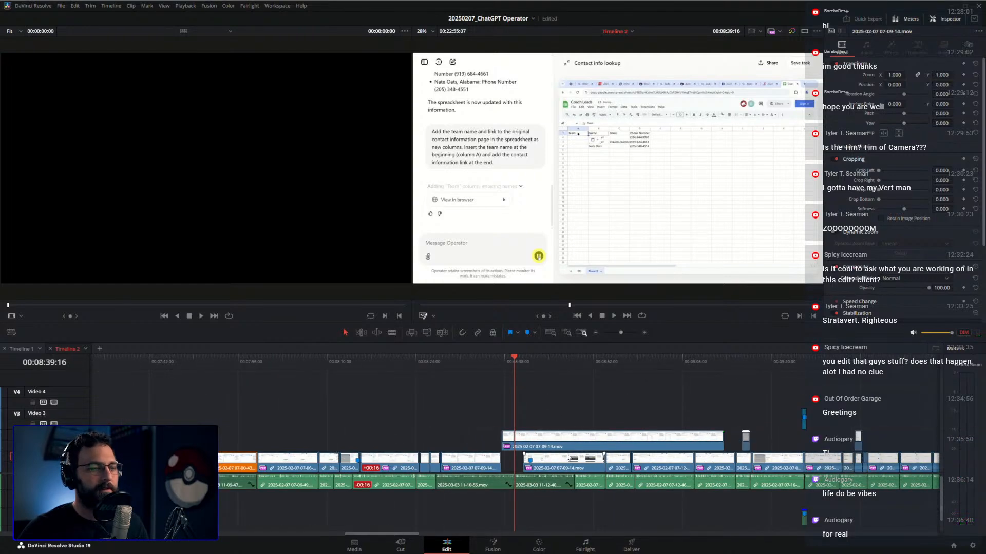
scroll(523, 402, "up", 4)
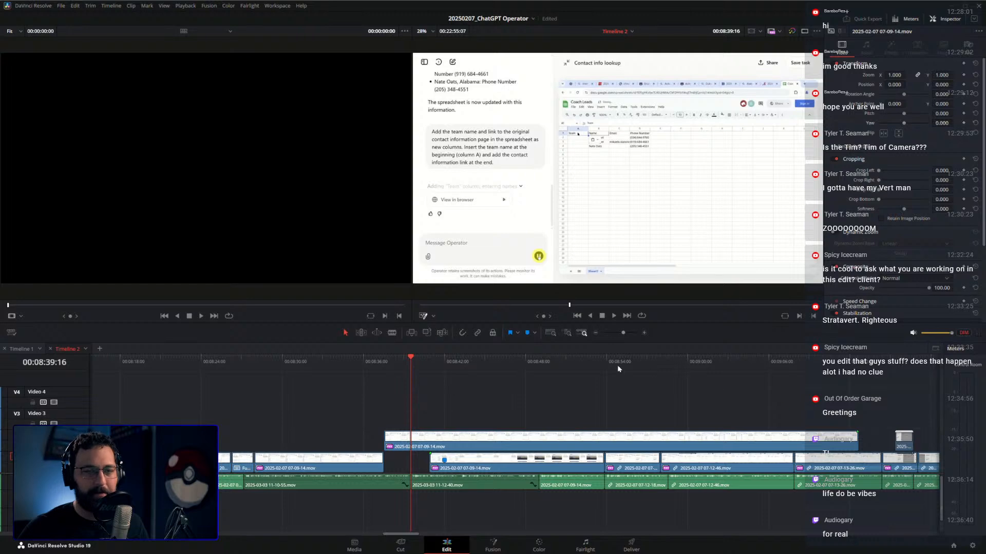
left_click(392, 360)
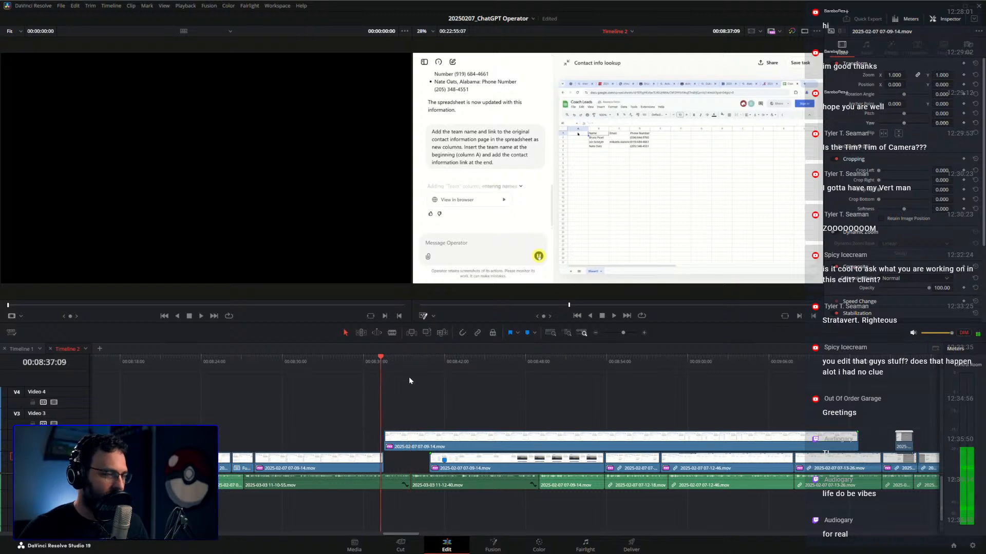
scroll(395, 368, "up", 3)
scroll(486, 370, "down", 3)
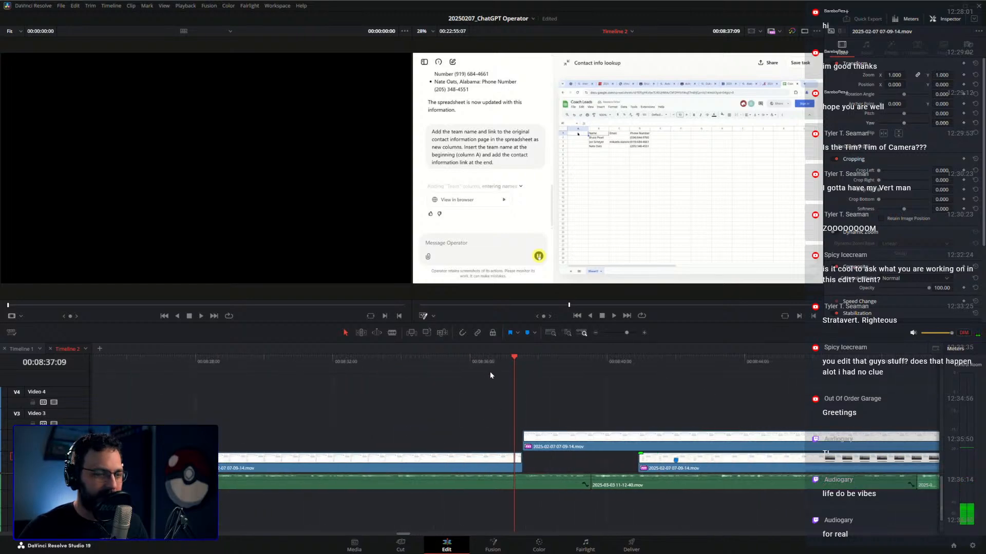
left_click_drag(510, 360, 483, 362)
scroll(571, 409, "down", 1)
scroll(579, 411, "up", 2)
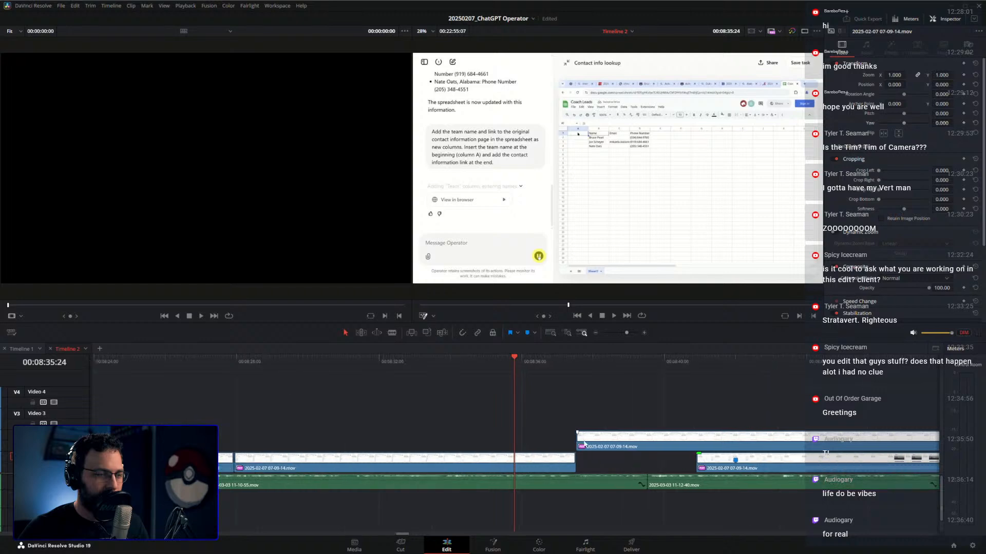
left_click_drag(508, 362, 445, 401)
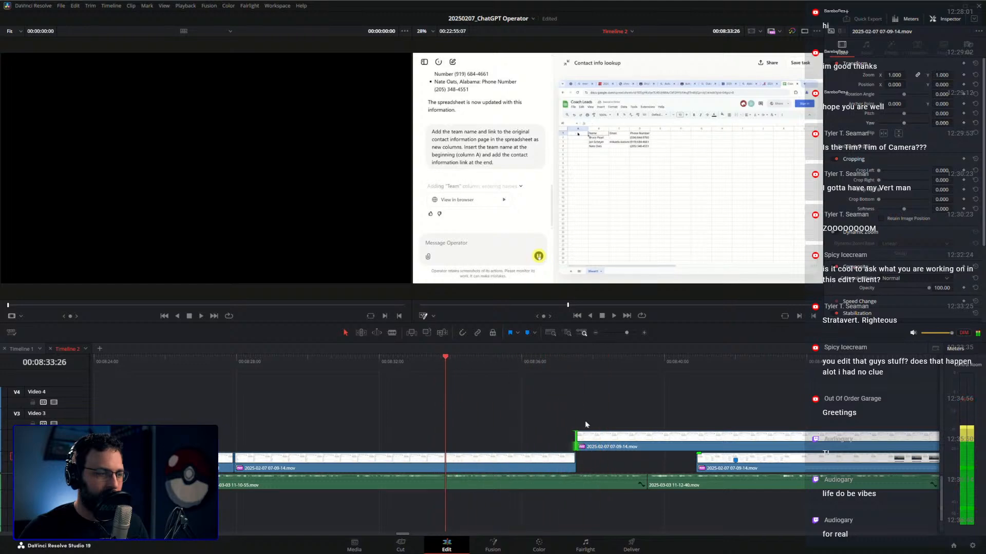
left_click_drag(576, 438, 446, 435)
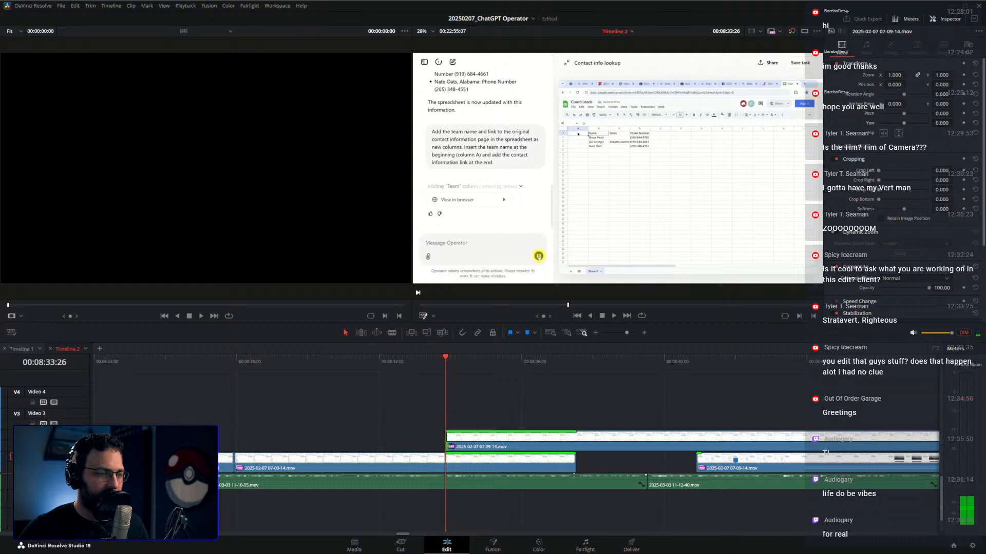
left_click_drag(578, 467, 448, 466)
Extend the start of the next Video 1 clip back to 00:08:39:15 and place the playhead on that cut.
key("ctrl+minus")
key("ctrl+minus")
scroll(542, 410, "right", 1)
scroll(540, 409, "right", 2)
left_click_drag(460, 465, 431, 461)
key("Down")
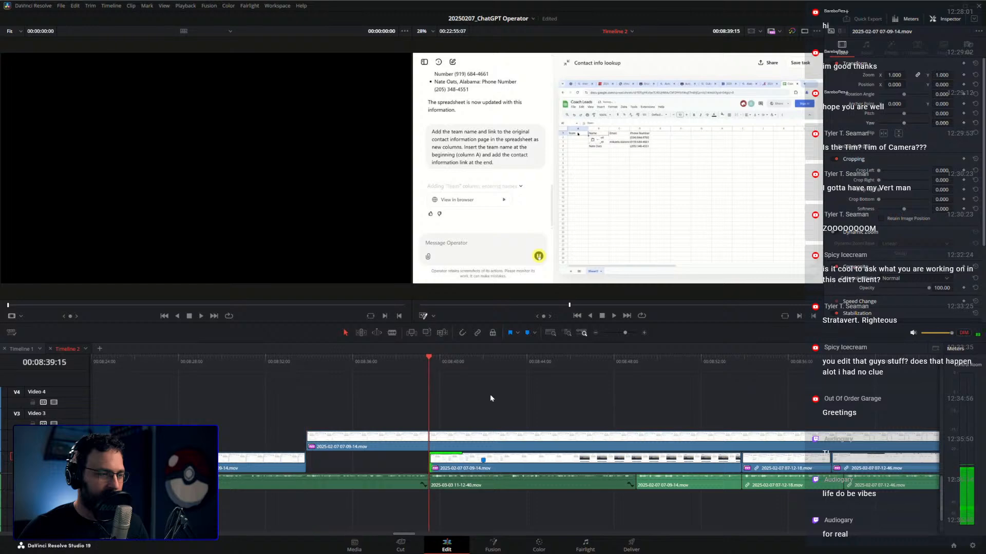
Trim the end of the long Video 2 clip back to 00:09:11:04.
key("ctrl+minus")
key("ctrl+minus")
left_click(784, 358)
key("ctrl+equal")
key("ctrl+equal")
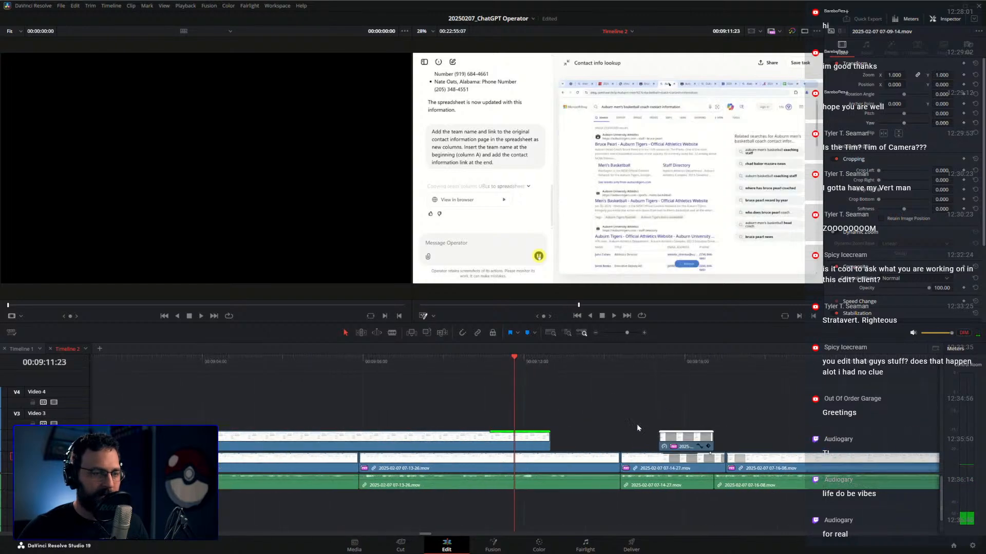
left_click_drag(584, 440, 470, 443)
left_click(471, 361)
Show the Video 2 clip's retime curve and raise its speed to about 658.80% so it ends where the next Video 1 clip starts.
scroll(468, 367, "down", 6)
scroll(462, 411, "left", 6)
scroll(503, 418, "down", 3)
scroll(422, 415, "left", 5)
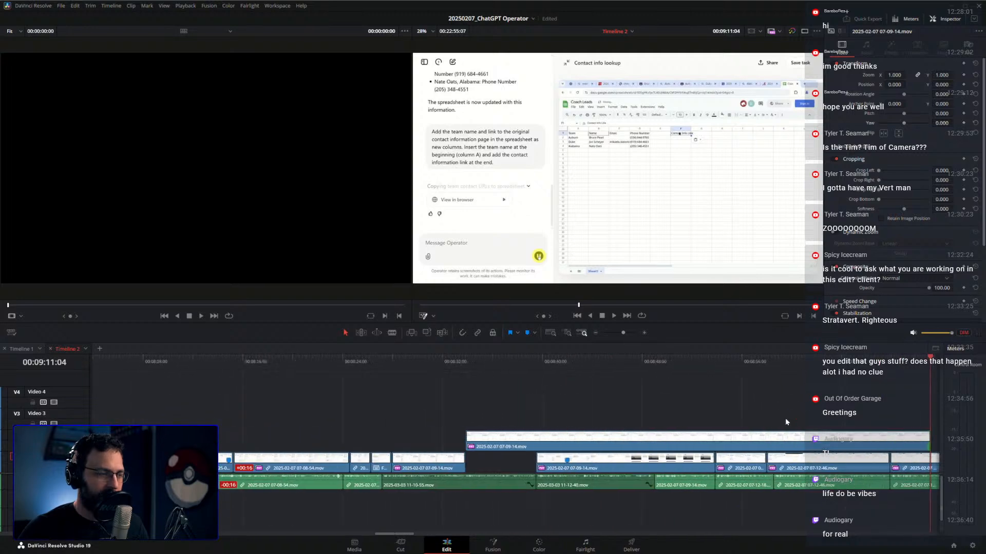
right_click(513, 443)
left_click(534, 316)
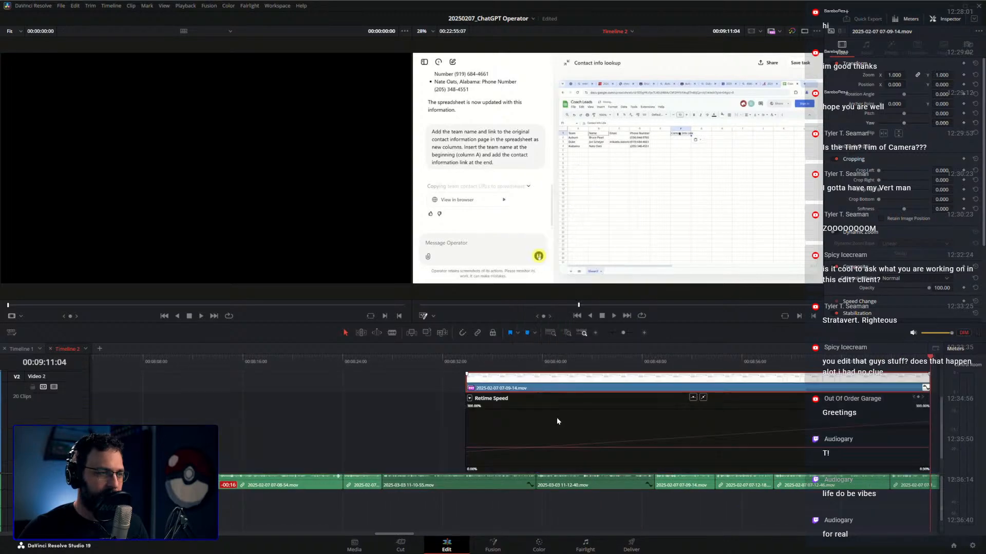
scroll(504, 421, "down", 3)
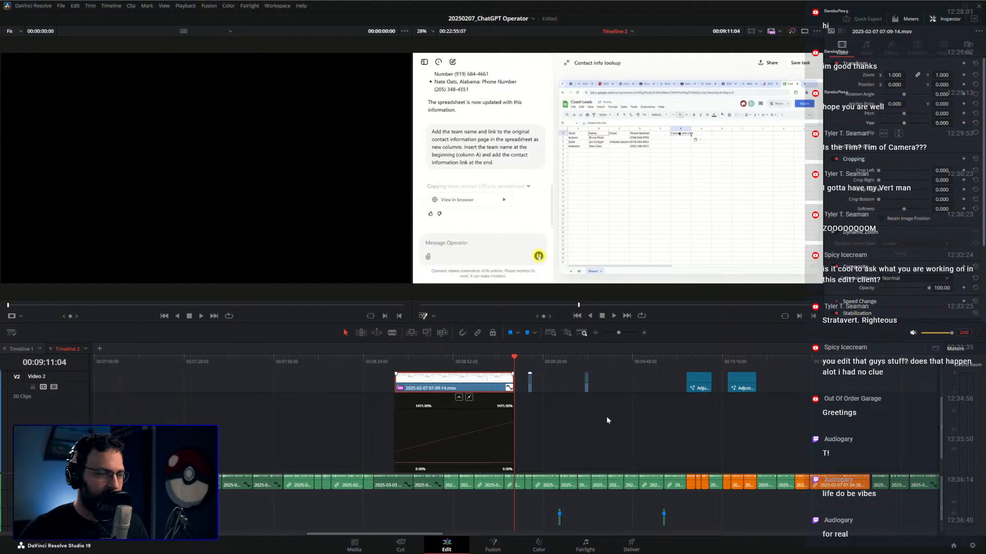
scroll(403, 434, "up", 5)
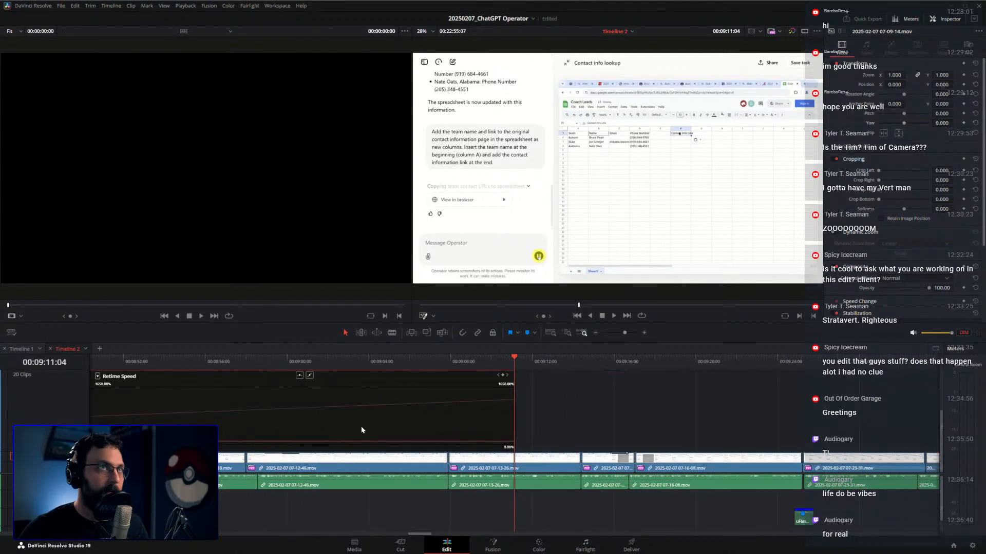
left_click_drag(486, 442, 457, 330)
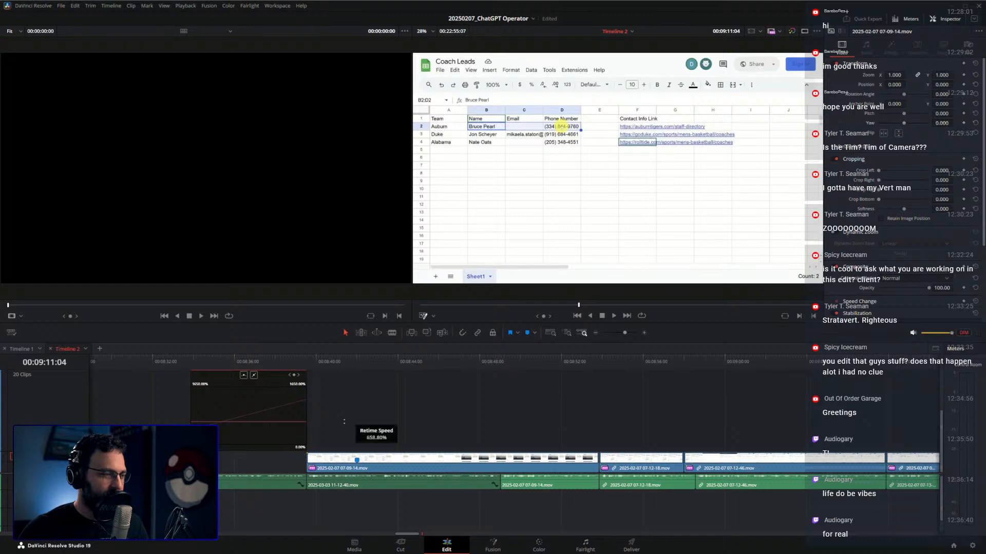
Fine-tune the Video 2 clip's retime speed so it ends exactly on the next Video 1 clip's start, and close its retime curve.
scroll(482, 388, "left", 3)
left_click(484, 390)
scroll(514, 398, "up", 5)
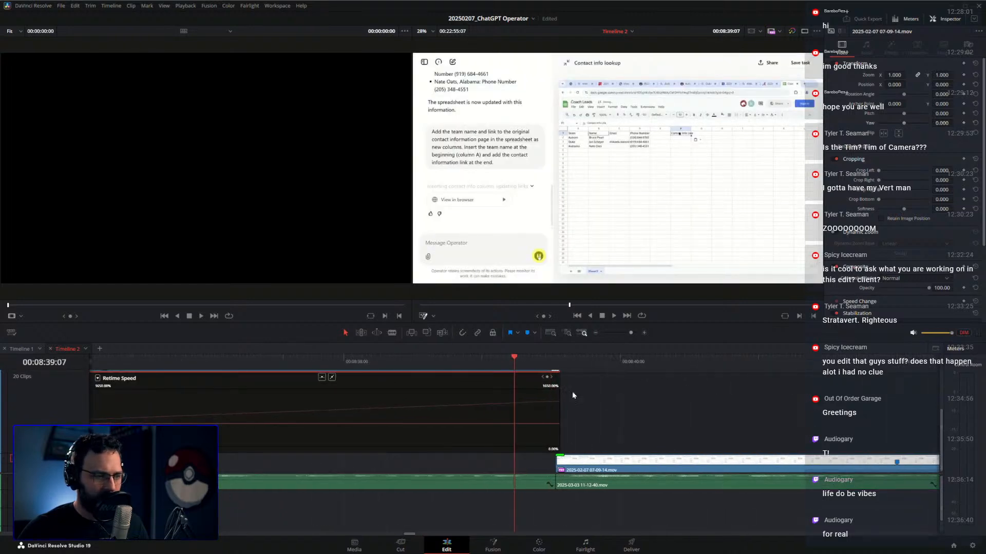
left_click_drag(544, 424, 555, 425)
left_click(591, 426)
scroll(557, 393, "down", 1)
scroll(557, 393, "up", 3)
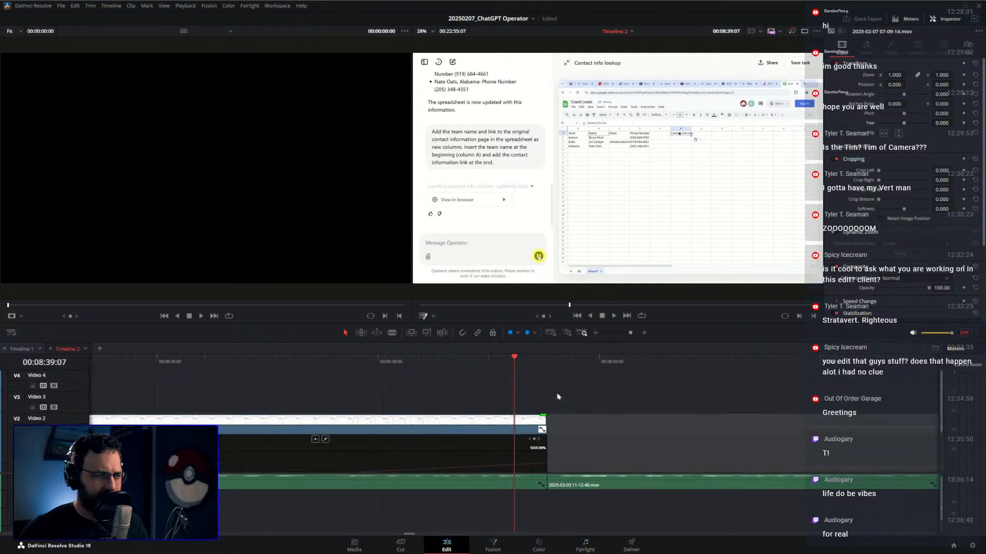
left_click(542, 430)
scroll(503, 446, "down", 4)
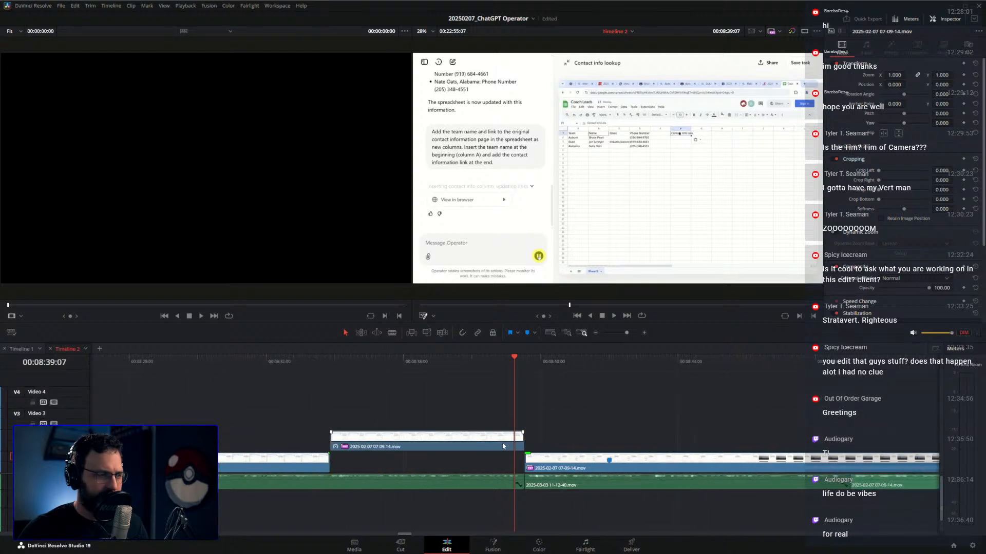
Convert the retimed Video 2 clip into a Fusion clip, add the Ellipse-masked vignette composition to it, and move it down to Video 1.
key("alt+f")
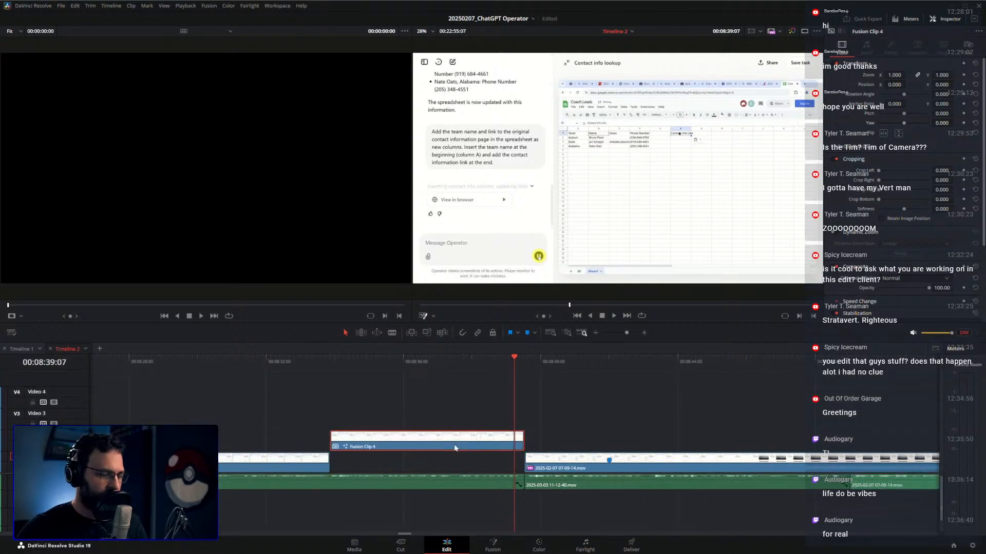
key("shift+5")
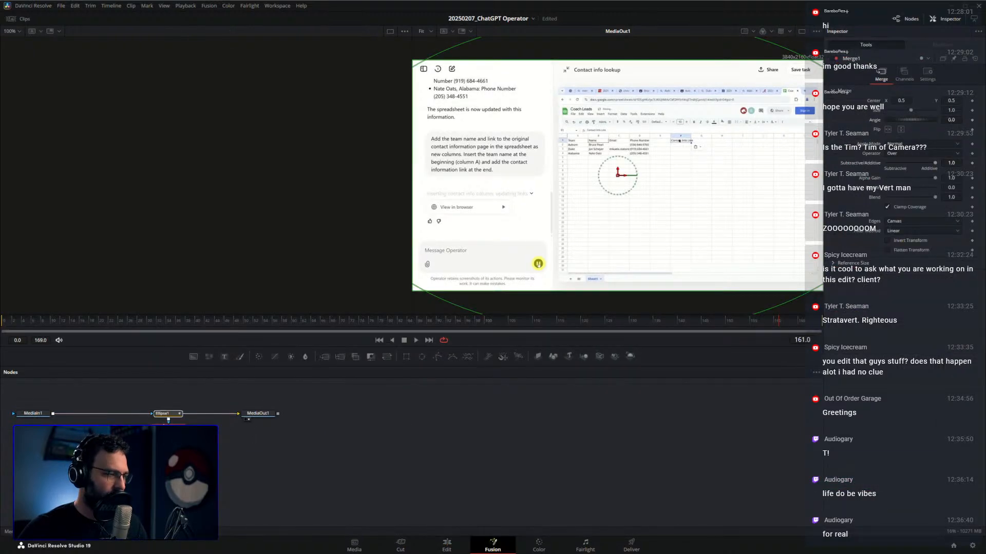
key("shift+4")
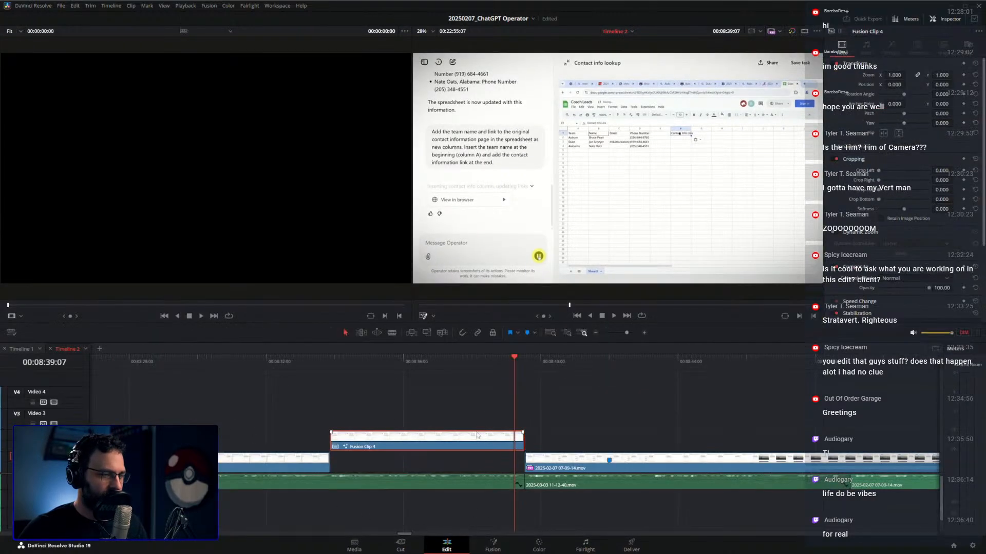
key("alt+Down")
Check the frames around the cut after Fusion Clip 4 and roll the edit point back to 00:08:39:15.
left_click_drag(304, 356, 520, 384)
key("Right")
key("Right")
key("Right")
key("Left")
key("Right")
key("Right")
key("Left")
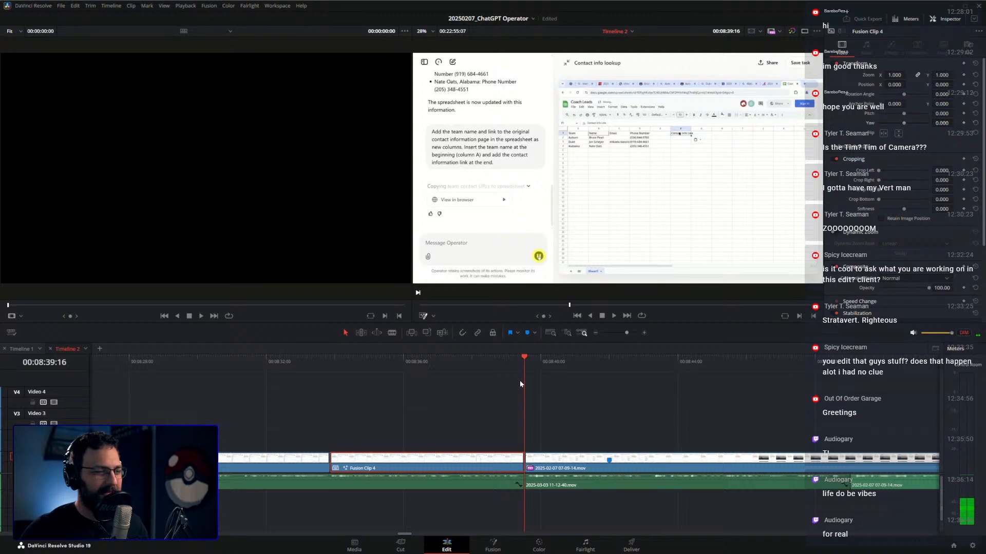
scroll(518, 387, "up", 3)
key("Right")
key("Right")
key("Right")
key("Right")
key("Right")
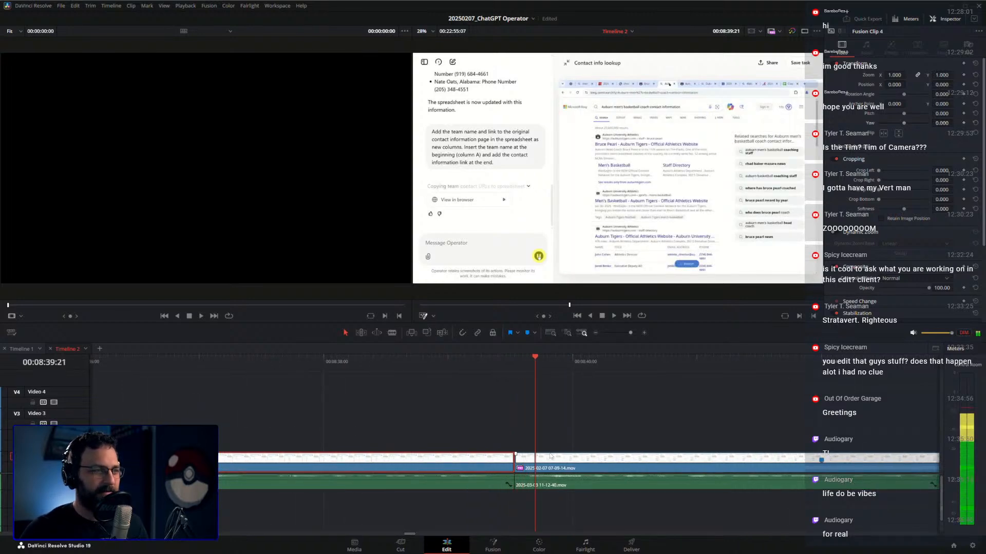
key("Left")
key("Left")
key("Left")
key("Left")
key("Left")
key("Left")
key("Left")
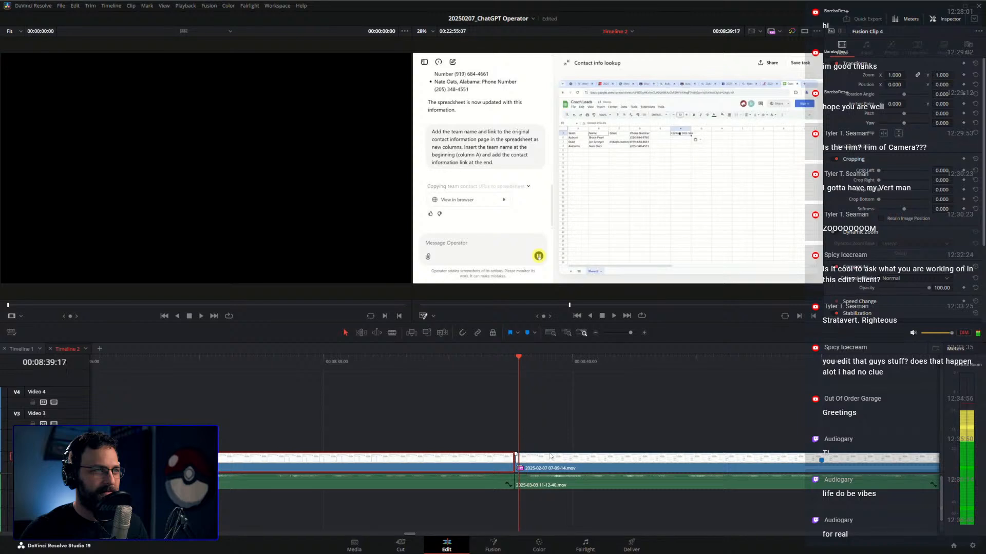
key("Right")
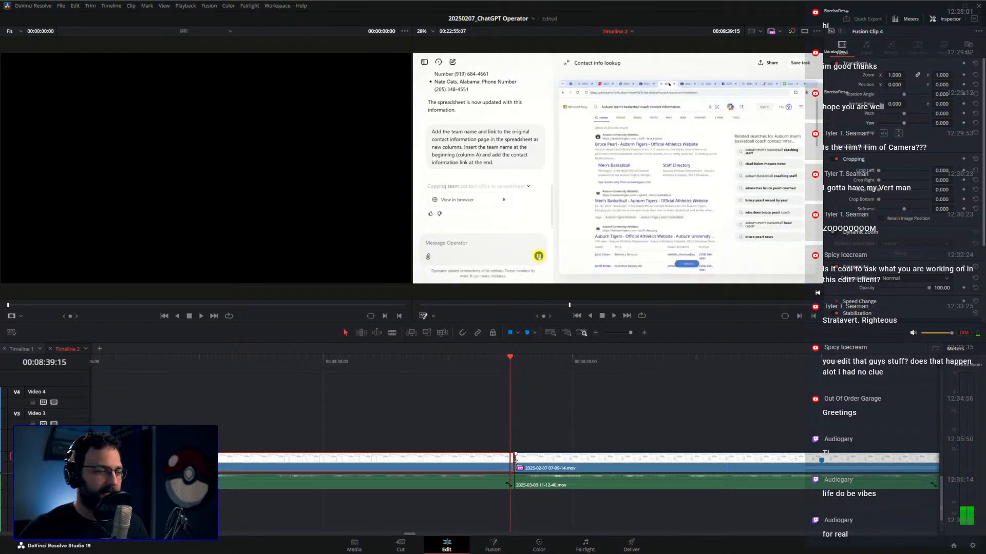
left_click_drag(515, 456, 509, 457)
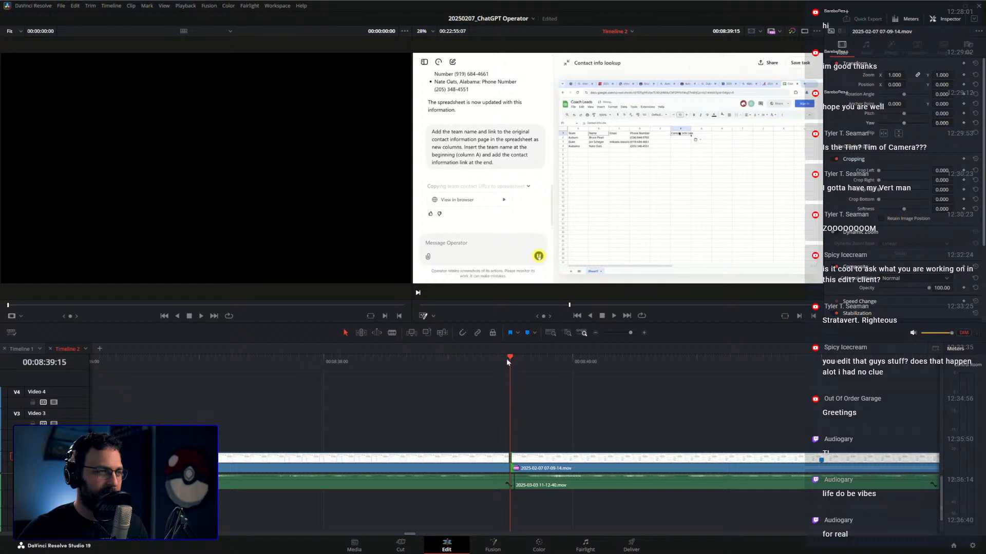
Play back across the adjusted cut at 00:08:39:15 and save the project.
left_click_drag(506, 360, 434, 359)
key("space")
scroll(494, 403, "down", 2)
key("space")
scroll(502, 406, "down", 3)
key("ctrl+s")
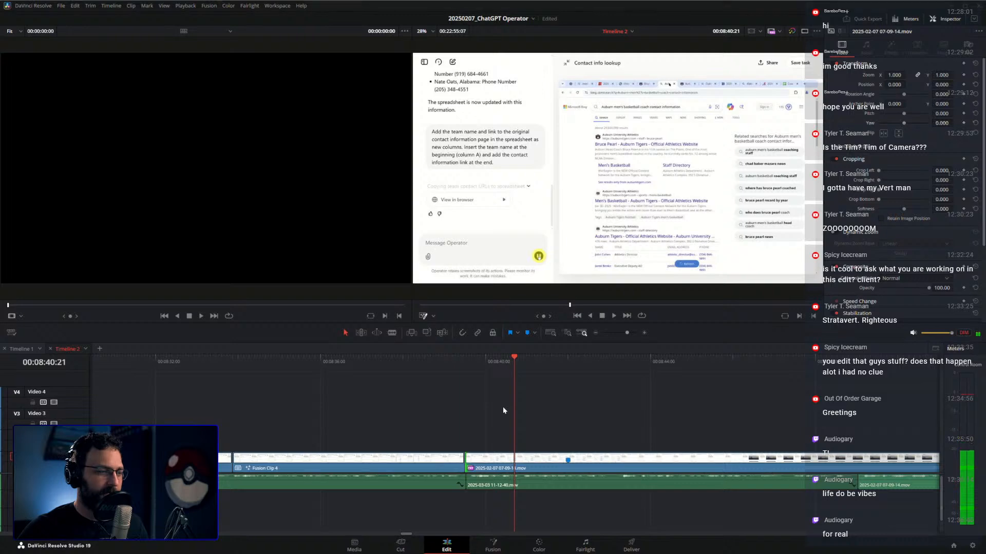
Go back to the section around Fusion Clip 10 and play it from about 00:07:40 to 00:07:55.
scroll(503, 409, "down", 8)
left_click(503, 411)
scroll(502, 411, "up", 6)
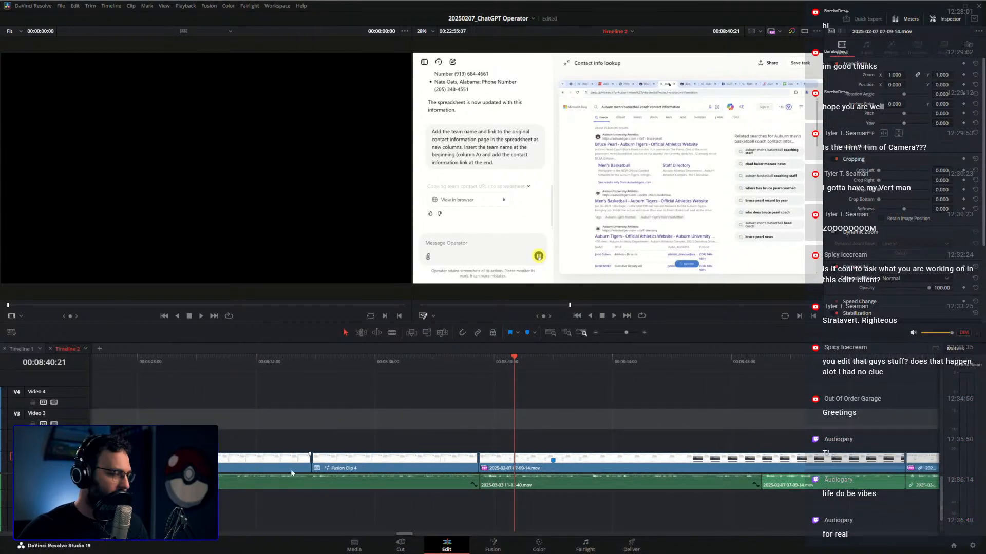
scroll(306, 436, "down", 6)
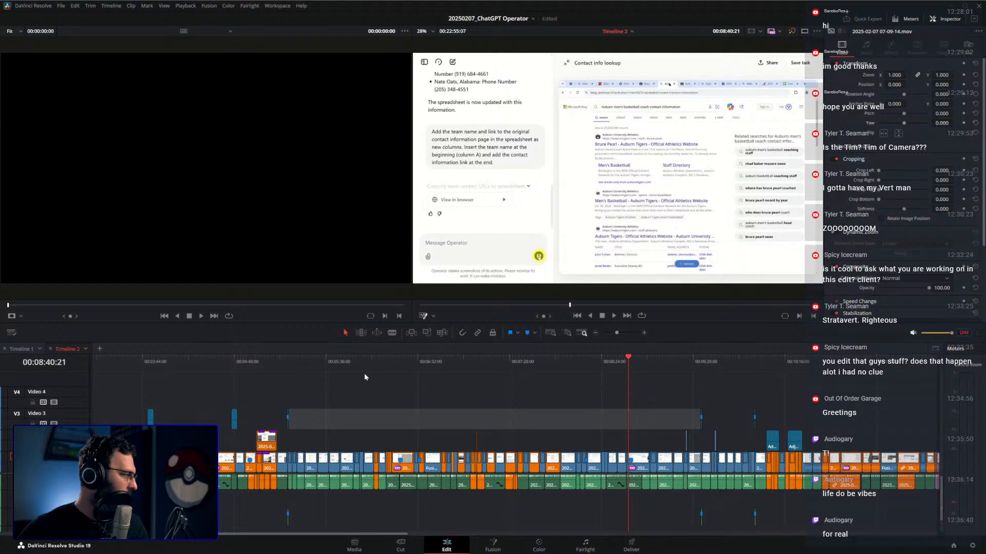
left_click_drag(485, 362, 535, 363)
scroll(566, 420, "up", 3)
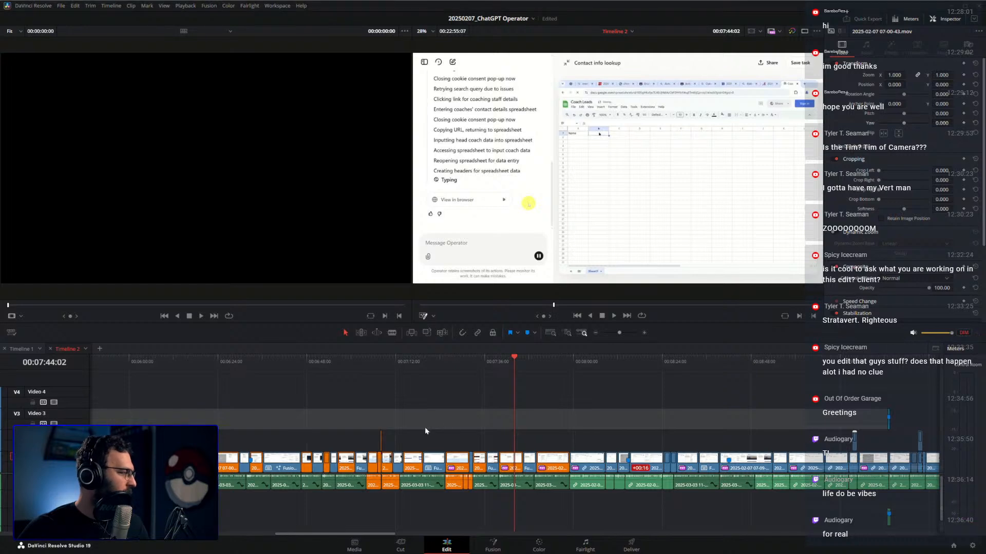
scroll(570, 400, "up", 4)
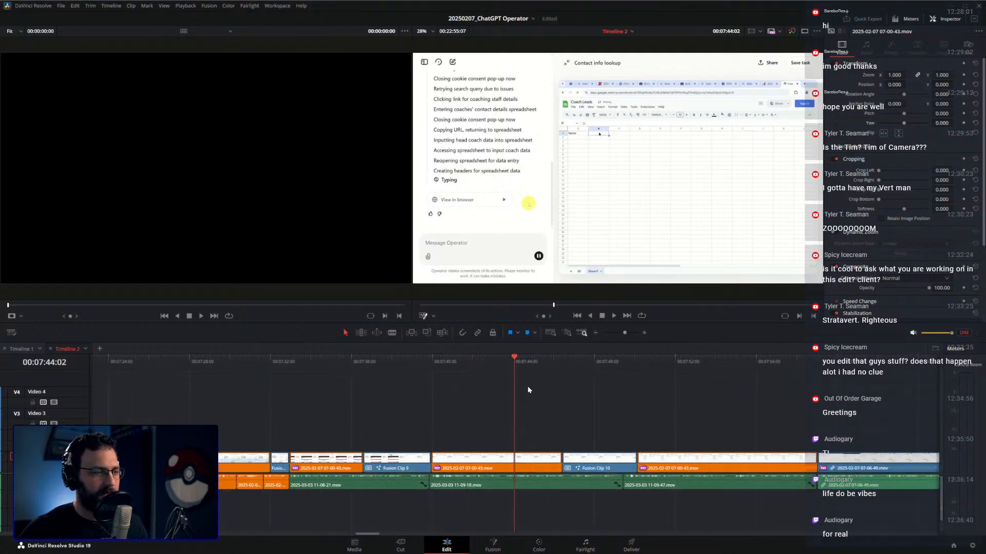
left_click(432, 358)
key("space")
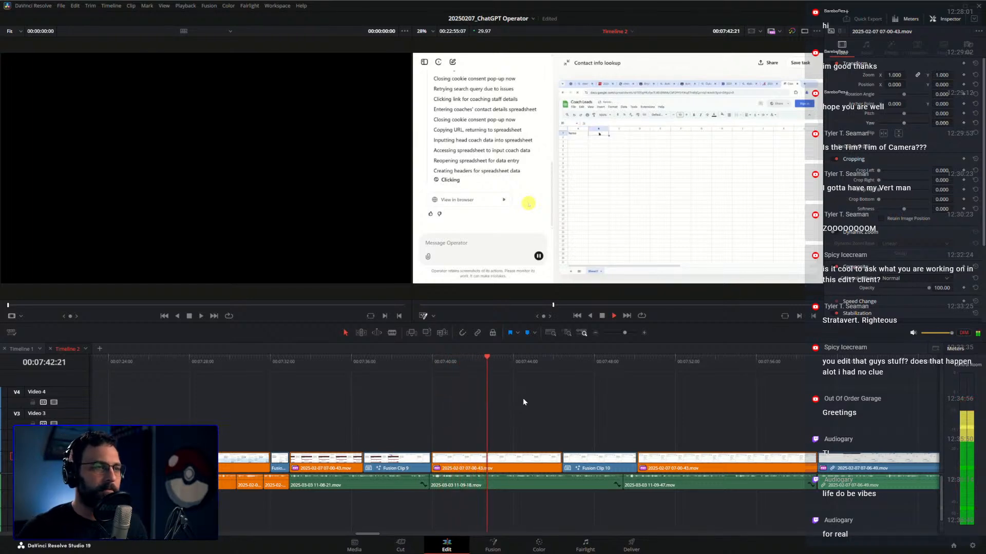
scroll(592, 409, "up", 1)
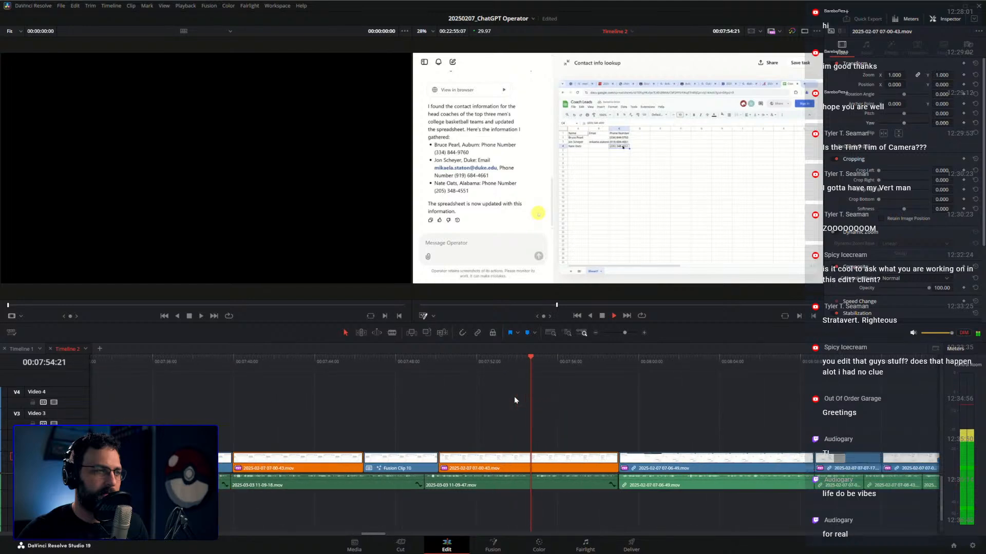
key("space")
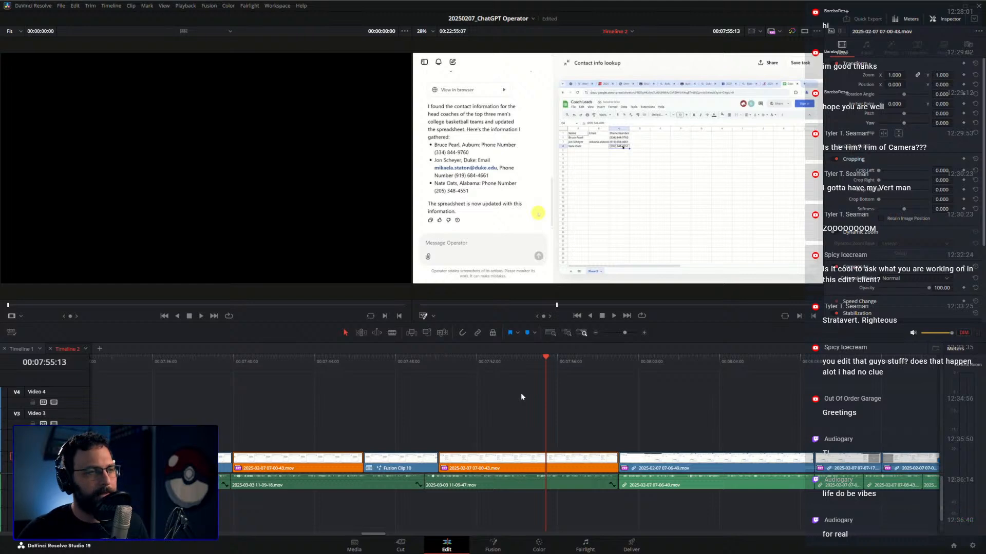
Replay the narration over the clip after Fusion Clip 10 and place a timeline marker at 00:07:54:22.
key("ctrl+equal")
key("ctrl+equal")
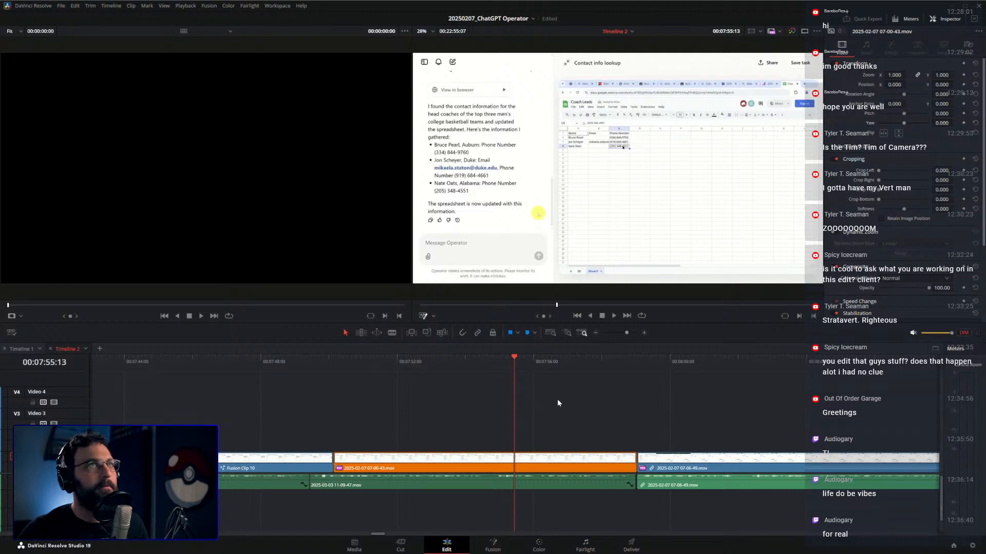
key("space")
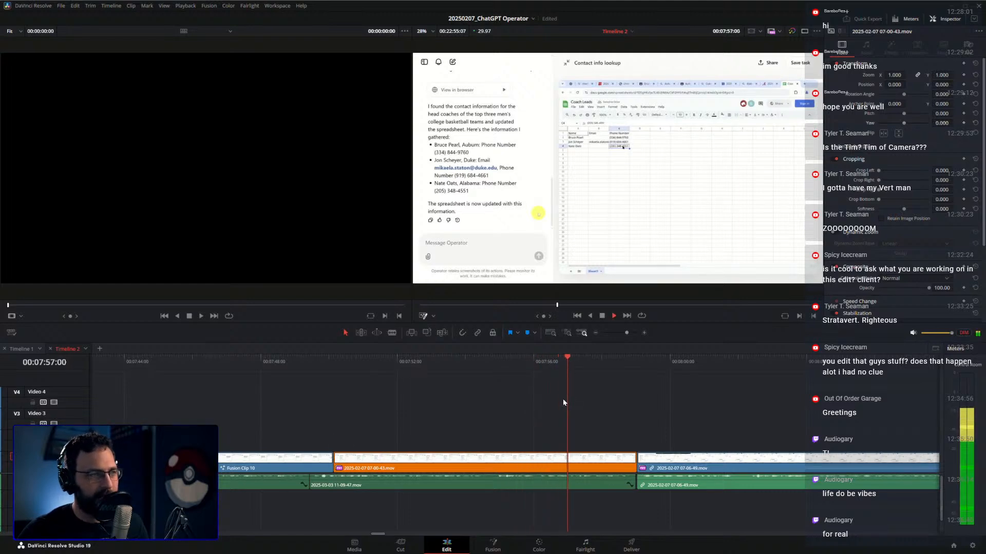
left_click_drag(536, 363, 442, 366)
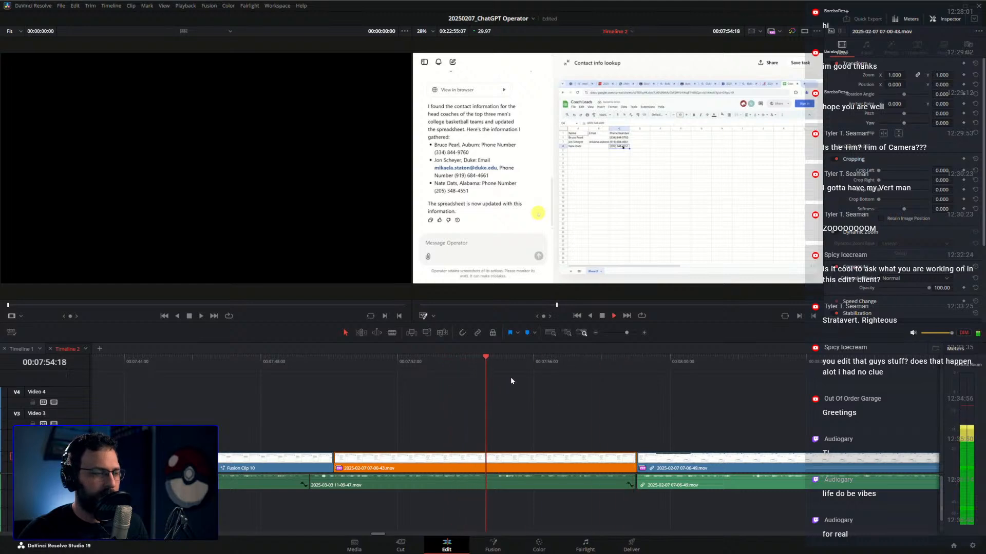
left_click(493, 361)
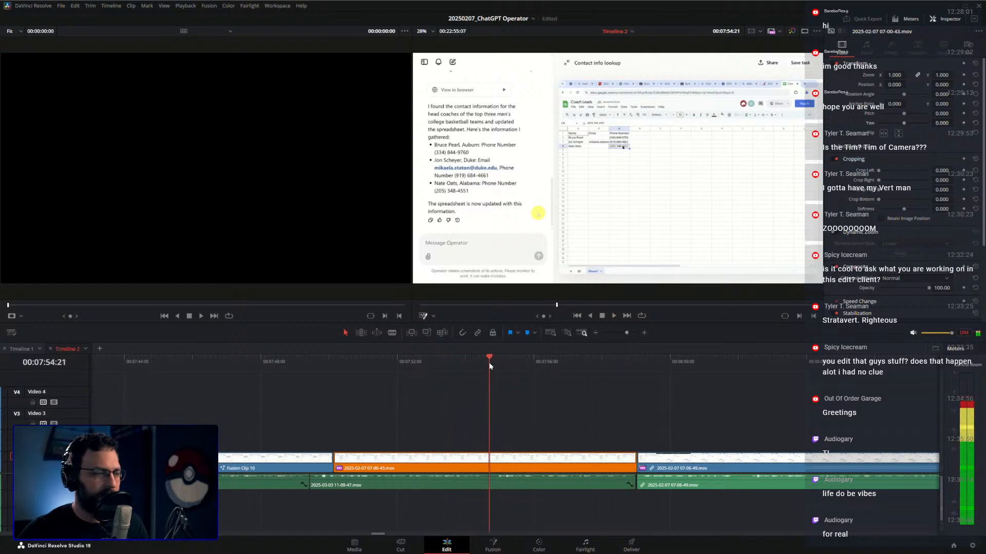
scroll(658, 388, "left", 5)
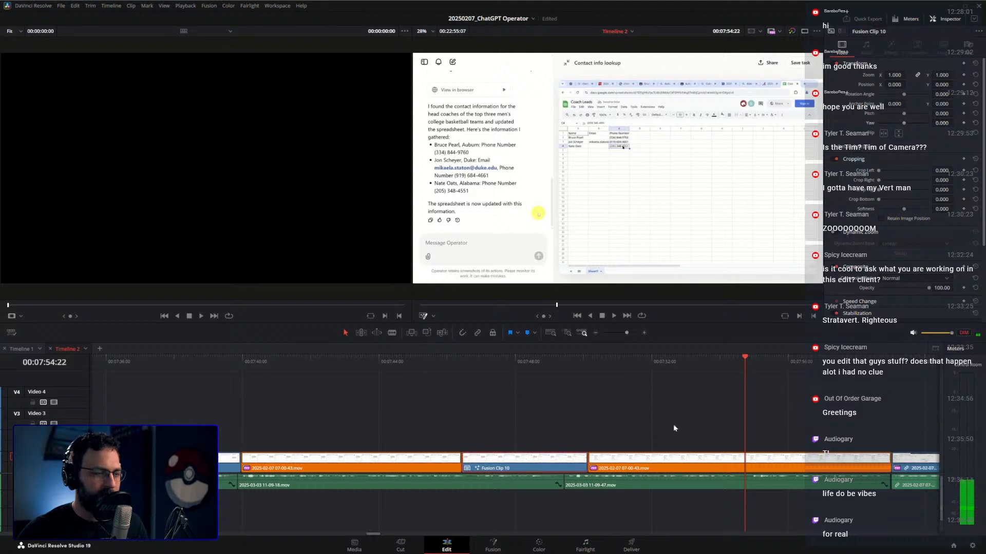
key("m")
left_click(580, 362)
left_click_drag(580, 361, 519, 365)
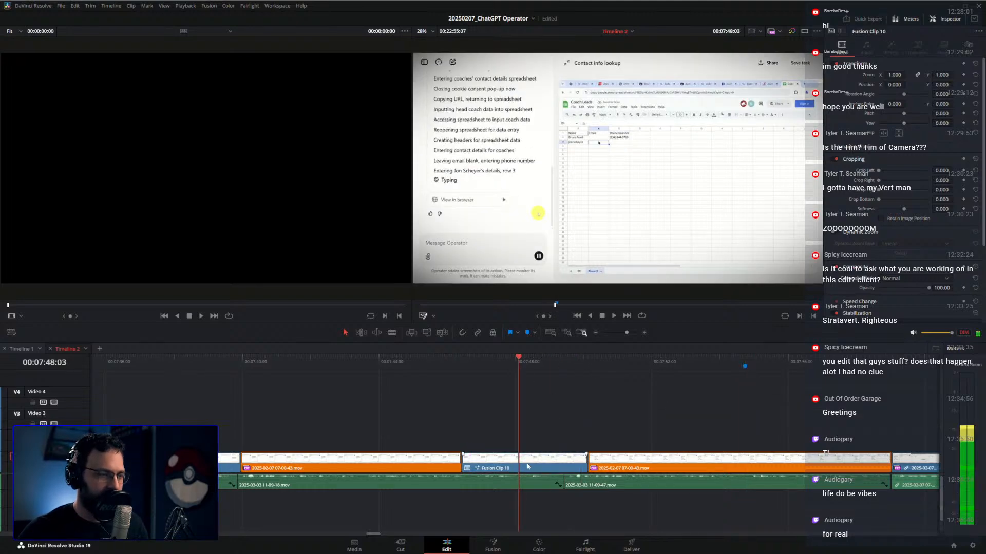
right_click(528, 465)
left_click(554, 230)
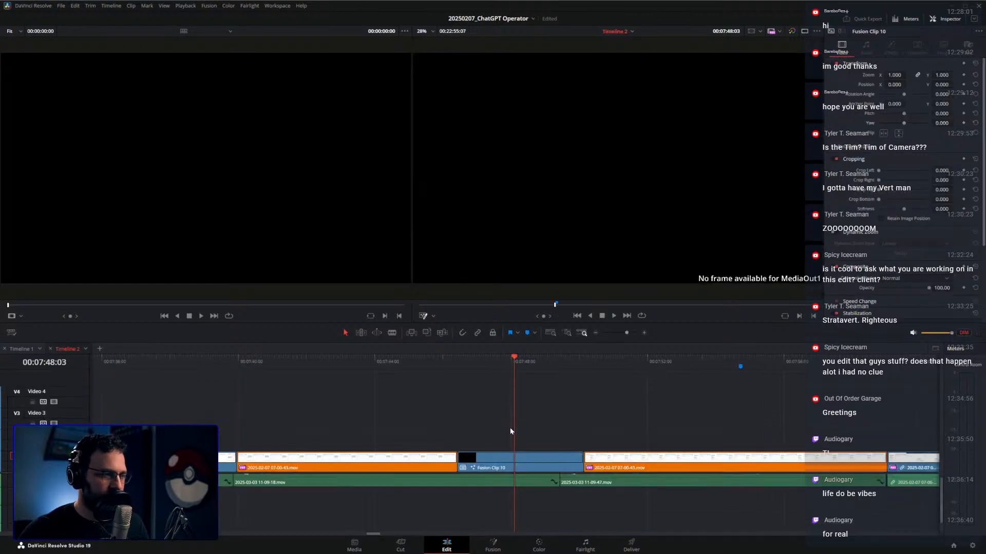
key("BackSpace")
key("Up")
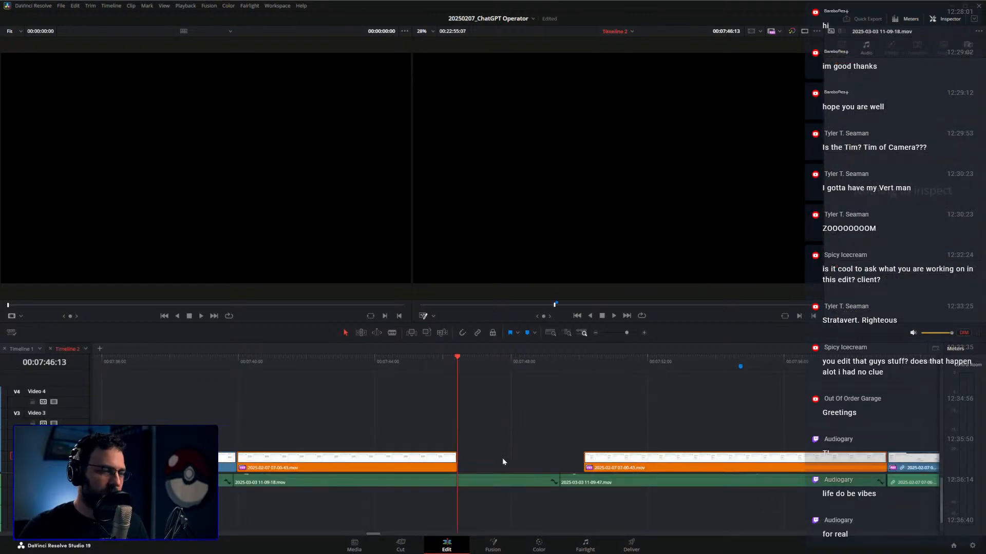
key("ctrl+v")
key("alt+Up")
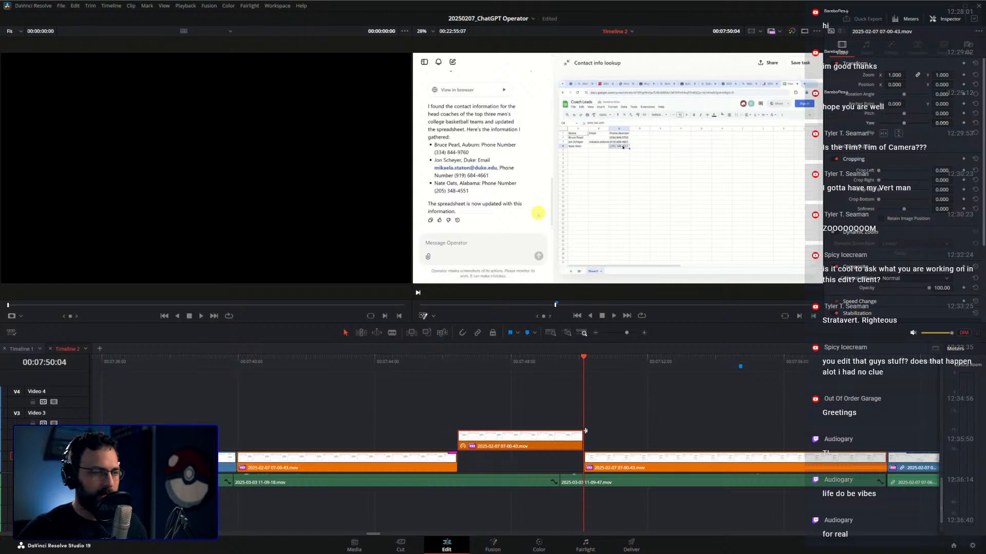
Show the Video 2 clip's retime curve and lower its speed so the clip ends at the marker at 00:07:54:22.
right_click(554, 437)
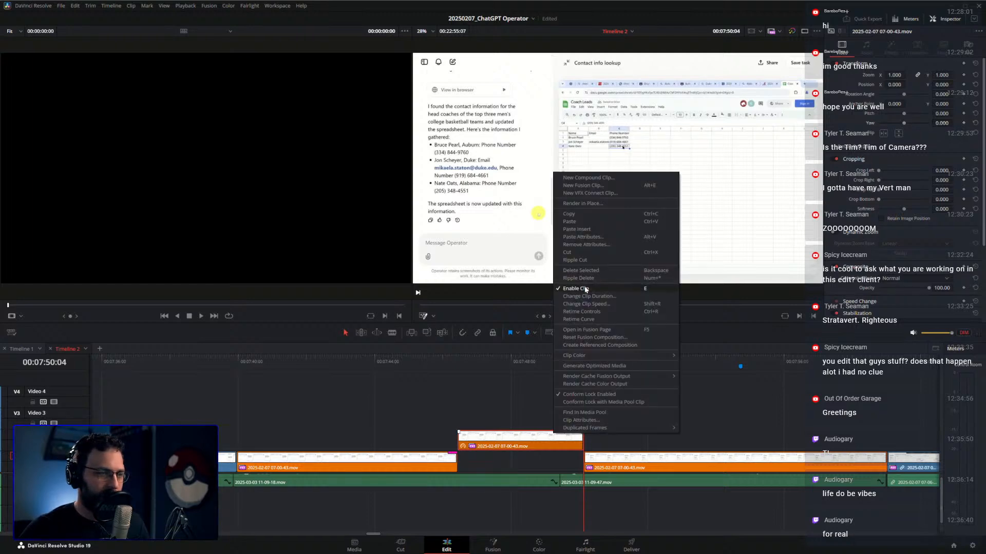
left_click(579, 318)
left_click_drag(559, 435, 549, 460)
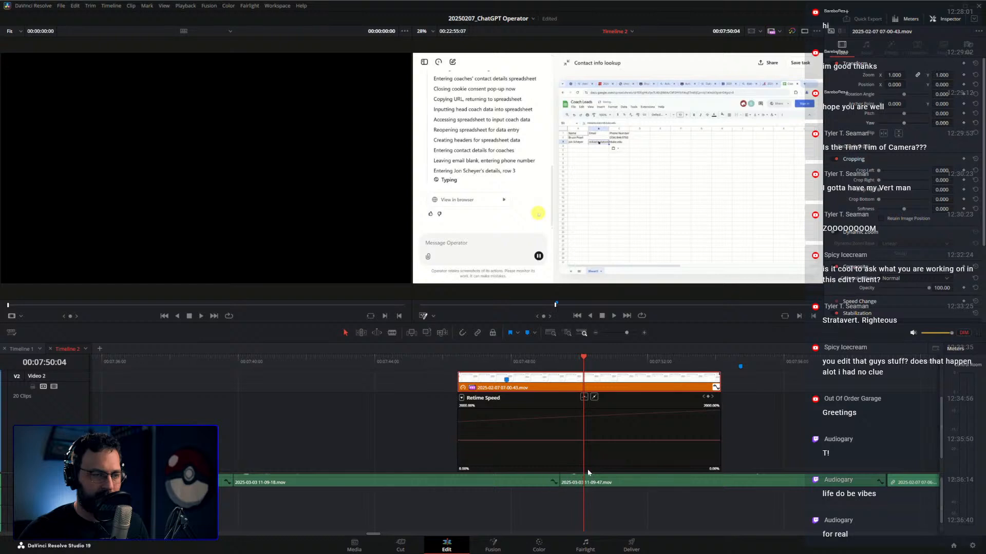
left_click_drag(625, 441, 624, 449)
left_click(738, 362)
scroll(734, 393, "up", 3)
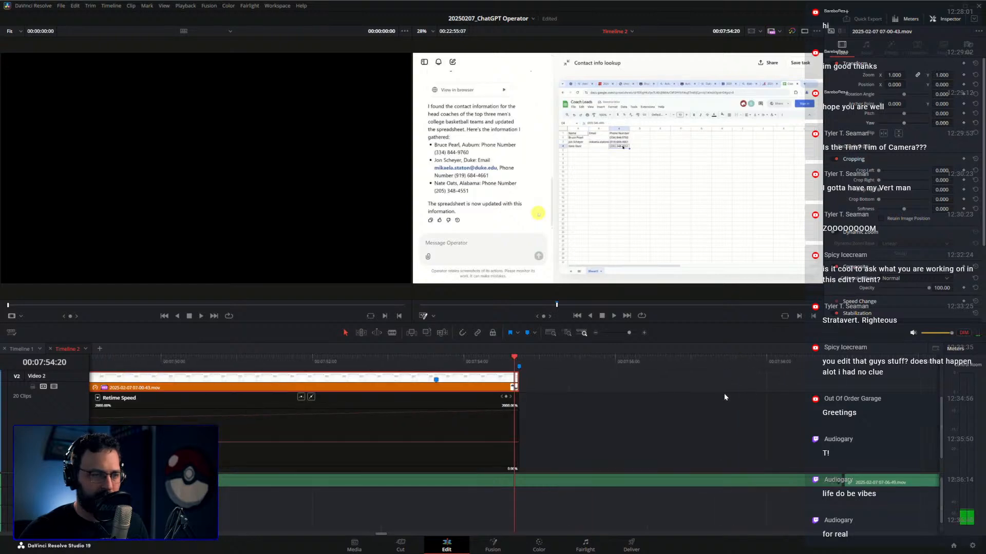
left_click(528, 362)
key("Left")
scroll(544, 391, "down", 3)
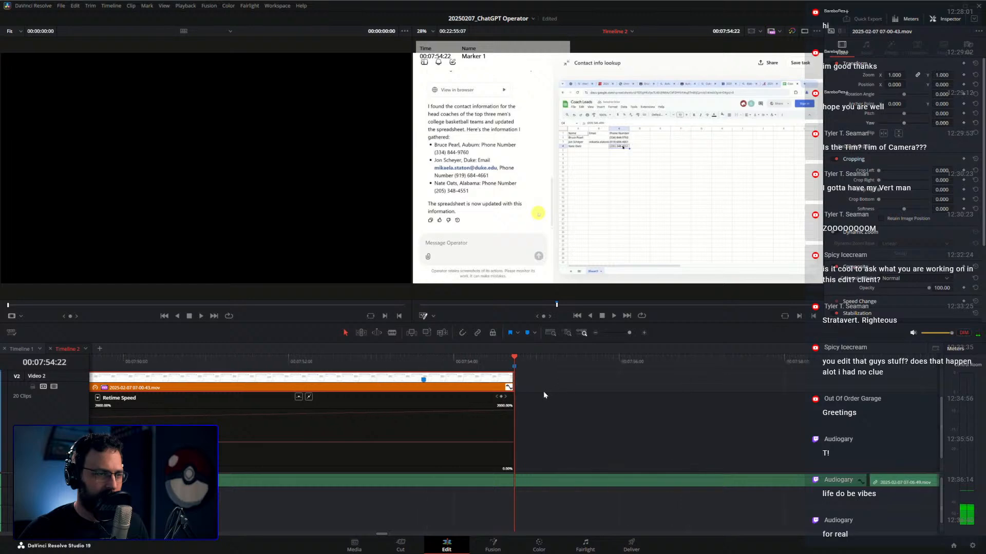
left_click_drag(503, 363, 530, 375)
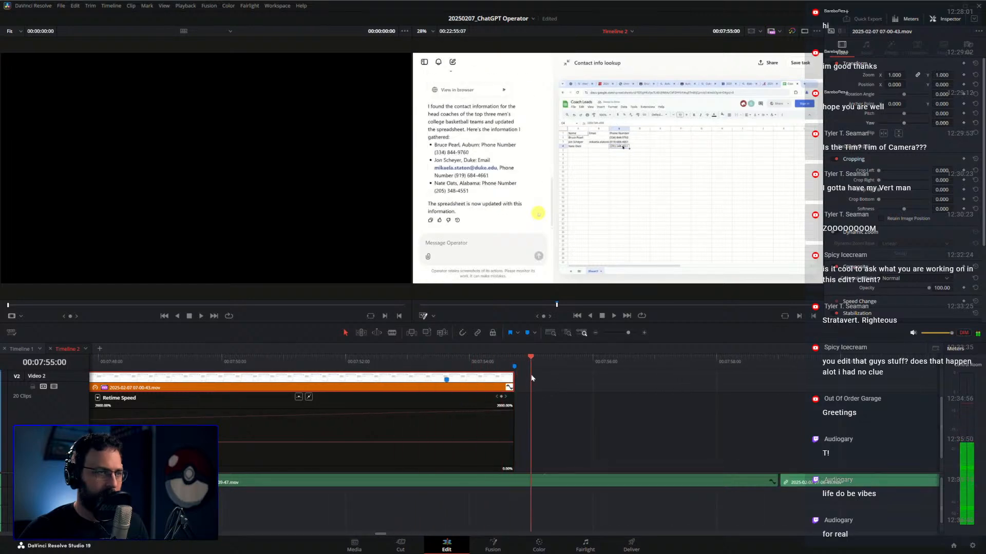
Trim the start of the following Video 1 clip to the marker at 00:07:54:22 and play back across the cut.
scroll(505, 410, "down", 2)
scroll(504, 410, "down", 3)
scroll(493, 411, "down", 1)
scroll(495, 430, "up", 2)
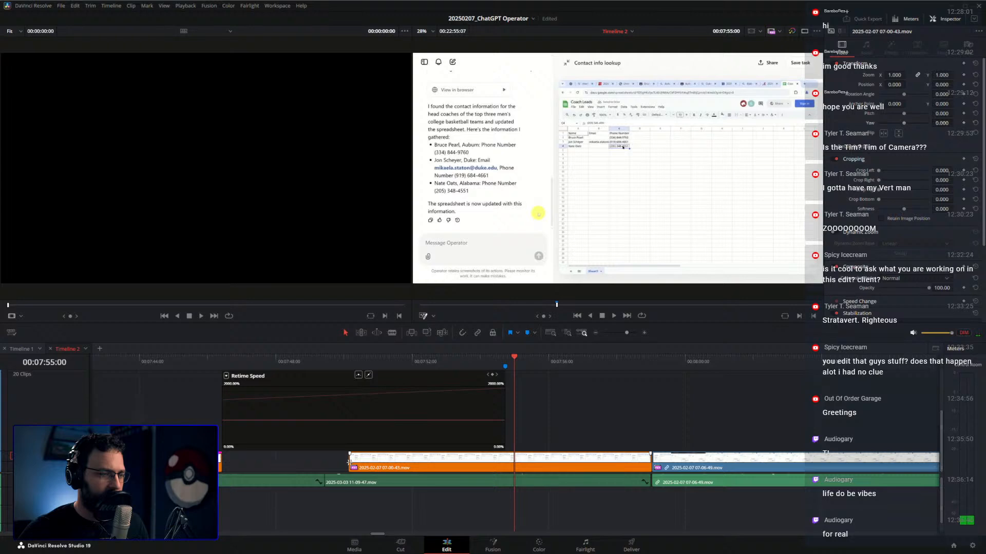
left_click_drag(354, 464, 506, 466)
left_click(490, 358)
key("space")
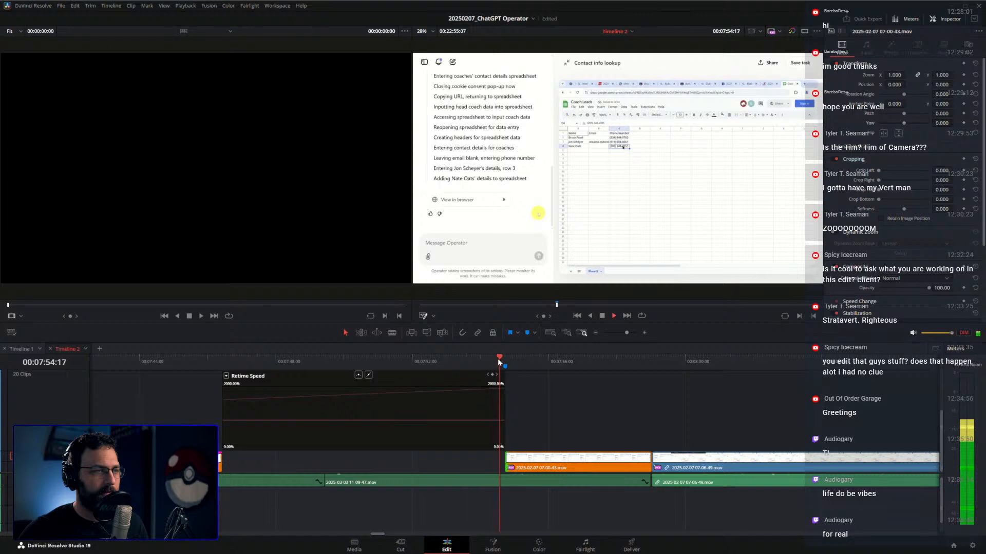
Move the playhead to the marker at 00:07:54:22 and hide the retime curve of the Video 2 clip.
left_click_drag(493, 359, 505, 363)
scroll(504, 396, "up", 1)
scroll(506, 396, "down", 1)
scroll(507, 399, "up", 1)
key("shift+c")
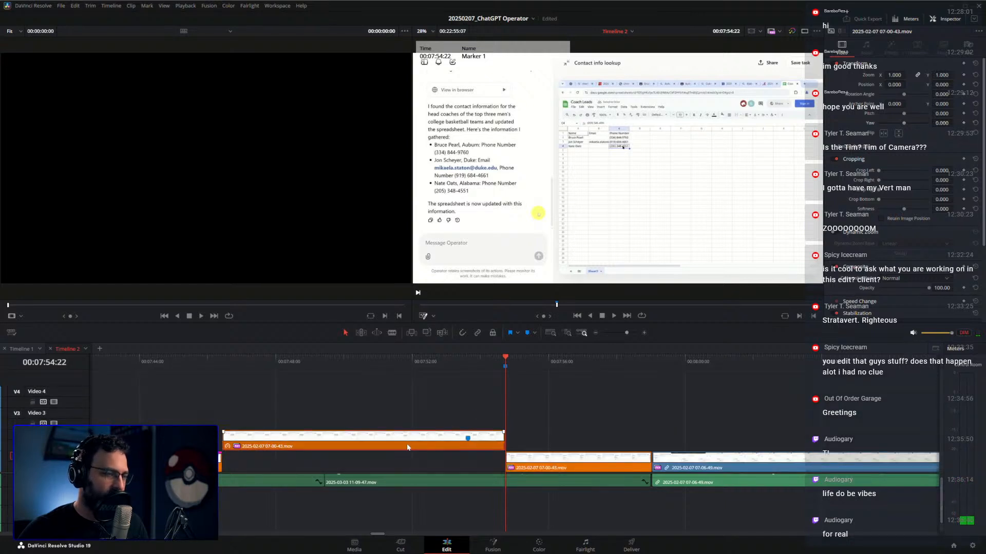
Scrub and play the retimed Video 2 clip across the cut at the marker to check it against the narration.
left_click(238, 361)
left_click_drag(237, 361, 404, 378)
key("space")
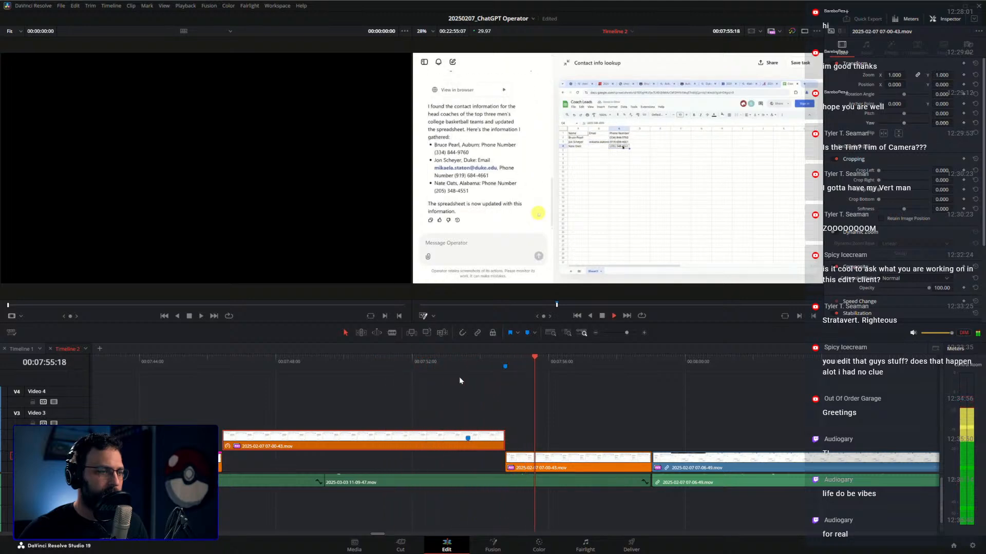
left_click_drag(488, 363, 426, 395)
Convert the retimed Video 2 clip to a Fusion clip and insert the copied vignette nodes between MediaIn1 and MediaOut1.
scroll(363, 424, "up", 2)
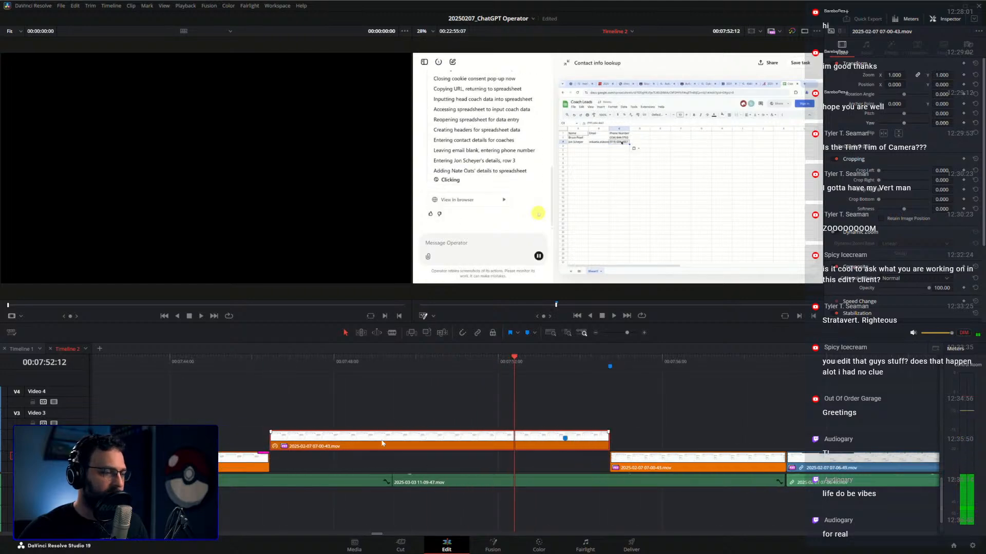
key("alt+f")
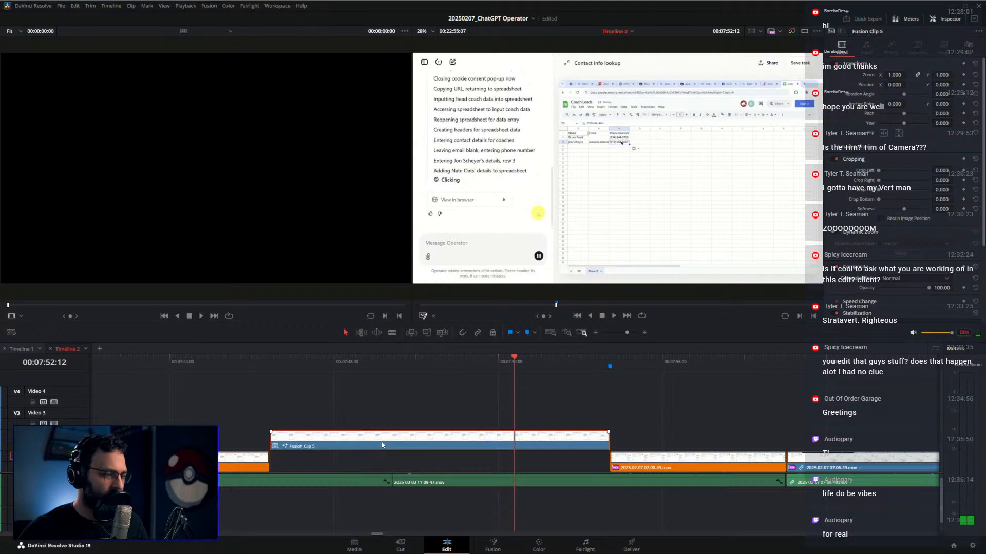
key("shift+5")
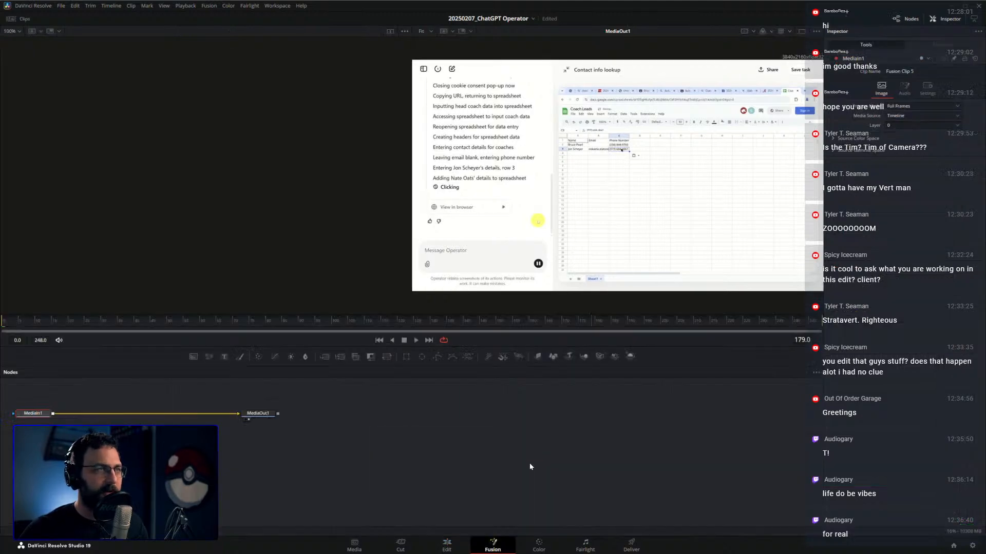
key("ctrl+v")
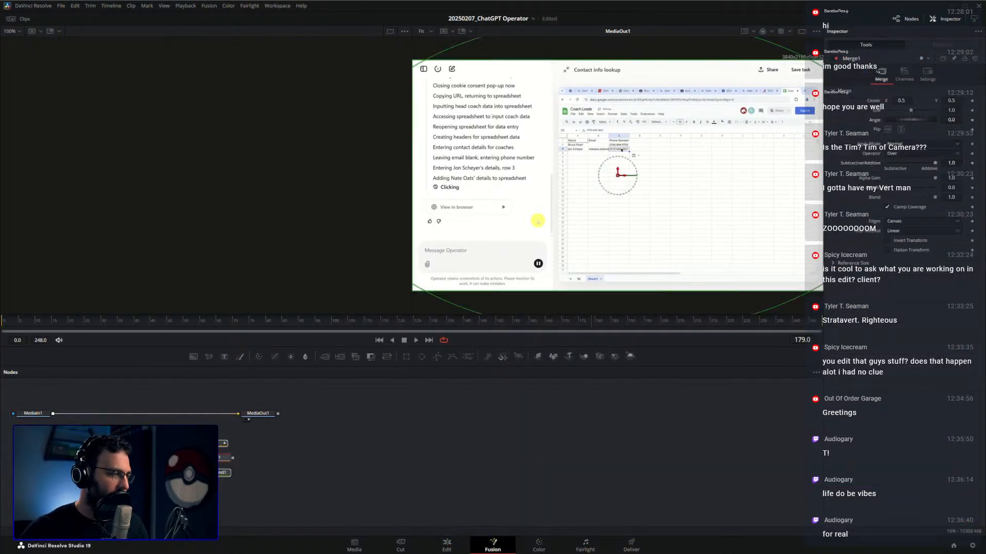
left_click_drag(326, 470, 259, 426)
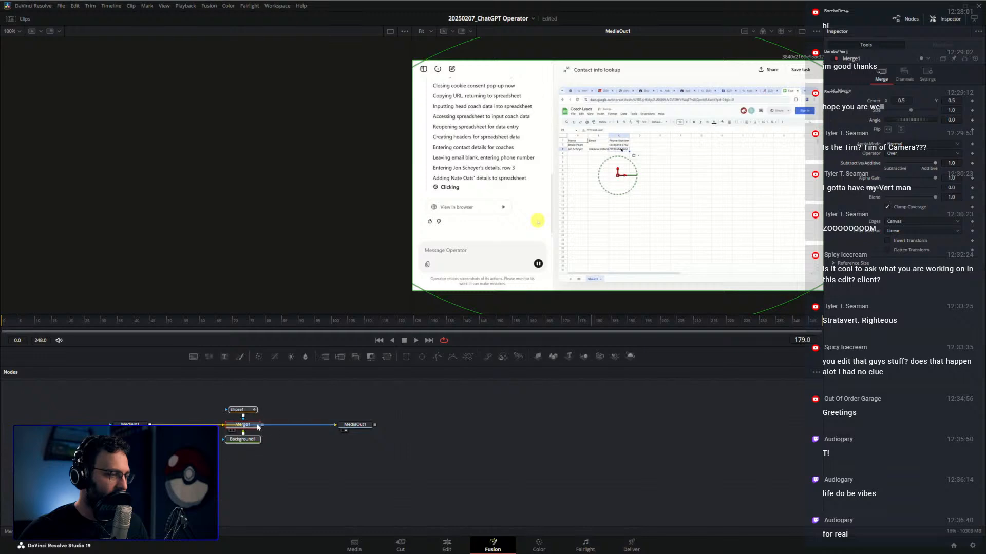
key("shift+4")
Move the vignetted Fusion clip from Video 2 down to Video 1, into the gap before the marker.
left_click(527, 413)
scroll(383, 425, "down", 1)
left_click(387, 448)
key("alt+Down")
left_click(387, 449)
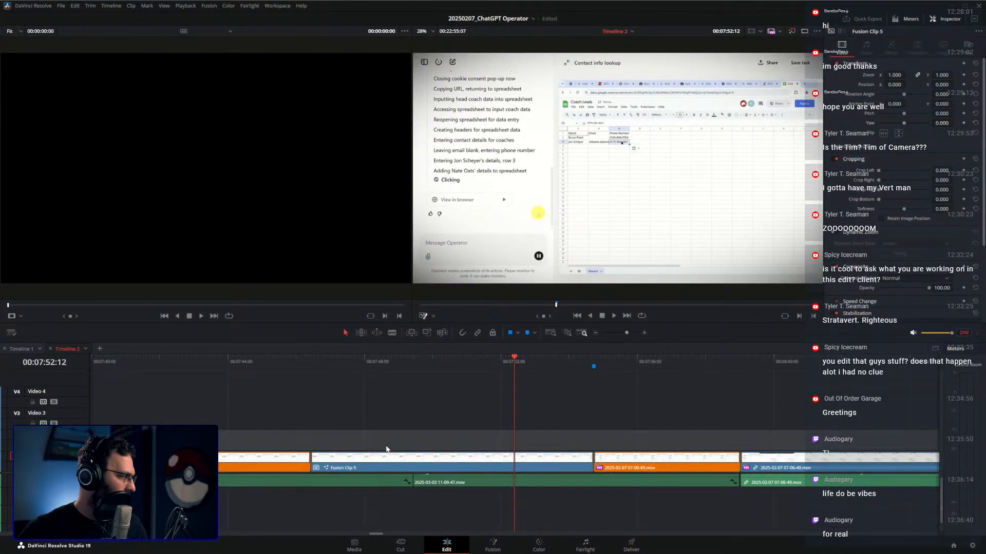
Play the timeline from the vignetted Fusion clip across the marker cut to review the section.
scroll(397, 393, "down", 3)
left_click_drag(390, 362, 578, 379)
scroll(568, 415, "down", 6)
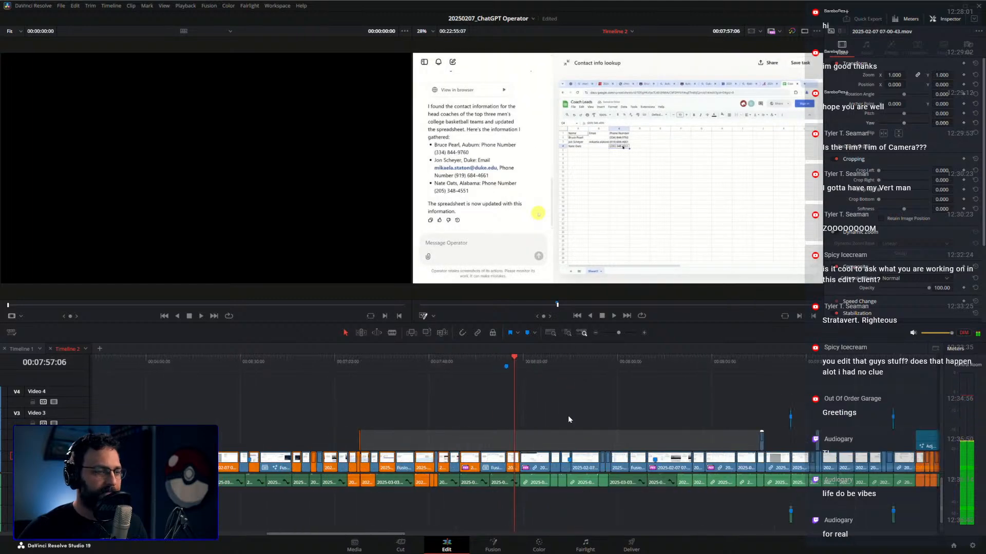
Turn on Voice Isolation for the Audio 1 and Audio 2 tracks.
scroll(568, 420, "up", 3)
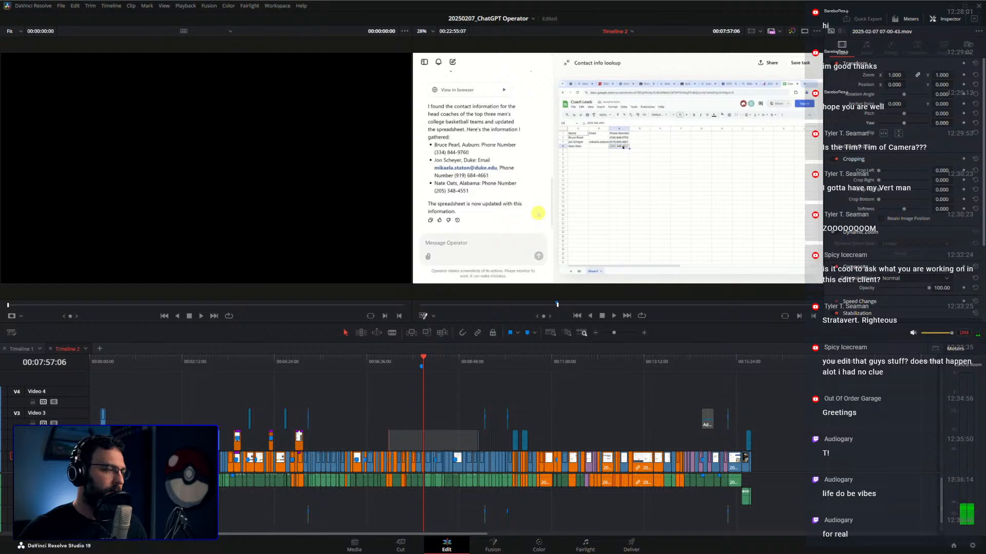
left_click(841, 93)
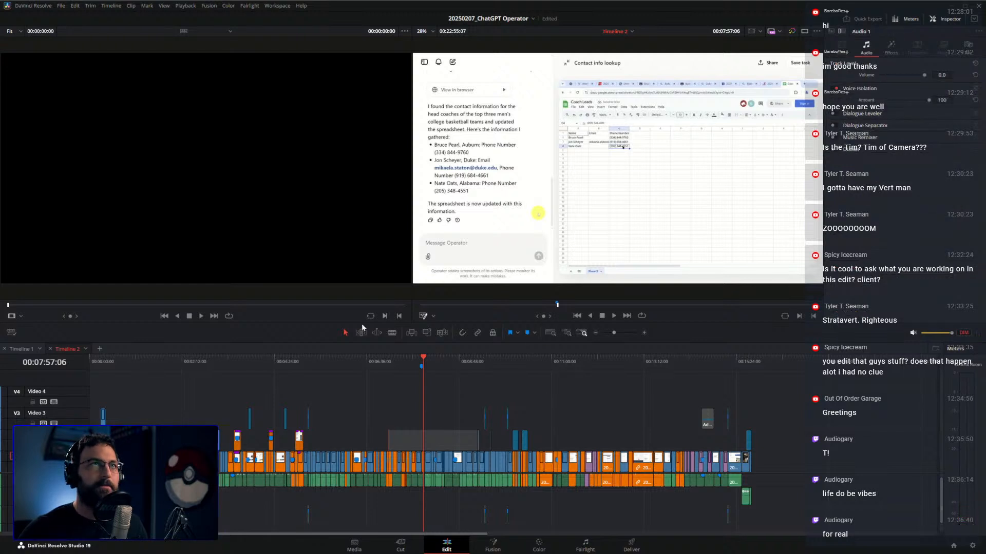
left_click(51, 496)
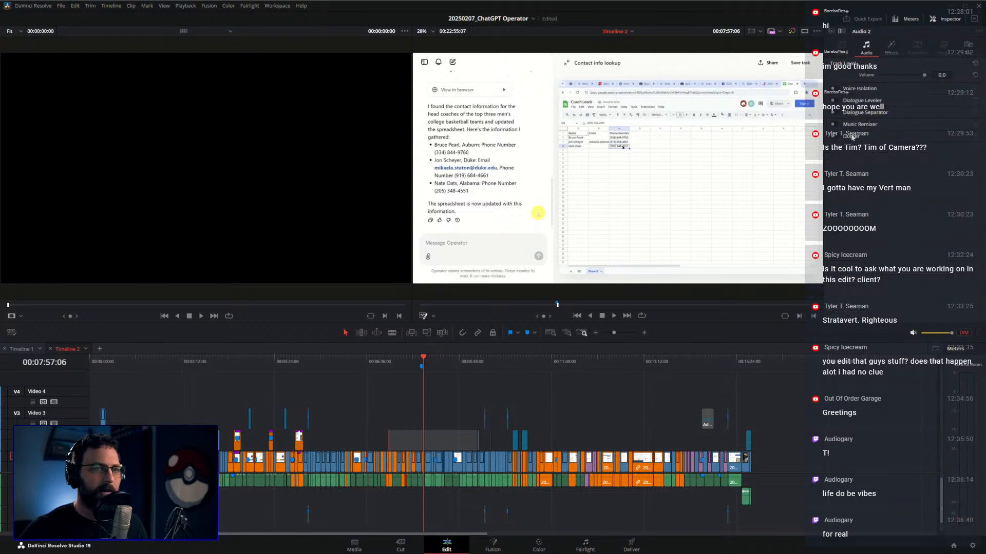
left_click(837, 89)
Move the long adjustment clip from Video 2 up to Video 3.
left_click(425, 420)
left_click(438, 413)
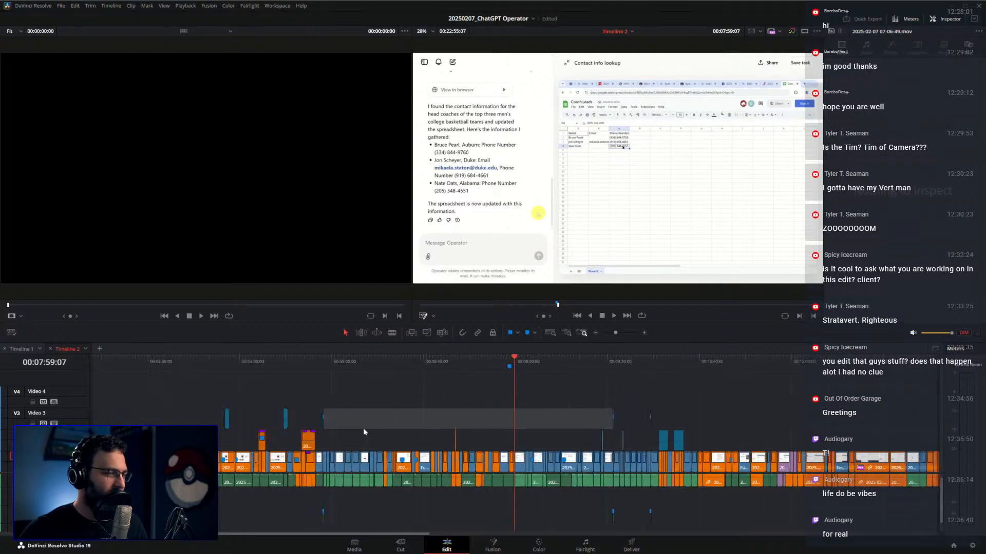
scroll(362, 428, "down", 3)
Examine the Fusion node tree of the short adjustment clip at about 00:22:54, past the end of the edit.
left_click(710, 389)
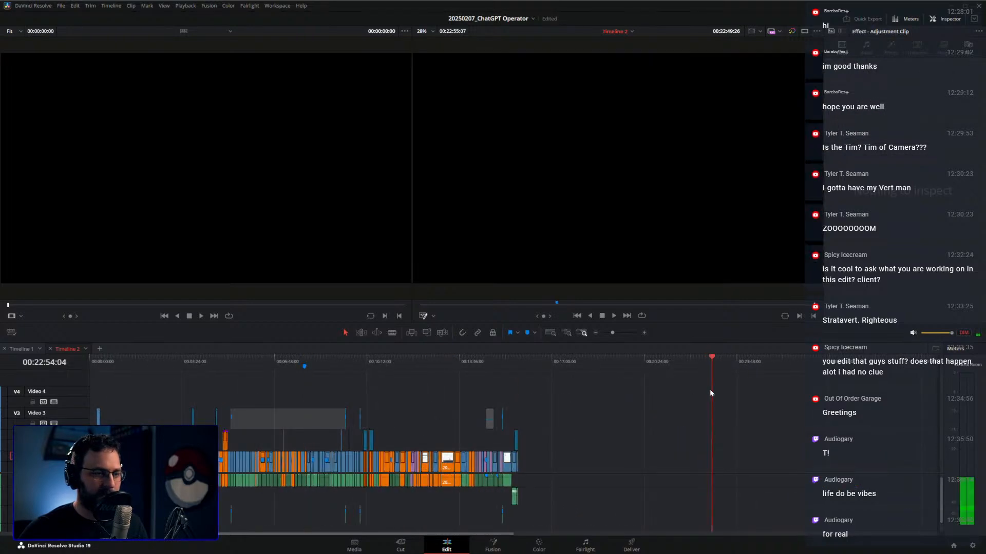
scroll(709, 389, "up", 10)
left_click(493, 548)
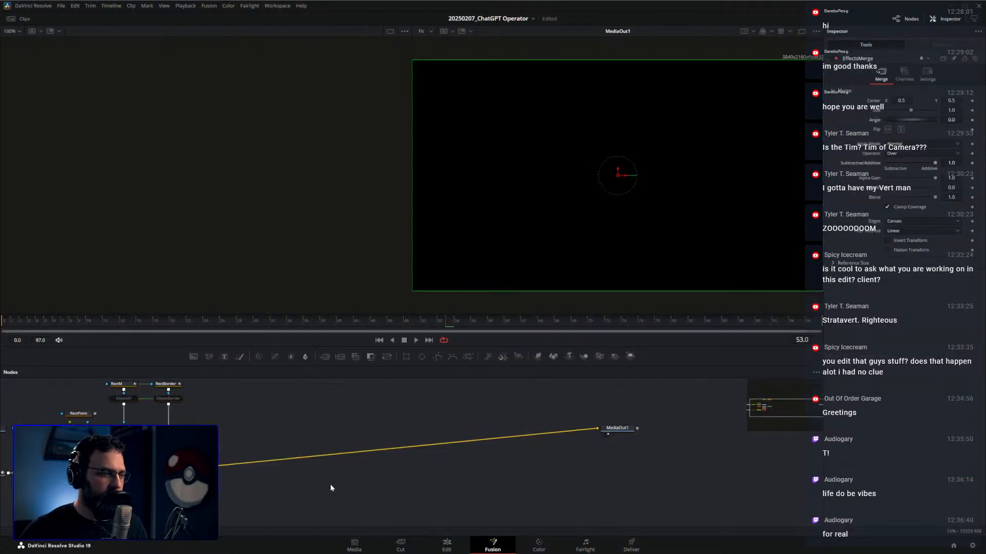
left_click(447, 545)
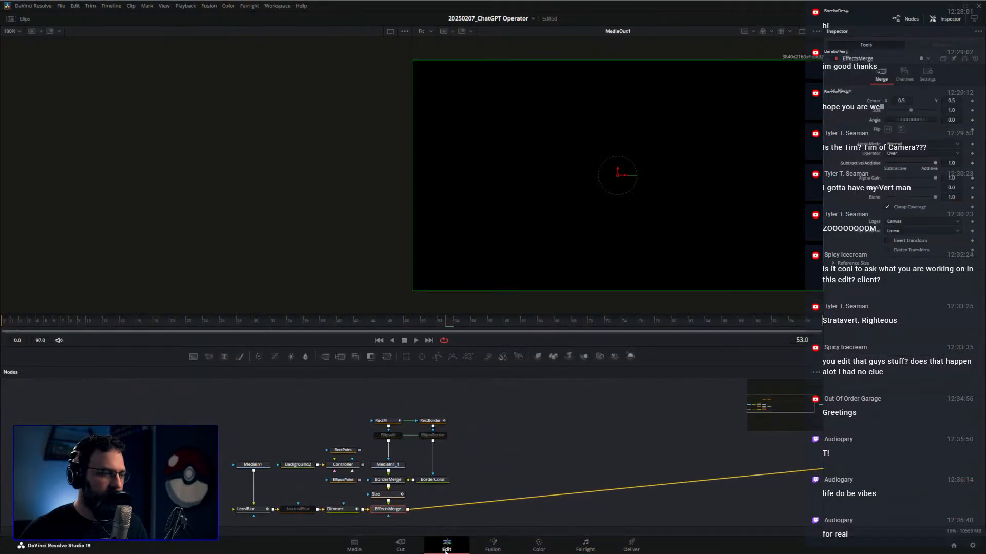
Move the short disabled adjustment clip from Video 3 to Video 2 past the end of the edit, at about 00:22:05.
scroll(438, 447, "down", 10)
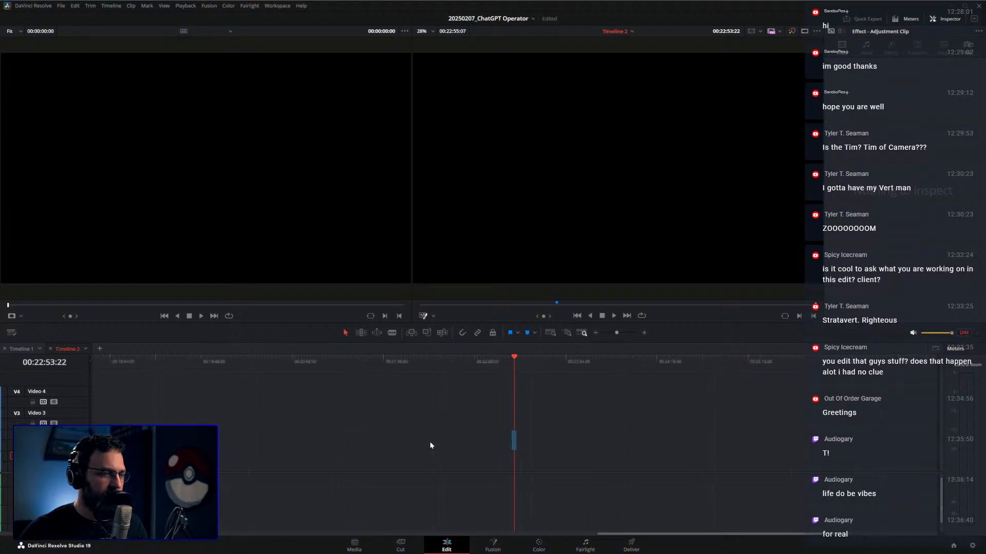
left_click(196, 361)
left_click_drag(199, 424, 488, 446)
Open the adjustment clip at 00:22:54:01 in Fusion and select its Controller node.
left_click(511, 361)
scroll(488, 397, "up", 6)
left_click_drag(527, 362, 531, 365)
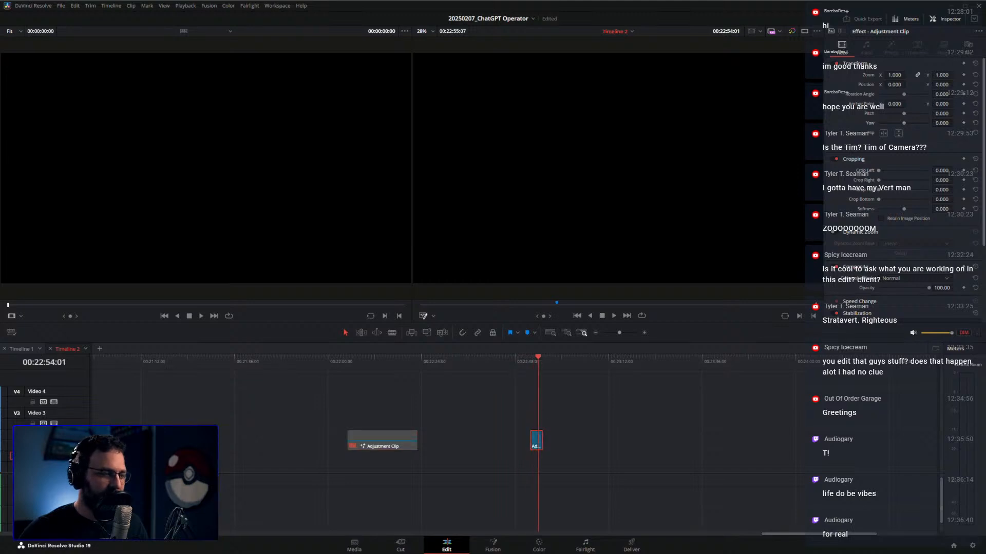
left_click(500, 542)
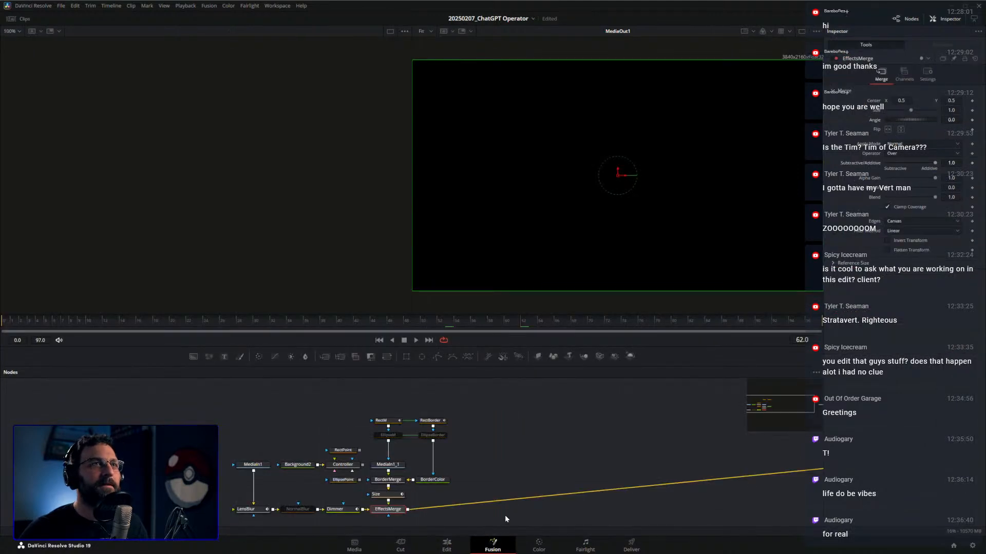
left_click(392, 421)
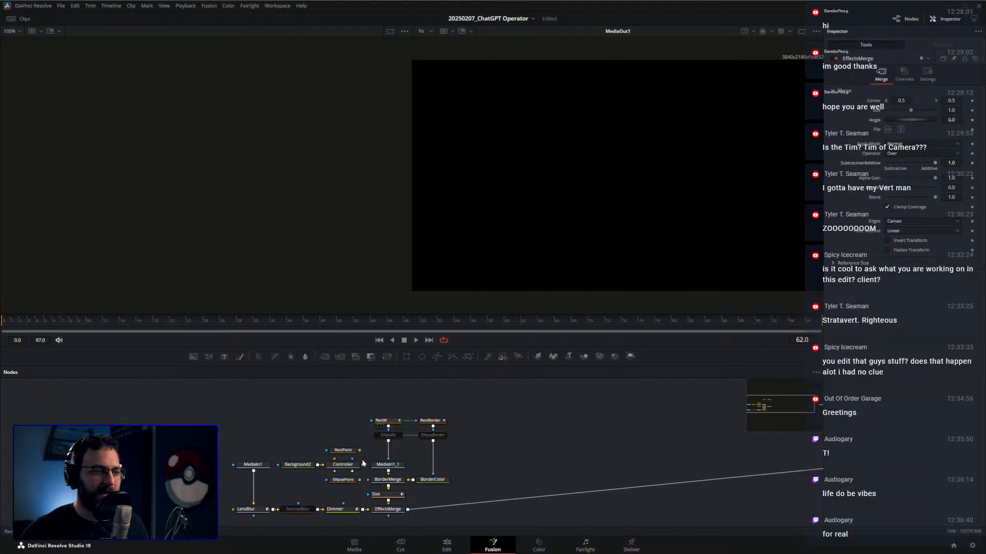
left_click(341, 467)
Add a point through the Controller node's user controls, remove it again, and view the node's main controls.
left_click(959, 76)
left_click(921, 91)
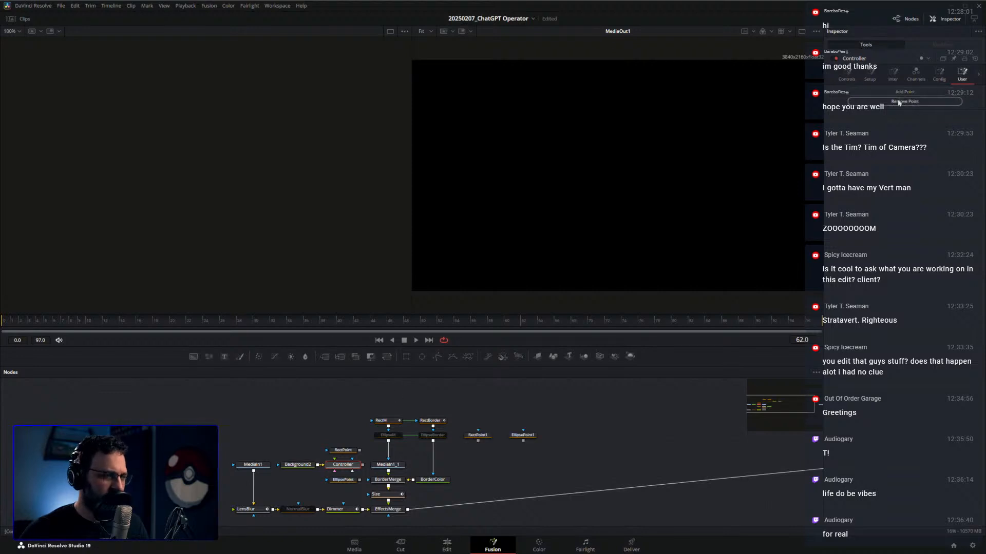
left_click(898, 102)
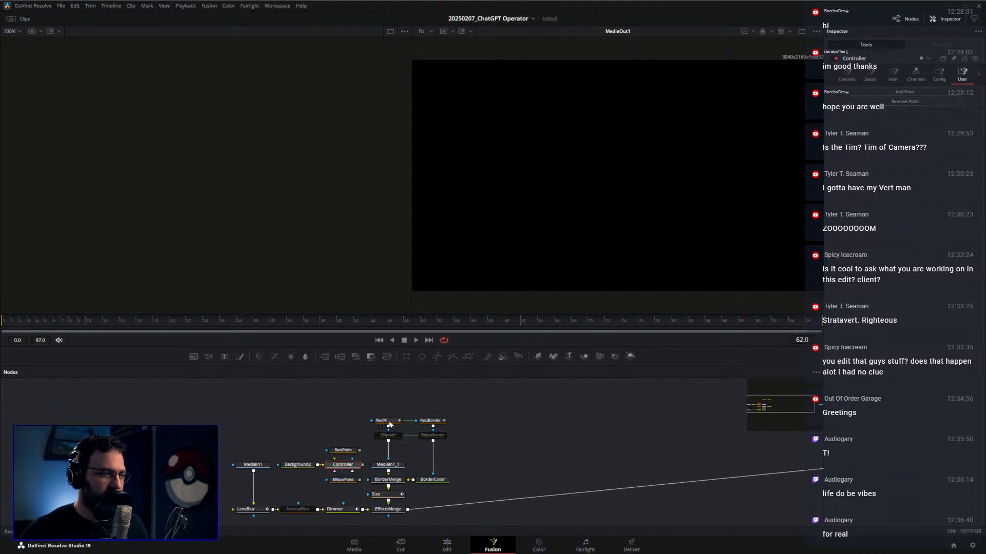
left_click(854, 76)
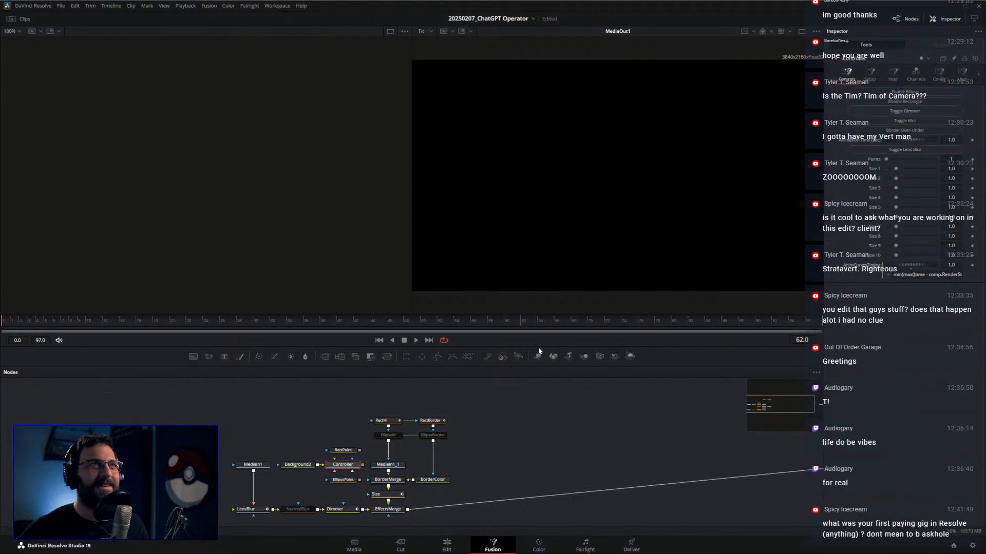
left_click(451, 547)
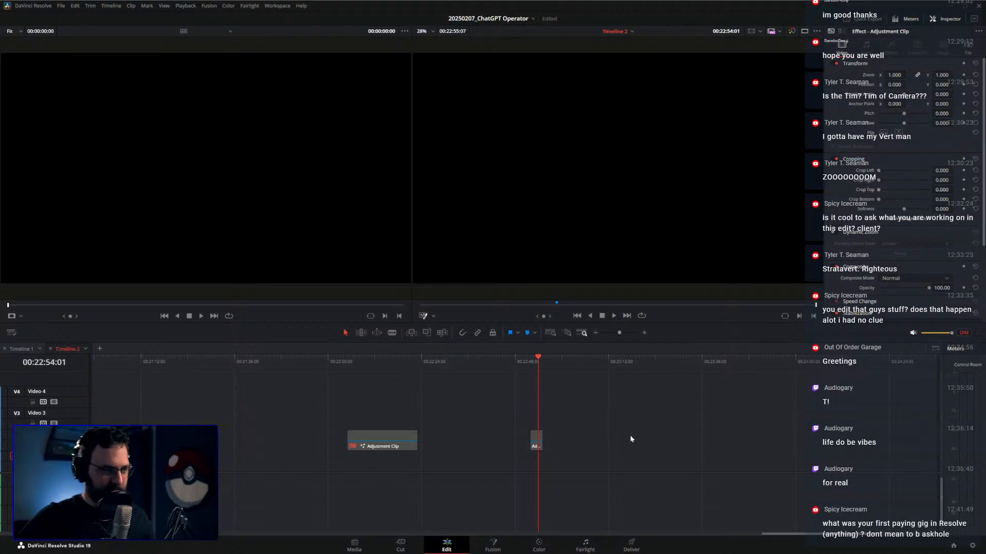
Mark the timeline's out point at the last frame of the edit, 00:15:45:25.
scroll(630, 435, "down", 3)
scroll(635, 432, "down", 3)
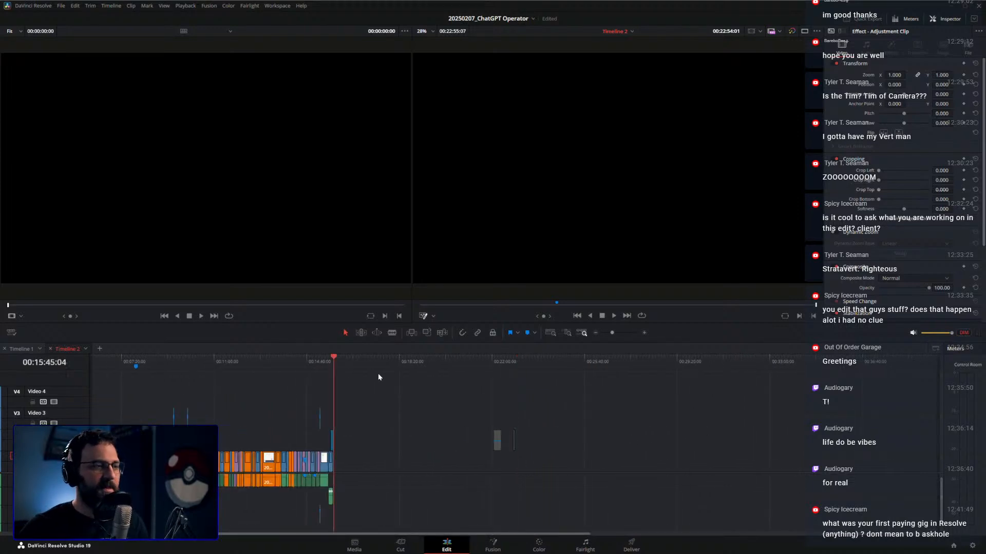
left_click(334, 361)
scroll(462, 409, "up", 5)
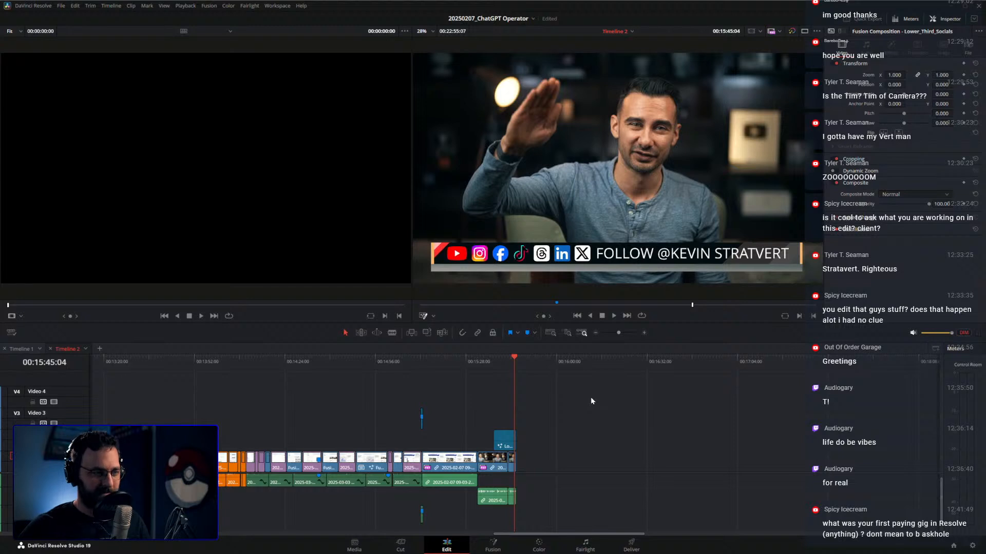
scroll(591, 401, "up", 2)
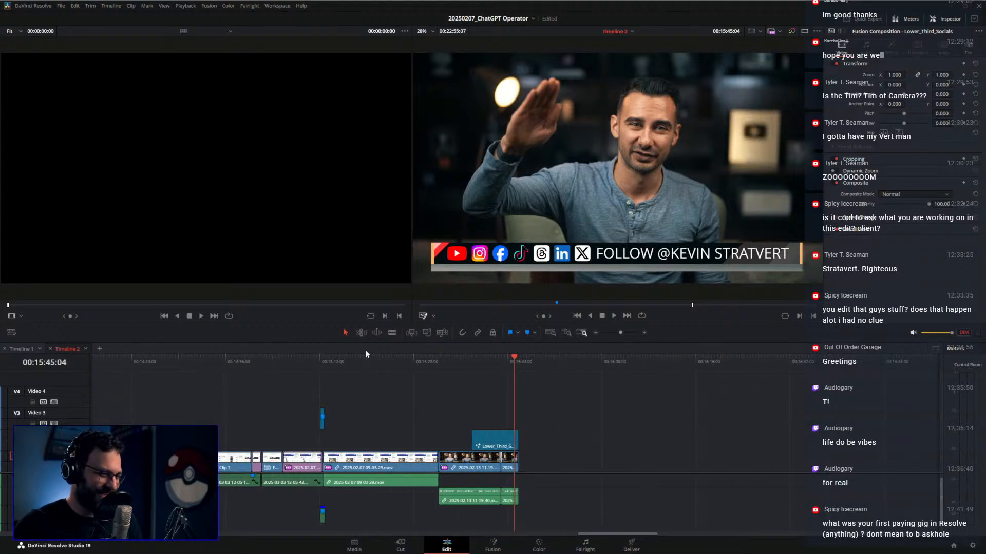
scroll(485, 406, "down", 4)
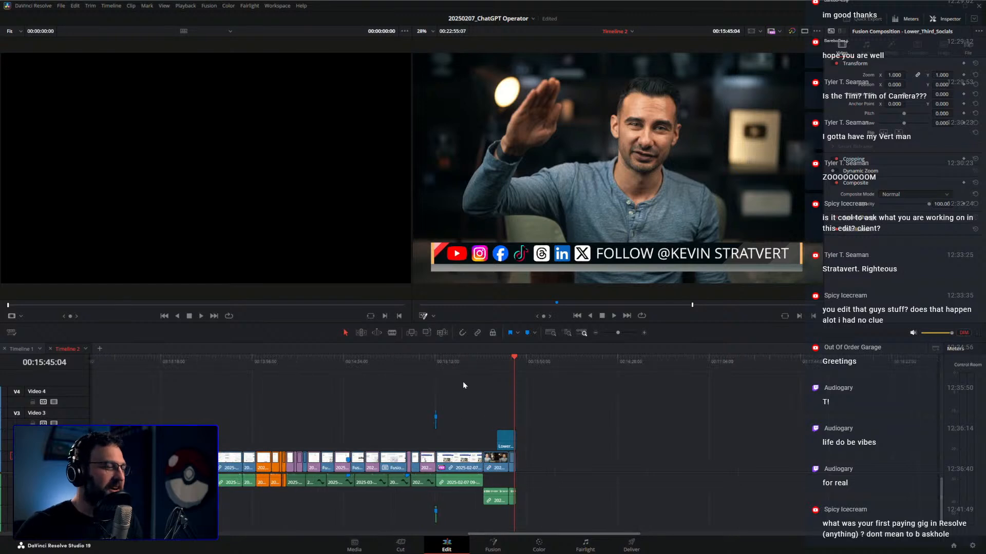
scroll(536, 403, "up", 5)
left_click_drag(516, 356, 536, 361)
scroll(556, 406, "up", 4)
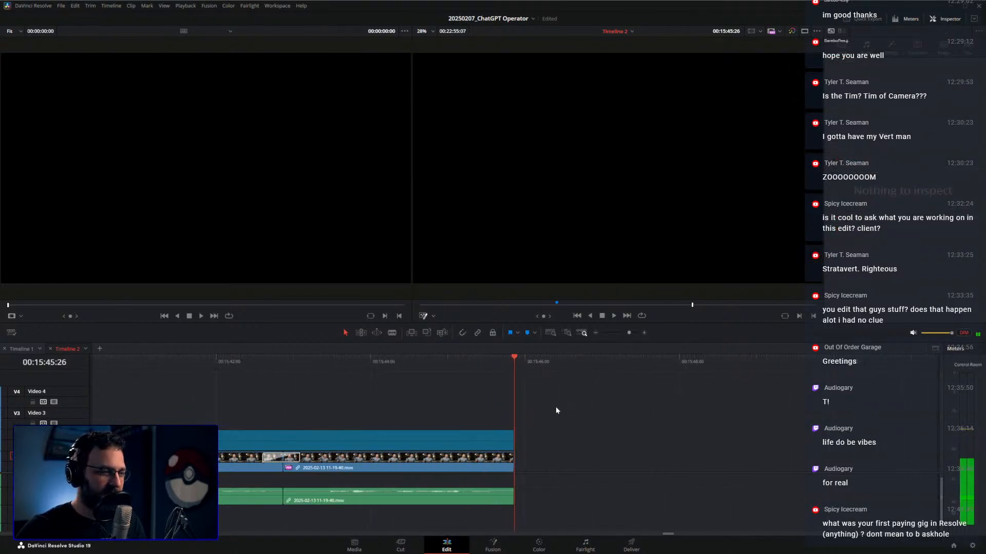
key("Left")
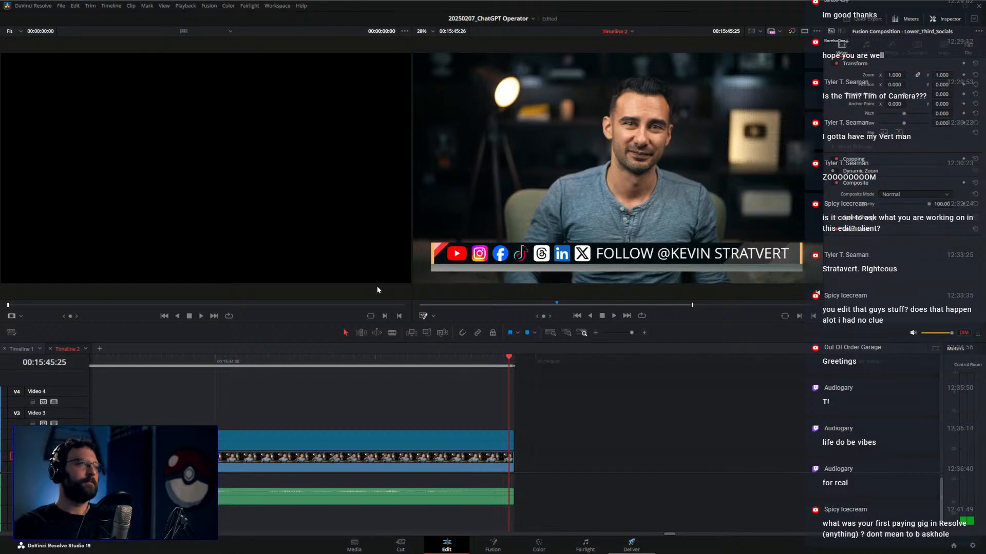
Set up the export with the YT 2160p preset and name the file ChatGPT Operator_Cut2 in the Exports folder.
key("shift+8")
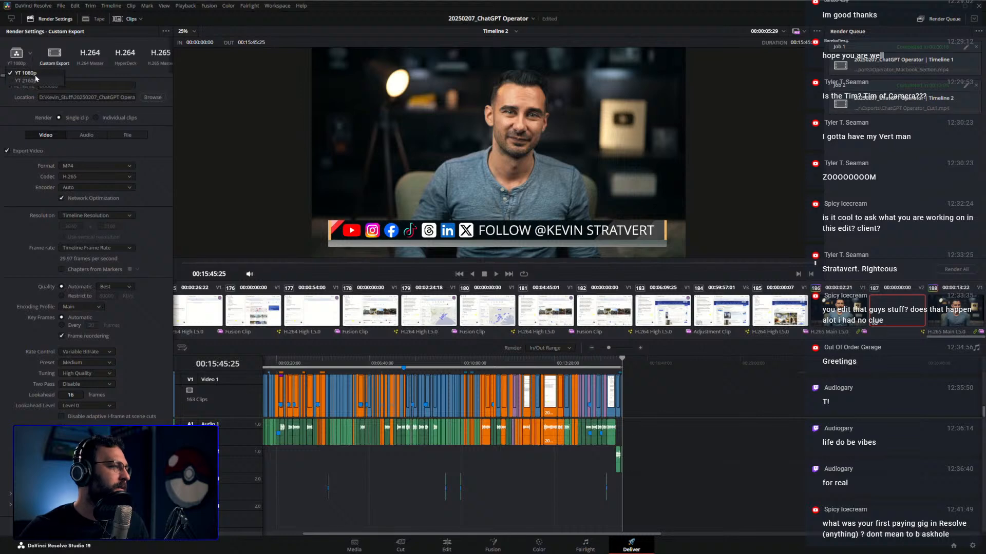
left_click(33, 79)
left_click(152, 97)
left_click(109, 72)
left_click(136, 284)
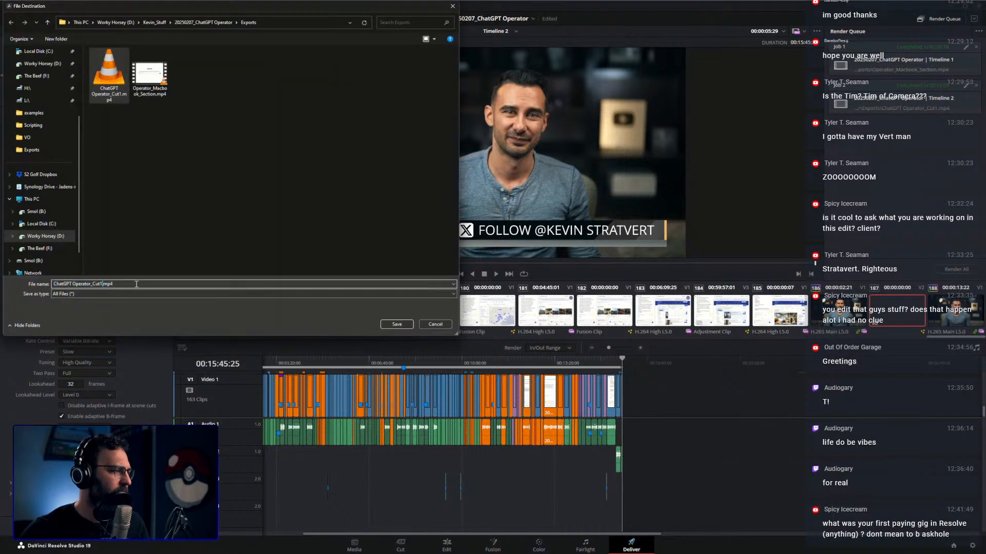
key("Return")
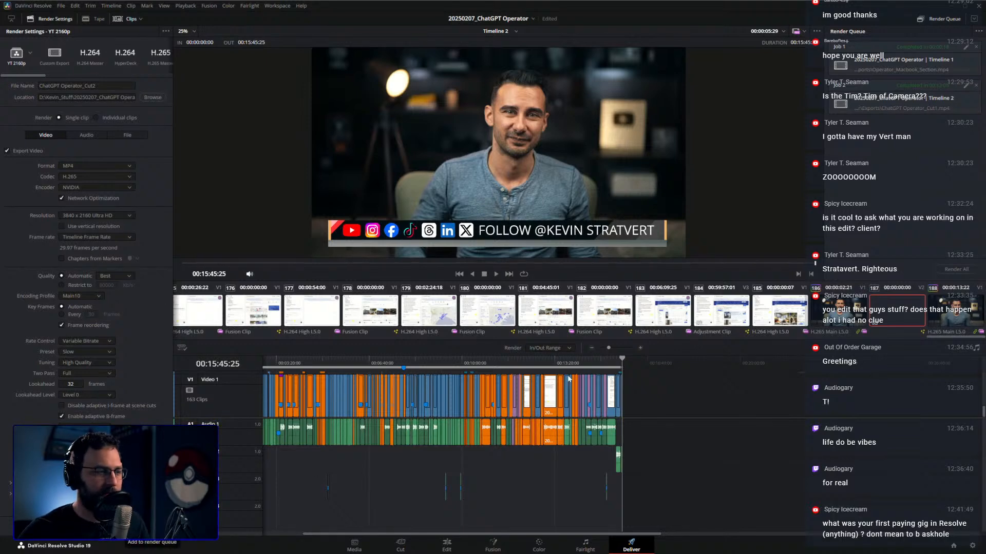
Add the Timeline 2 export to the render queue and start rendering it.
scroll(570, 383, "up", 5)
left_click(949, 270)
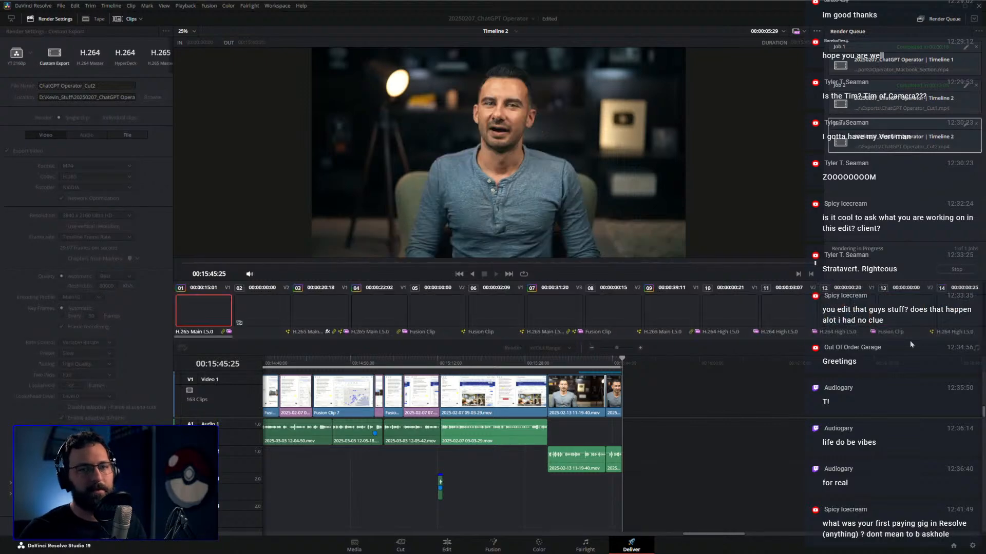
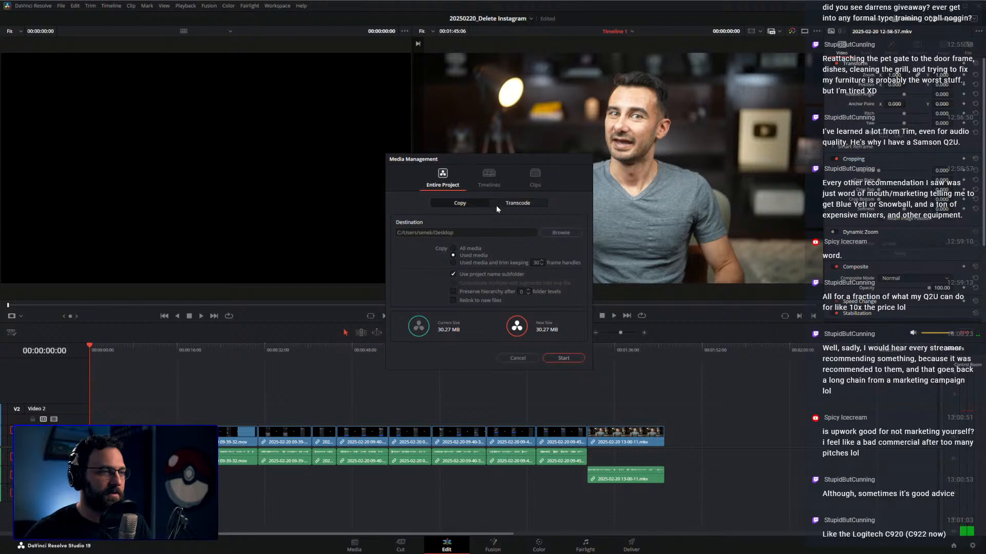
Set the entire project to be transcoded as QuickTime DNxHR LB video at 1280 x 720 HD 720P.
left_click(517, 200)
left_click(487, 246)
left_click(475, 272)
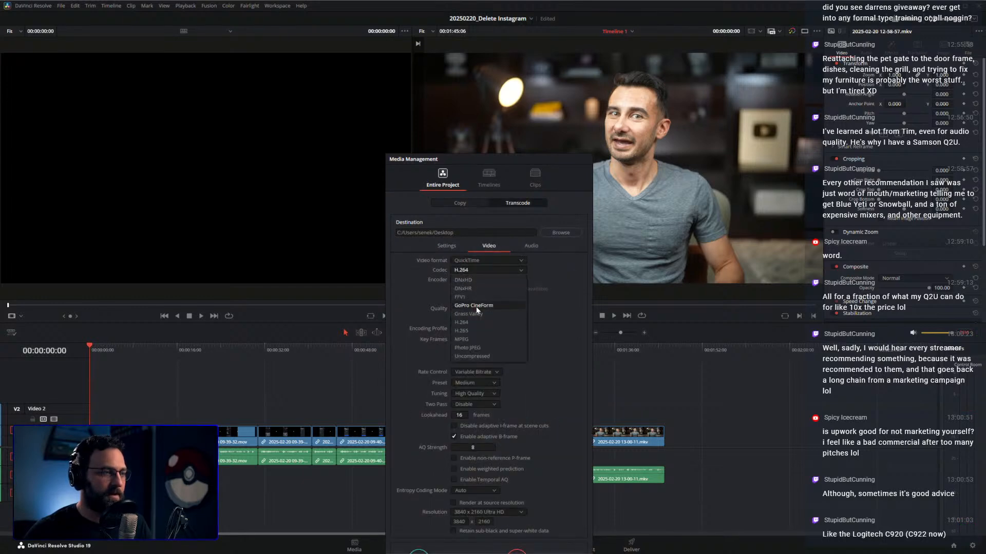
left_click(473, 291)
left_click(470, 280)
left_click(468, 340)
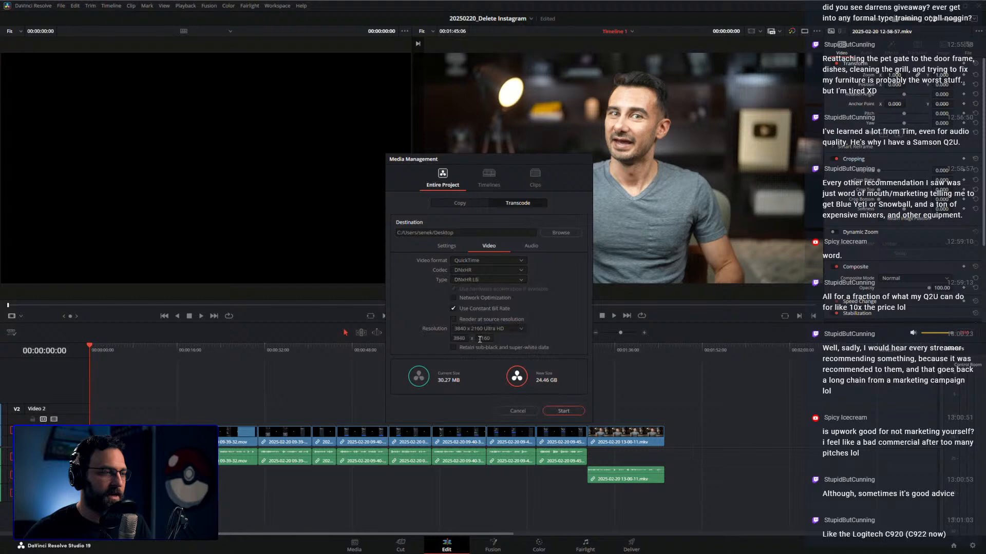
left_click(473, 328)
left_click(480, 364)
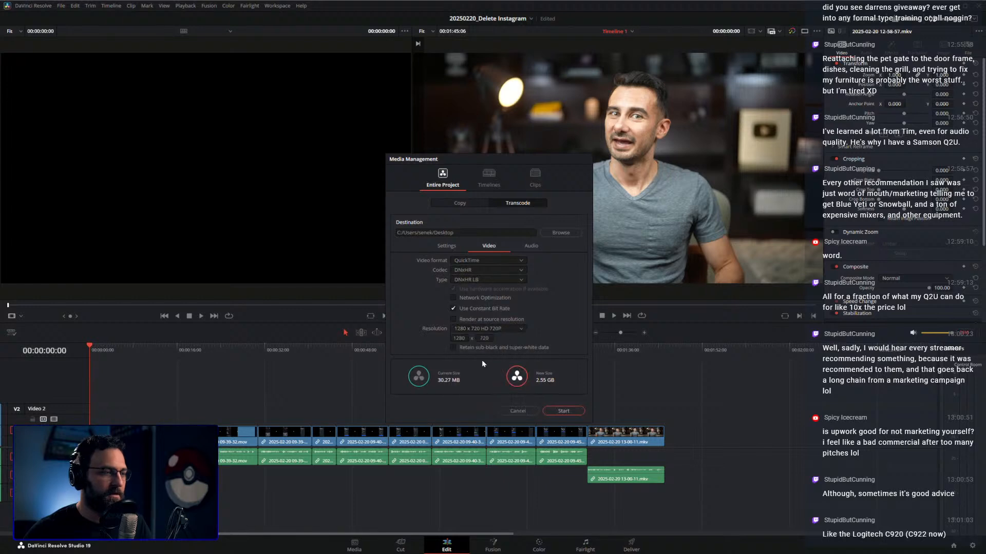
Browse the transcode destination to the 20250220_Delete Instagram project folder on the Worky Horsey (D:) drive.
left_click(561, 233)
scroll(405, 292, "down", 3)
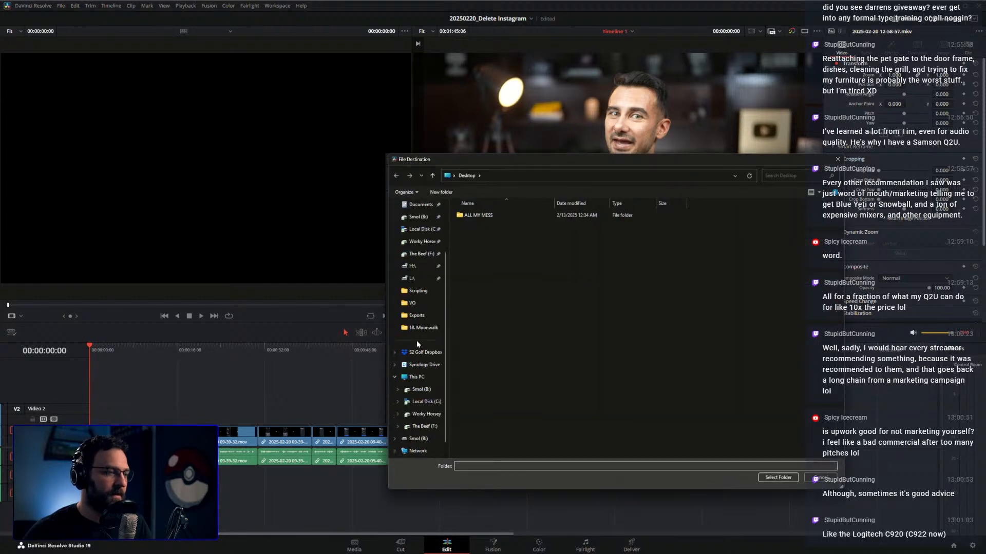
left_click(421, 241)
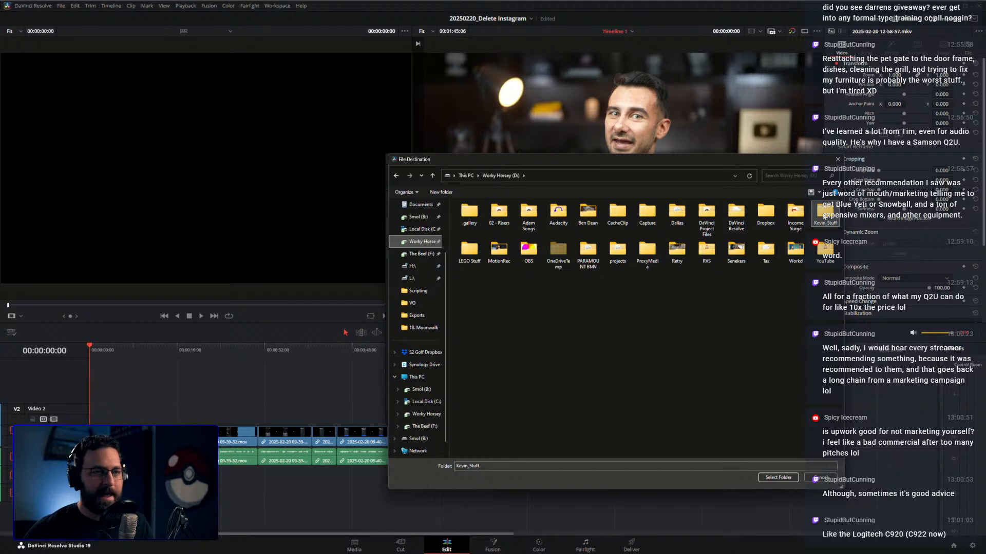
double_click(824, 211)
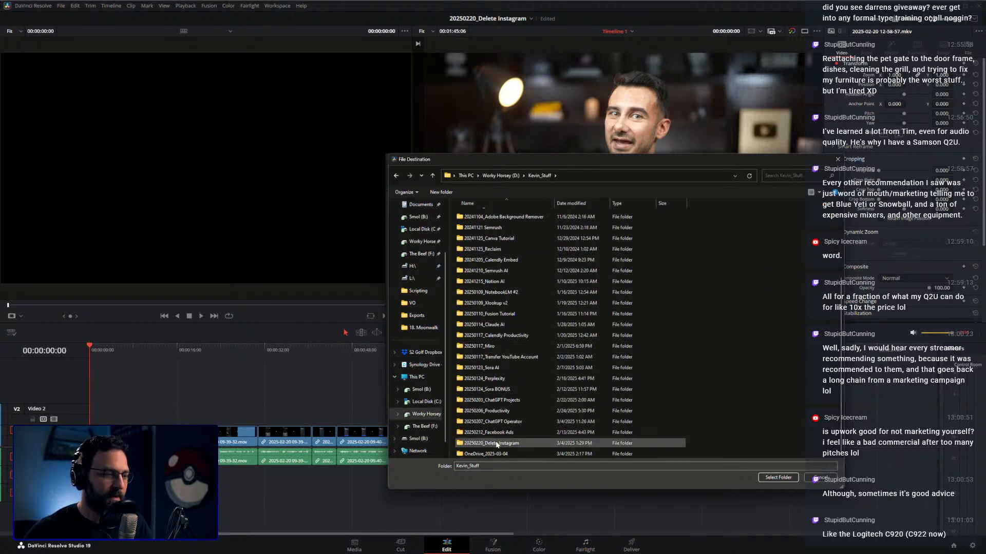
double_click(498, 442)
Create a 00_Proxies folder in the project folder, choose it as the destination and start the transcode.
right_click(497, 287)
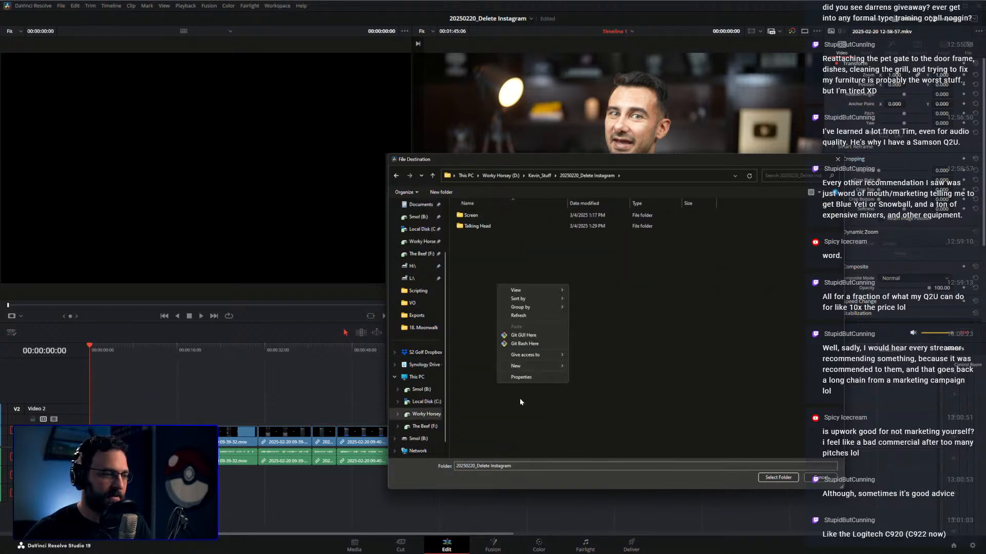
mouse_move(544, 366)
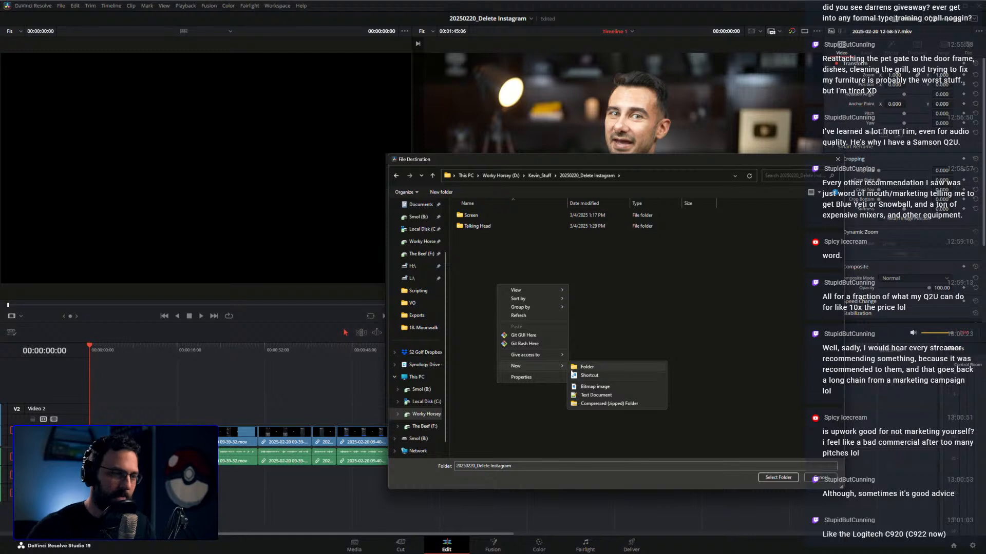
left_click(611, 366)
type("00_Proxies")
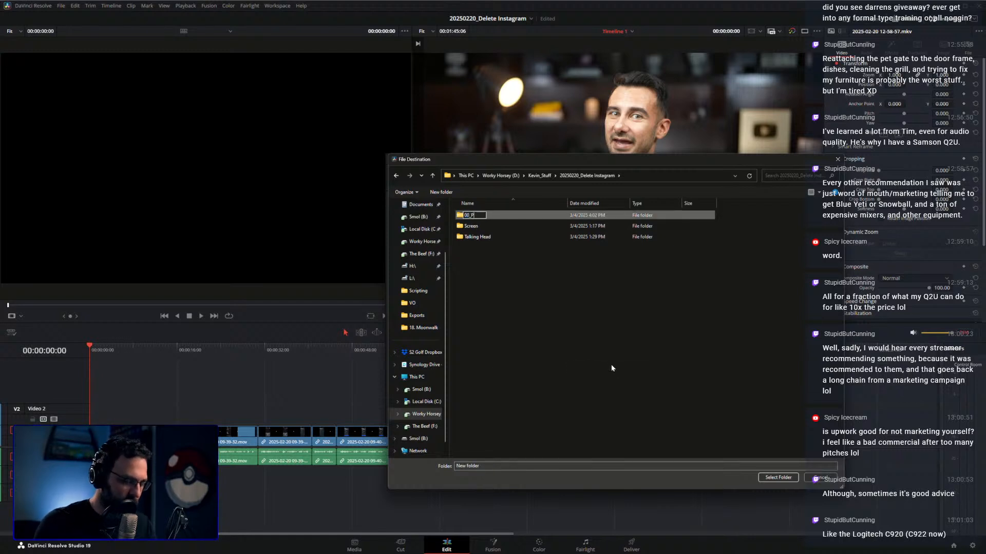
key("Return")
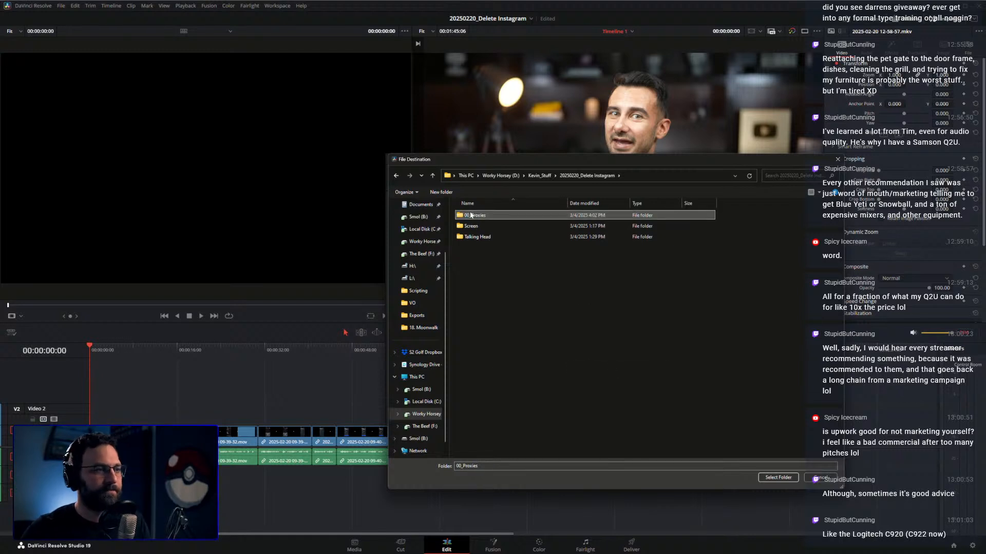
key("Return")
left_click(769, 477)
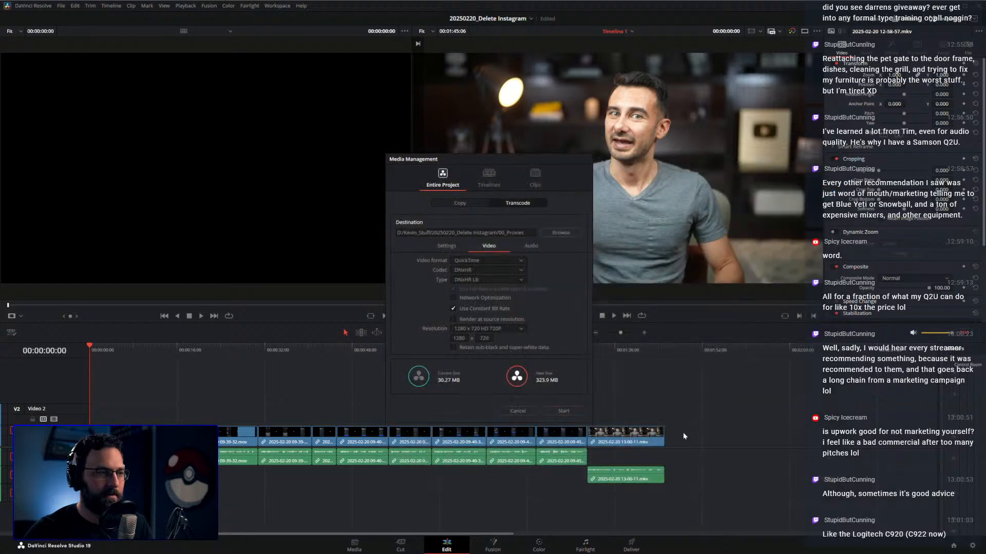
left_click(562, 411)
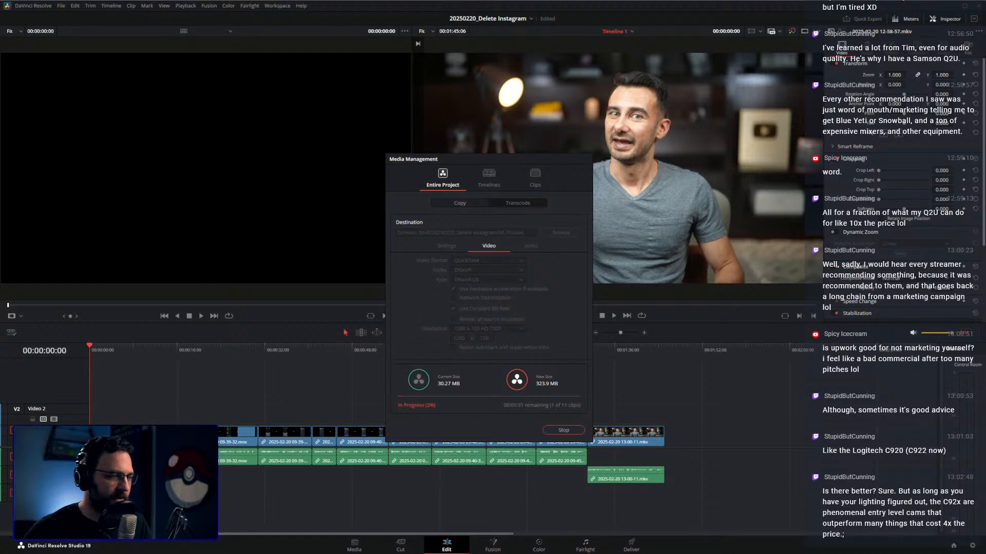
key("super")
key("super")
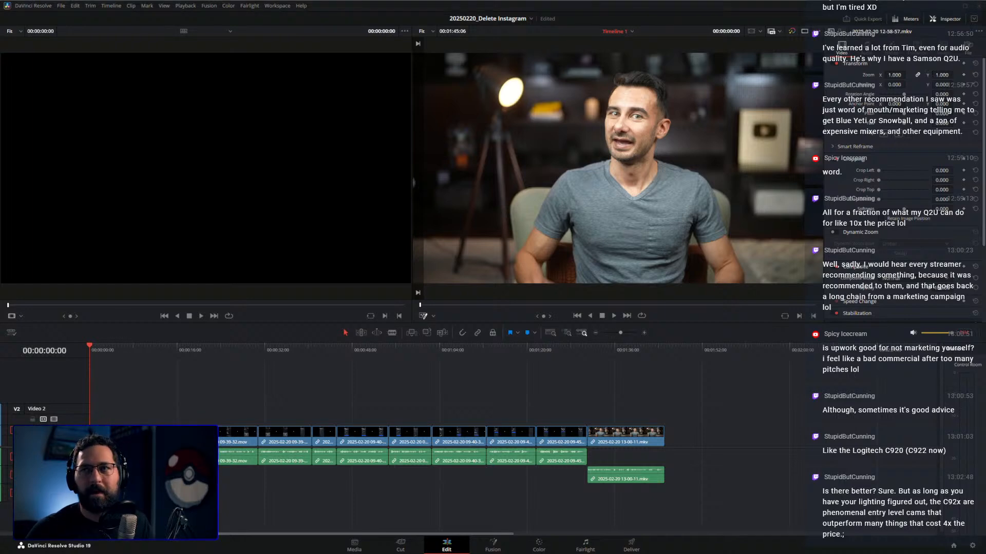
key("space")
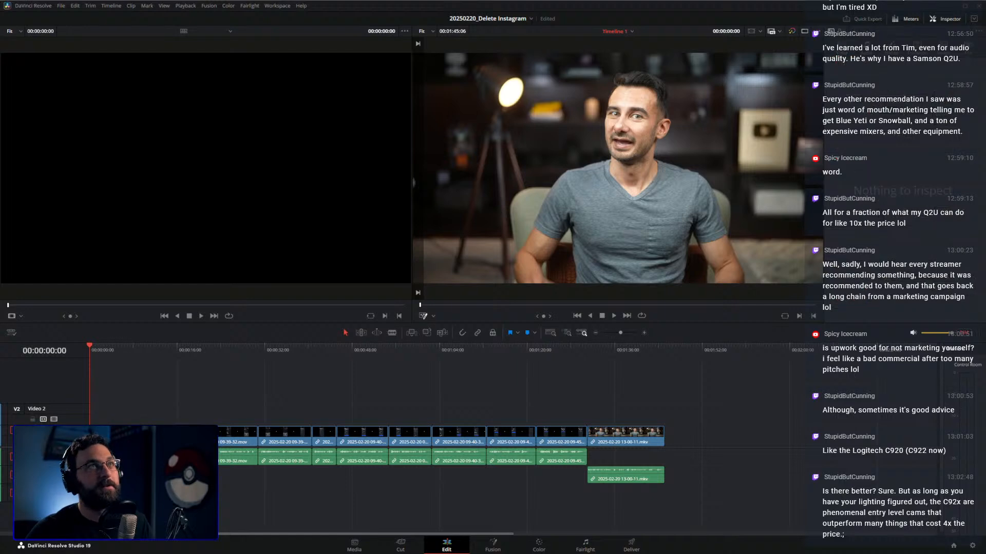
Select all the source clips and switch playback to prefer the proxy media.
key("ctrl+a")
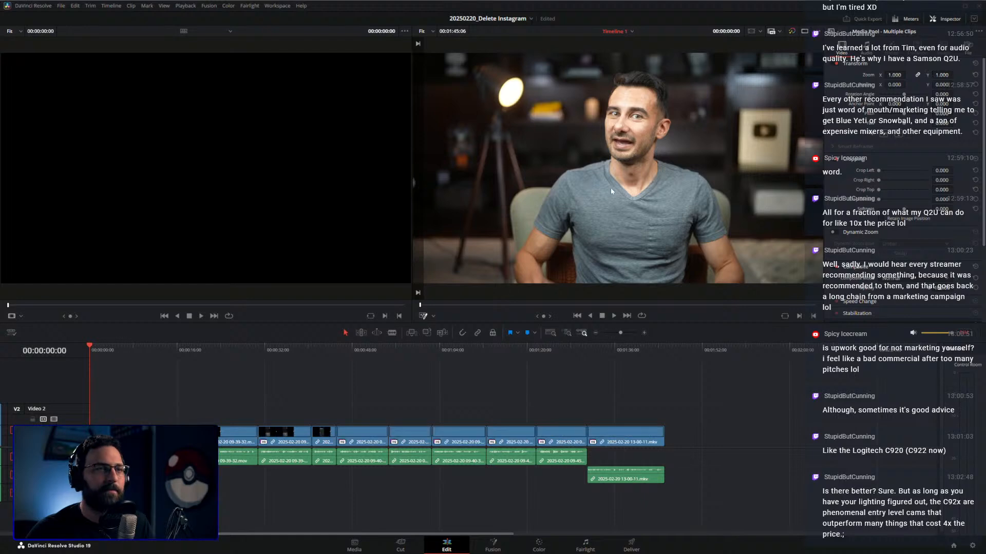
left_click(775, 32)
left_click(780, 43)
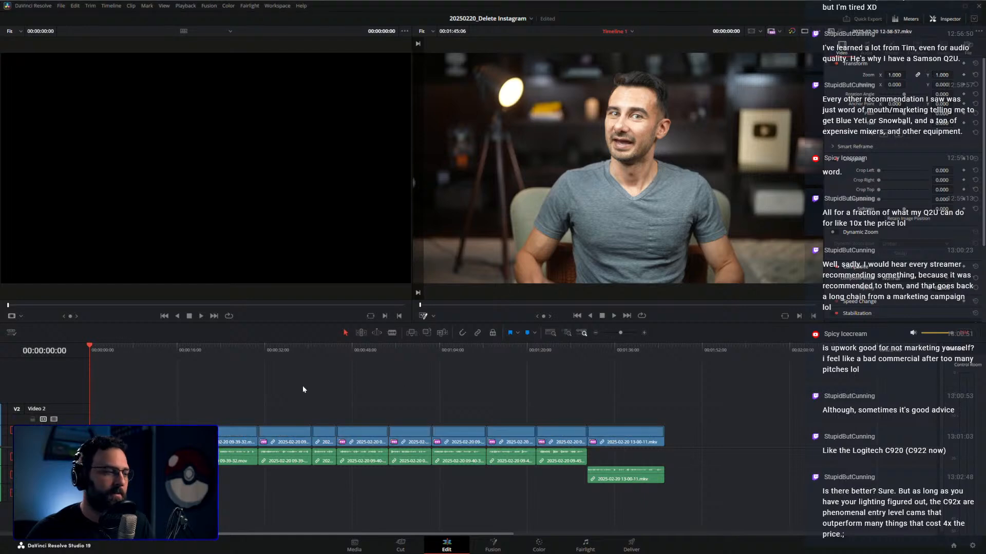
Scrub and play the opening talking-head clip through the cut to the phone recording to check proxy playback.
left_click(101, 350)
mouse_move(102, 349)
left_mouse_down()
mouse_move(149, 349)
mouse_move(116, 349)
left_mouse_up()
left_click(51, 475)
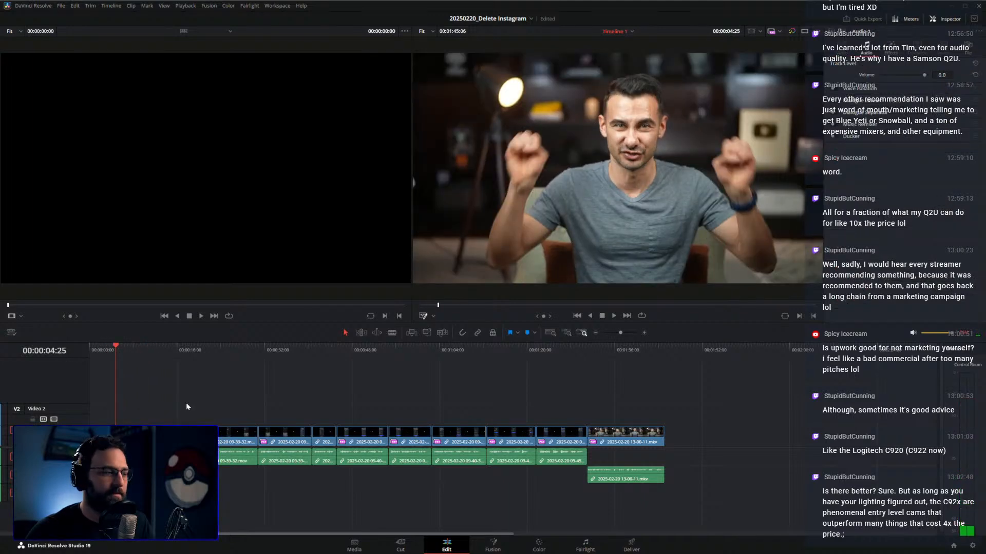
left_click(135, 353)
left_click_drag(137, 352, 89, 377)
scroll(225, 387, "up", 4)
scroll(257, 390, "up", 5)
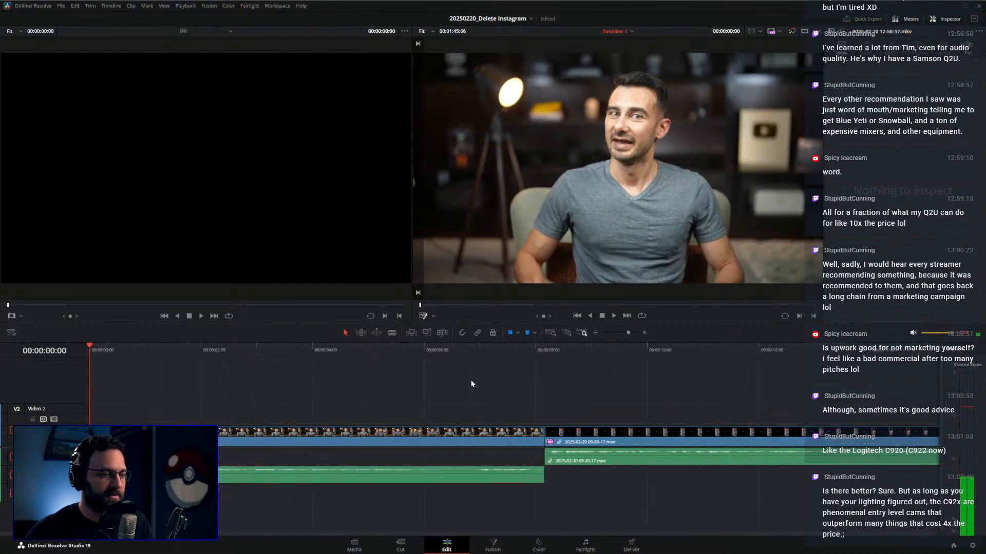
left_click(377, 352)
key("space")
left_click(310, 353)
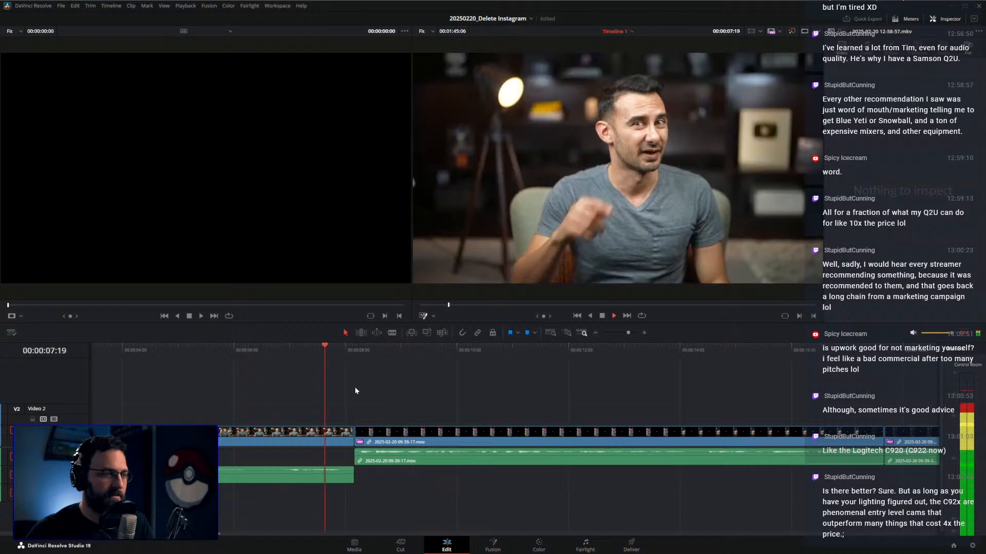
scroll(356, 387, "down", 4)
scroll(476, 389, "right", 3)
Search Windows for "note" and open the matching app.
key("super")
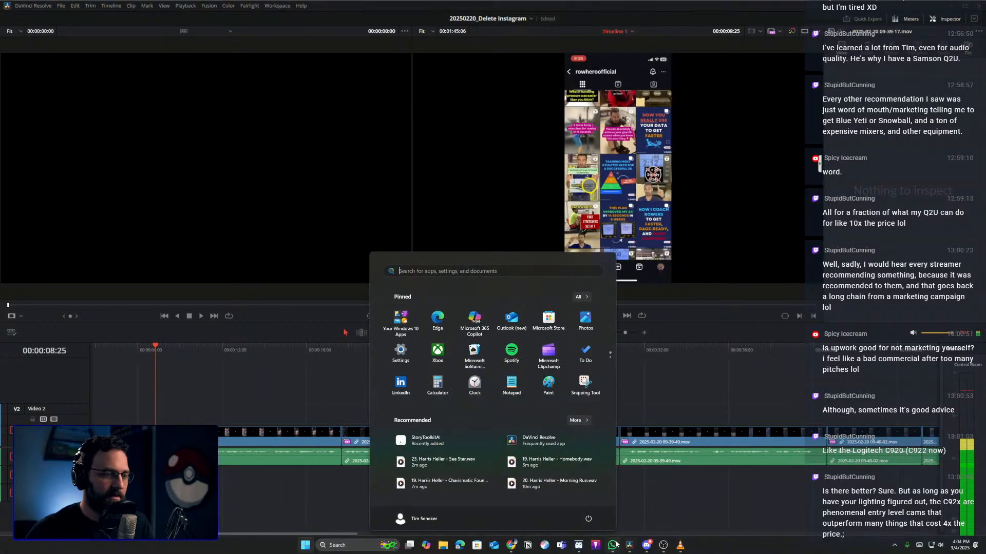
mouse_move(663, 545)
left_click(359, 545)
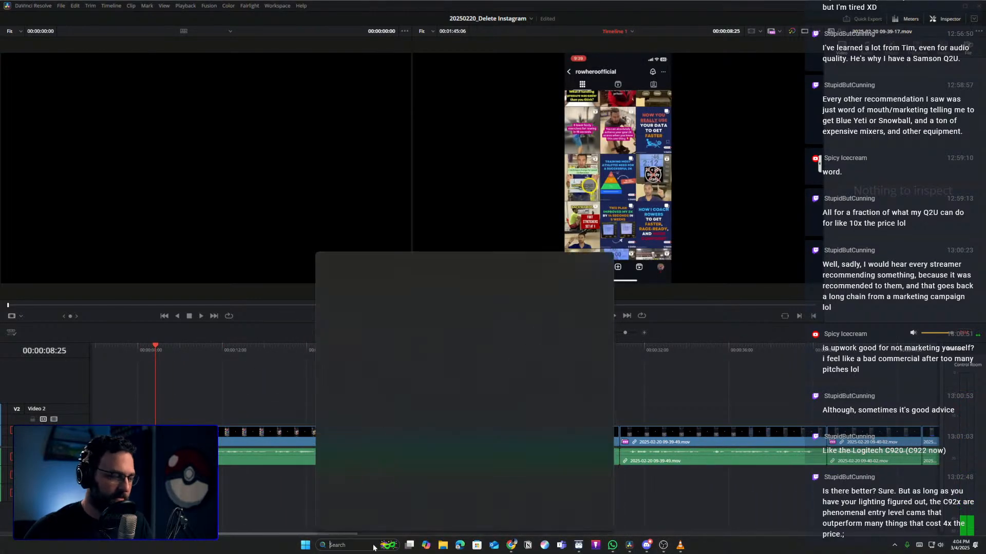
type("note")
key("Return")
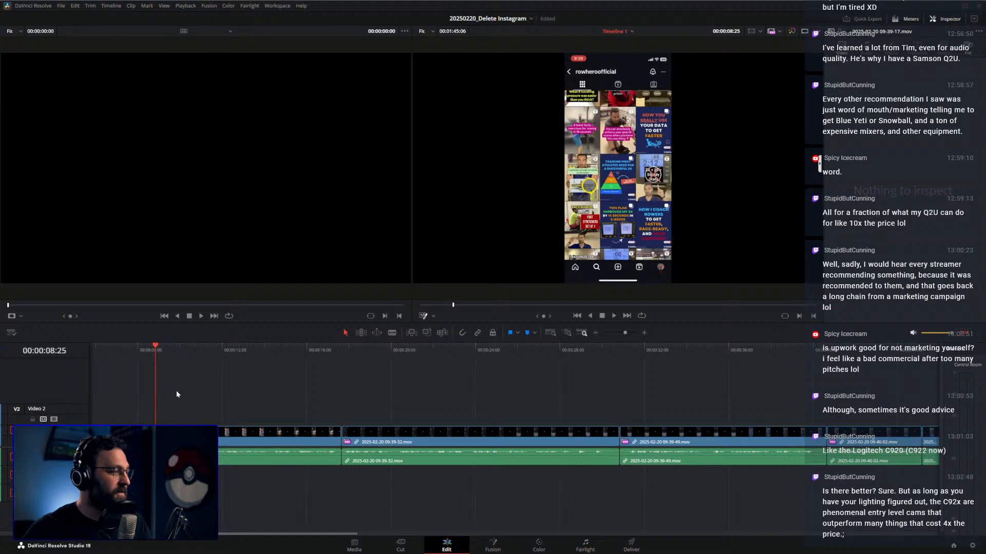
Move the playhead back to 00:00:07:08 in the opening talking-head clip.
left_click(123, 351)
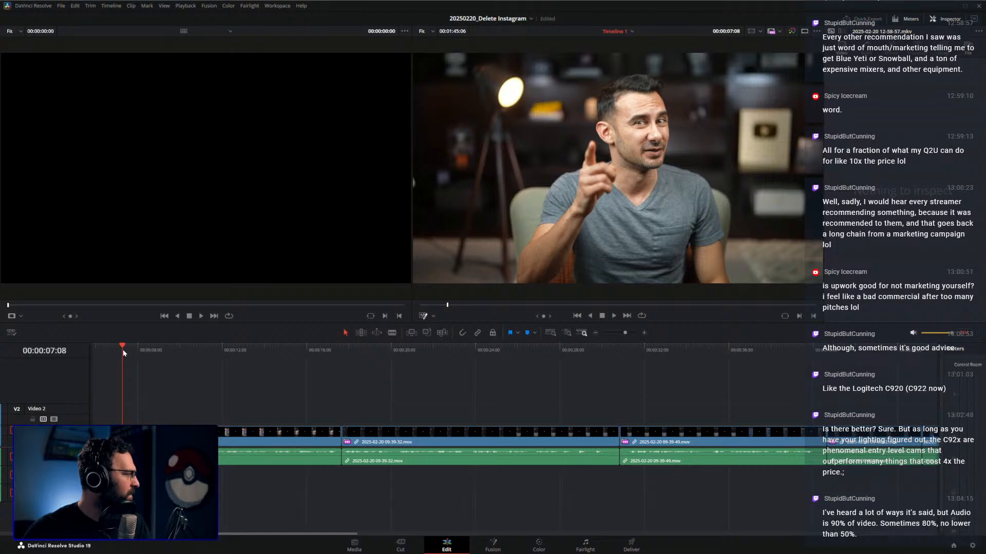
scroll(134, 370, "down", 5)
scroll(133, 372, "up", 3)
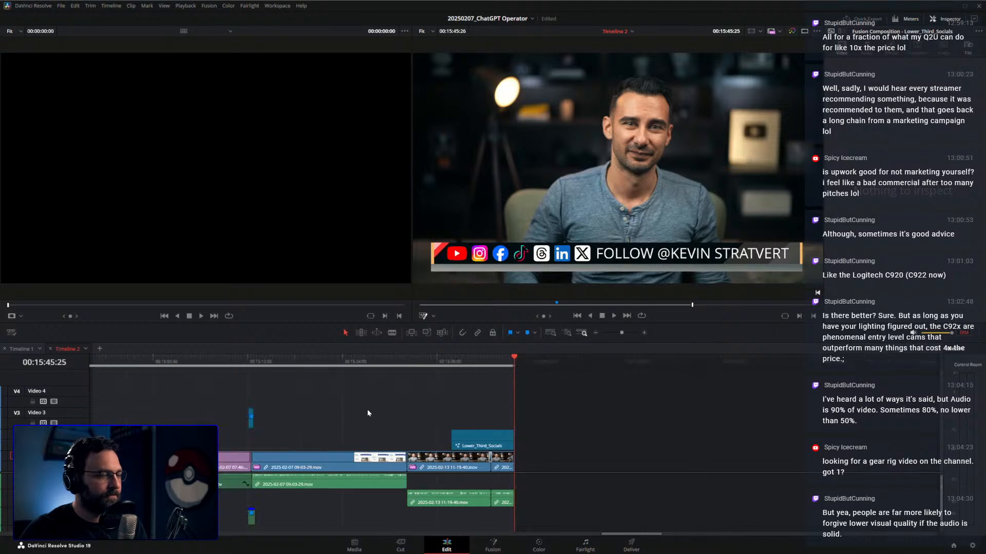
Look over Timeline 2 of the ChatGPT Operator project and return to the 20250220_Delete Instagram project.
scroll(590, 405, "left", 10)
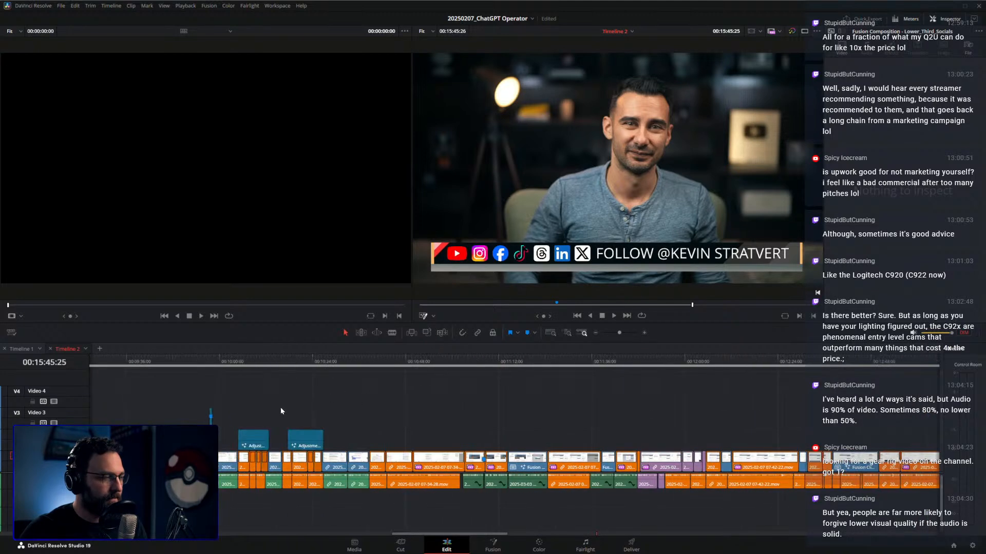
scroll(730, 412, "left", 15)
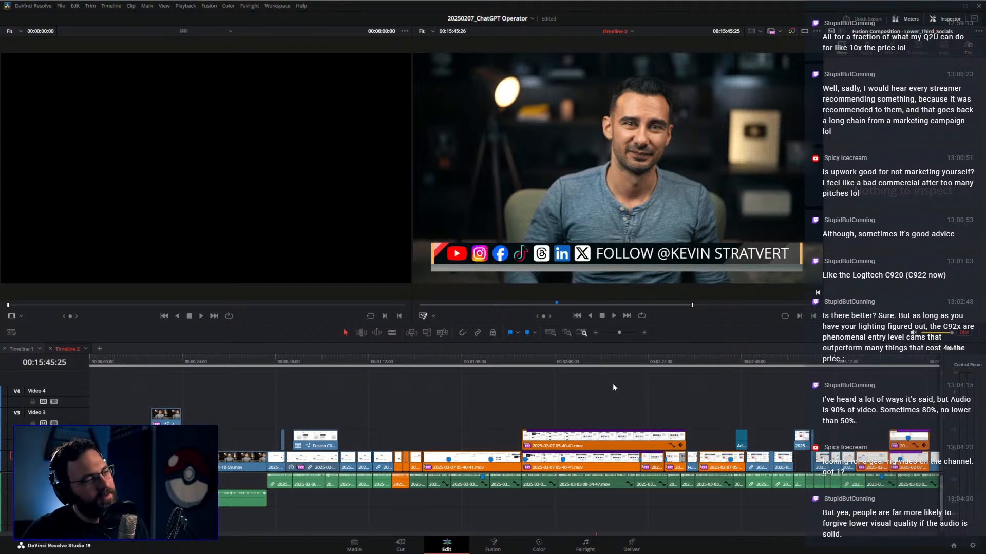
scroll(330, 404, "right", 3)
left_click(513, 20)
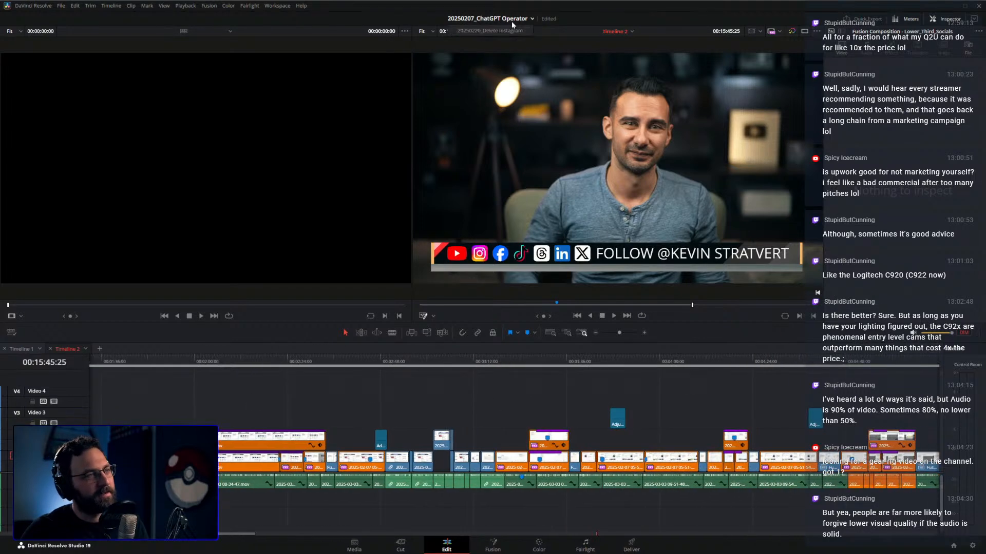
left_click(494, 32)
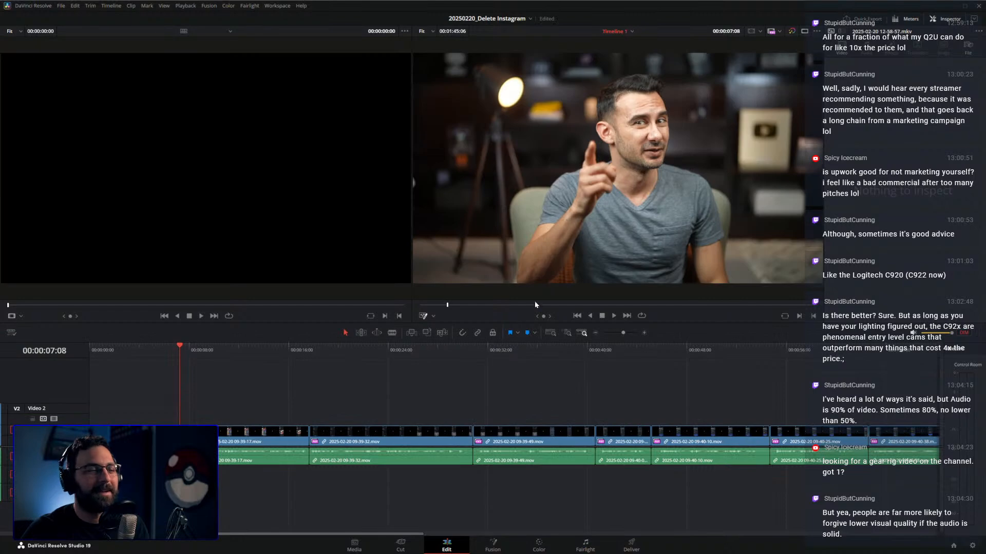
On the Color page, add the opening talking-head clip into the current group.
scroll(266, 383, "up", 5)
scroll(349, 362, "down", 7)
scroll(362, 368, "up", 6)
left_click(539, 545)
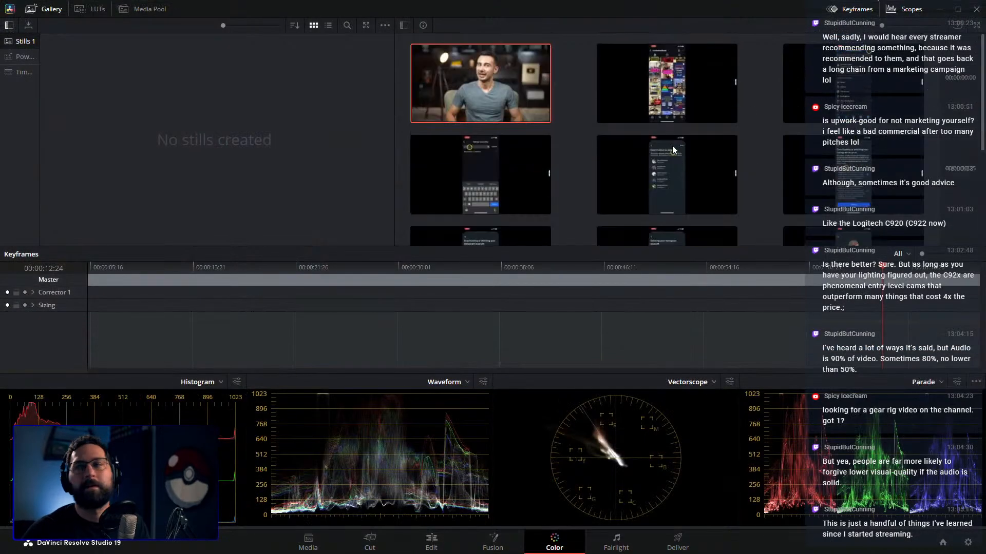
right_click(484, 96)
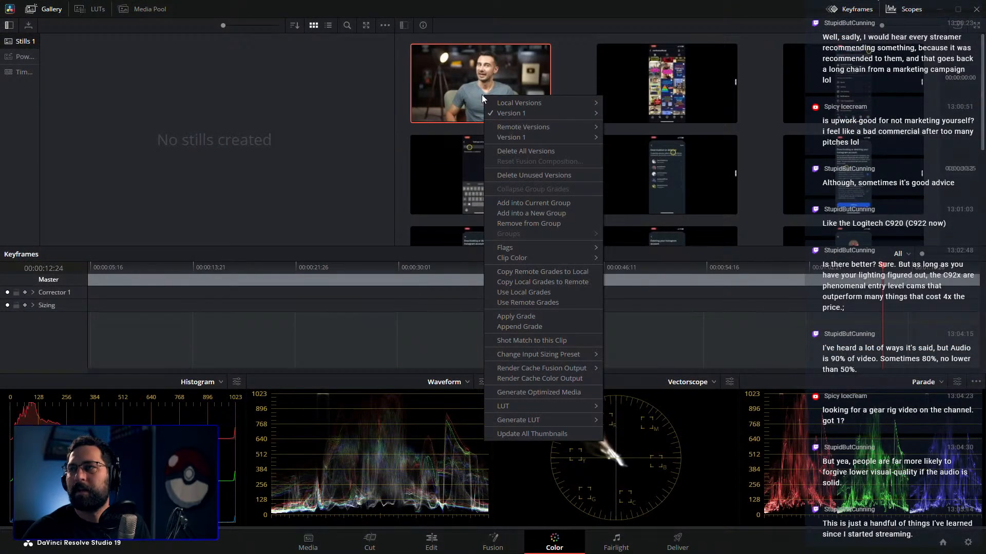
left_click(535, 203)
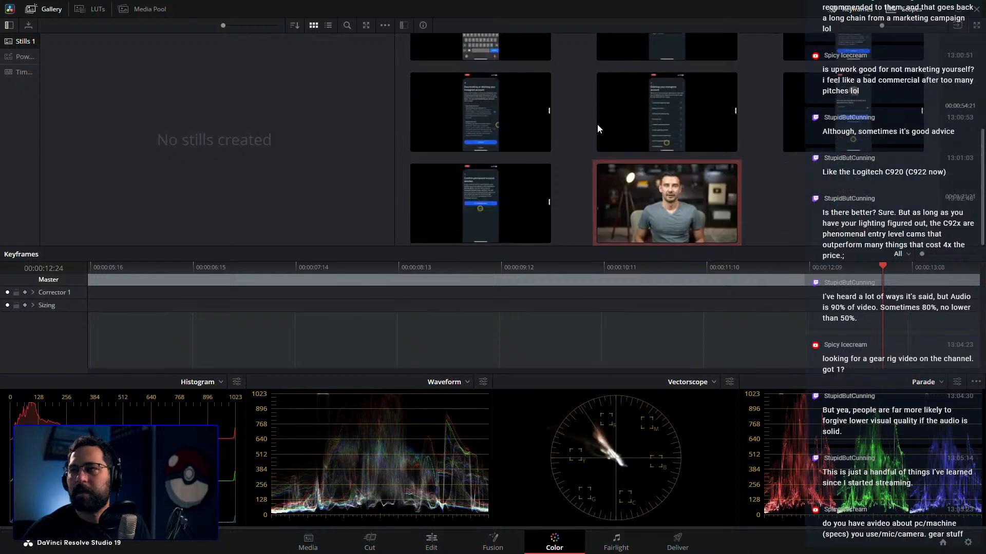
scroll(540, 165, "up", 3)
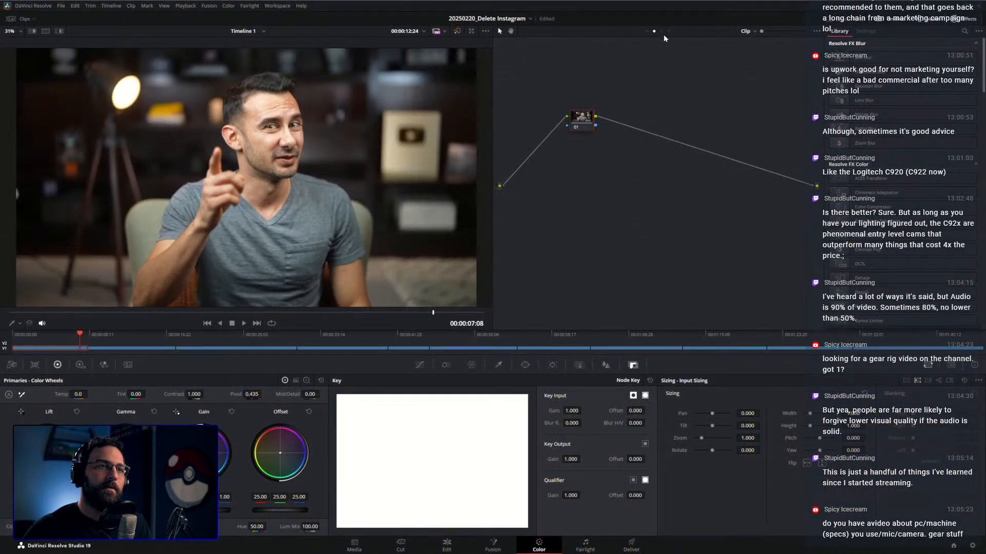
Copy the Group Post-Clip Color Space Transform to the Group Pre-Clip node and swap it to output DaVinci Wide Gamut and DaVinci Intermediate.
left_click(661, 30)
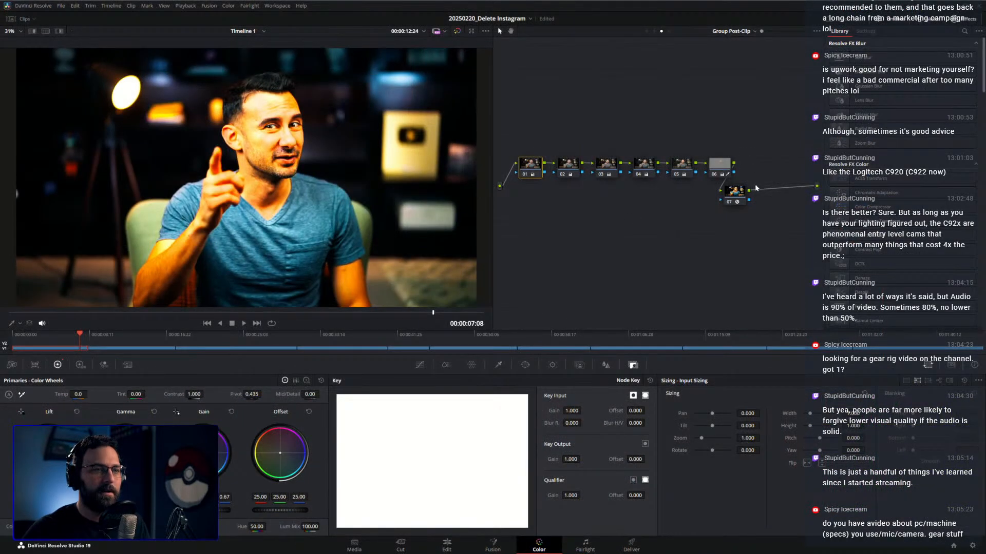
left_click(736, 197)
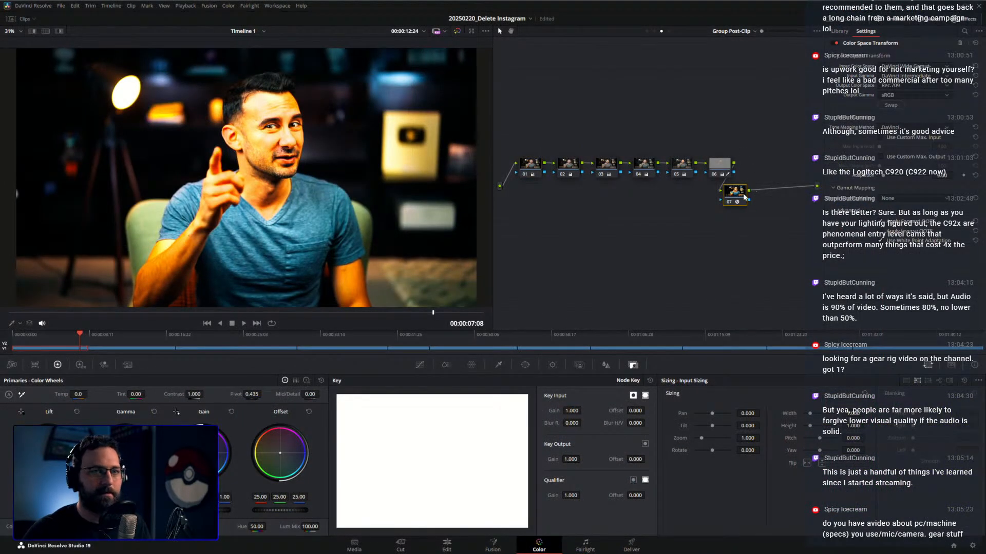
left_click(645, 31)
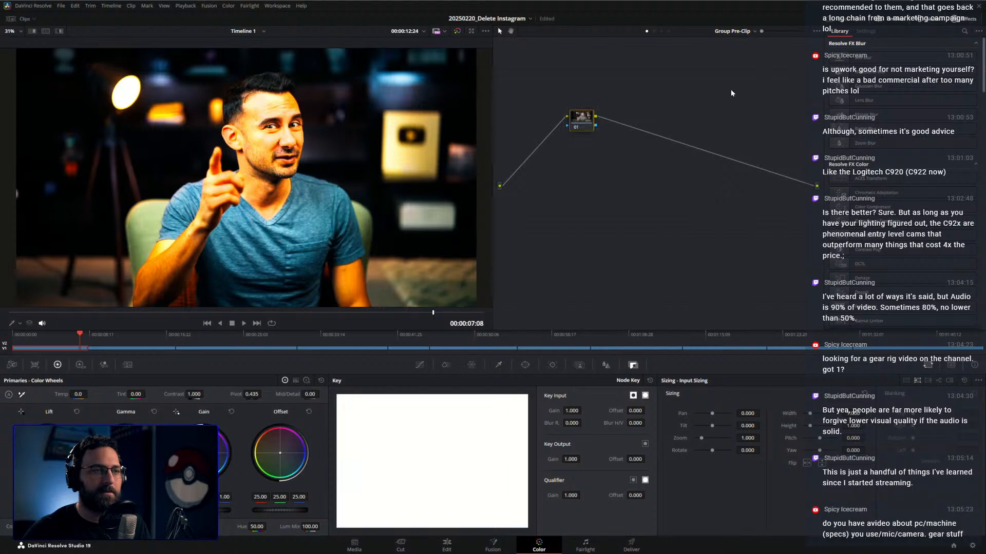
left_click(890, 105)
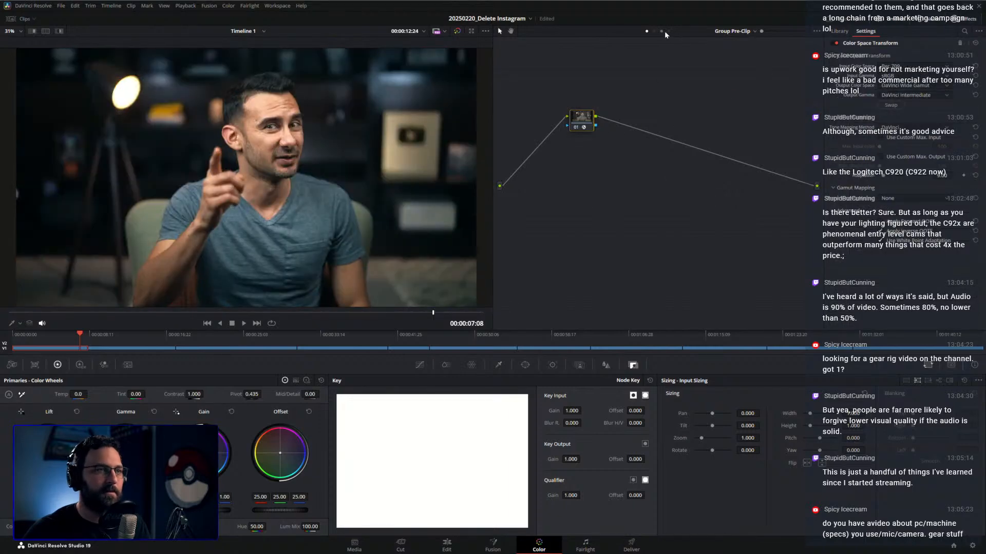
left_click(661, 31)
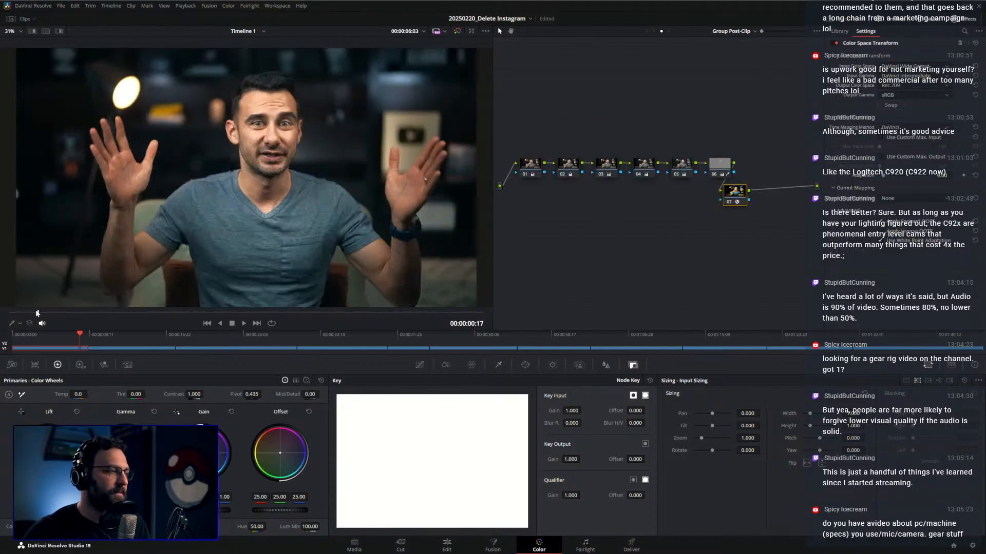
Scrub through the opening and closing talking-head clips and compare the image with the group grade on and off.
left_click_drag(495, 301, 118, 303)
key("Up")
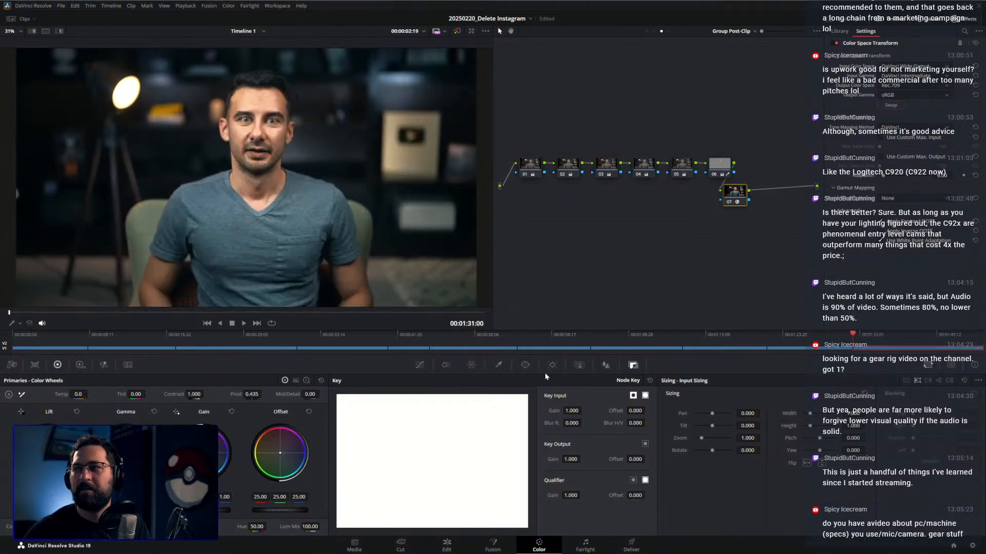
key("space")
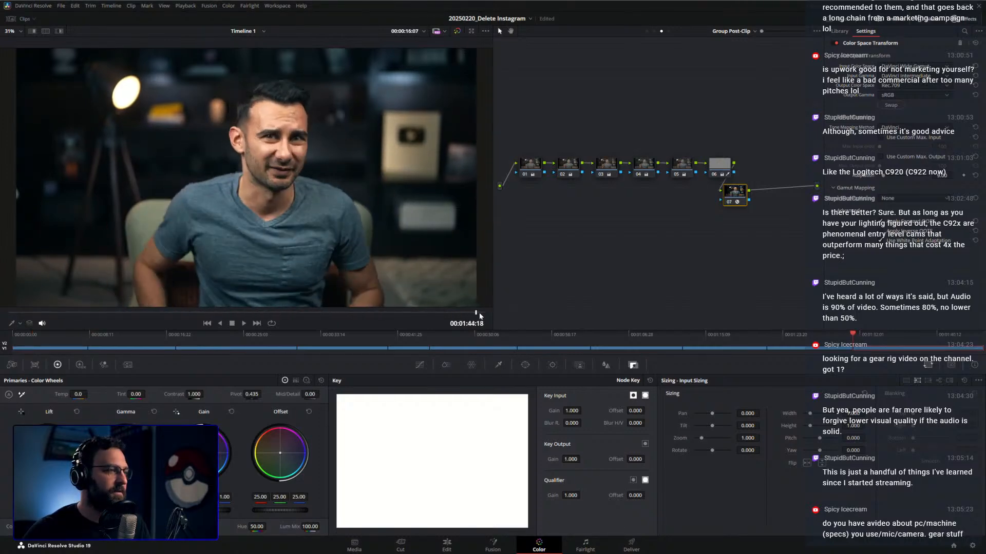
key("alt+d")
key("alt+d")
left_click(459, 31)
left_click(460, 29)
left_click(460, 29)
left_click(460, 29)
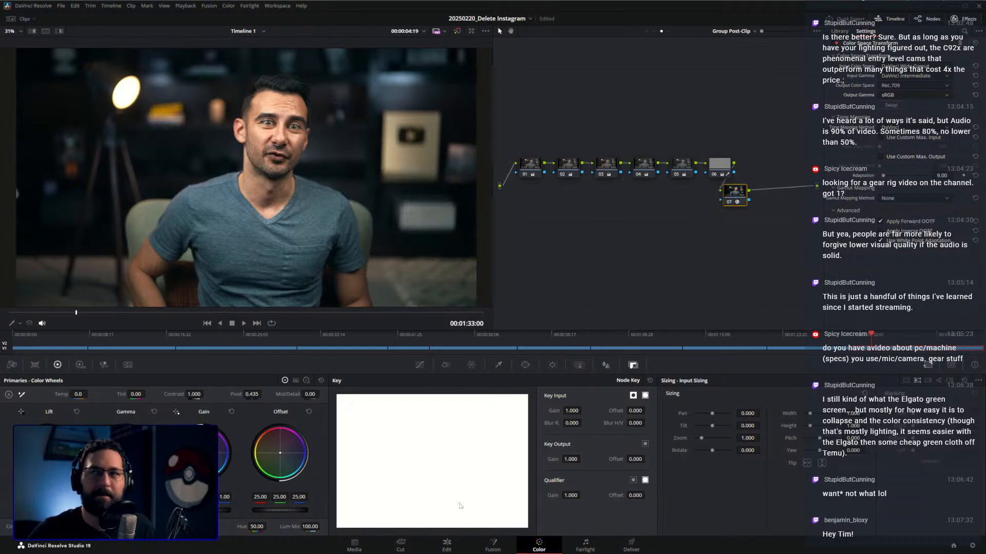
Return to the Edit page and move the playhead to 00:00:07:13 near the end of the opening talking-head clip.
left_click(447, 545)
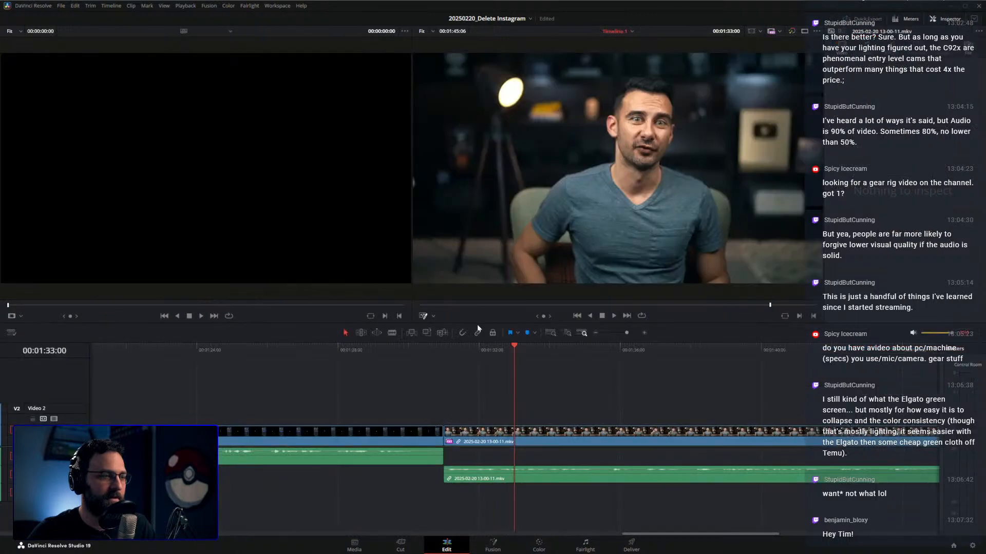
scroll(447, 398, "down", 6)
scroll(460, 395, "up", 1)
left_click_drag(503, 348, 139, 381)
scroll(192, 394, "up", 6)
left_click_drag(368, 349, 237, 359)
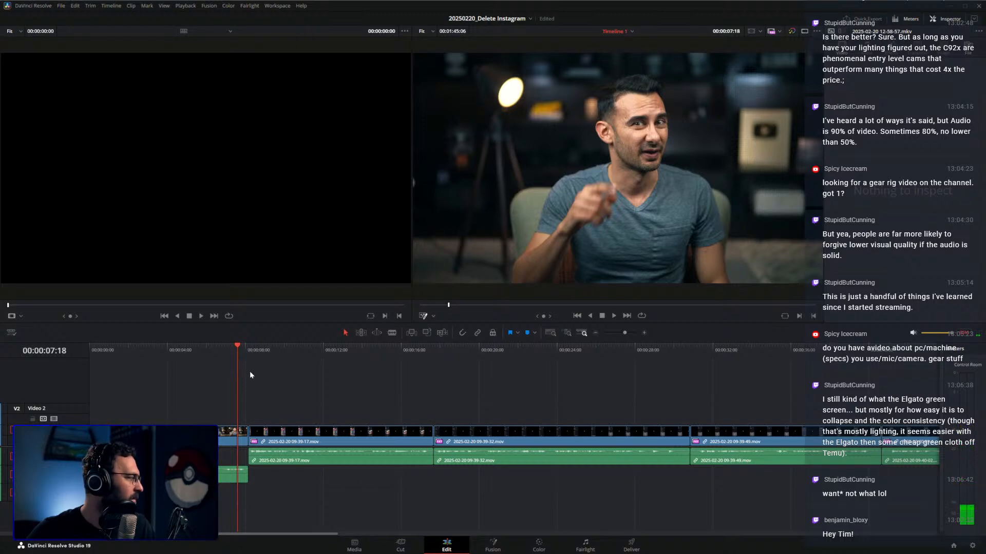
left_click(255, 351)
left_click_drag(256, 352, 234, 356)
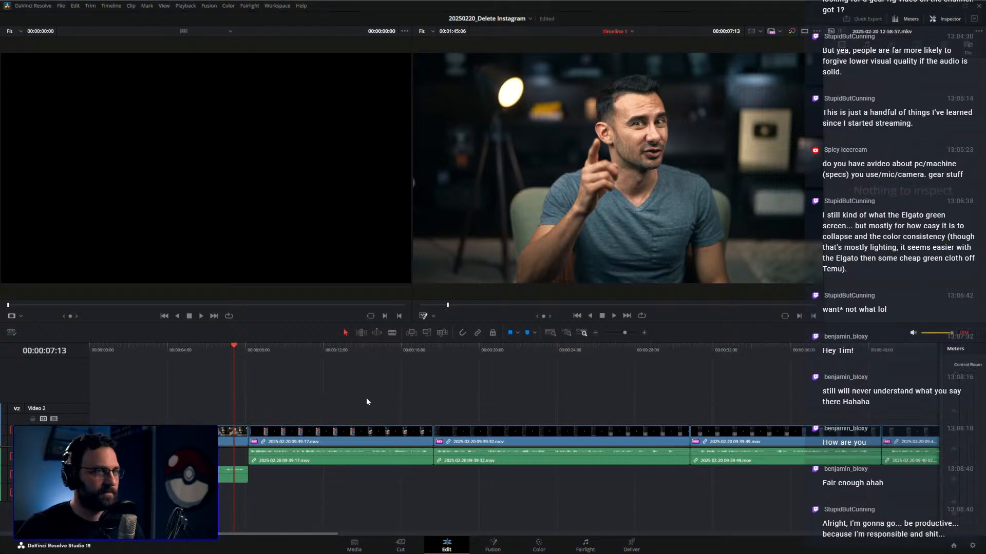
Switch the Edit page to Single Viewer Mode.
scroll(607, 184, "down", 2)
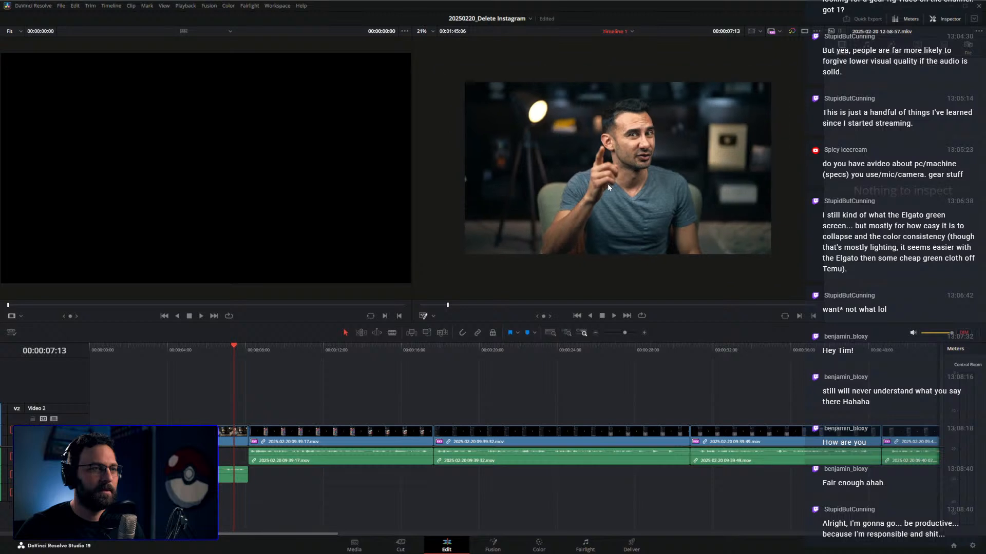
scroll(608, 184, "up", 2)
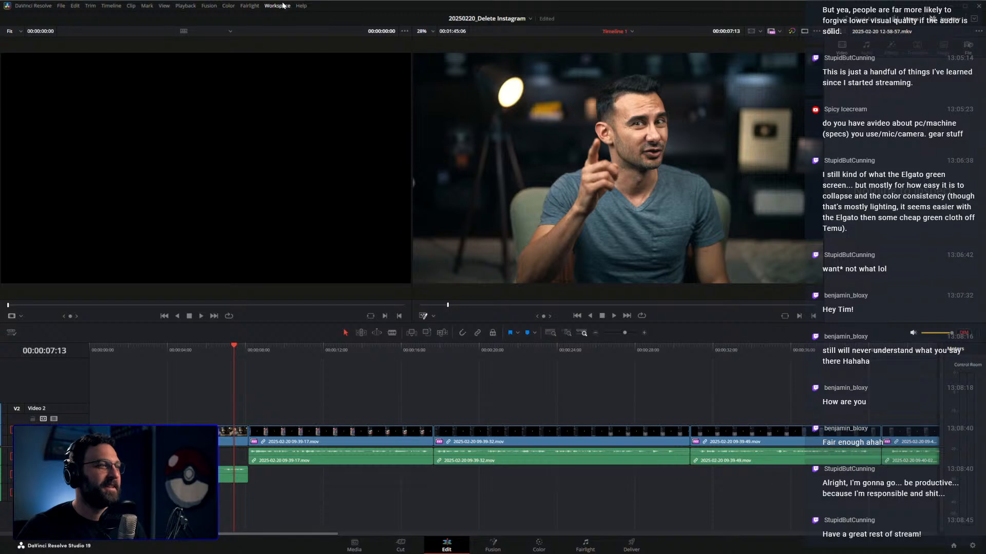
left_click(816, 31)
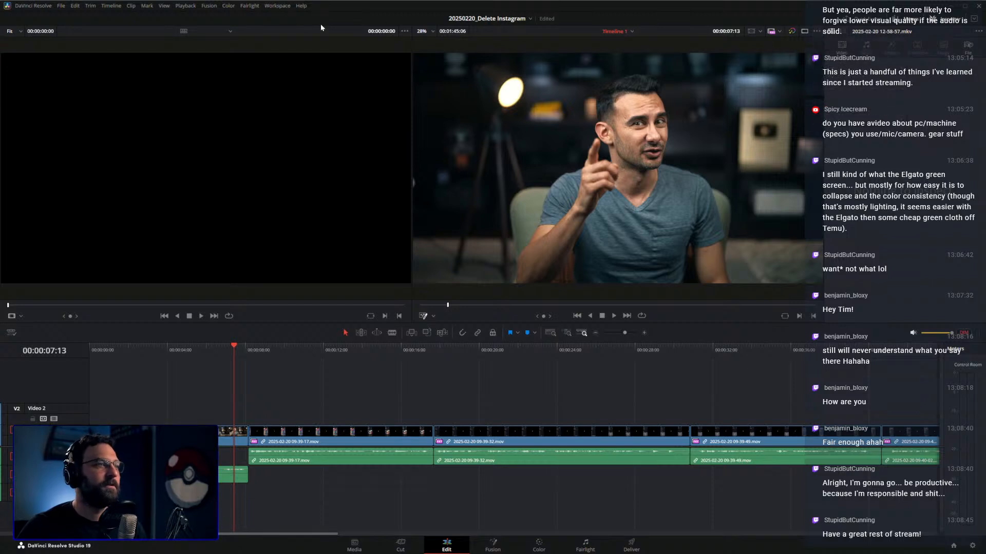
left_click(277, 6)
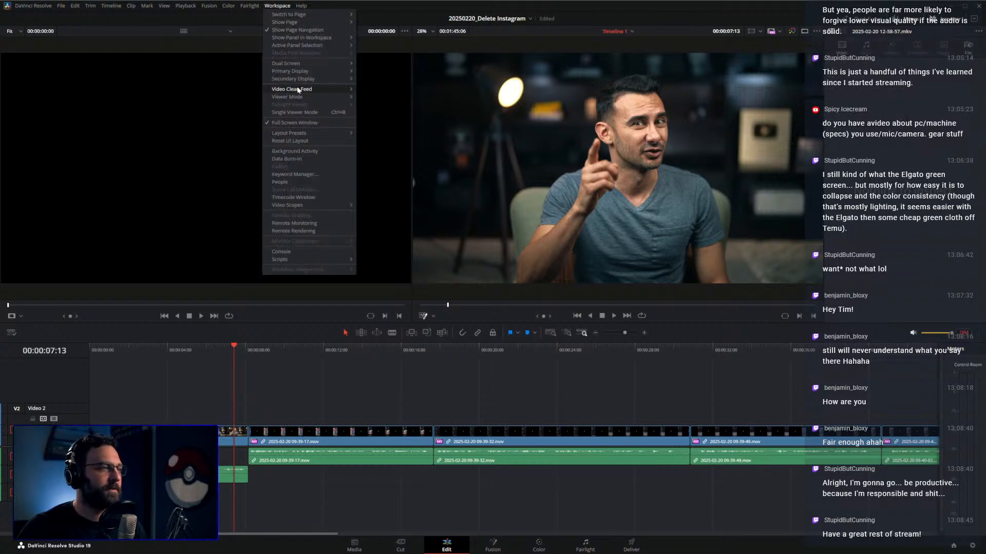
left_click(296, 113)
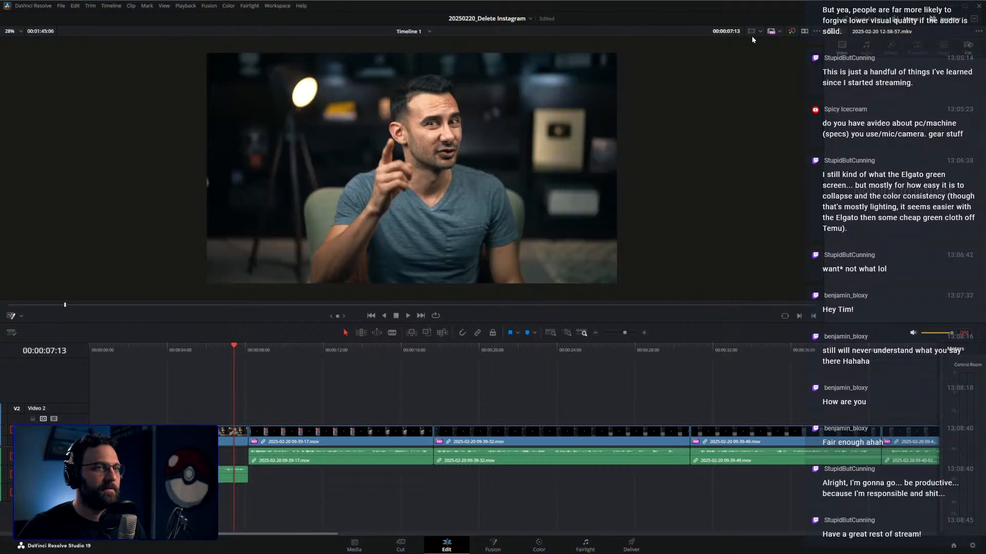
left_click(804, 31)
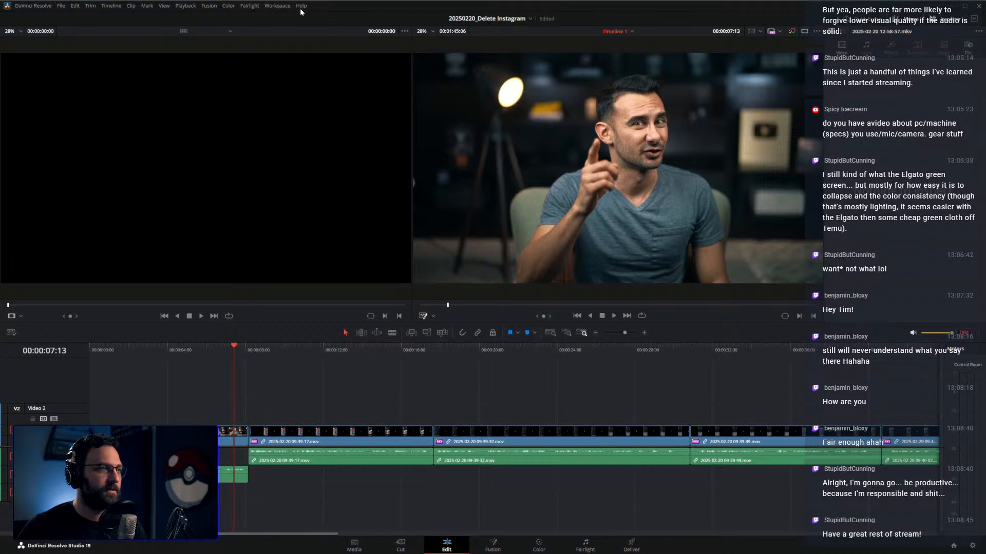
left_click(805, 32)
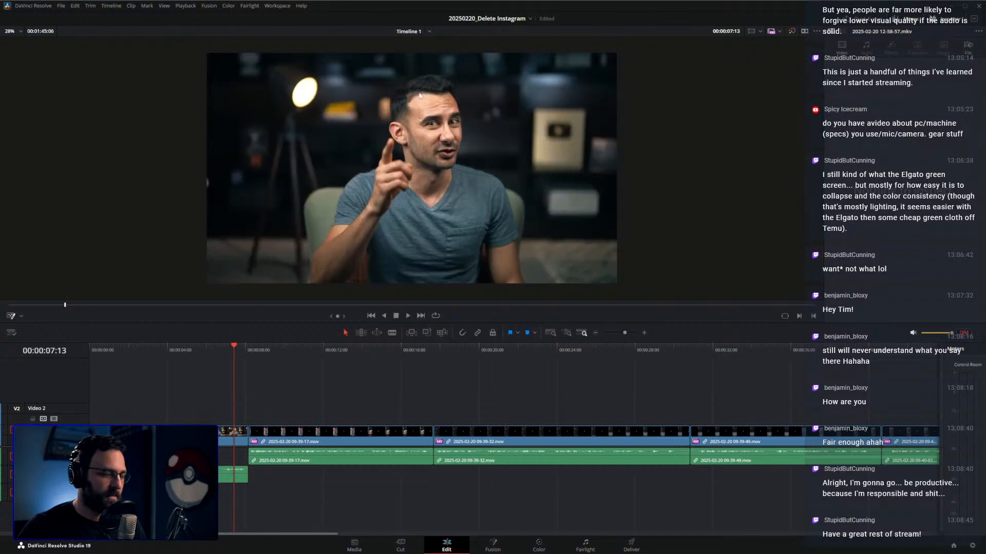
Toggle to the source viewer and back to the timeline at 00:00:07:26, and open the choice of on-screen viewer controls.
key("q")
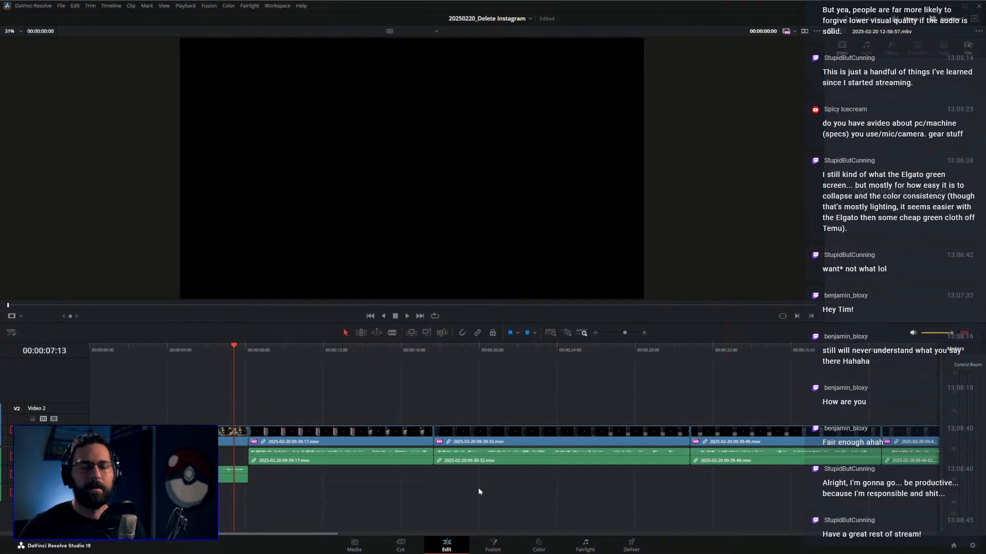
left_click(243, 351)
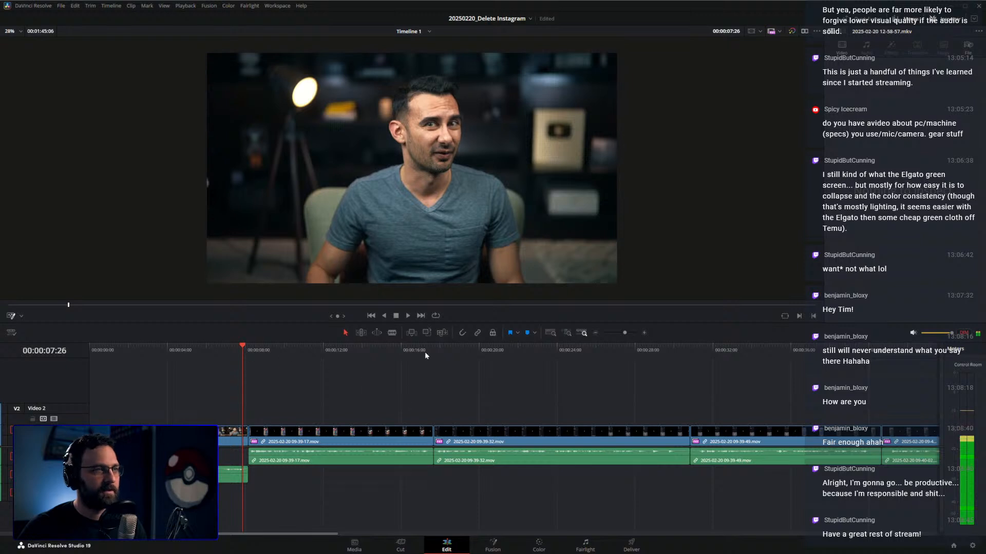
left_click(22, 315)
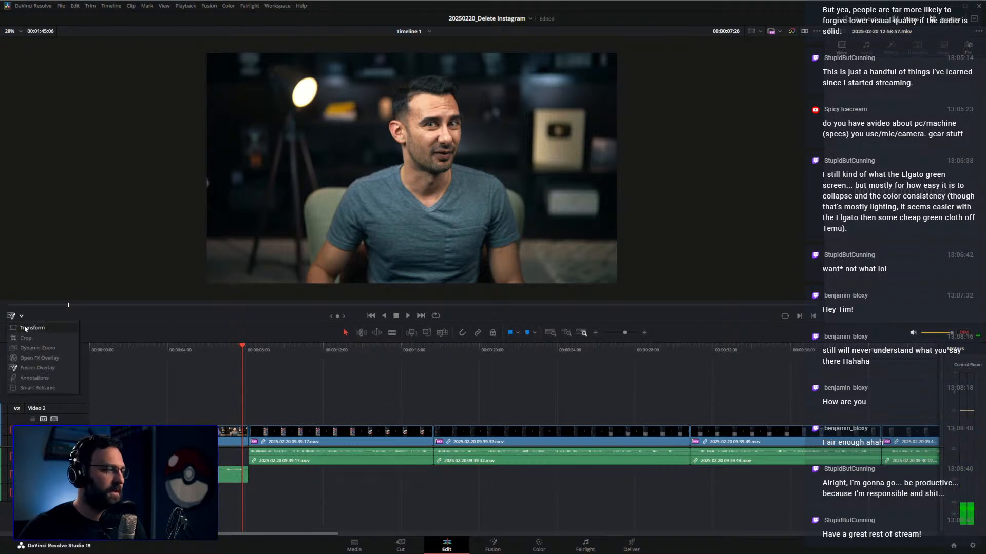
Switch the timeline viewer's on-screen overlay to Transform and turn the overlay off.
left_click(25, 327)
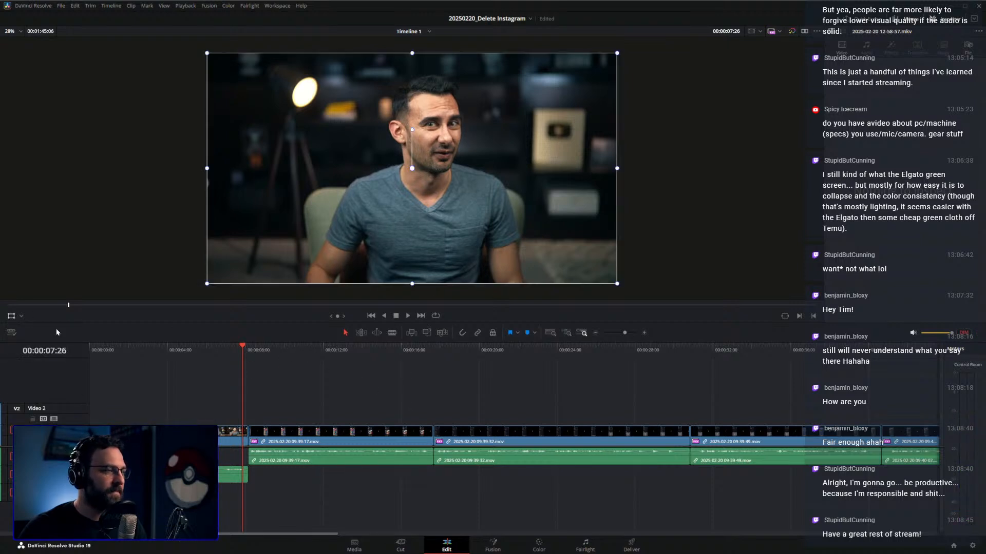
left_click(15, 316)
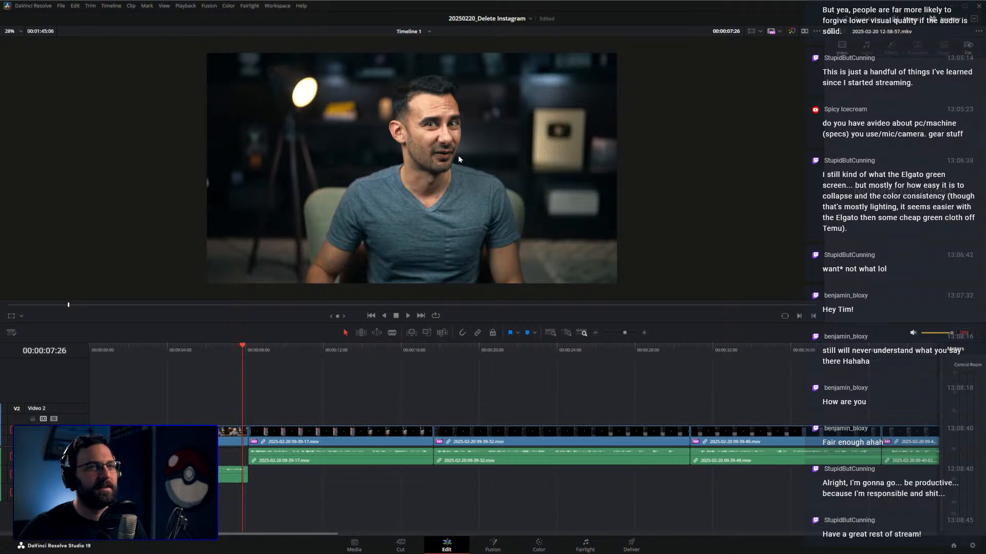
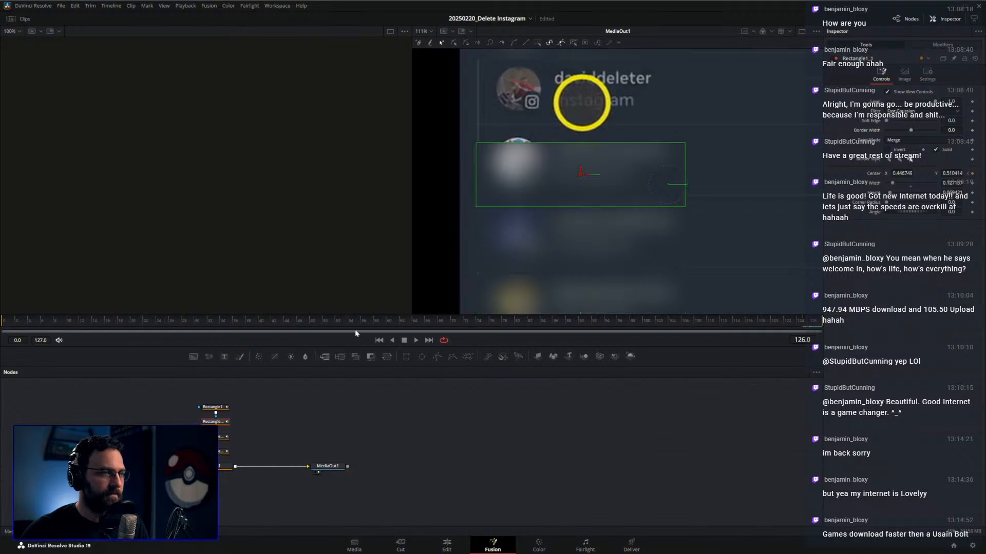
Raise the Rectangle1_1 blur mask to centre Y about 0.52 at frame 126 and the Rectangle1 mask to about 0.672.
left_click_drag(581, 170, 582, 160)
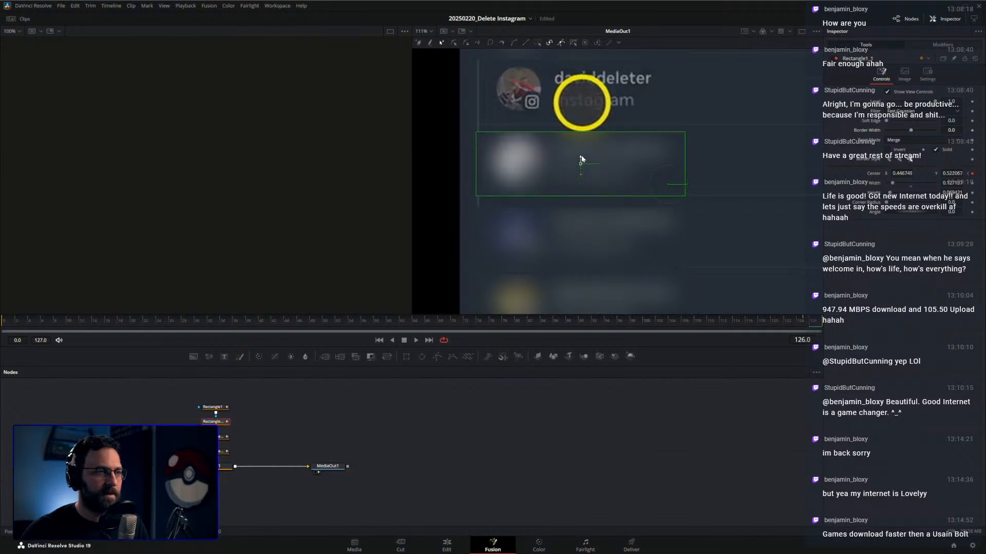
scroll(588, 155, "up", 3)
left_click(224, 408)
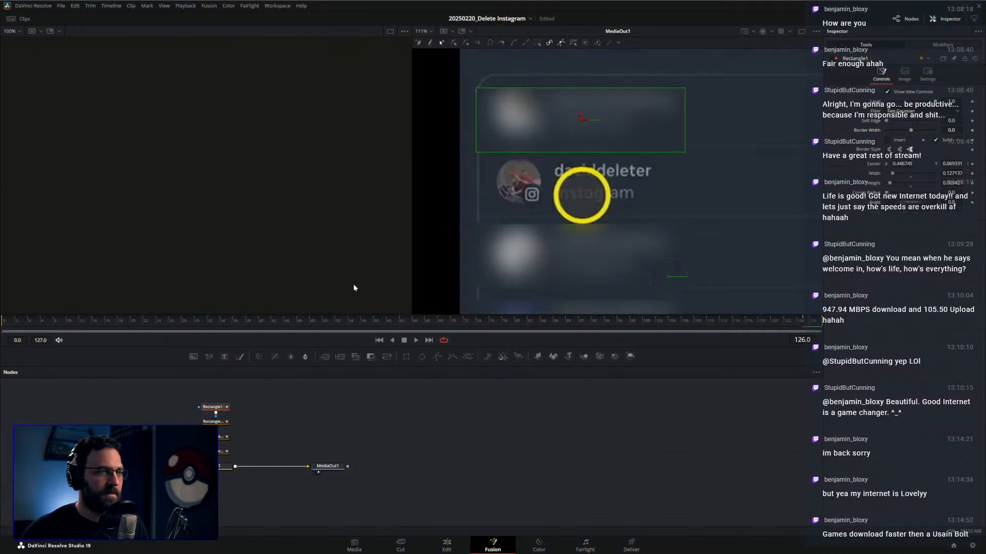
left_click_drag(581, 116, 580, 112)
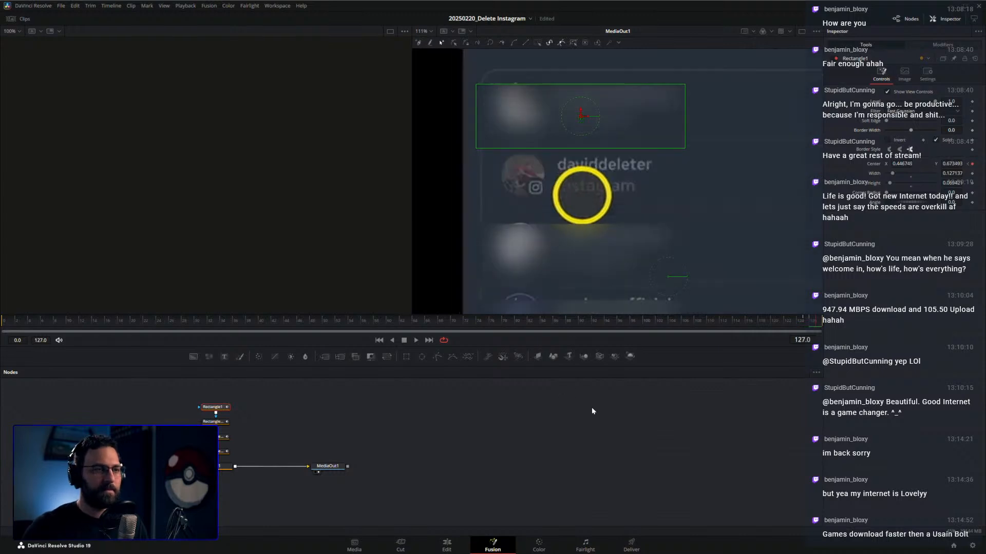
At frame 127, raise the Rectangle1_2, Rectangle1_1 and Rectangle1_3 blur masks, with the latter two at centre Y about 0.529 and 0.382.
scroll(652, 240, "down", 2)
scroll(654, 238, "down", 3)
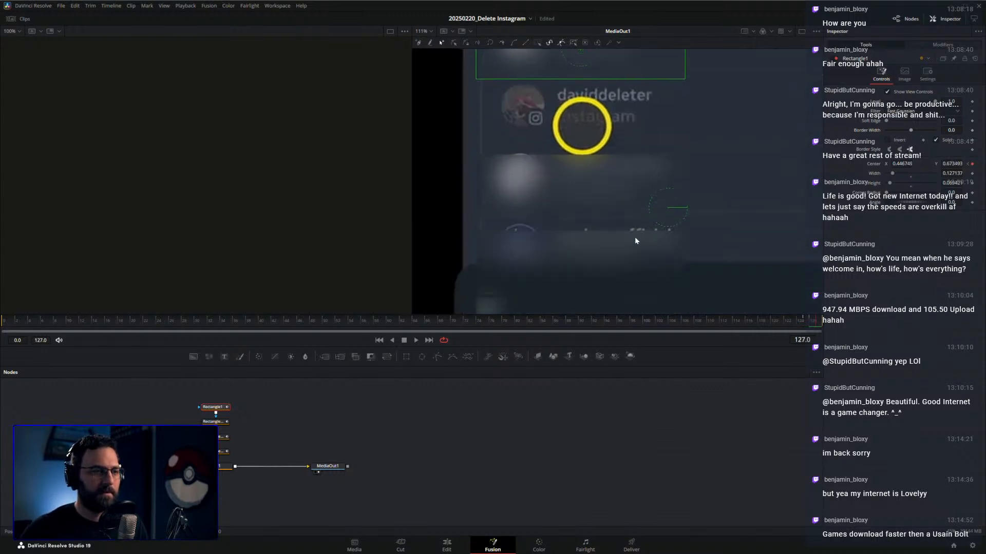
left_click(222, 454)
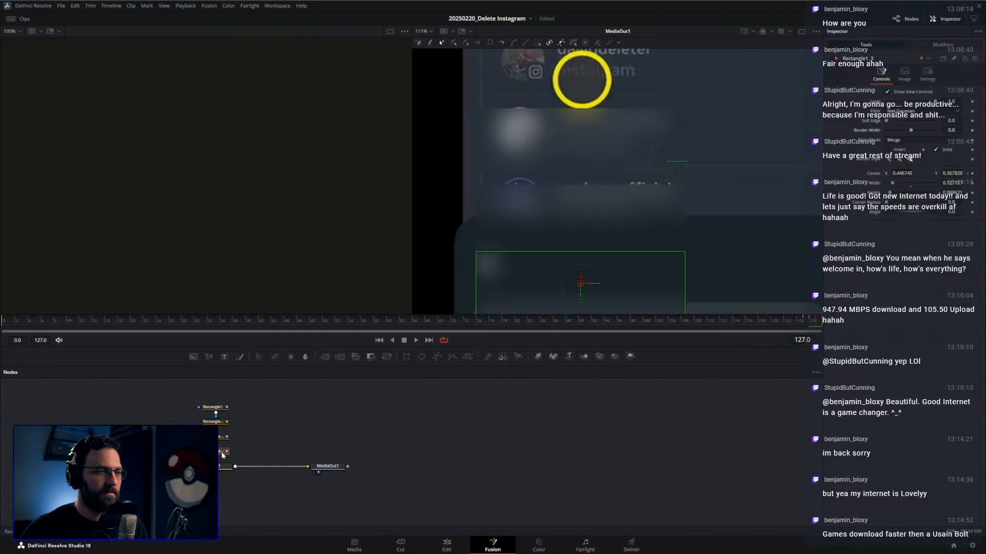
left_click(223, 439)
left_click_drag(581, 213, 581, 206)
left_click(217, 422)
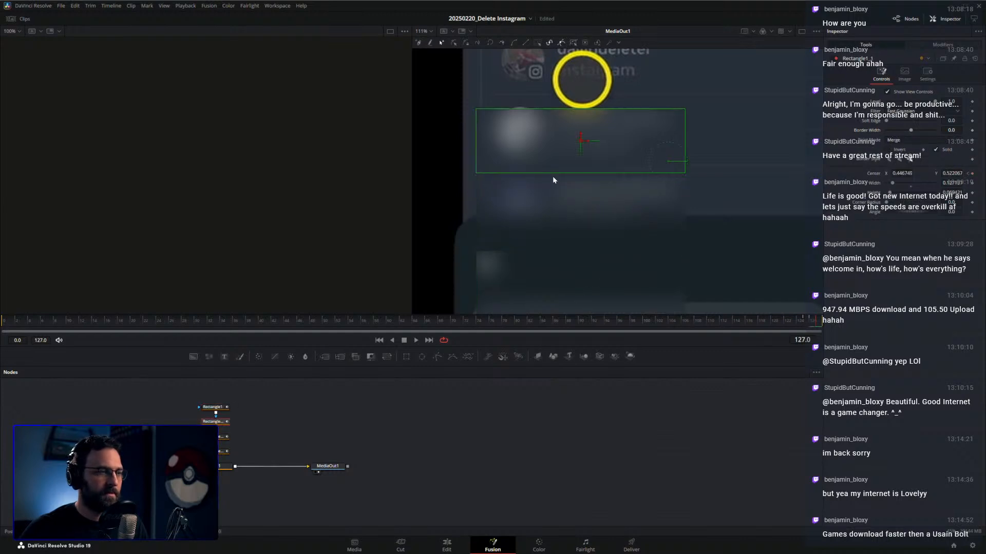
left_click_drag(580, 137, 580, 131)
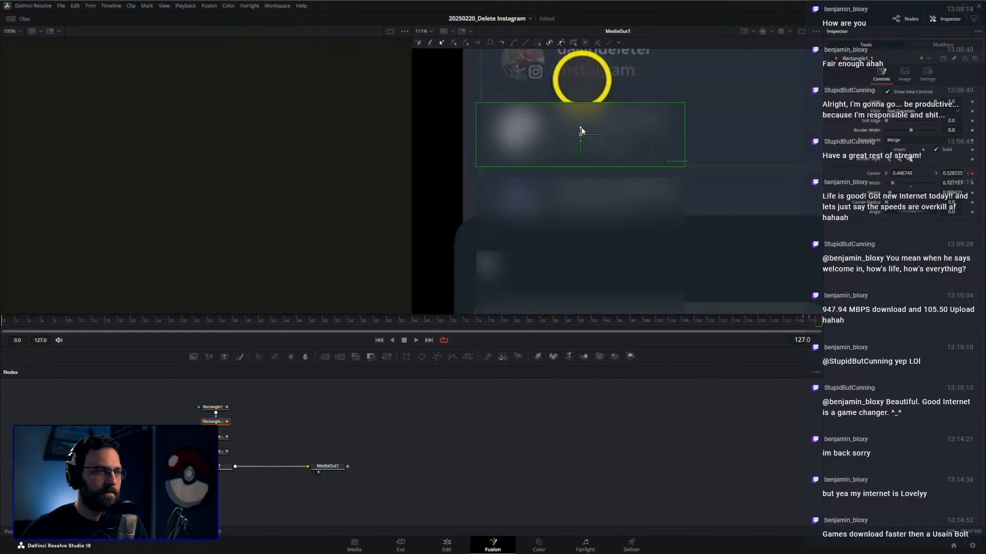
left_click(221, 452)
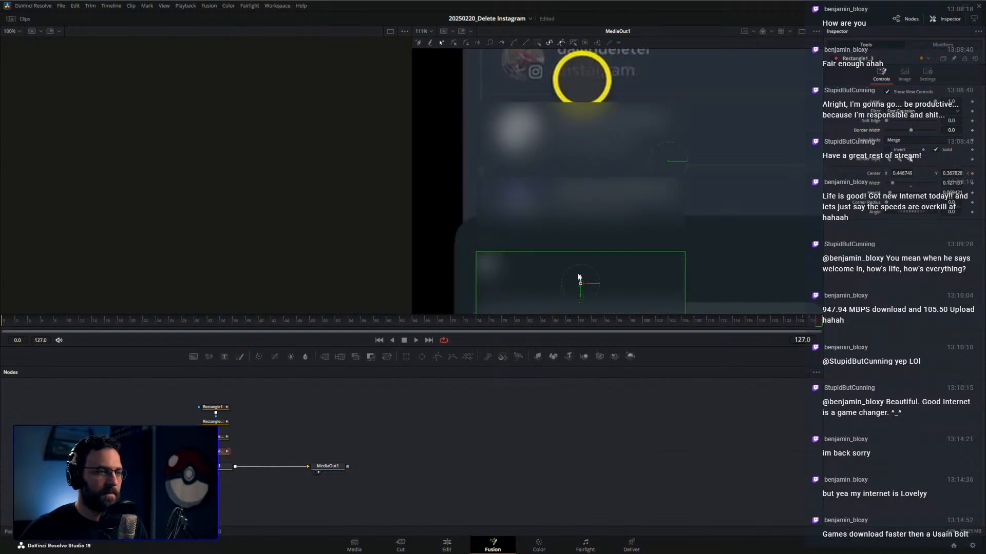
mouse_move(580, 276)
left_mouse_down()
mouse_move(584, 255)
mouse_move(583, 263)
left_mouse_up()
Raise the Rectangle1 blur mask to centre Y about 0.681 at frame 127 and compare it with the neighbouring frame.
scroll(605, 242, "up", 8)
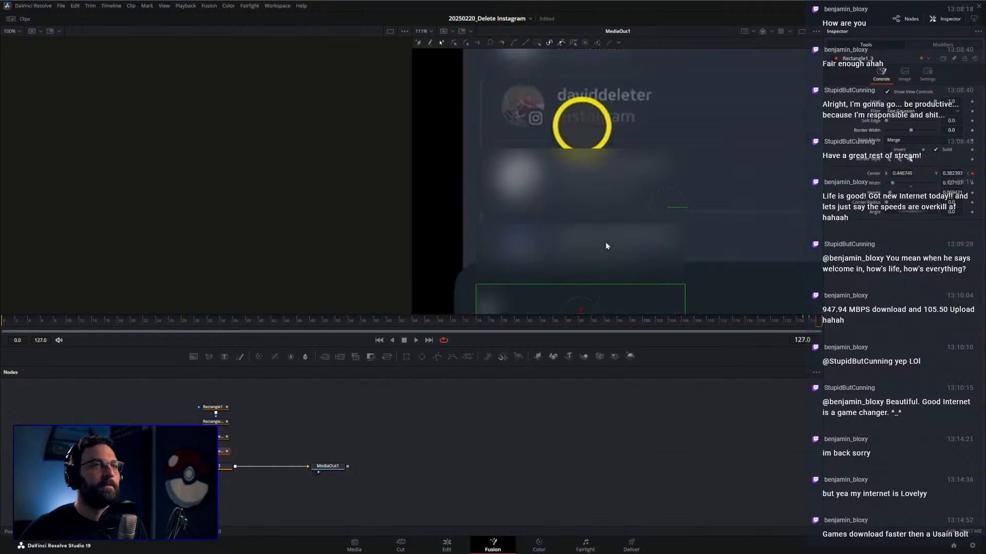
left_click(211, 408)
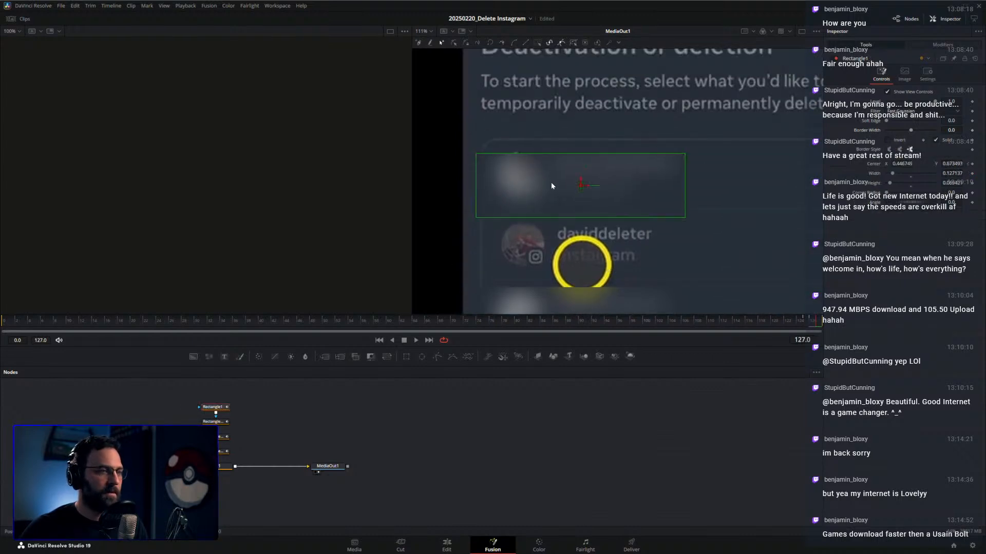
left_click_drag(582, 176, 582, 170)
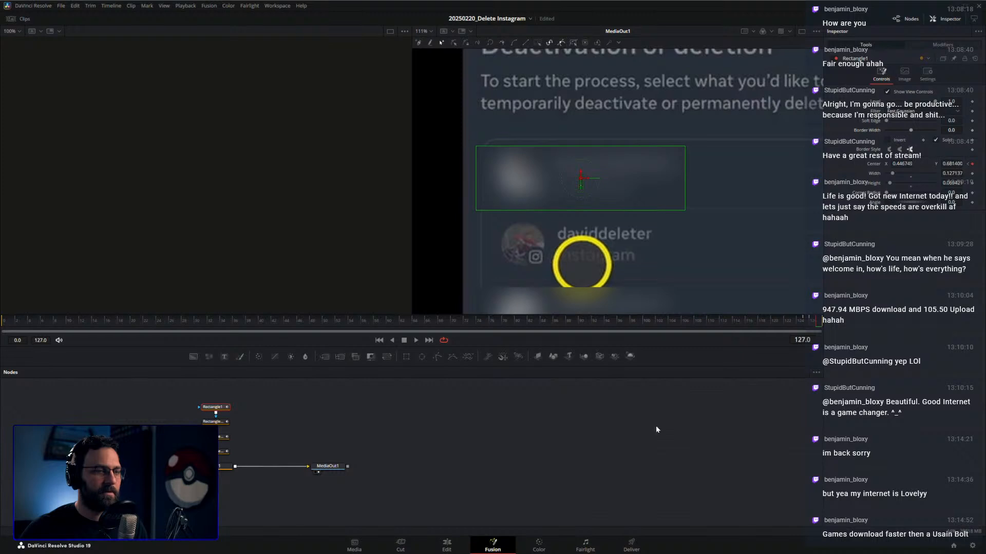
key("Right")
key("Left")
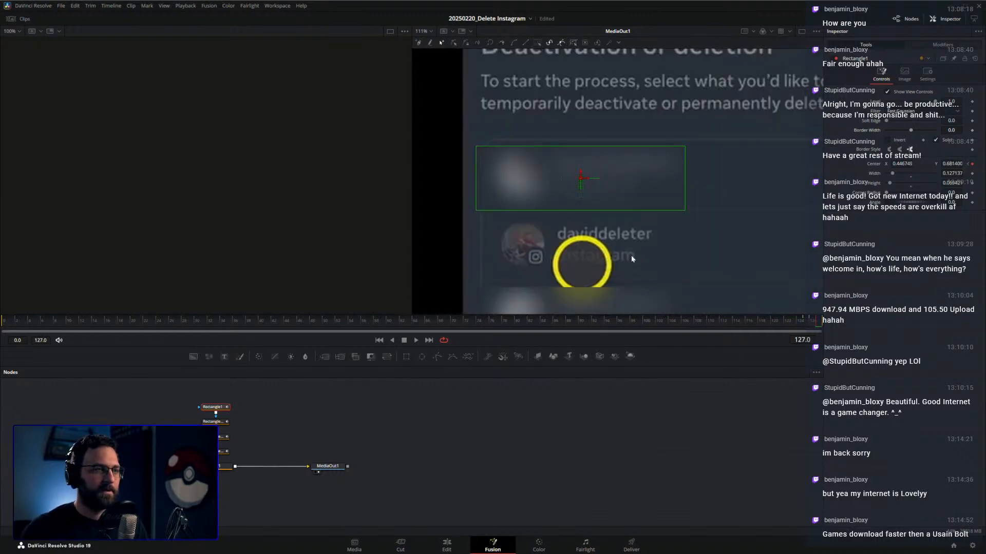
scroll(631, 254, "down", 10)
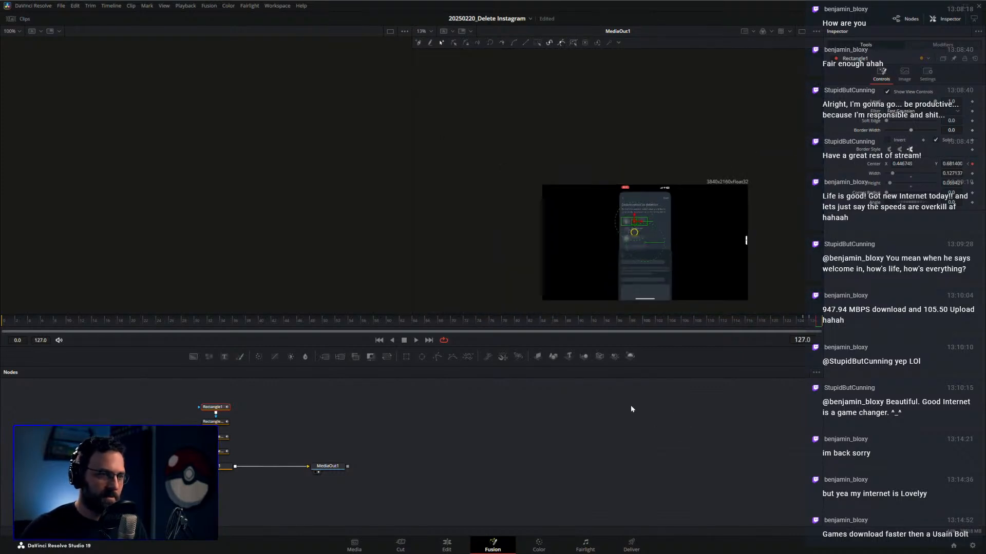
left_click(446, 546)
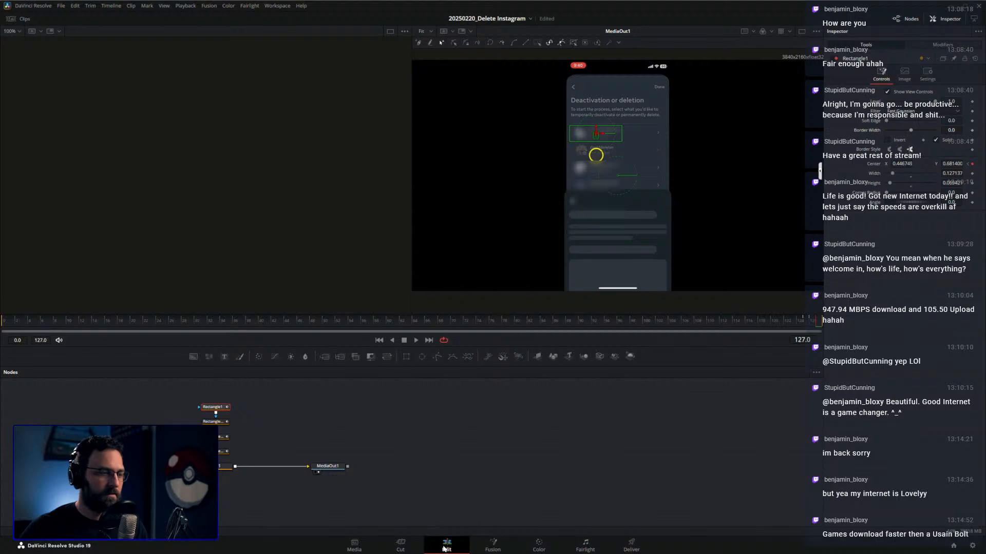
left_click_drag(448, 368, 590, 408)
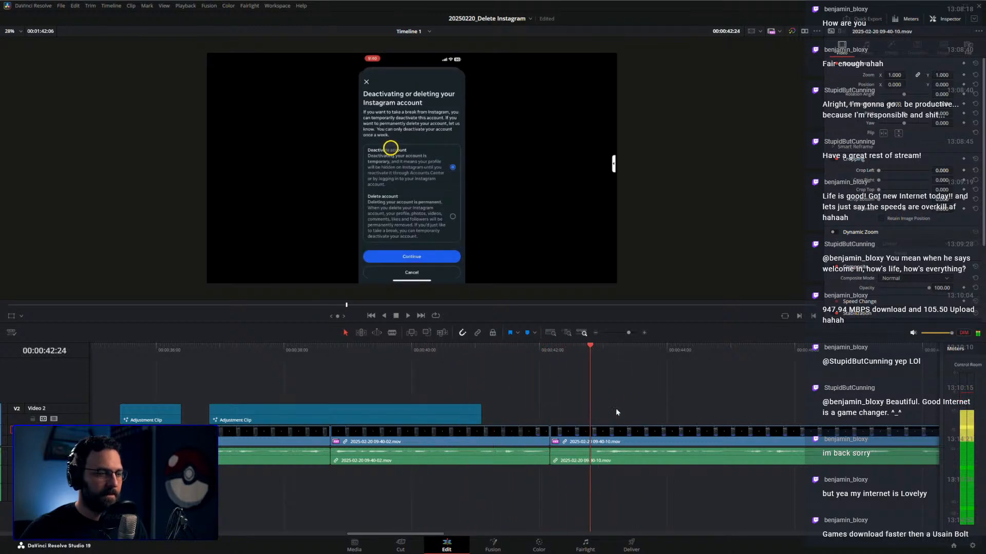
key("ctrl+shift+[")
scroll(679, 386, "down", 2)
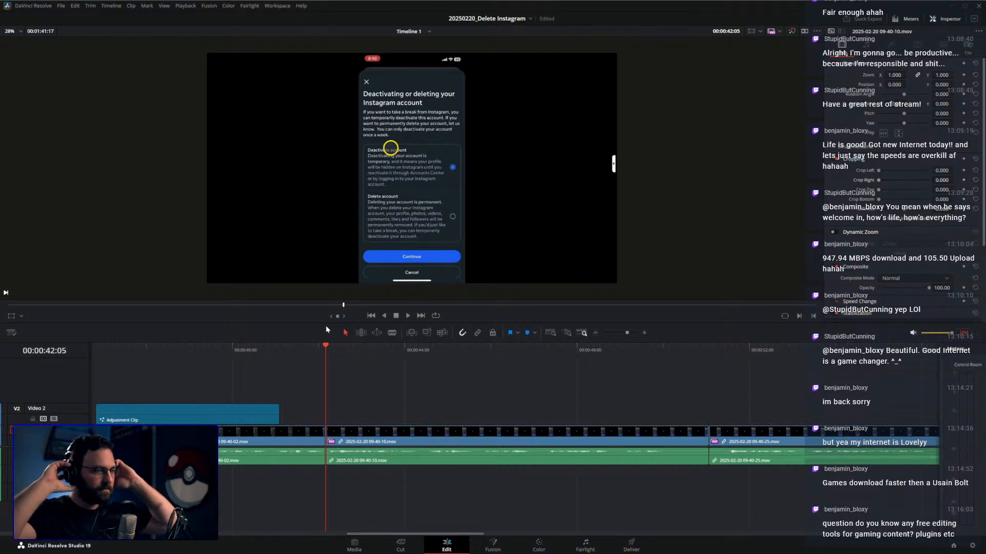
key("super")
mouse_move(506, 547)
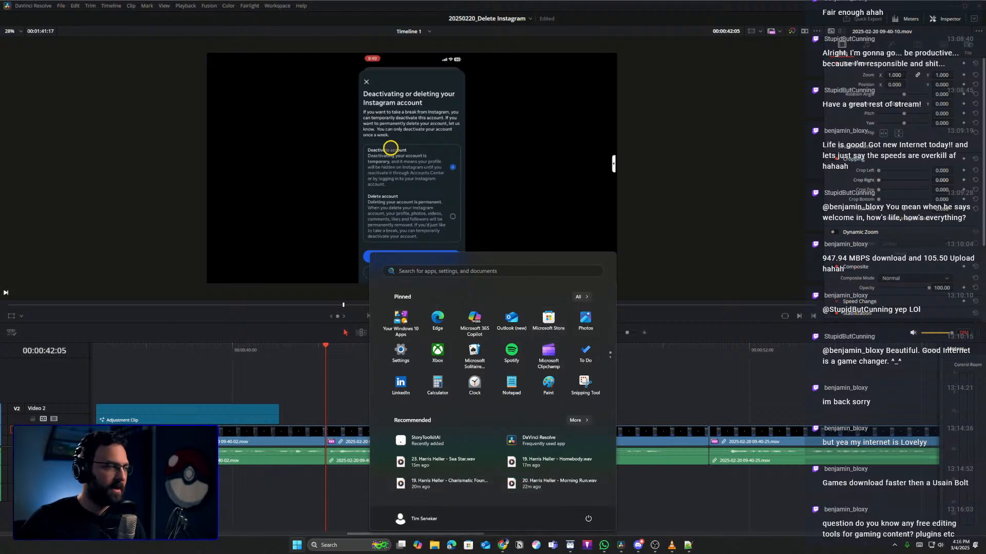
key("Escape")
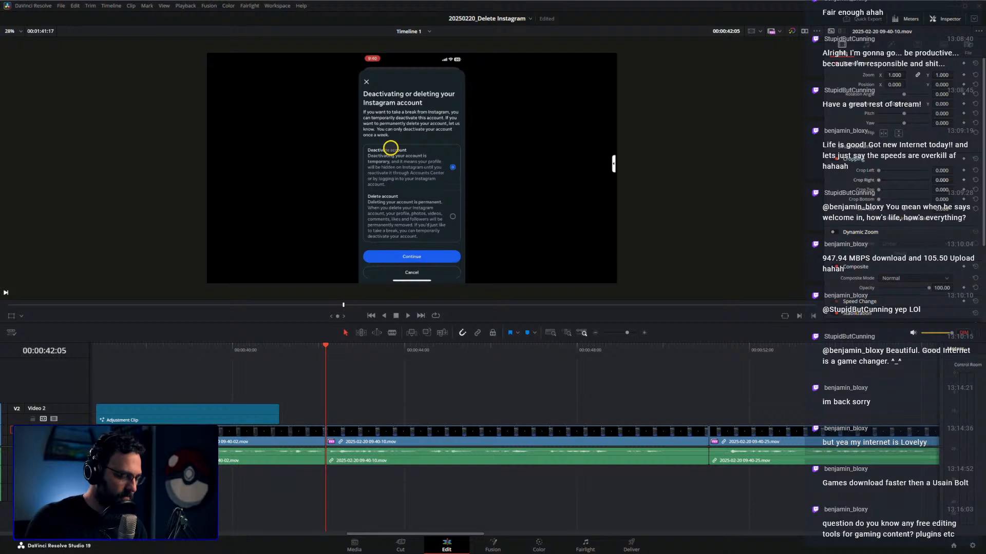
Bring the browser window with mralextech.com over the editor and highlight the Free Davinci Resolve Plugins heading.
left_click_drag(440, 553, 515, 45)
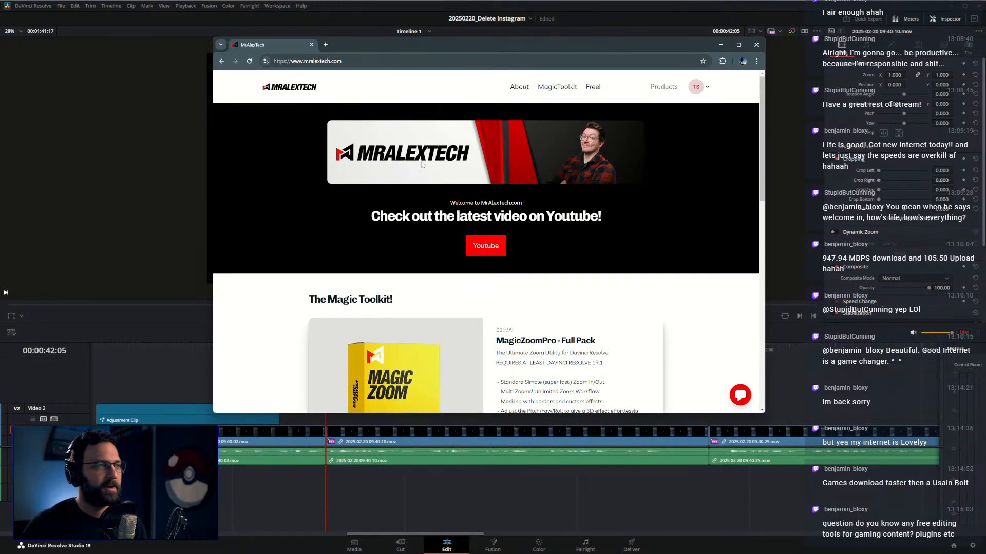
scroll(433, 172, "down", 10)
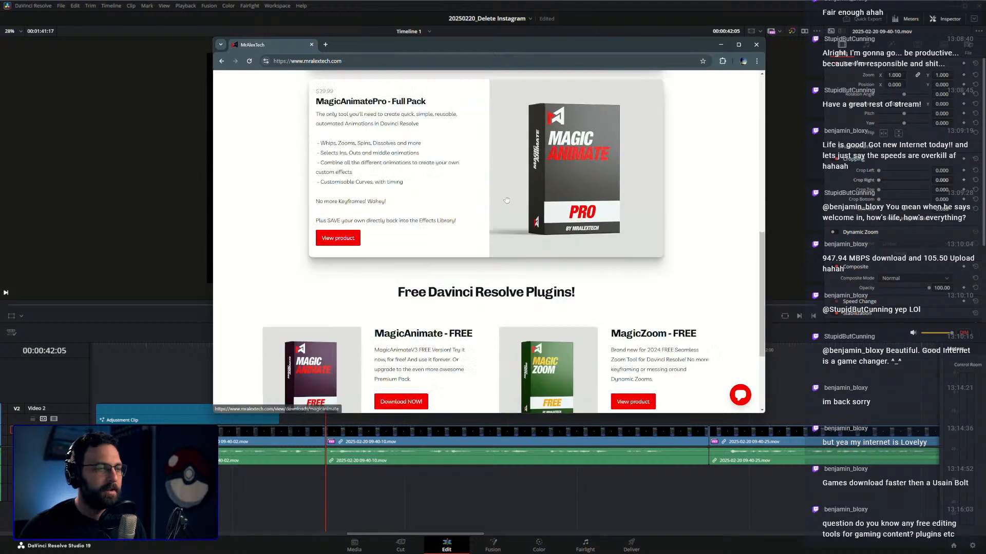
left_click_drag(397, 154, 599, 164)
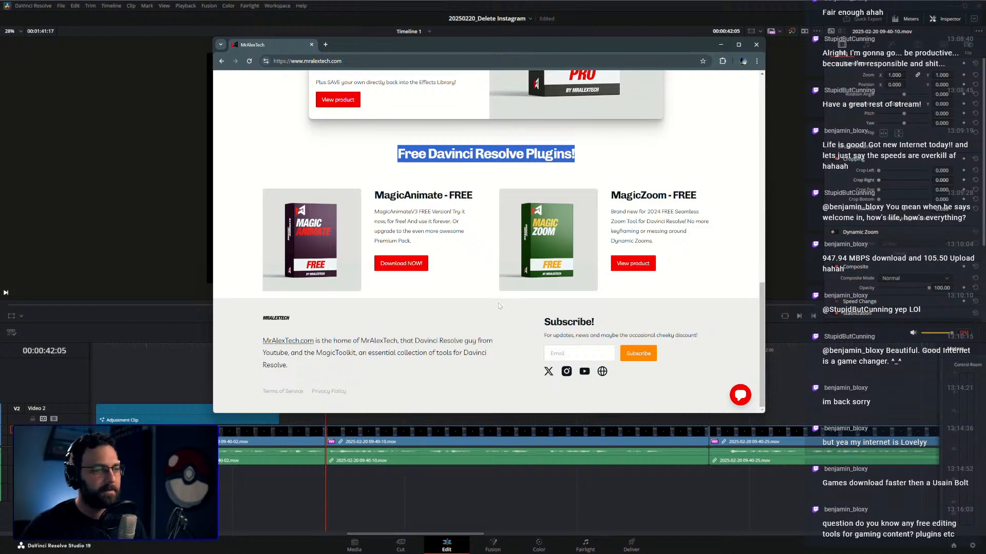
Review the MagicZoomPro and MagicAnimatePro packs and the free MagicAnimate and MagicZoom plugins on the page.
scroll(498, 306, "up", 10)
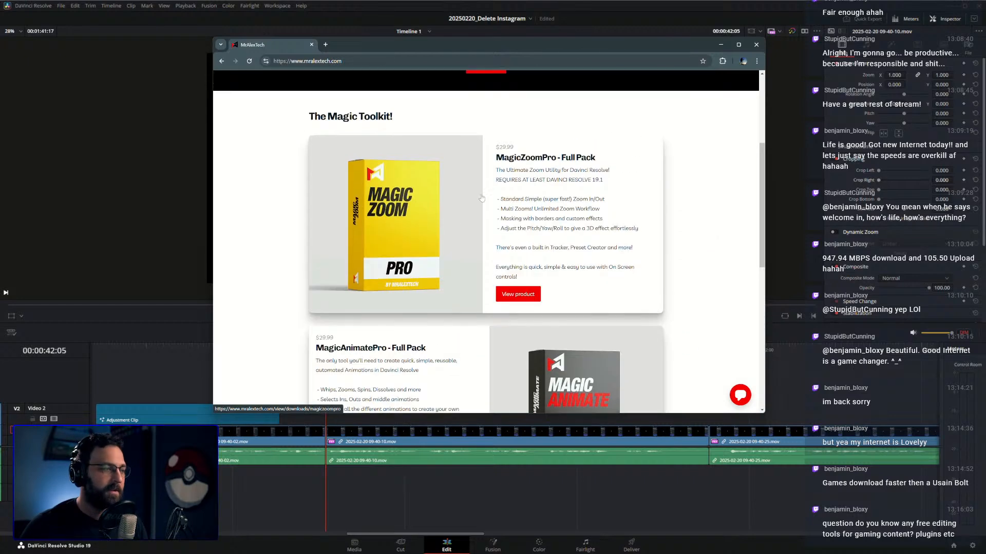
scroll(431, 216, "down", 3)
scroll(387, 233, "up", 1)
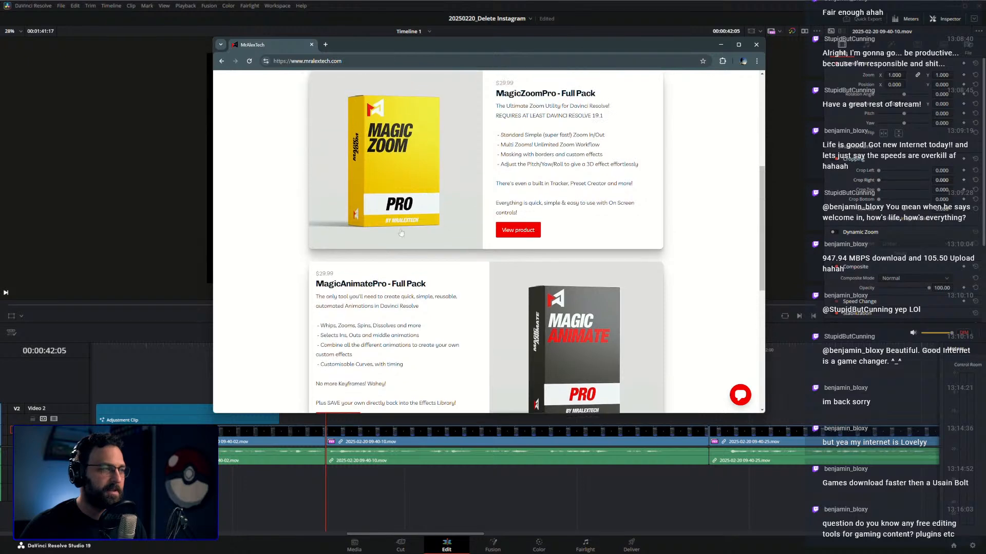
scroll(589, 308, "up", 5)
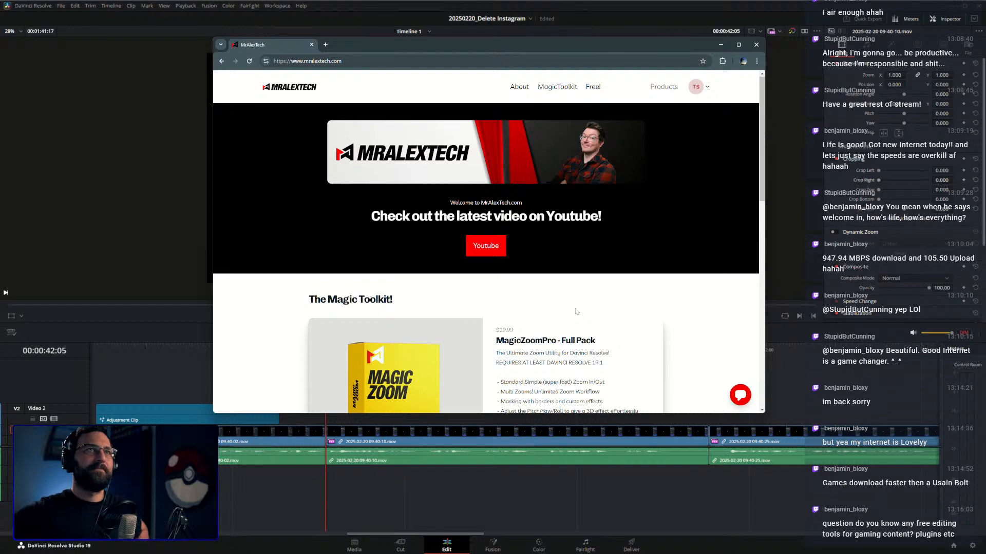
scroll(531, 288, "down", 10)
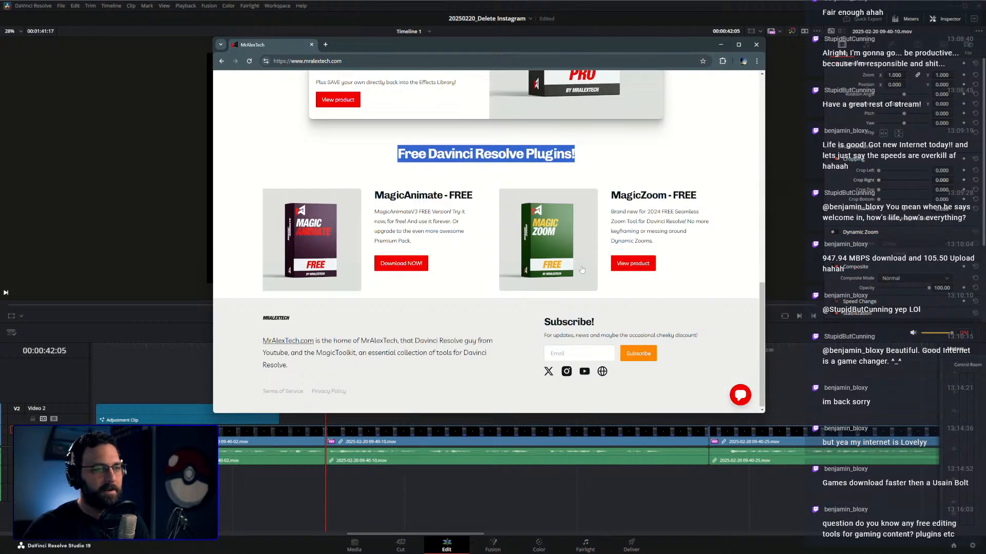
left_click(620, 156)
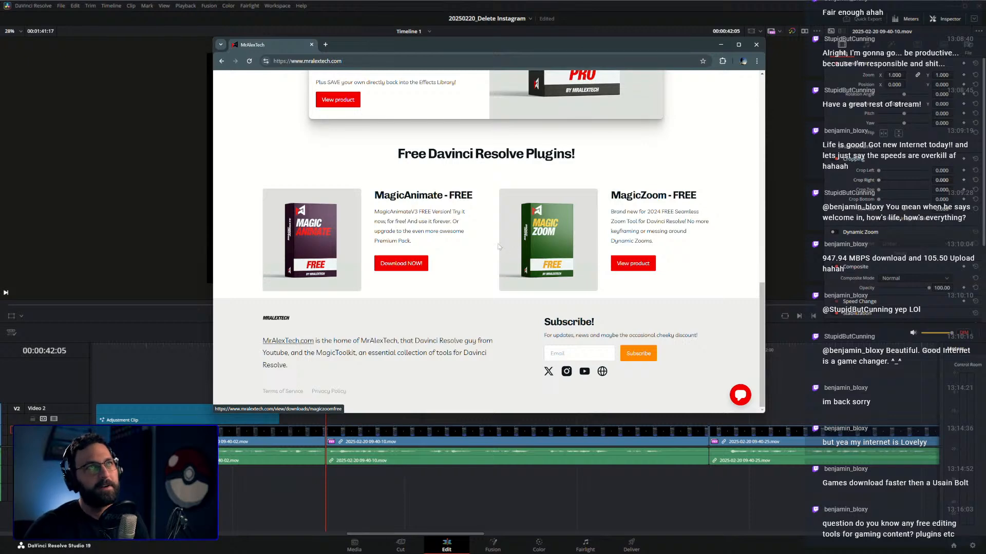
scroll(516, 277, "up", 12)
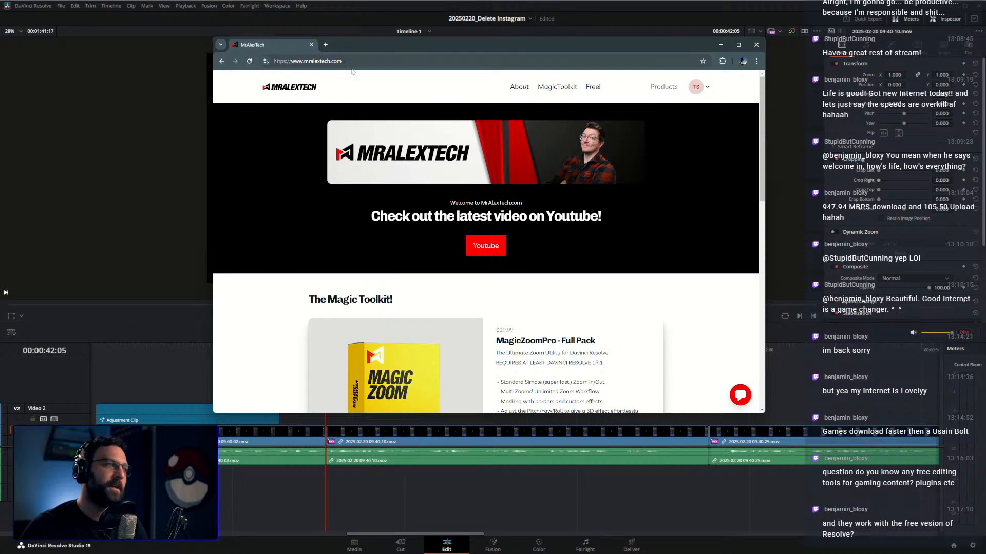
scroll(426, 218, "down", 10)
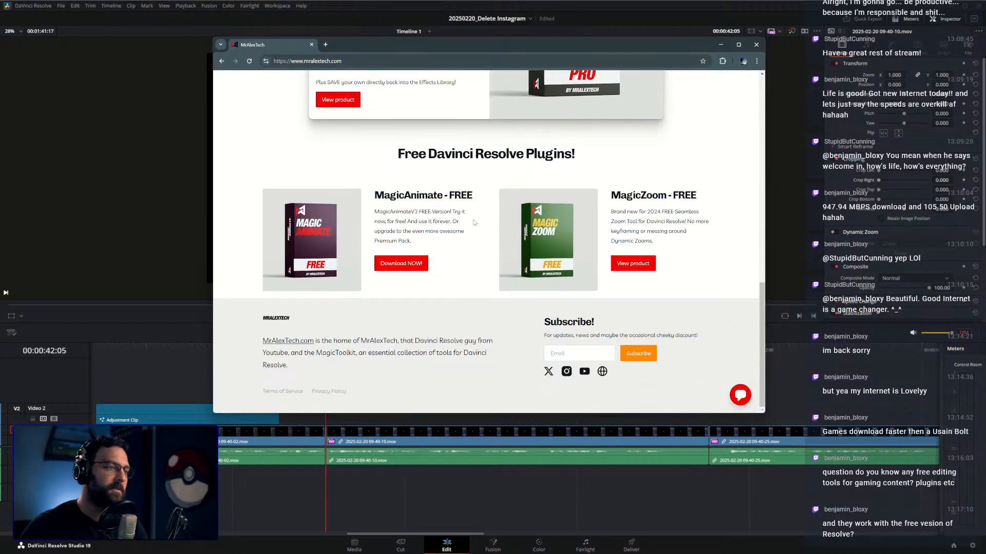
Open wipptemplates.com/expressions/ and go to the site's products shop page.
left_click(327, 61)
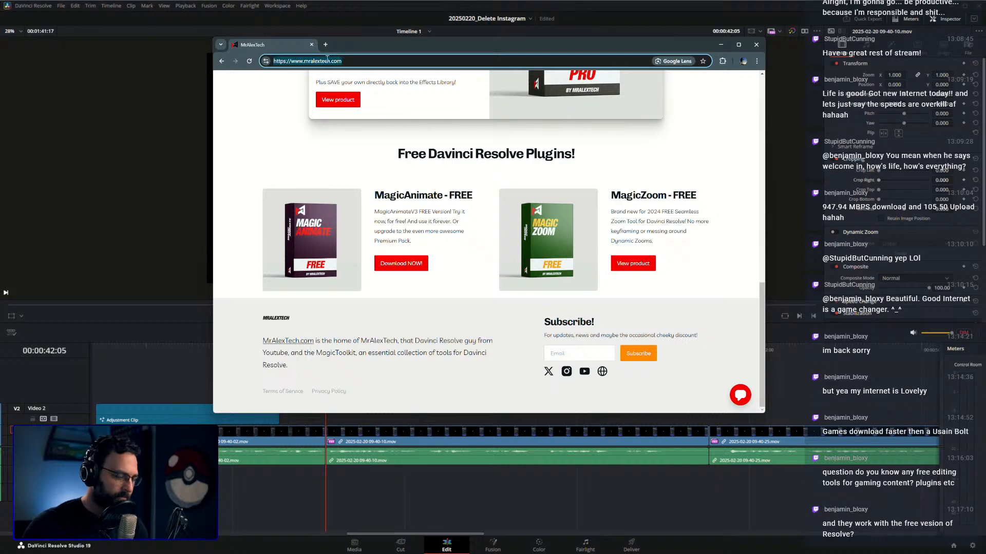
type("wipptemplates.com/expressions/")
key("Return")
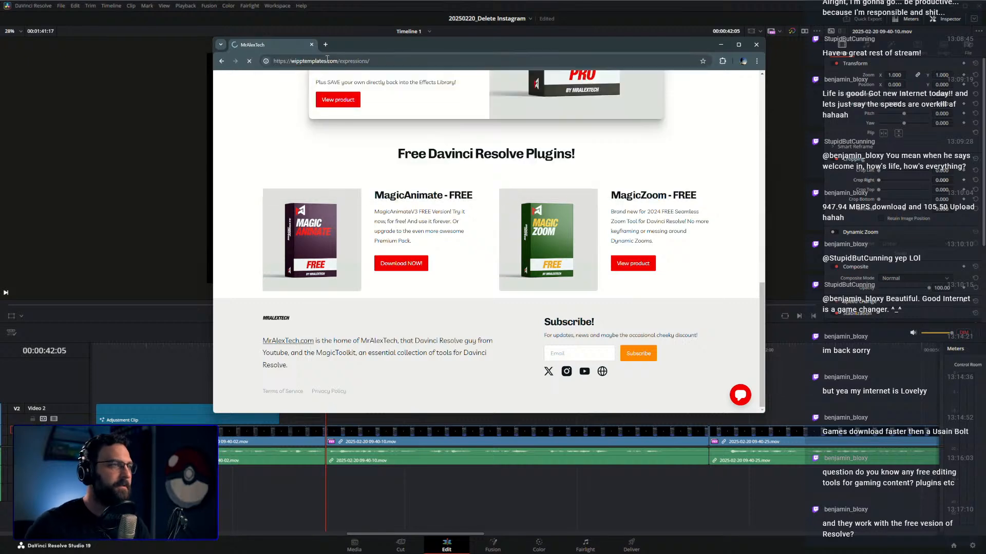
mouse_move(414, 88)
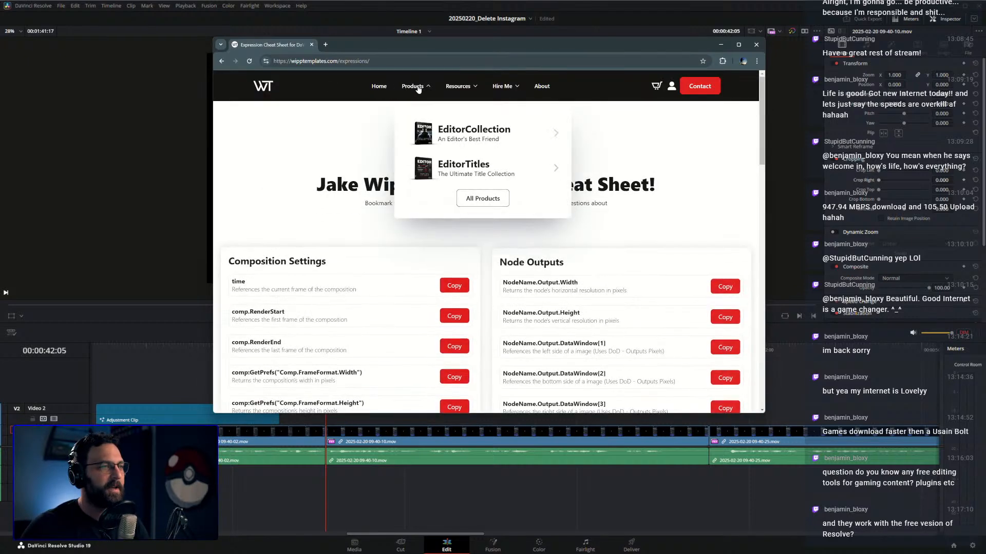
left_click(416, 89)
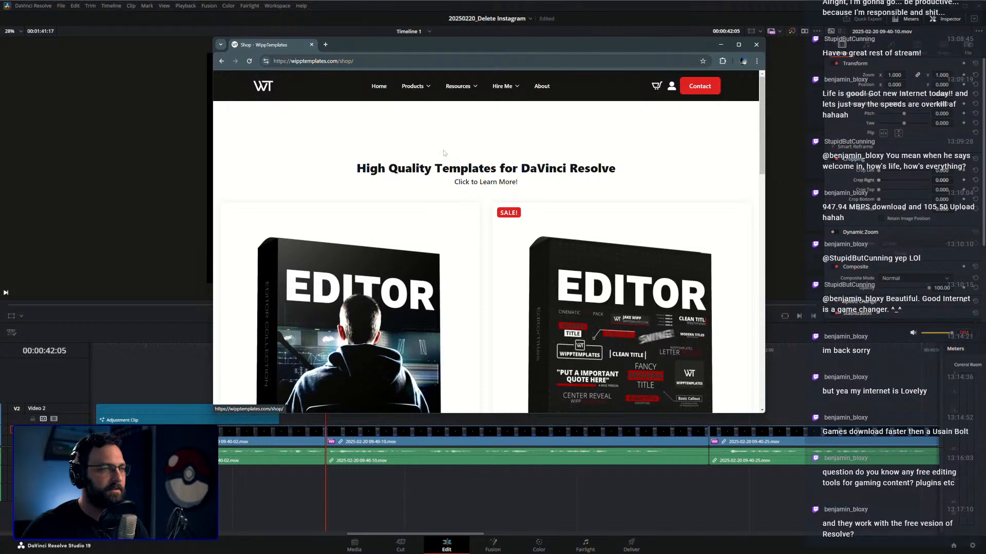
Open the EditorCollection Lite product from the shop and review its system information and included effects, generators and transitions.
scroll(452, 164, "down", 7)
scroll(485, 199, "down", 1)
scroll(489, 197, "down", 1)
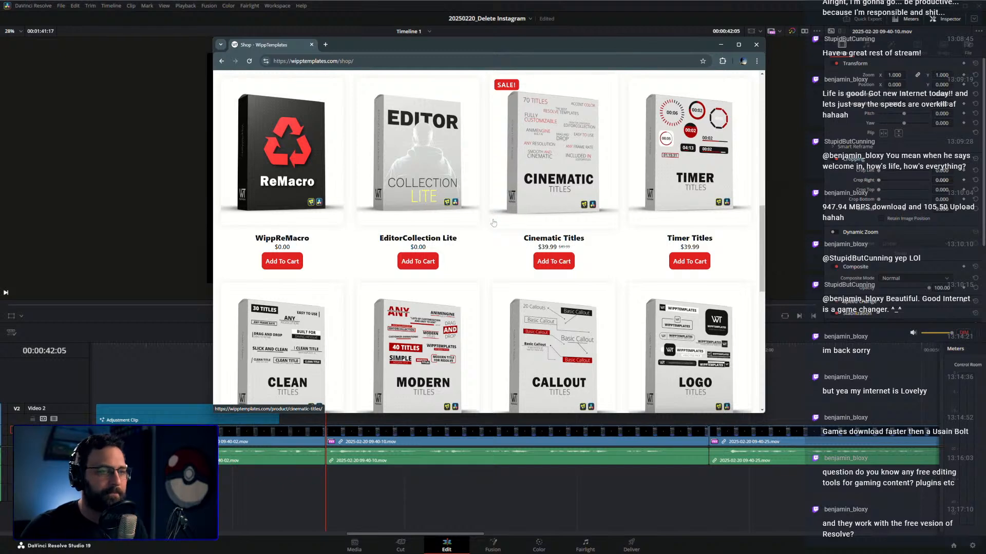
left_click(470, 211)
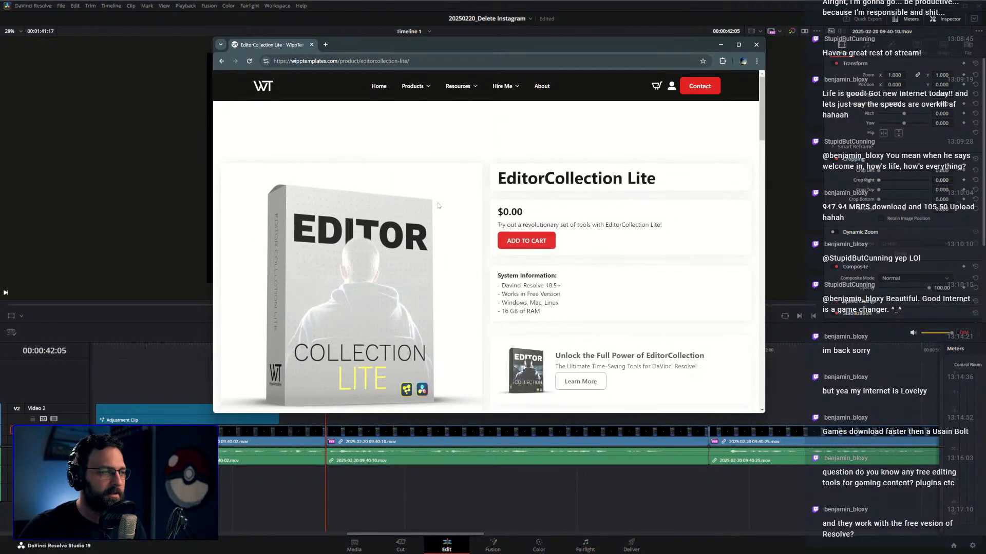
scroll(469, 208, "down", 1)
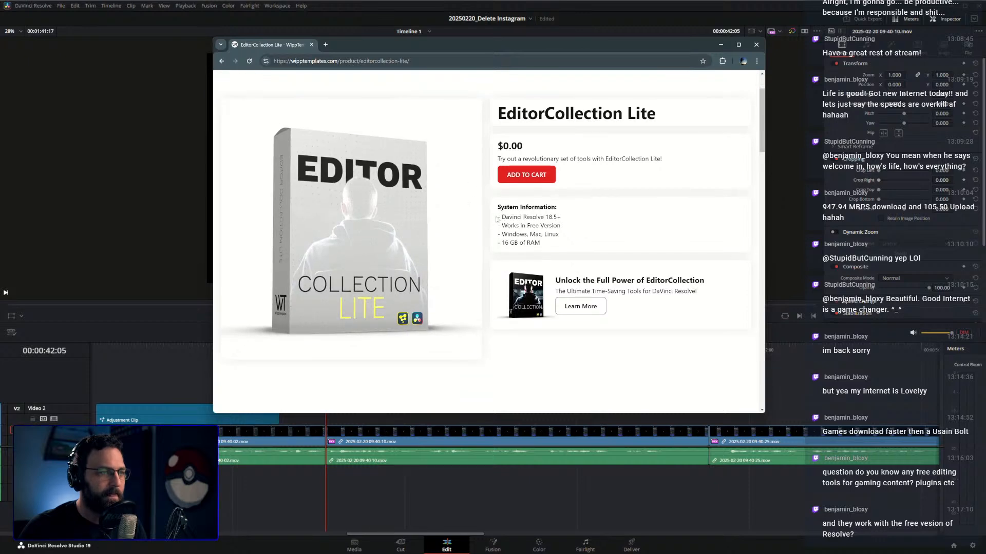
scroll(497, 253, "down", 6)
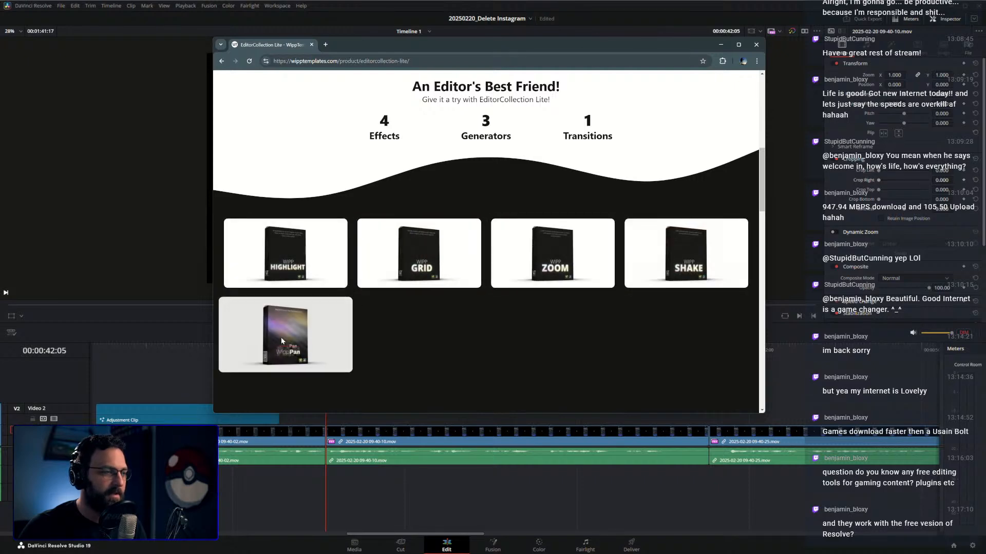
scroll(557, 286, "up", 1)
scroll(559, 286, "up", 8)
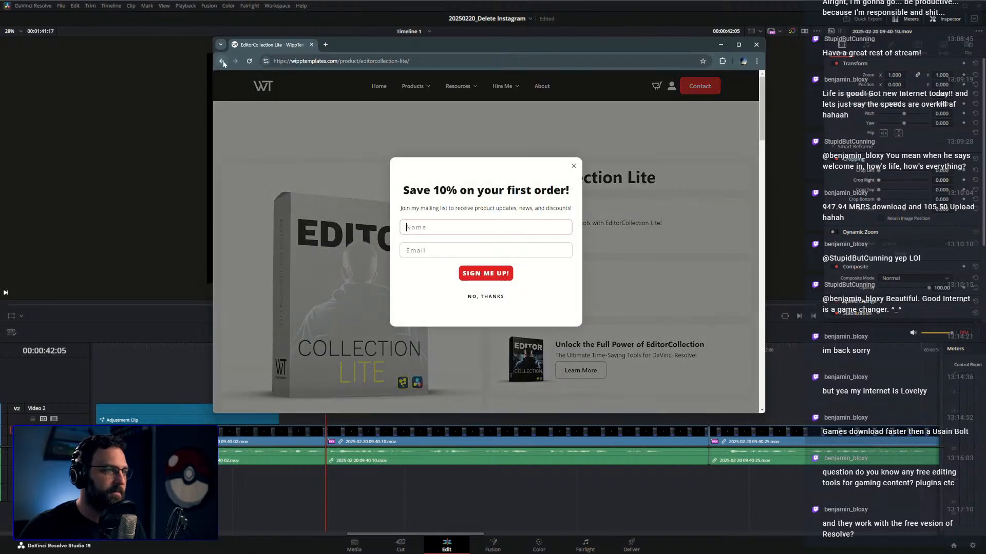
Return to the WippTemplates shop listing and look over the paid and free title packs, tools and collections.
left_click(221, 60)
scroll(461, 164, "down", 8)
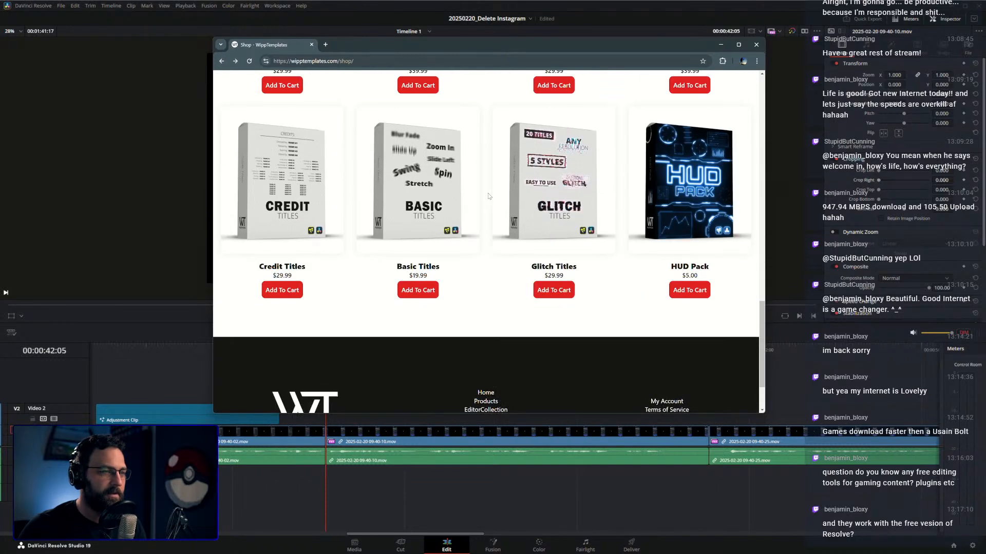
scroll(489, 196, "up", 7)
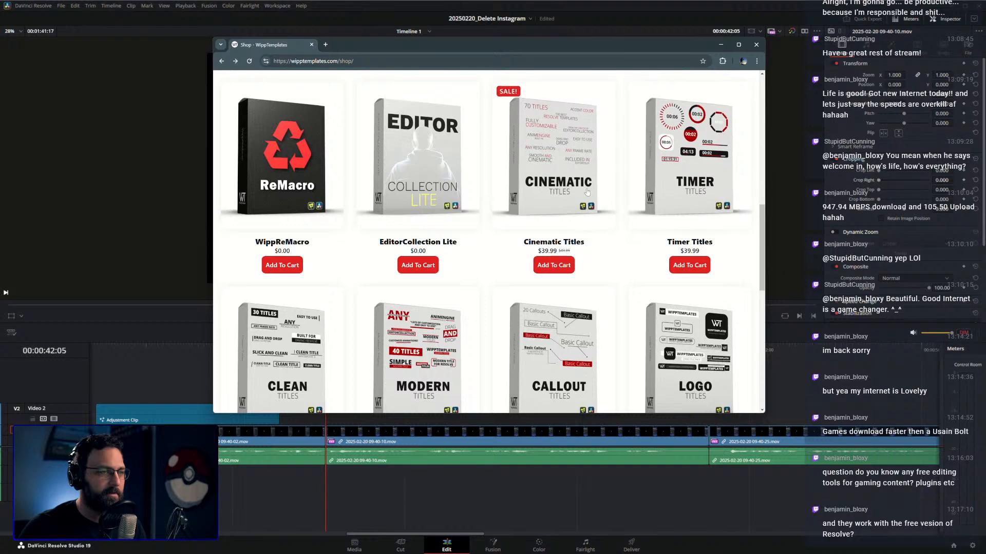
scroll(589, 284, "down", 3)
scroll(589, 285, "down", 1)
scroll(554, 293, "up", 8)
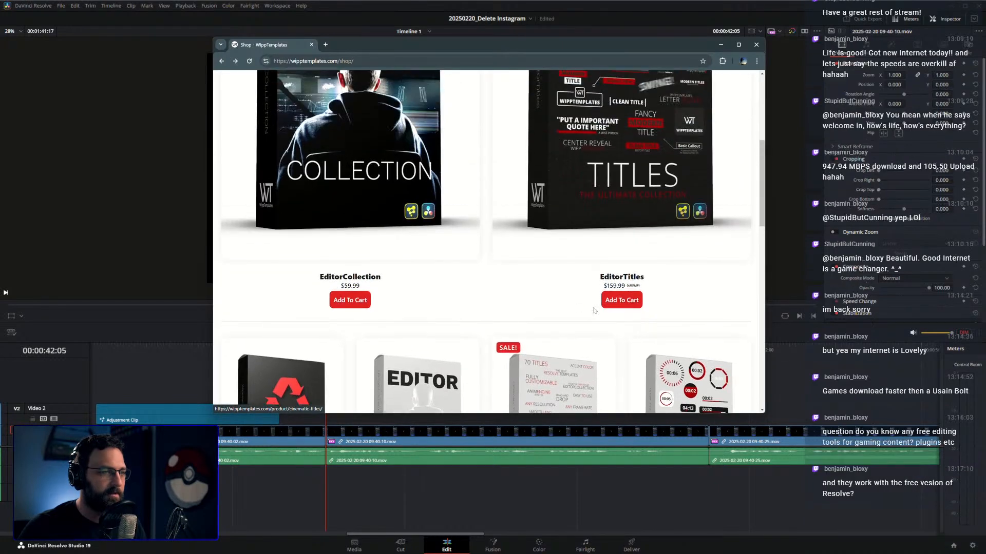
scroll(533, 298, "up", 4)
scroll(386, 91, "down", 4)
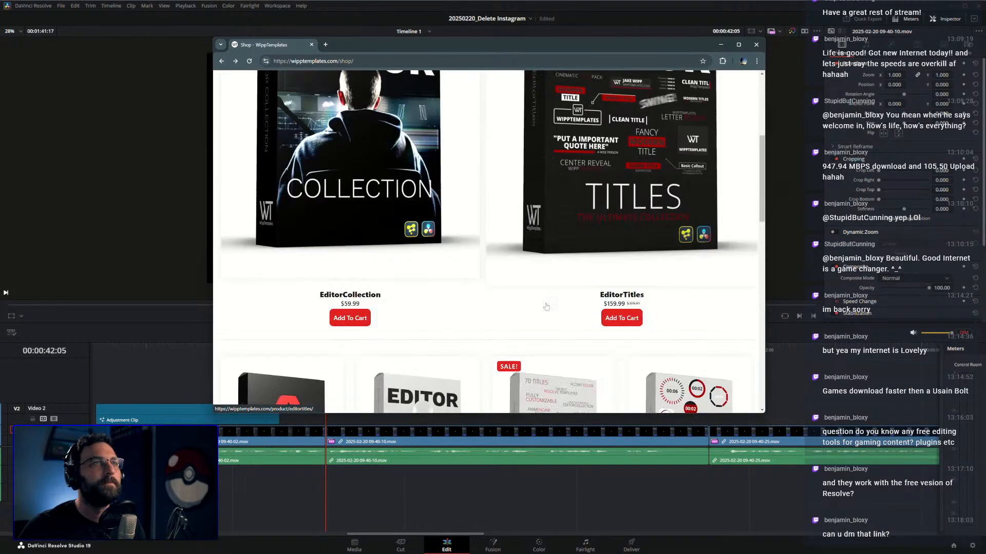
Share the wipptemplates.com/shop/ address in the stream chat, and likewise the mralextech.com address using a temporary new tab.
key("ctrl+l")
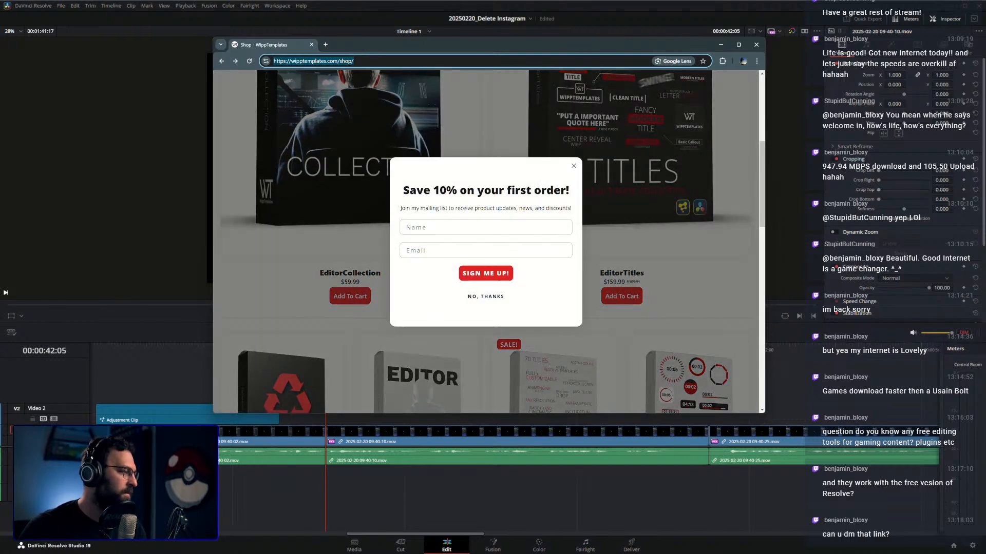
key("alt+Tab")
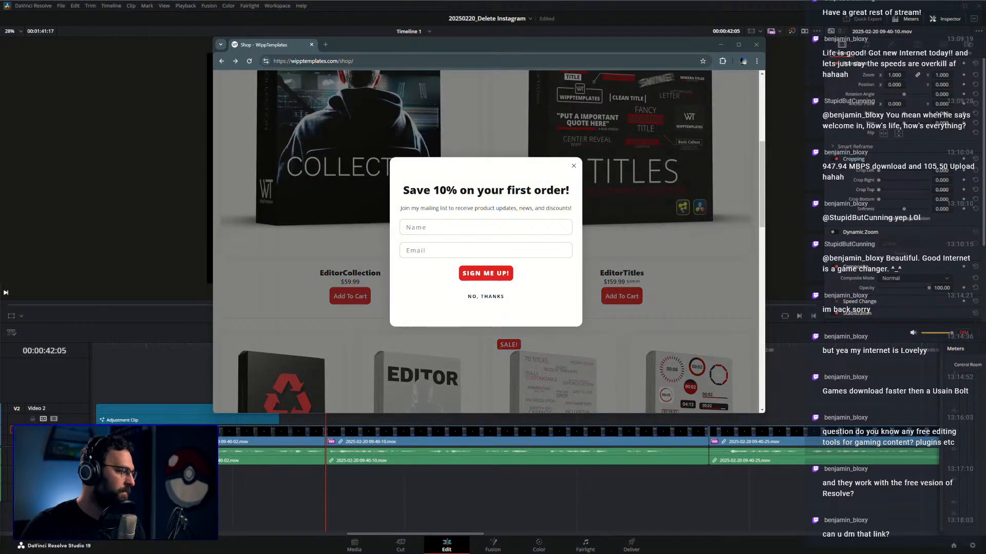
left_click(326, 44)
type("mralextech.com")
key("Return")
left_click(344, 59)
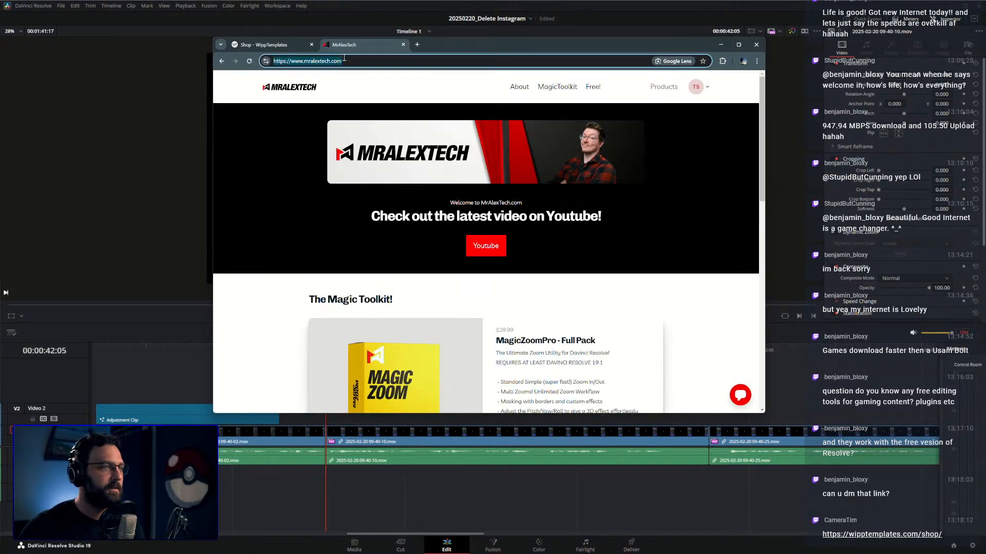
key("alt+Tab")
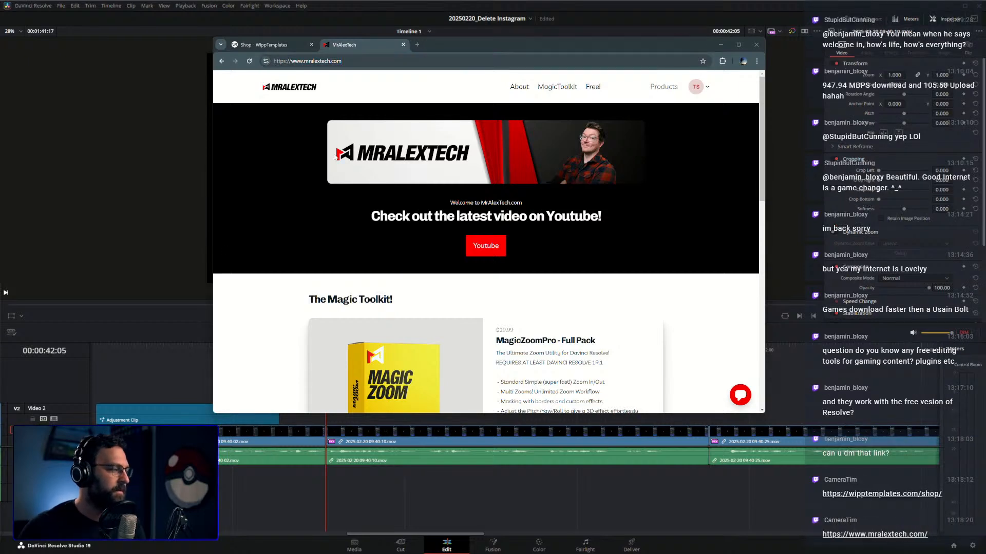
left_click(403, 45)
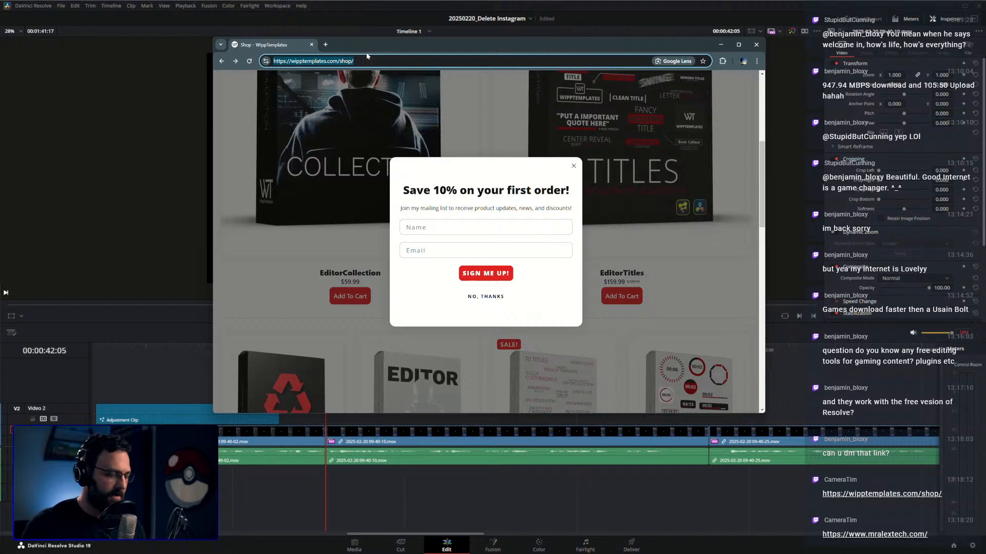
Go to stirlingsupply.co and open its Plugins and Presets collection.
type("Pat")
key("BackSpace")
key("BackSpace")
key("BackSpace")
type("D")
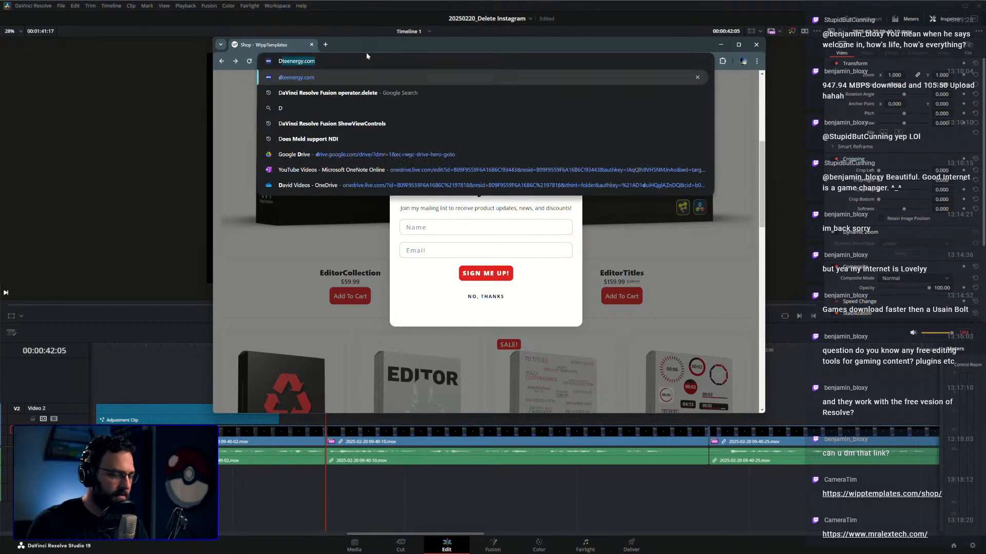
key("BackSpace")
key("BackSpace")
type("Str")
key("BackSpace")
key("BackSpace")
type("irling")
type("Su")
type("y.com")
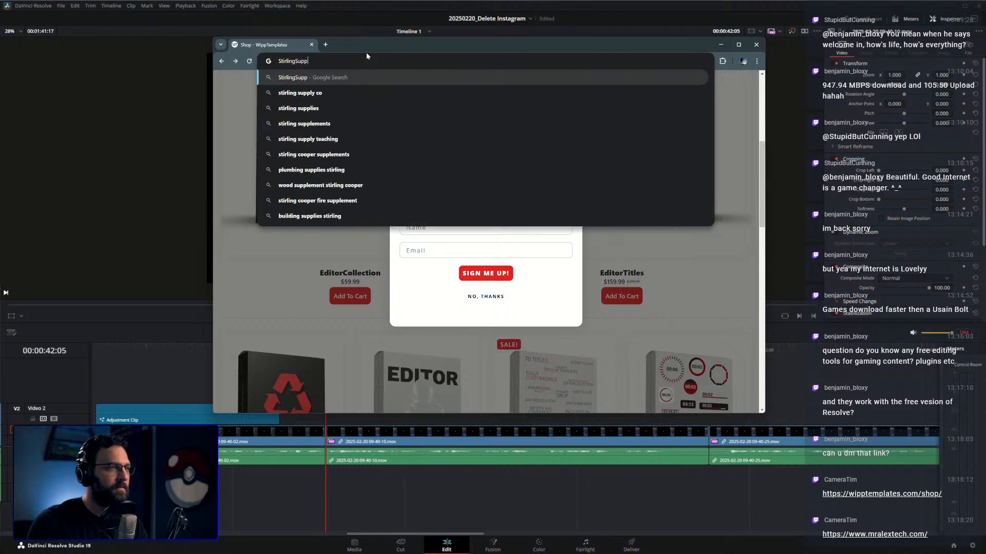
key("Return")
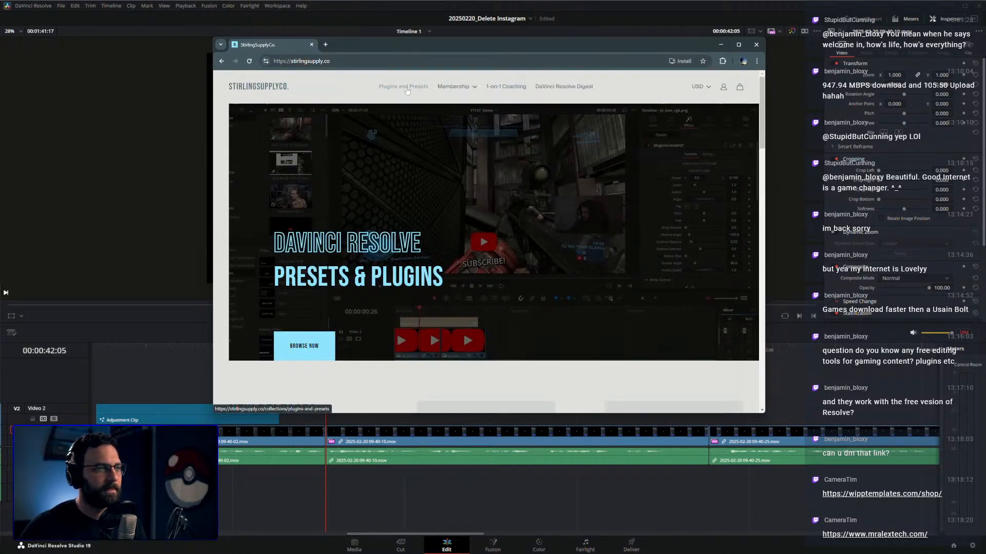
left_click(407, 90)
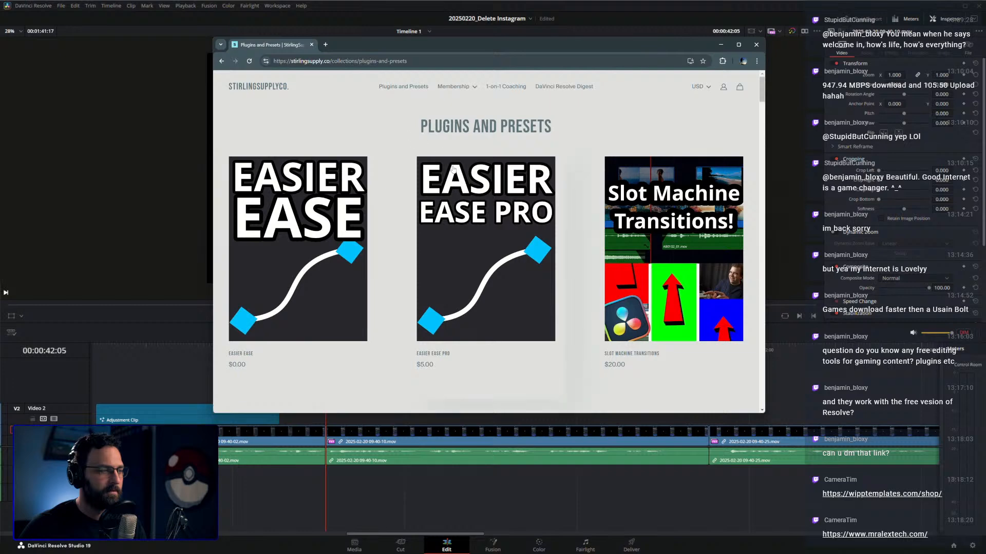
Share the Plugins and Presets page's address in the stream chat and browse the collection's free and paid items.
scroll(411, 154, "down", 3)
scroll(408, 141, "up", 3)
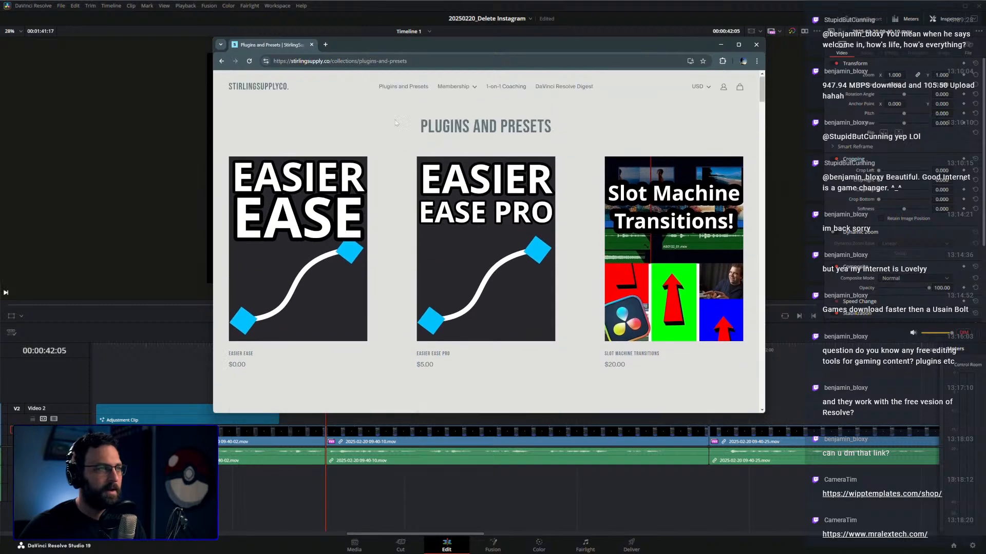
left_click(344, 59)
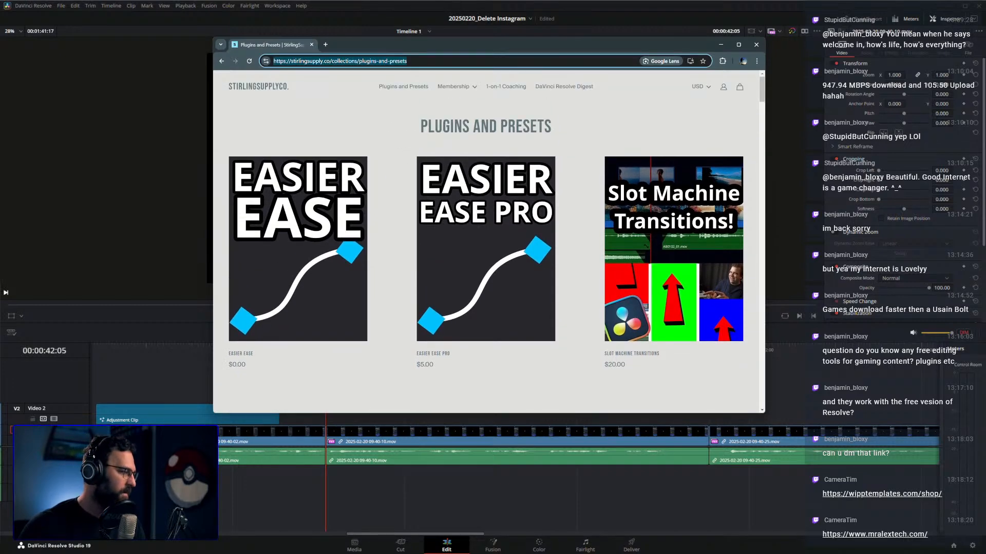
key("alt+Tab")
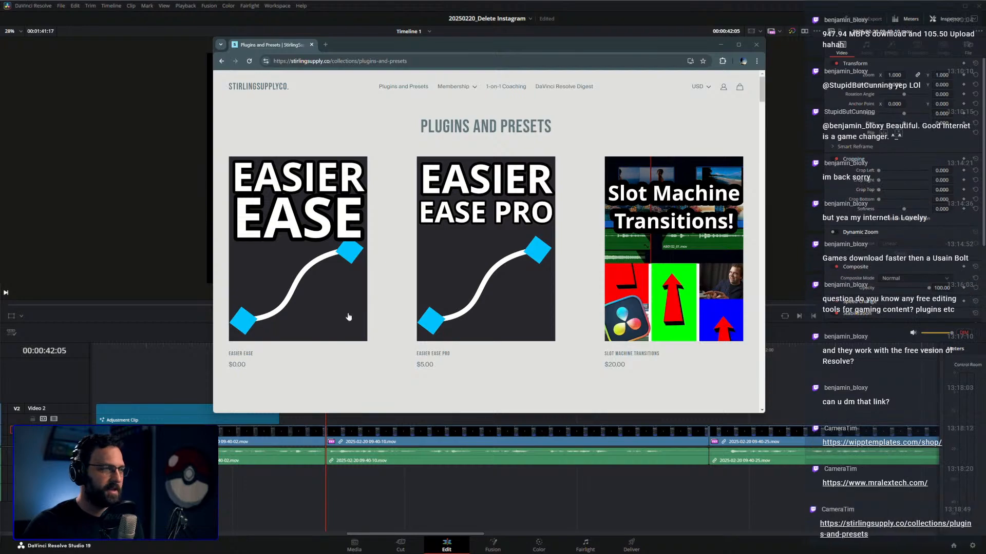
scroll(493, 225, "down", 5)
scroll(513, 224, "down", 5)
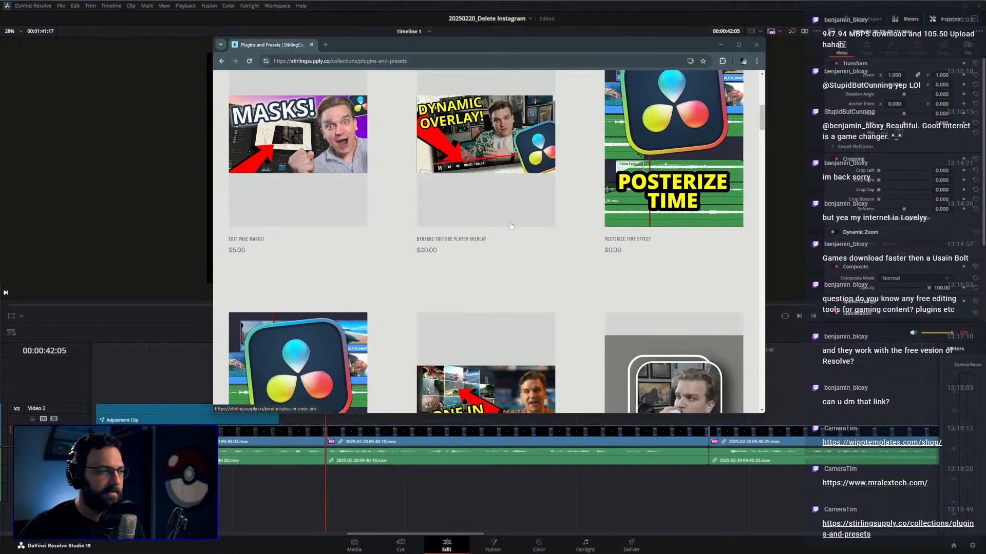
scroll(393, 260, "down", 6)
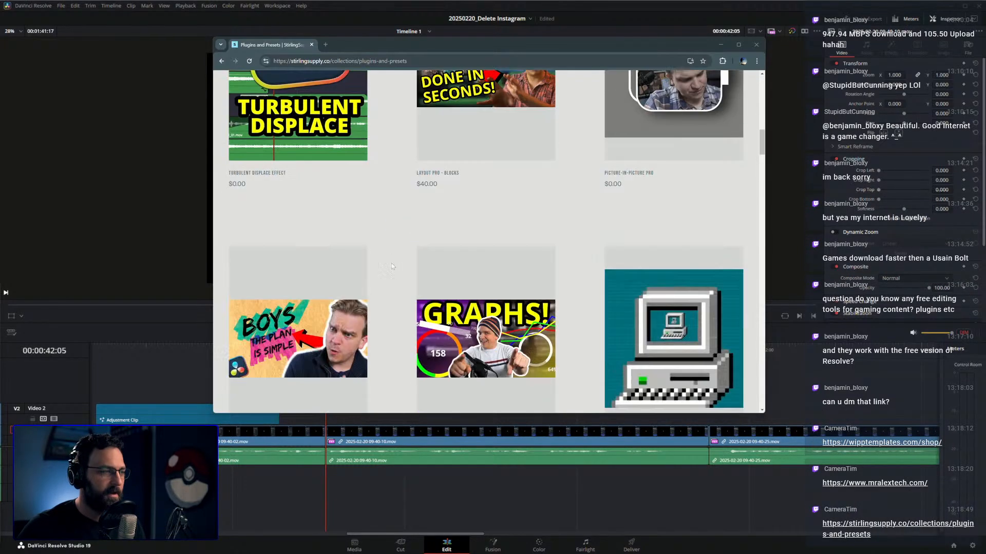
scroll(400, 254, "up", 10)
scroll(401, 246, "up", 2)
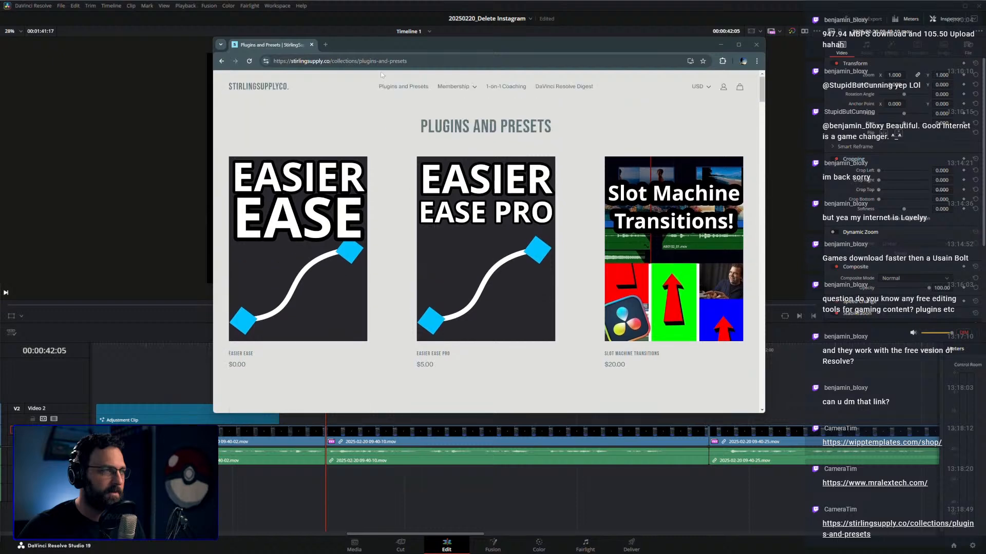
Open resolveshare.com and share its address in the stream chat.
left_click(370, 62)
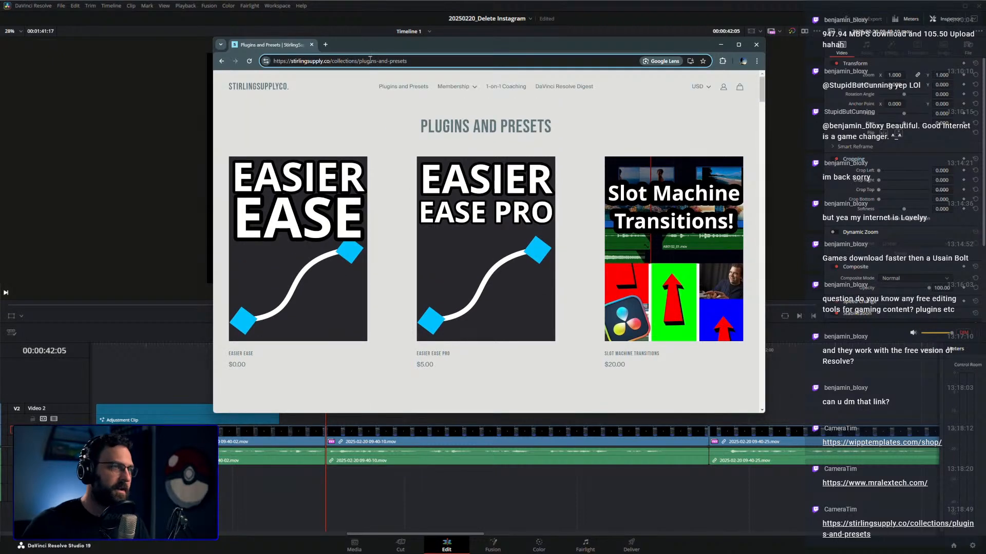
type("resolveshare.com")
key("Return")
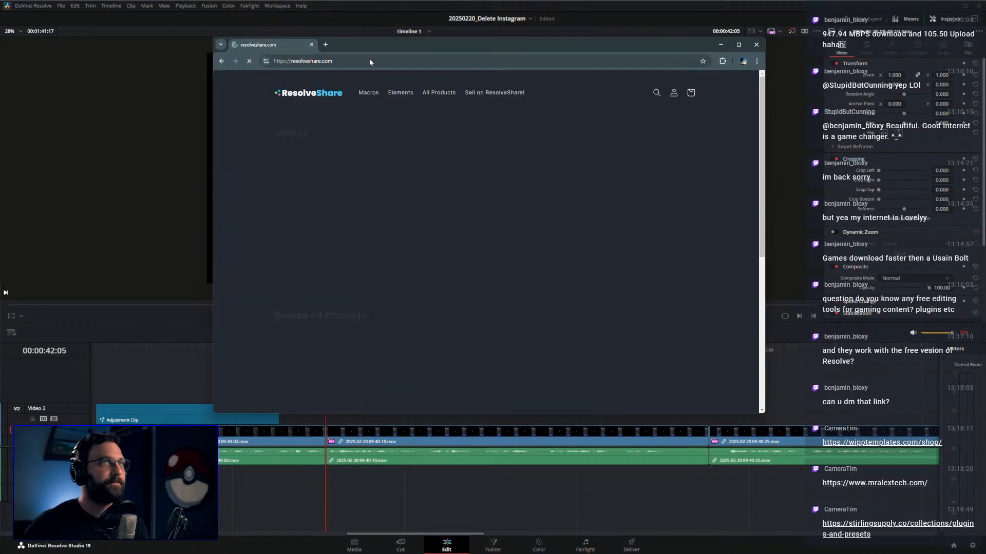
left_click(359, 61)
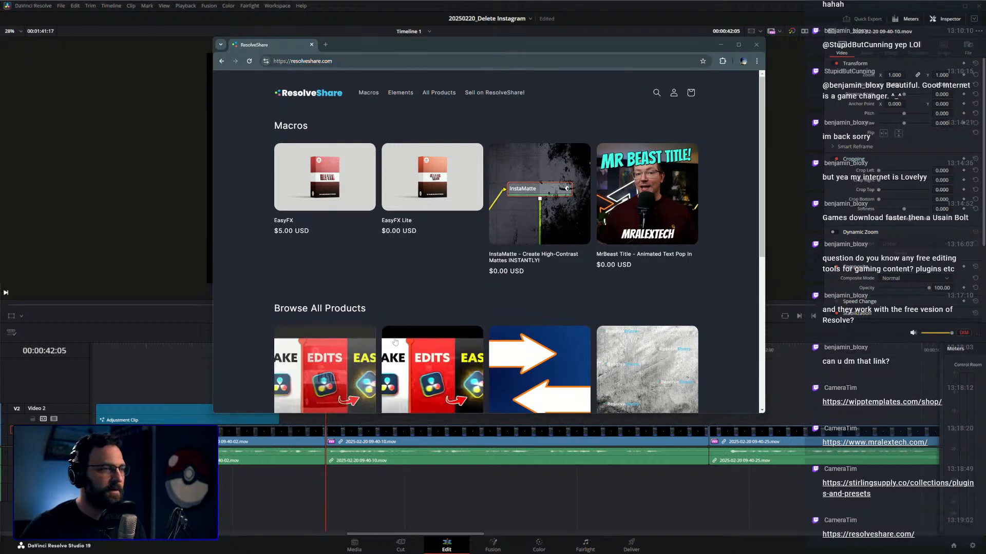
Browse the macros and products on ResolveShare, and close the browser to return to the DaVinci Resolve timeline.
scroll(733, 254, "down", 5)
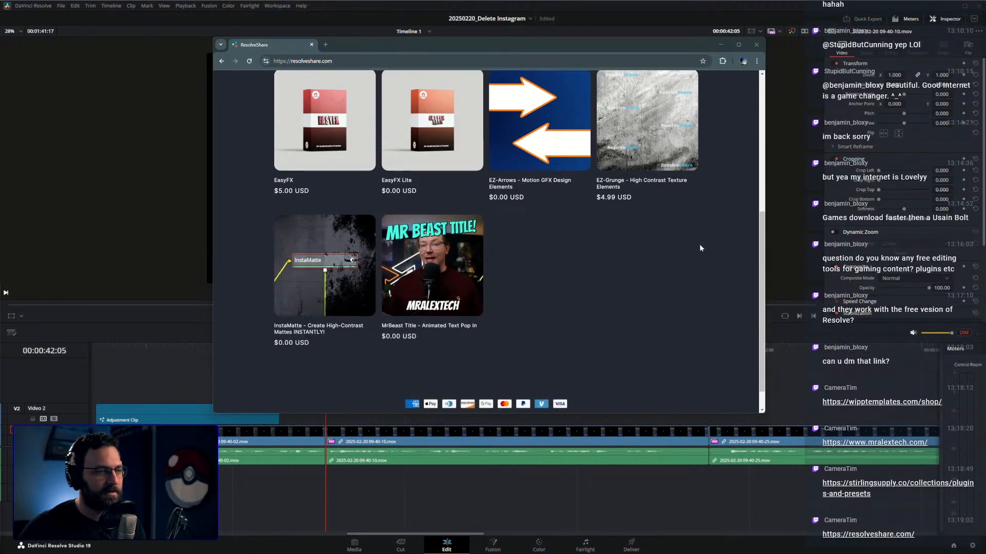
scroll(563, 262, "up", 2)
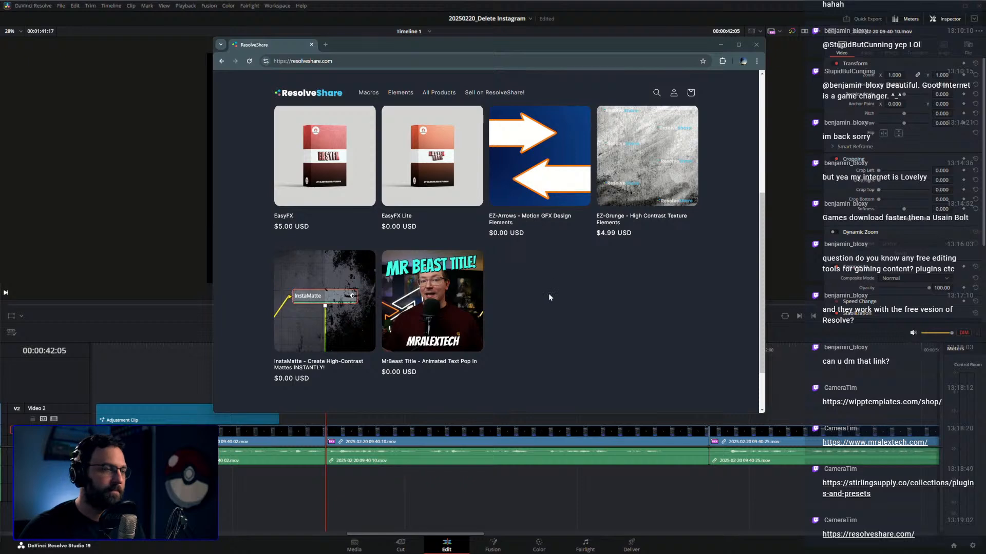
scroll(541, 301, "up", 4)
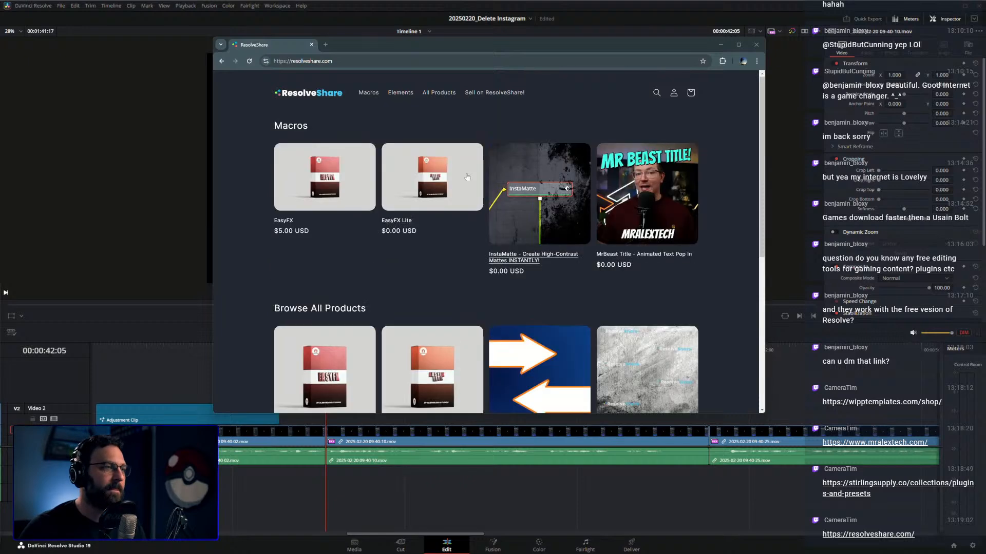
left_click(311, 45)
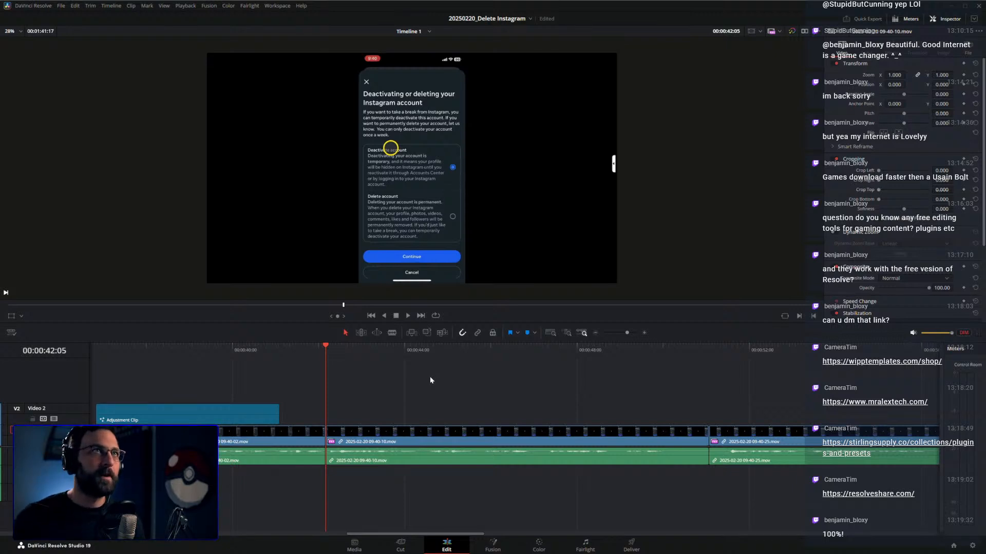
key("super")
key("super")
left_click(348, 349)
left_click_drag(348, 351, 689, 357)
key("ctrl+shift+]")
key("ctrl+shift+[")
key("shift+Left")
key("space")
key("space")
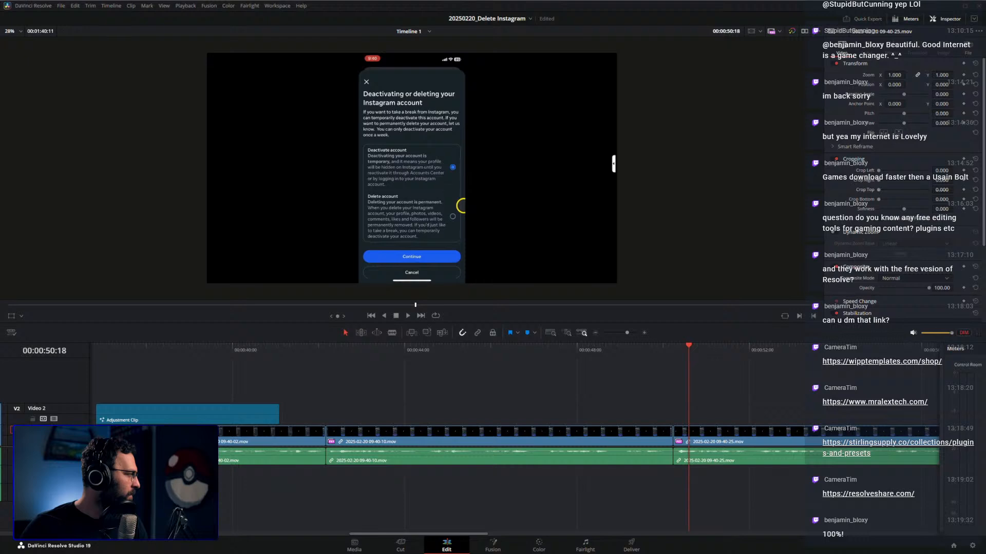
scroll(577, 412, "right", 5)
left_click(271, 354)
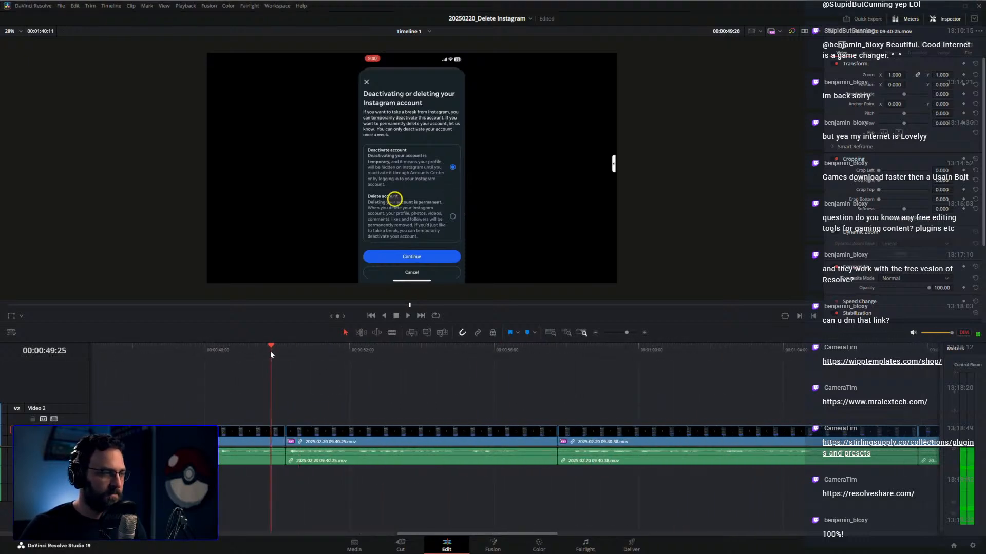
key("space")
key("space")
scroll(296, 379, "up", 3)
left_click(463, 349)
left_click_drag(463, 349, 477, 352)
key("Right")
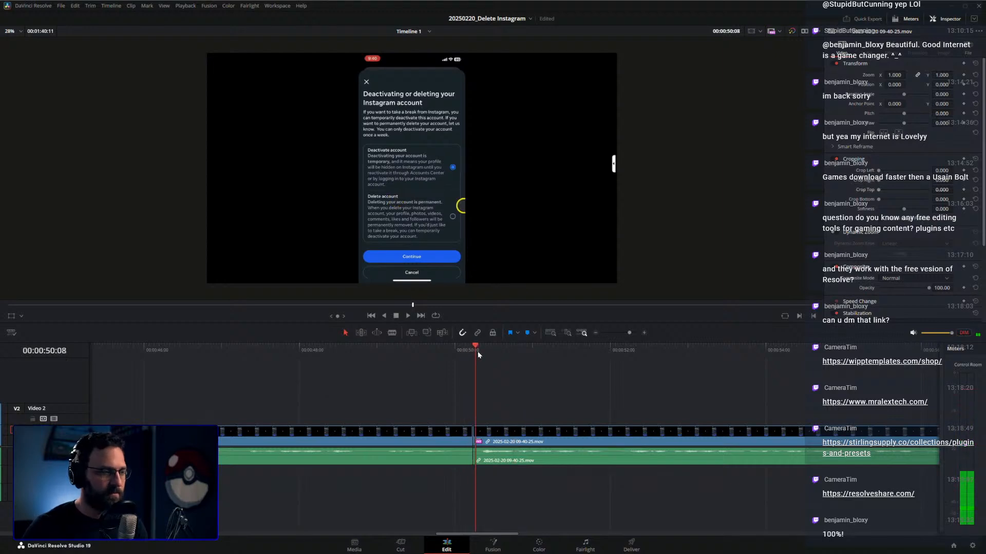
key("ctrl+shift+[")
key("Left")
key("Left")
key("ctrl+shift+]")
key("space")
key("space")
key("shift+Left")
key("space")
key("space")
key("Up")
key("Left")
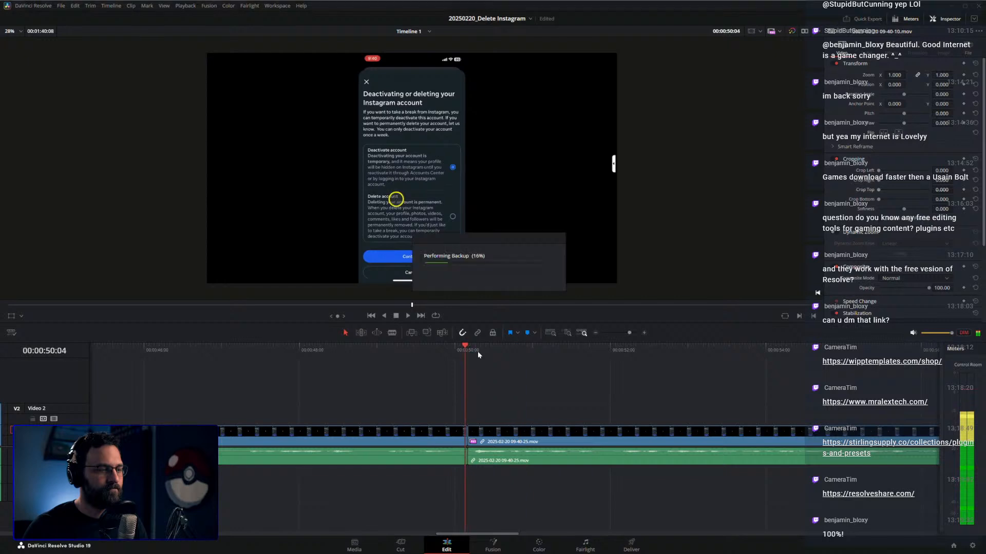
key("space")
key("space")
key("Up")
key("space")
key("Left")
key("ctrl+shift+]")
key("shift+Left")
key("space")
key("space")
left_click_drag(466, 435, 548, 425)
key("shift+Left")
key("space")
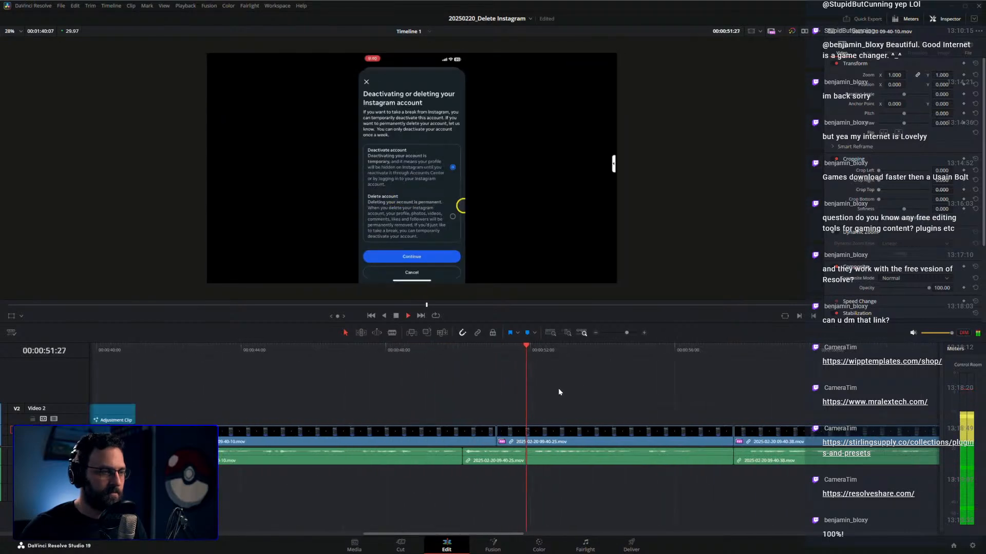
key("ctrl+minus")
key("ctrl+minus")
left_click(285, 353)
key("ctrl+equal")
key("ctrl+equal")
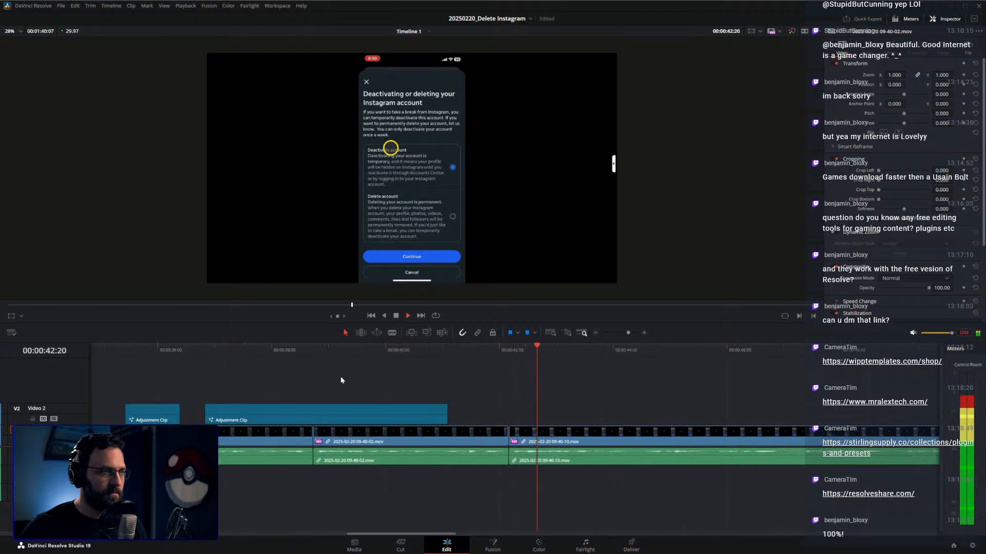
left_click(299, 347)
key("space")
left_click_drag(345, 369, 691, 385)
left_click(152, 353)
key("space")
left_click_drag(253, 385, 507, 389)
key("space")
left_click_drag(128, 380, 410, 393)
key("ctrl+minus")
key("ctrl+minus")
key("ctrl+minus")
key("ctrl+minus")
key("ctrl+minus")
key("ctrl+minus")
key("ctrl+minus")
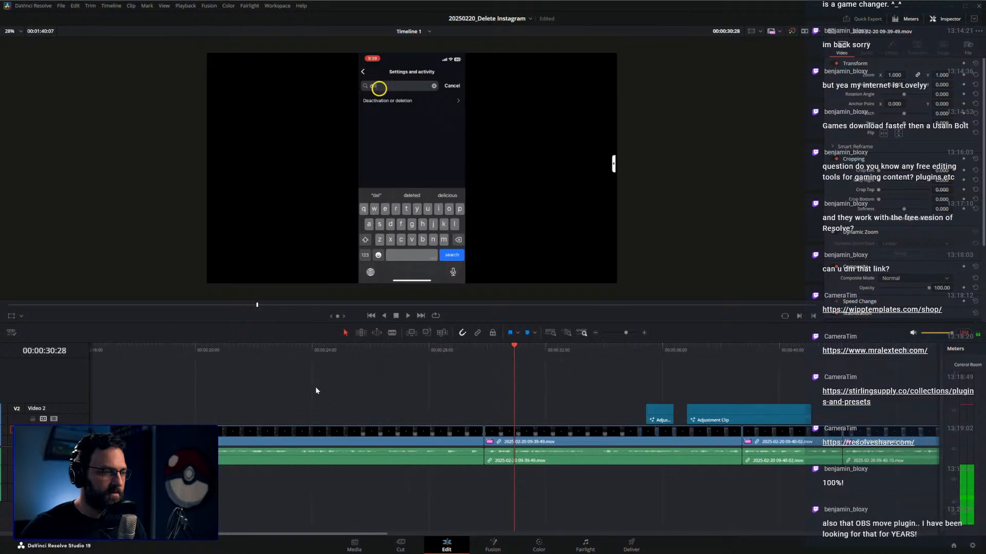
key("shift+z")
left_click_drag(832, 385, 285, 386)
left_click_drag(446, 379, 338, 375)
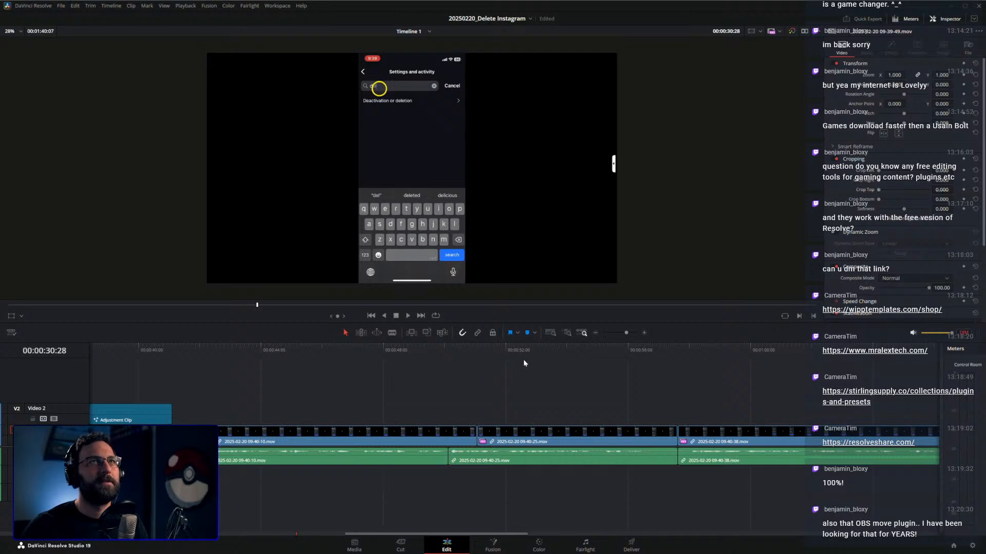
left_click_drag(536, 354, 608, 352)
key("ctrl+equal")
left_click_drag(681, 390, 589, 370)
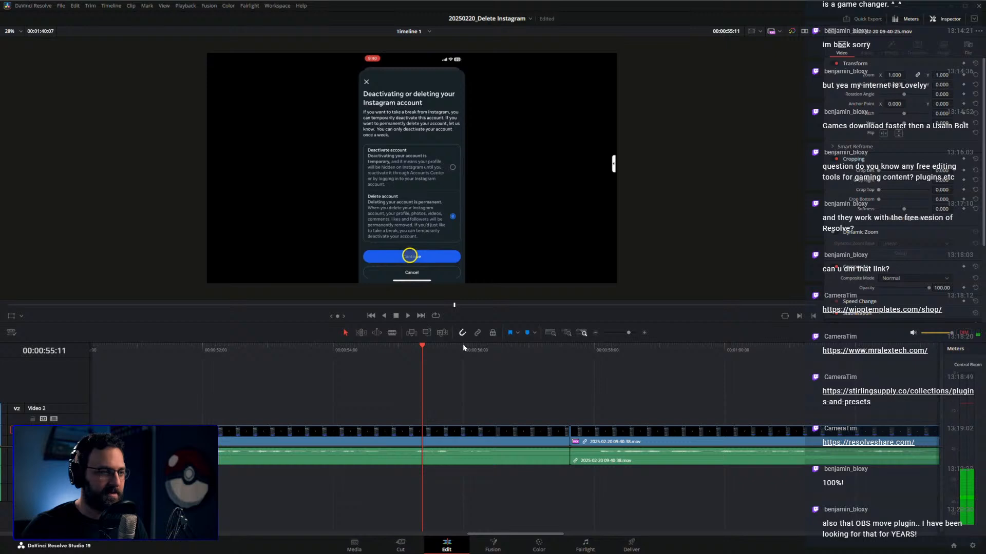
left_click_drag(422, 347, 467, 362)
key("ctrl+shift+bracketright")
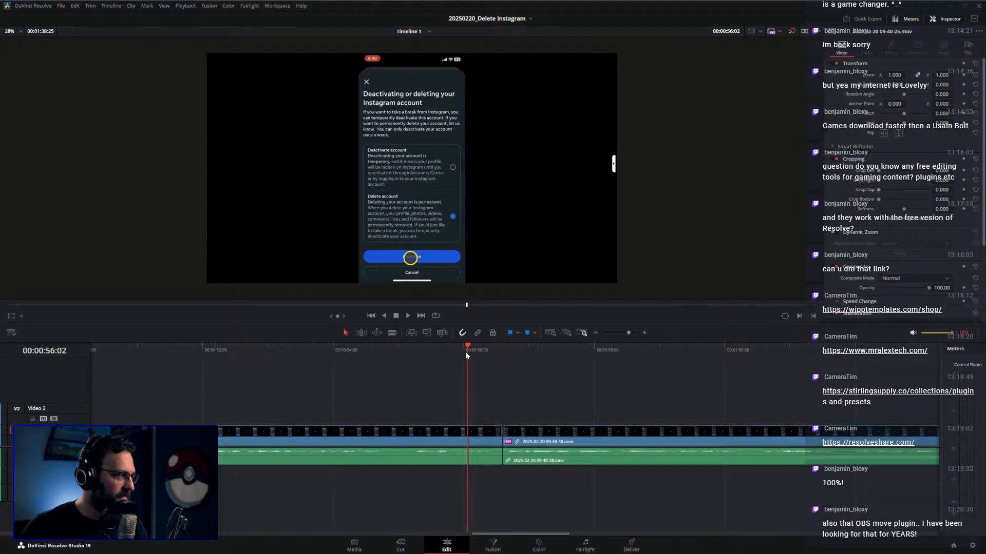
left_click_drag(466, 352, 454, 350)
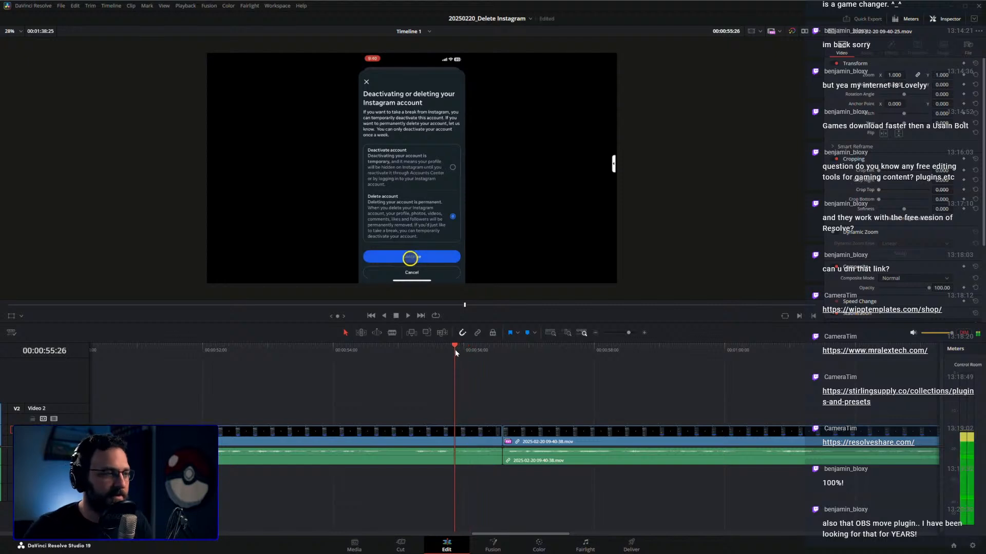
key("space")
key("space")
left_click(502, 434)
left_click_drag(501, 430, 526, 432)
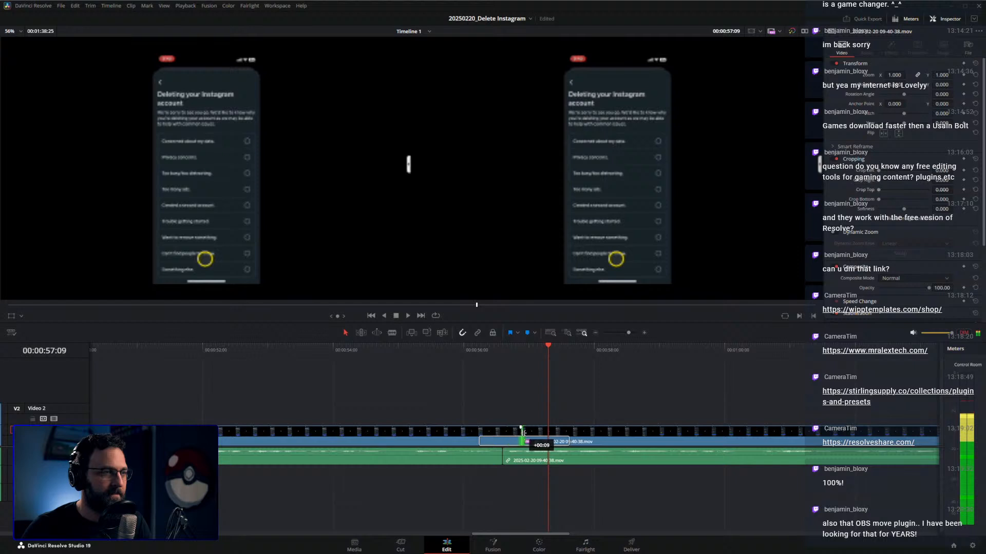
left_click(479, 353)
key("space")
left_click_drag(642, 379, 443, 383)
scroll(506, 385, "down", 2)
left_click_drag(584, 384, 406, 385)
left_click_drag(499, 352, 623, 360)
key("ctrl+shift+bracketright")
key("ctrl+shift+bracketleft")
key("slash")
scroll(645, 387, "up", 2)
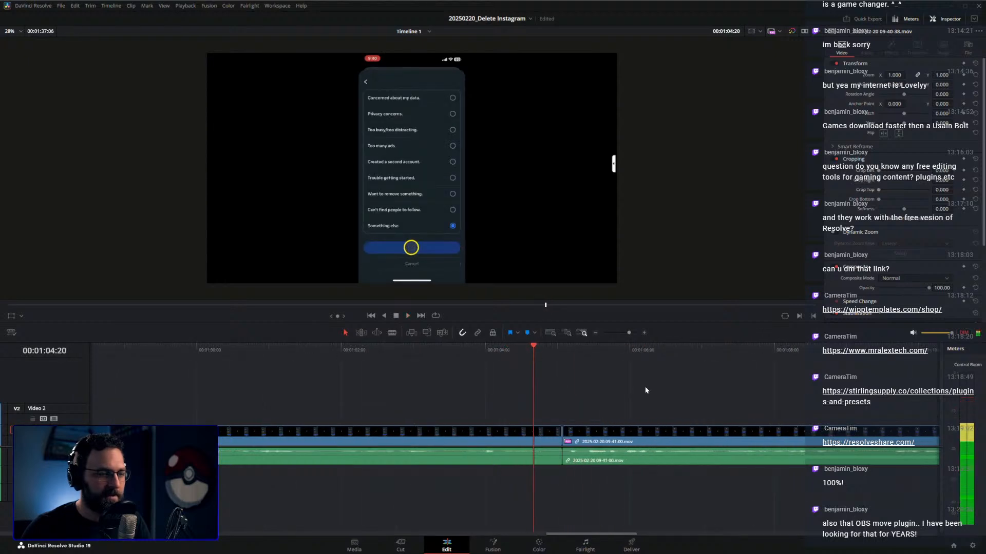
key("slash")
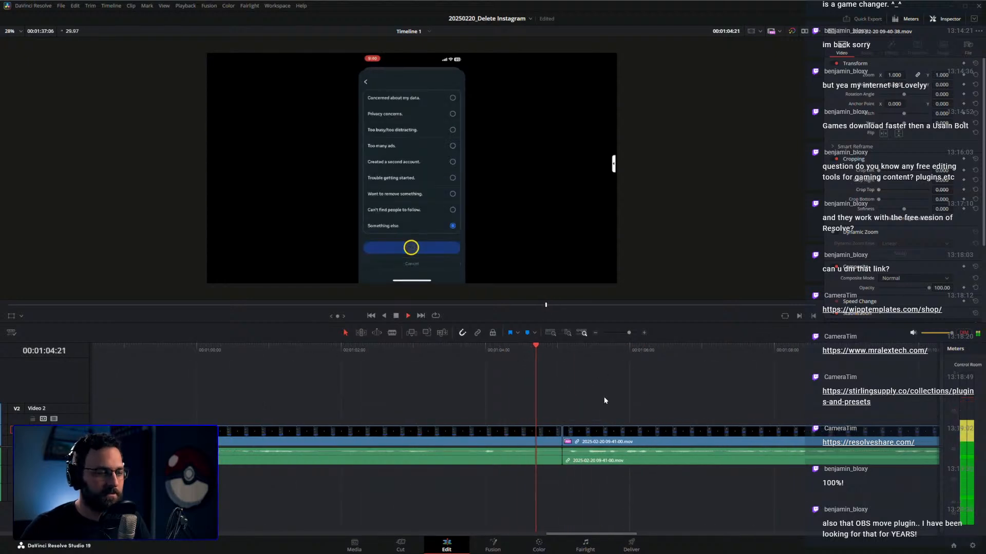
key("Up")
key("Right")
key("Right")
key("ctrl+shift+bracketleft")
key("slash")
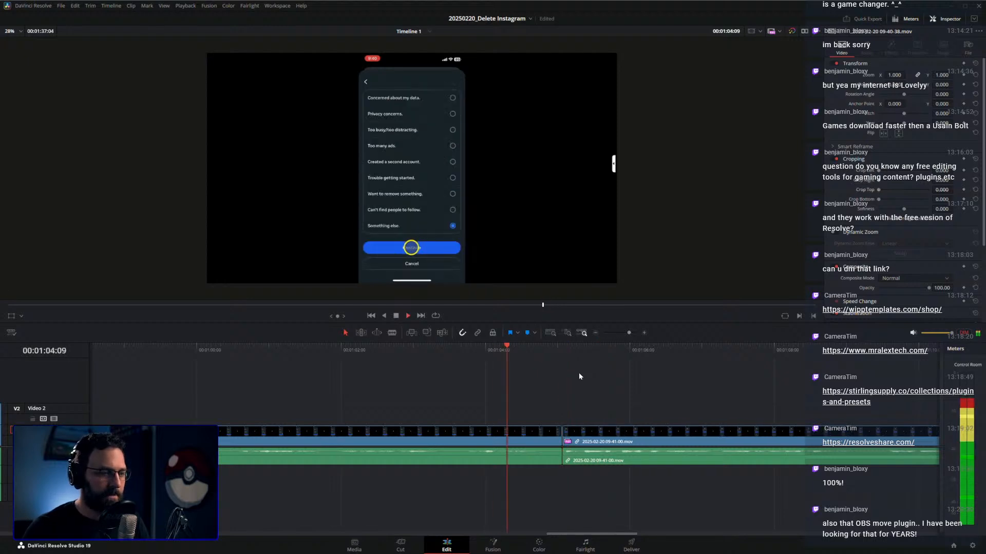
key("Up")
key("Left")
key("Left")
key("ctrl+shift+bracketright")
key("slash")
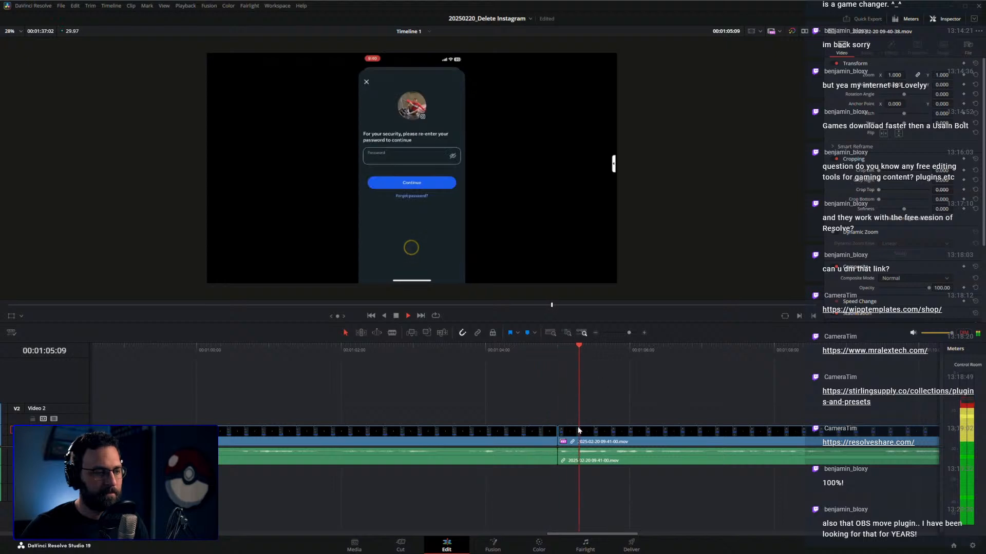
key("Up")
key("Left")
key("ctrl+shift+bracketright")
key("slash")
key("space")
key("shift+Left")
key("space")
left_click_drag(555, 434, 657, 443)
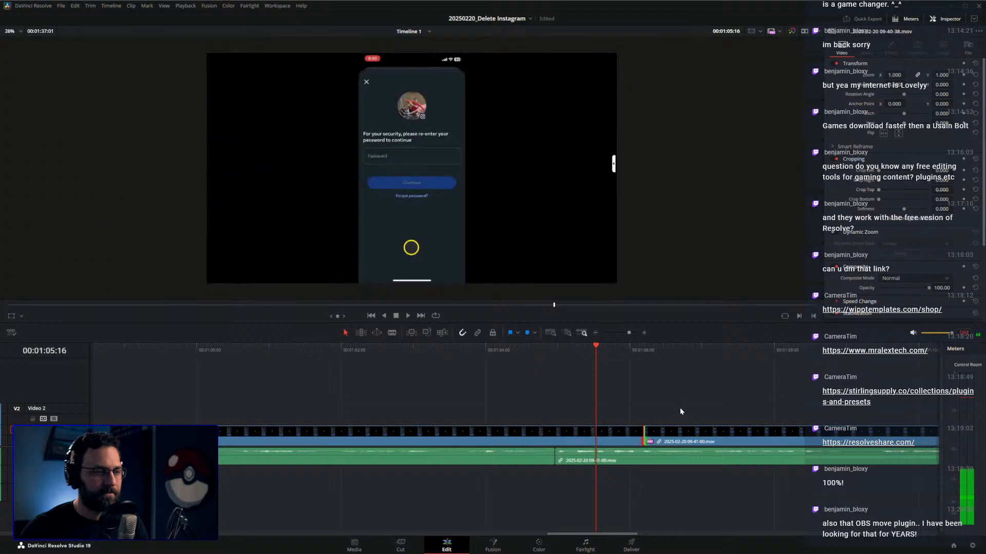
key("space")
left_click_drag(422, 354, 480, 362)
key("b")
left_click(481, 433)
left_click_drag(452, 434, 615, 429)
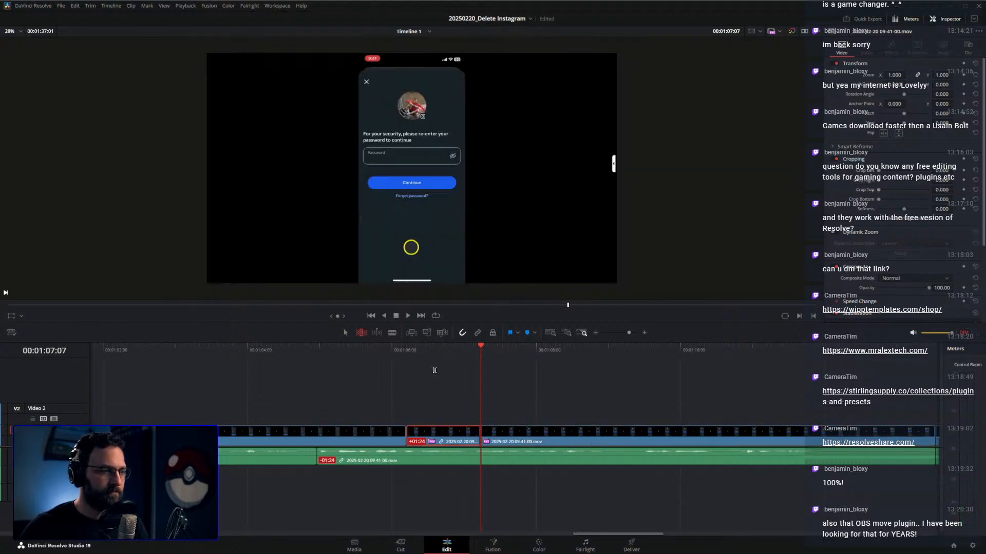
key("a")
left_click(366, 357)
key("space")
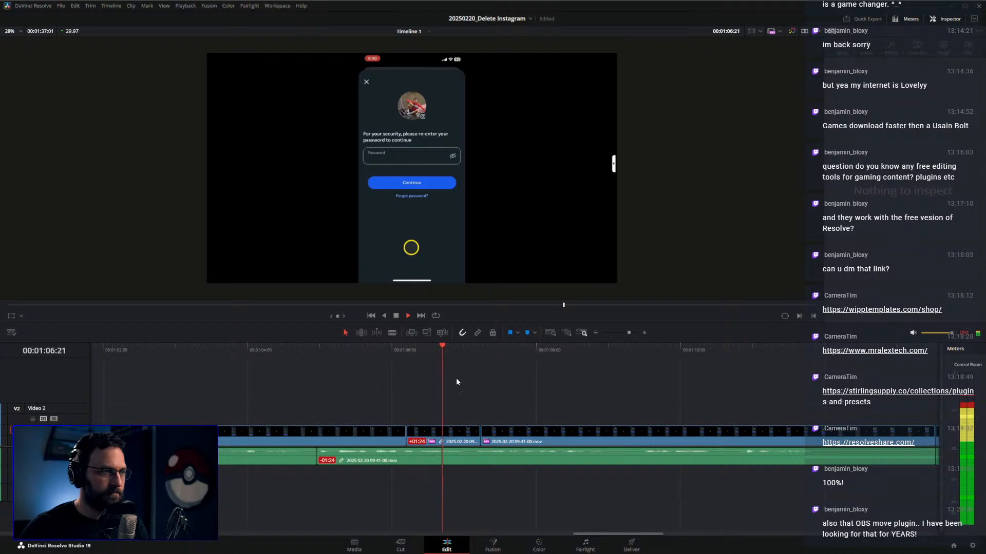
left_click(481, 433)
left_click_drag(481, 434, 509, 434)
left_click_drag(450, 351, 420, 370)
left_click_drag(397, 370, 431, 371)
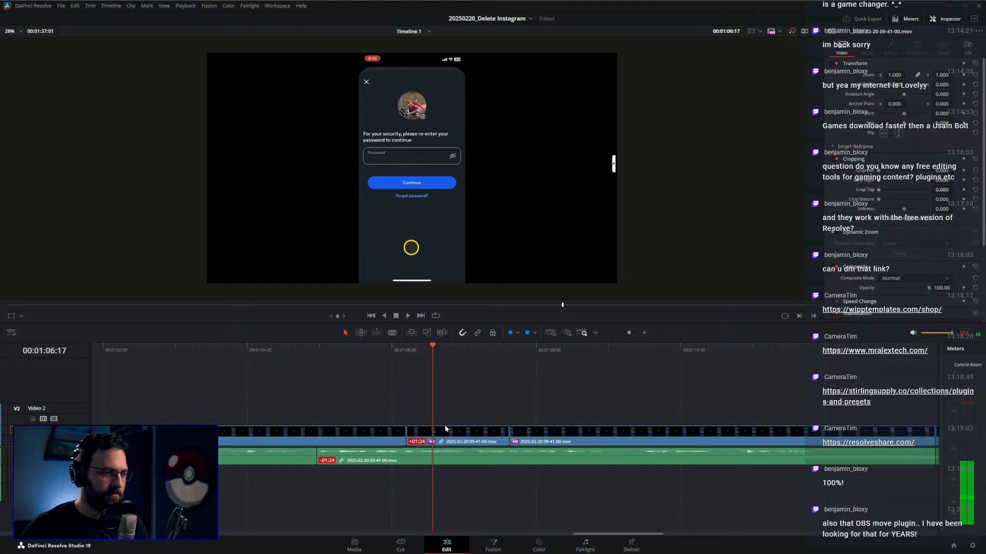
right_click(445, 432)
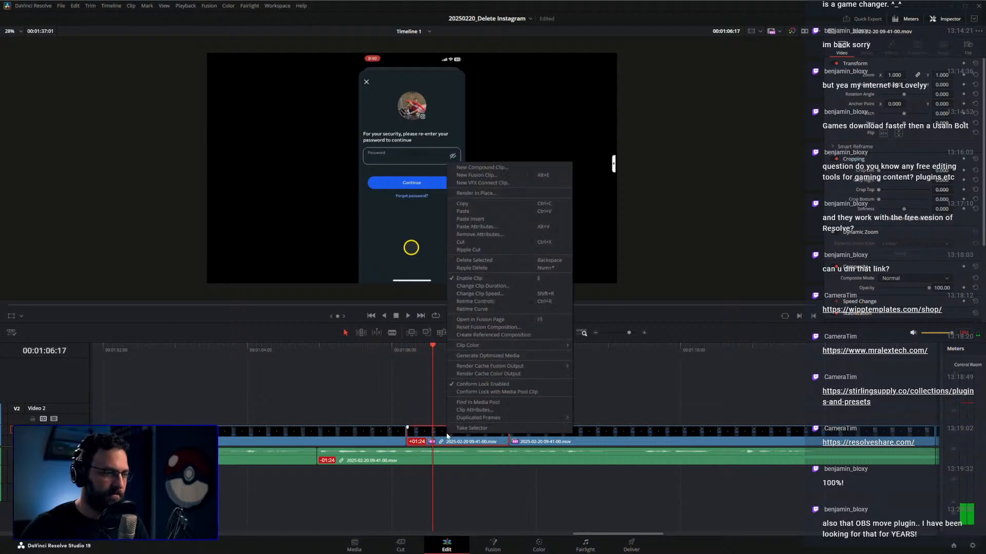
left_click(480, 302)
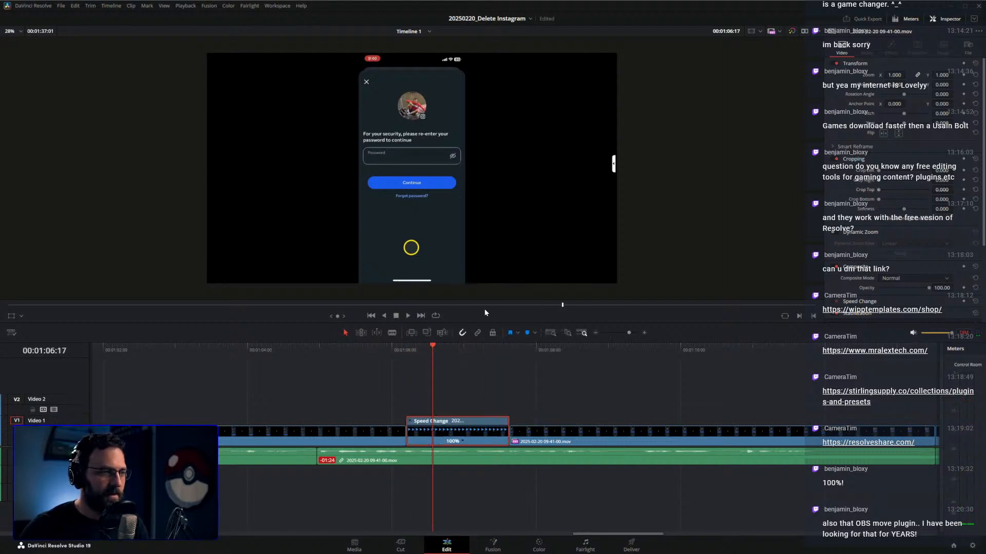
left_click(410, 421)
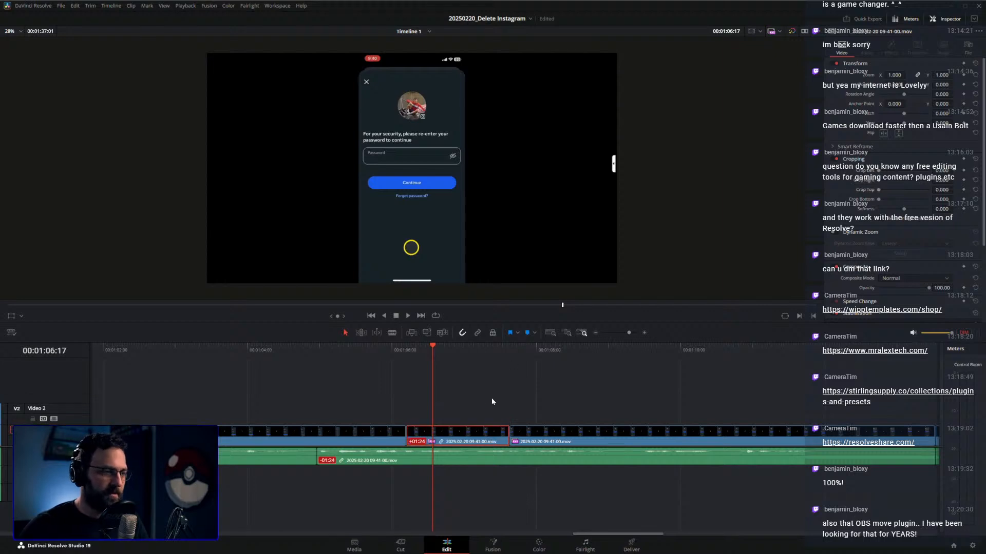
key("r")
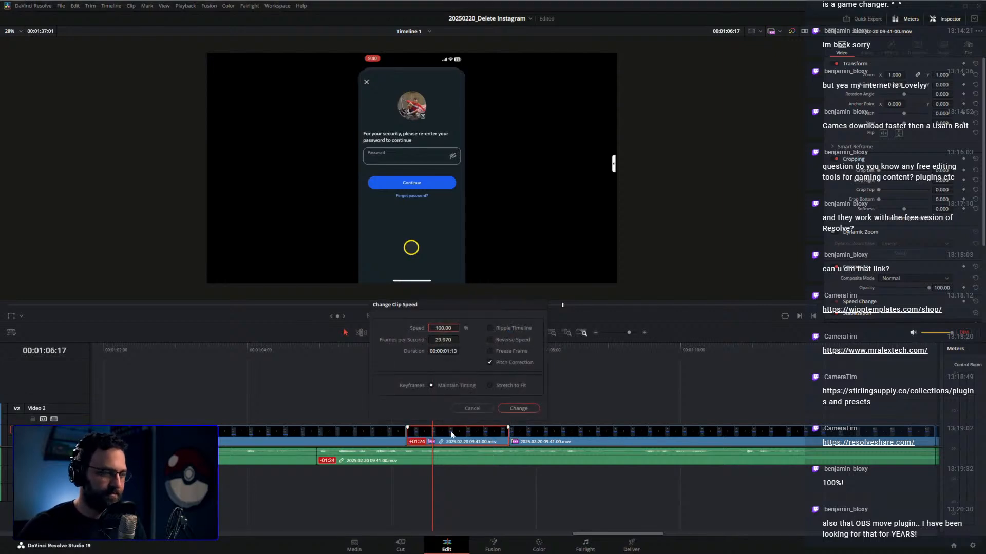
left_click(518, 408)
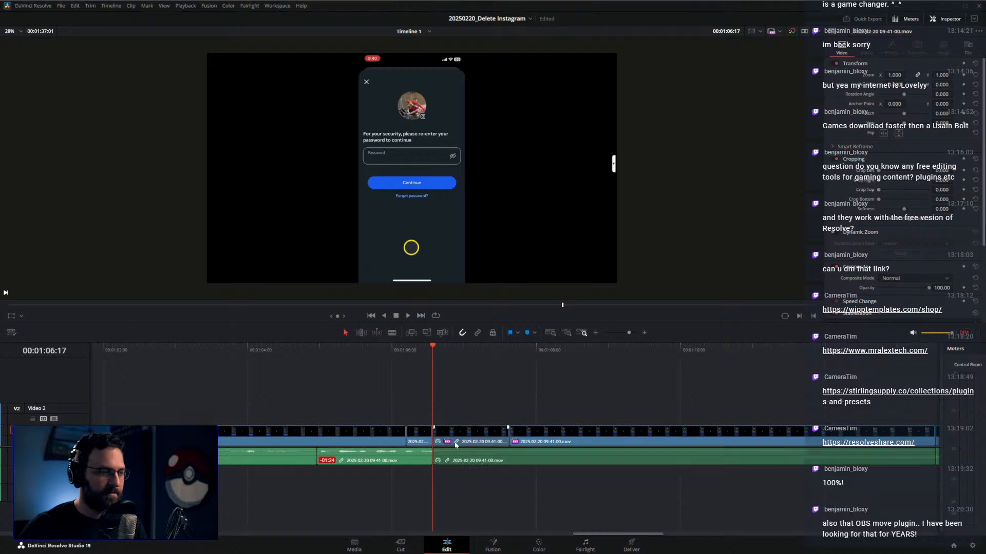
key("ctrl+z")
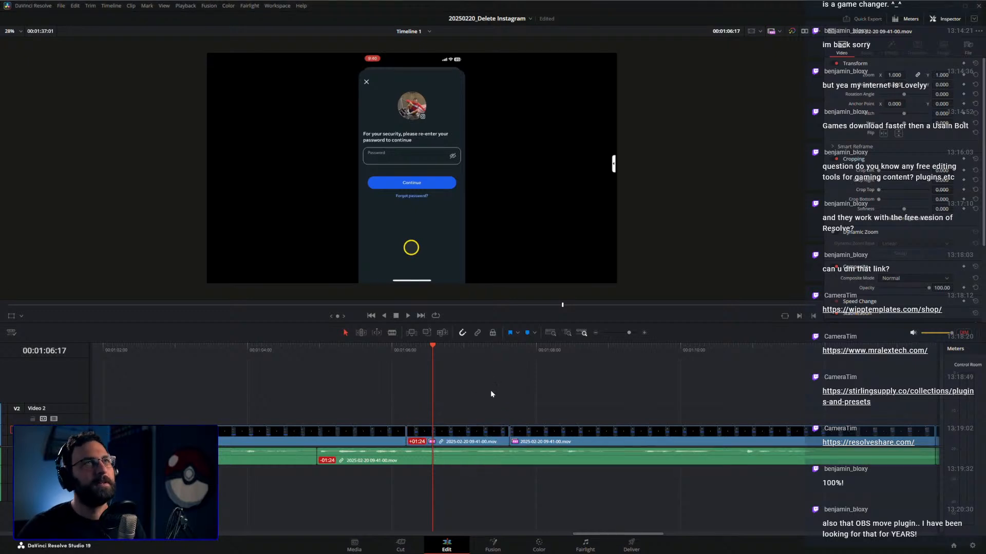
left_click(458, 436)
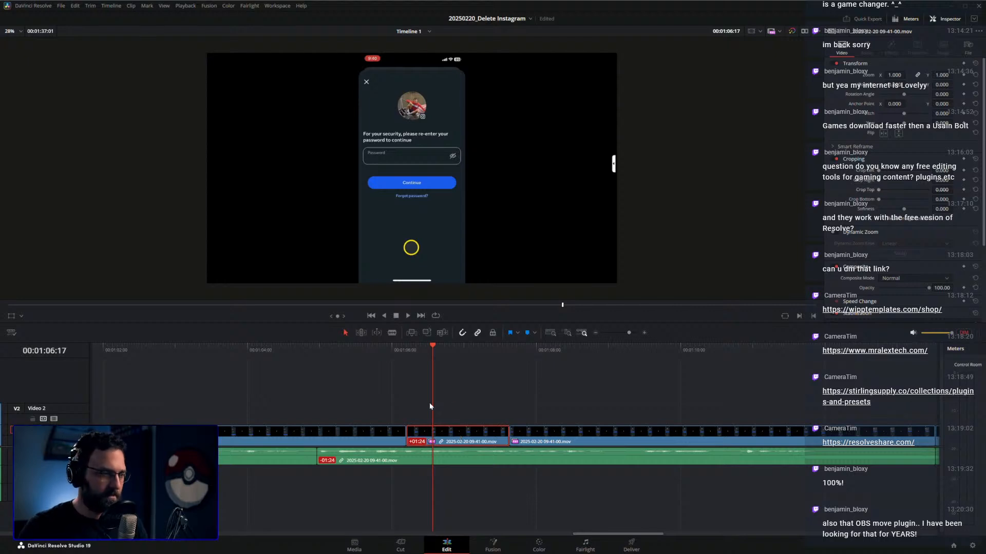
right_click(454, 436)
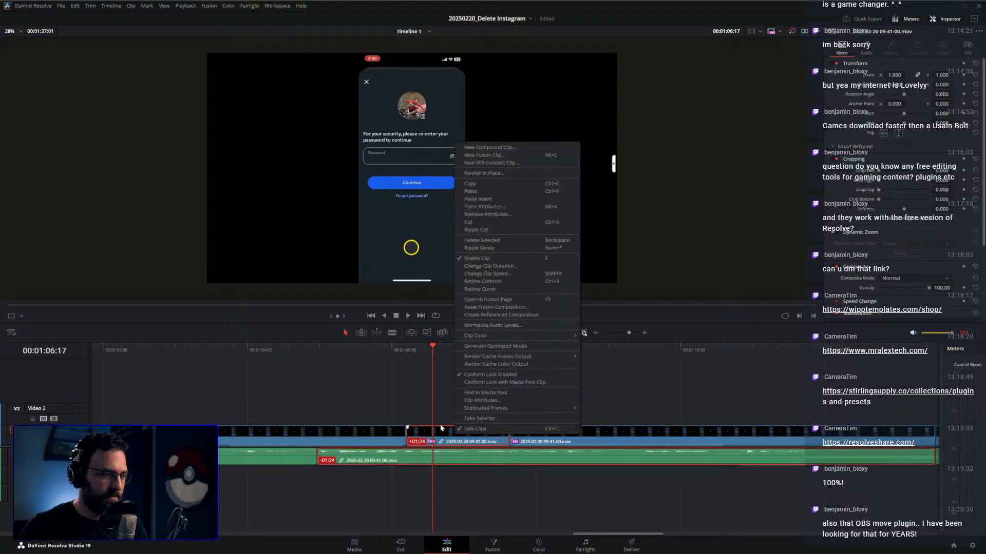
left_click(448, 434)
key("ctrl+alt+l")
left_click(440, 435)
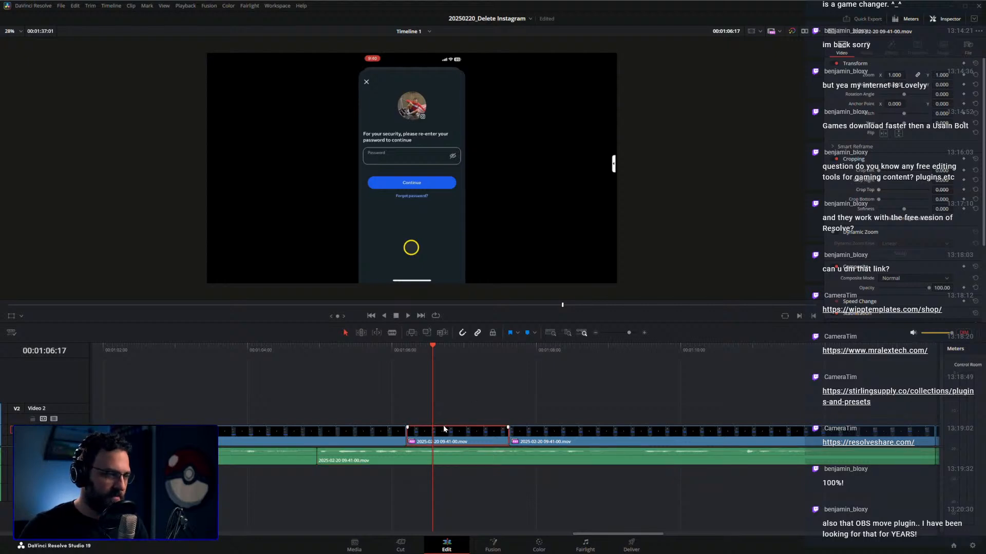
right_click(443, 435)
left_click(411, 381)
left_click_drag(420, 354, 408, 354)
right_click(430, 443)
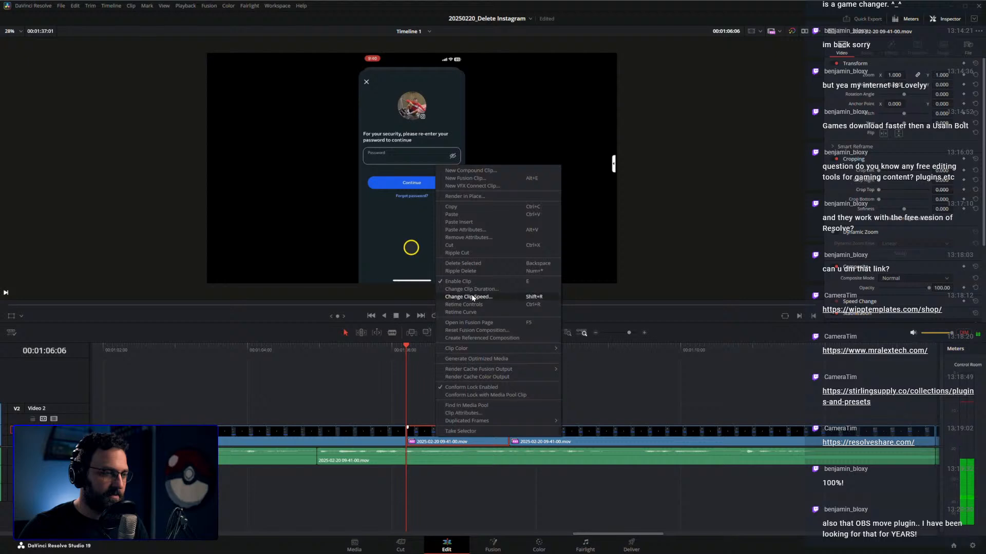
left_click(428, 440)
key("r")
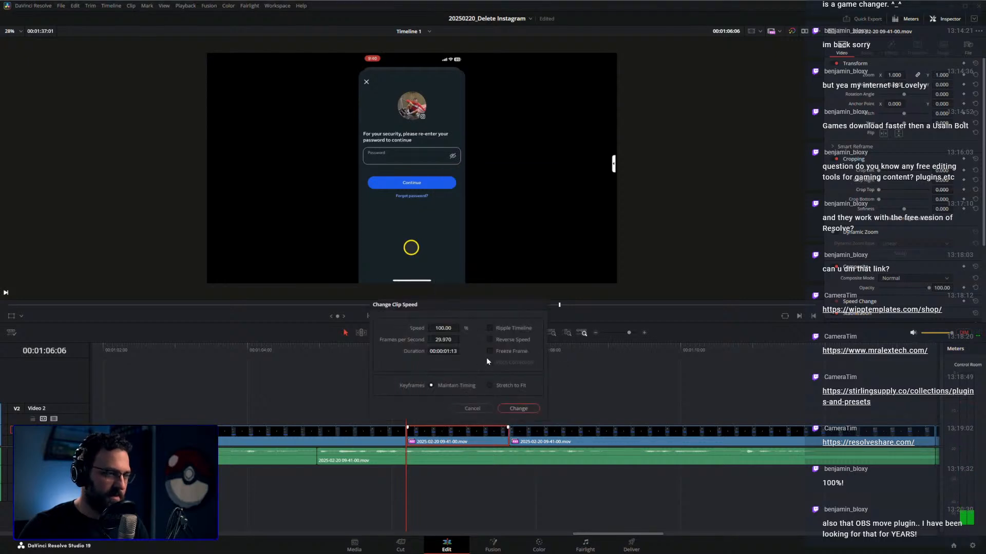
left_click(490, 351)
left_click(518, 409)
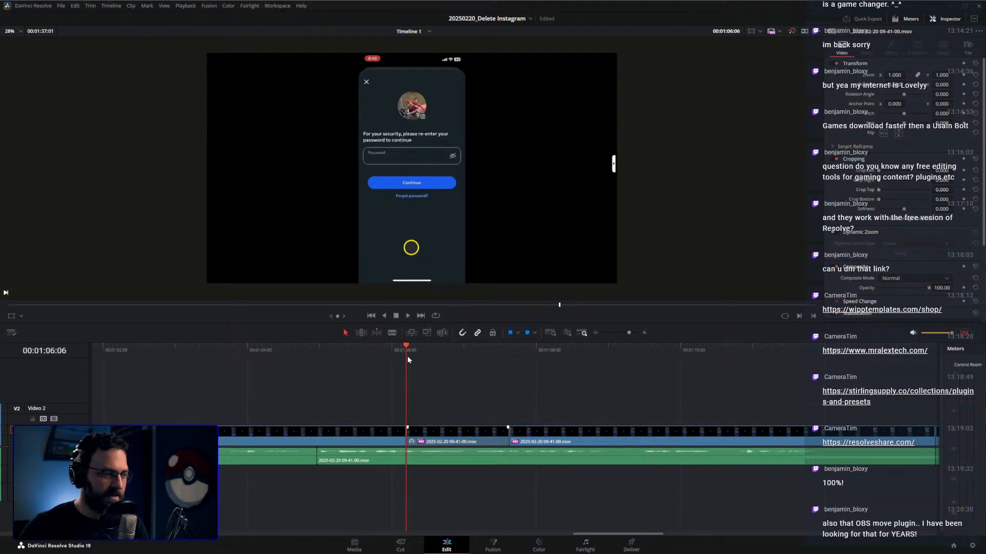
key("j")
key("l")
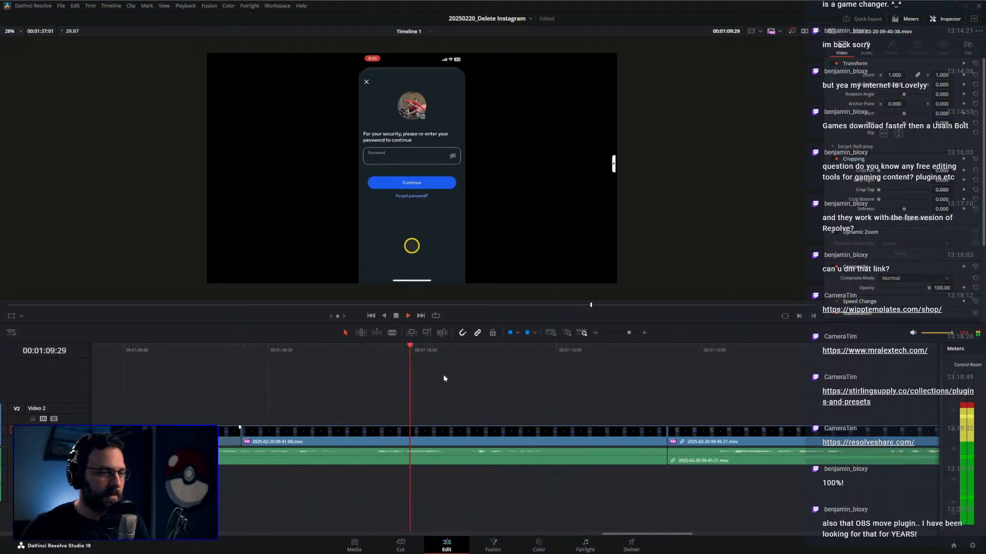
left_click_drag(553, 358, 507, 372)
key("ctrl+shift+bracketright")
key("space")
key("space")
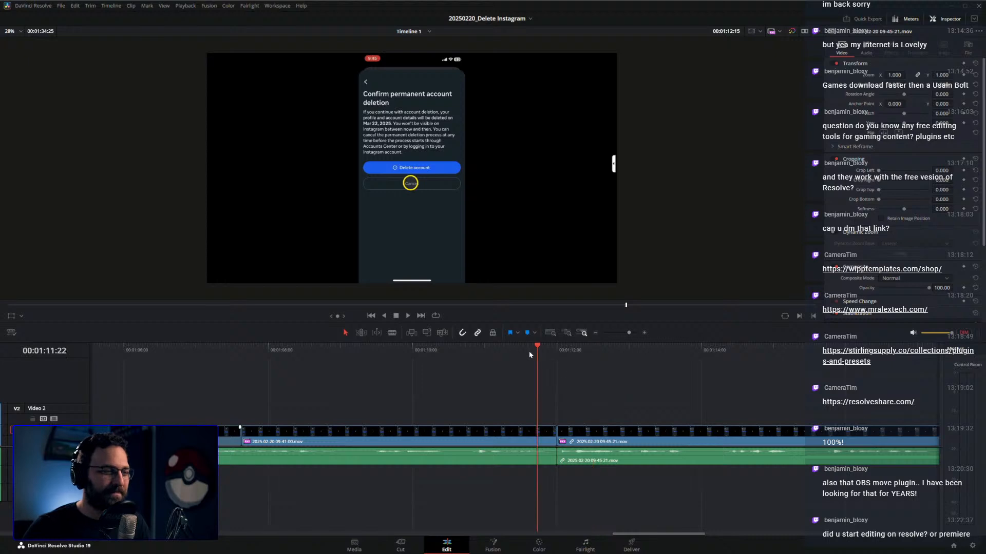
left_click(505, 351)
key("space")
key("space")
left_click_drag(554, 429, 557, 430)
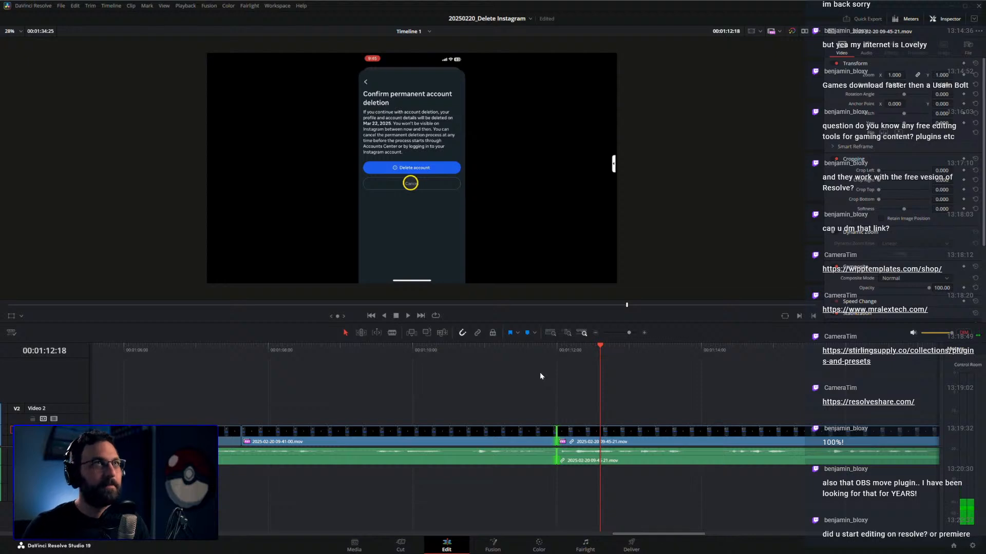
mouse_move(584, 349)
left_mouse_down()
mouse_move(557, 350)
mouse_move(635, 348)
mouse_move(545, 351)
mouse_move(664, 354)
mouse_move(602, 355)
left_mouse_up()
key("e")
key("space")
left_click(709, 390)
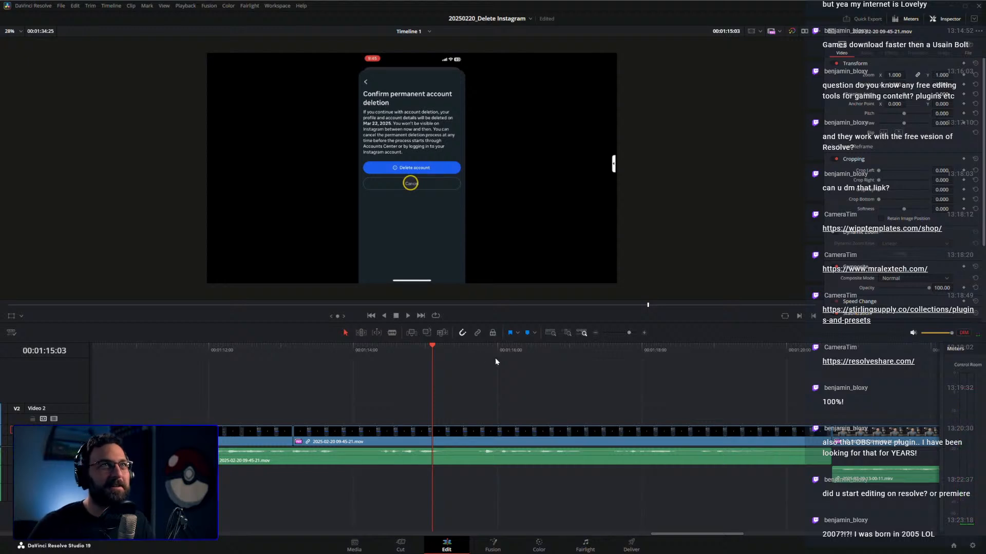
left_click_drag(545, 396, 465, 381)
left_click_drag(357, 354, 702, 370)
key("ctrl+shift+]")
key("shift+Left")
key("space")
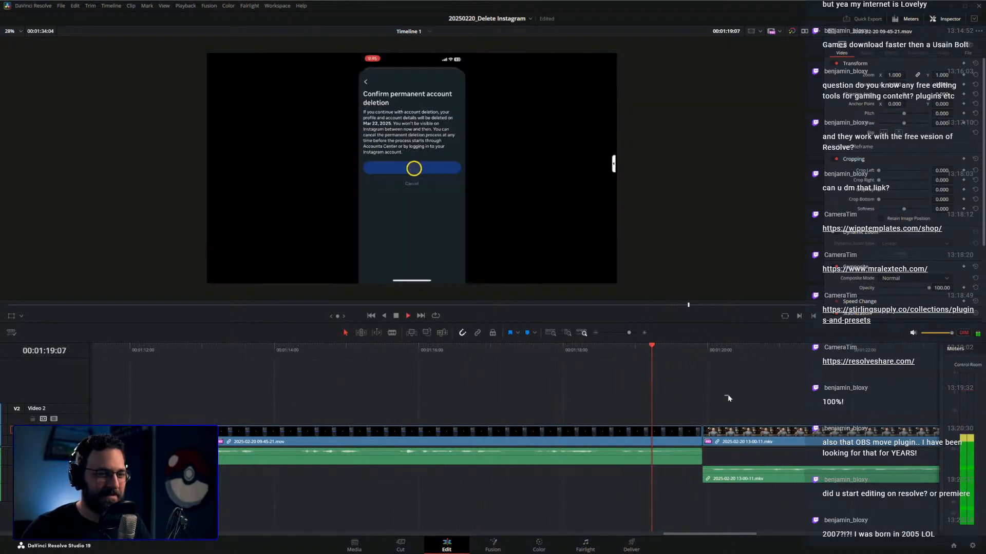
scroll(631, 388, "down", 2)
scroll(629, 387, "down", 2)
scroll(629, 387, "up", 1)
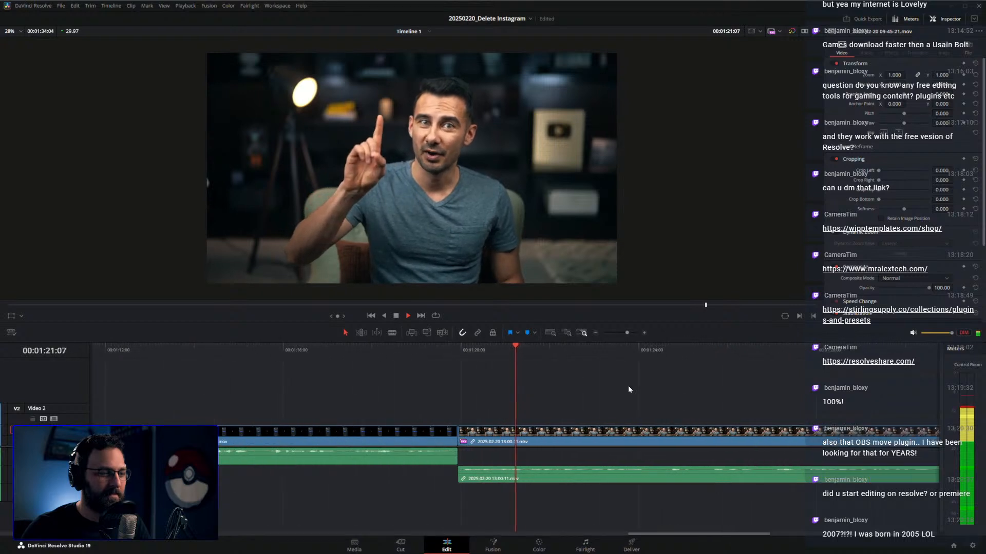
left_click_drag(675, 379, 429, 360)
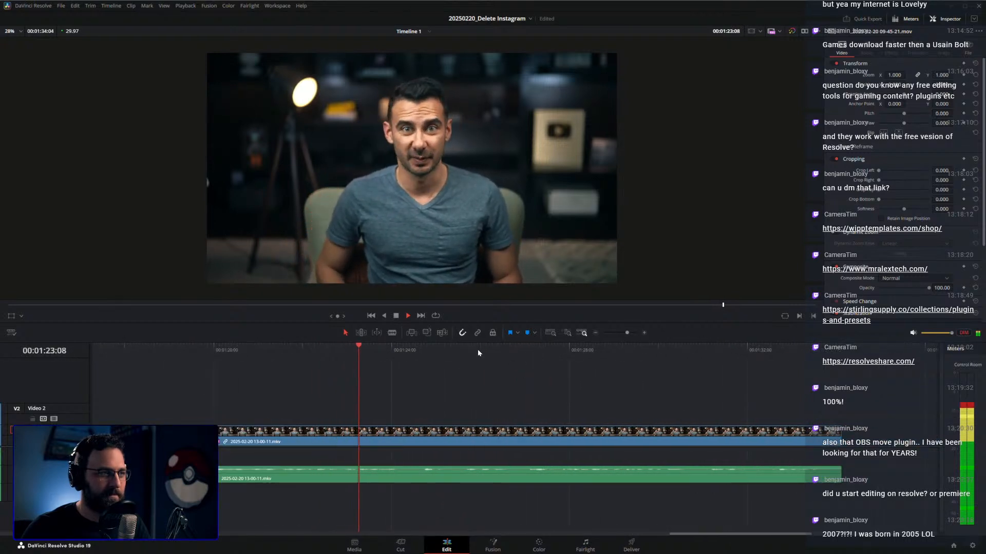
left_click(596, 352)
left_click(753, 353)
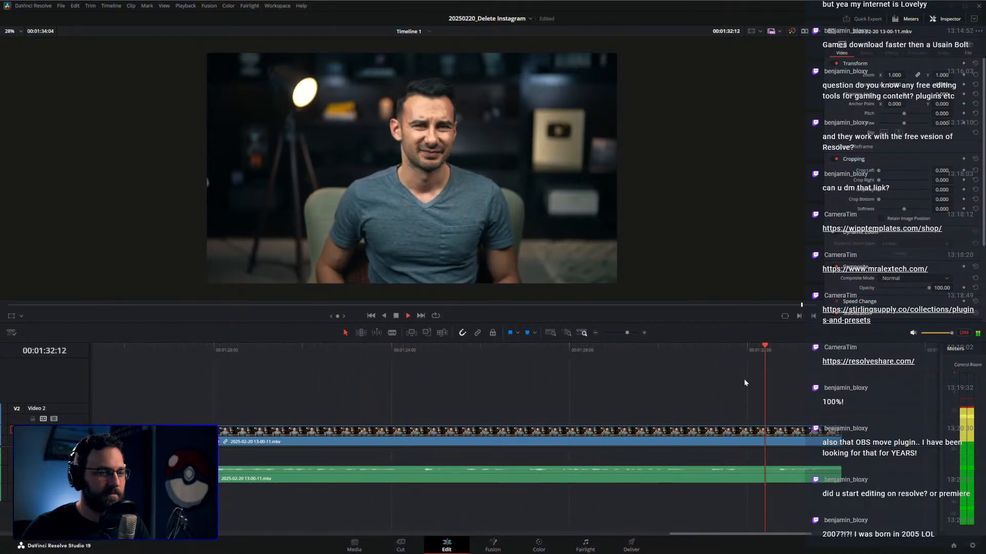
scroll(662, 390, "up", 1)
key("space")
scroll(626, 396, "down", 1)
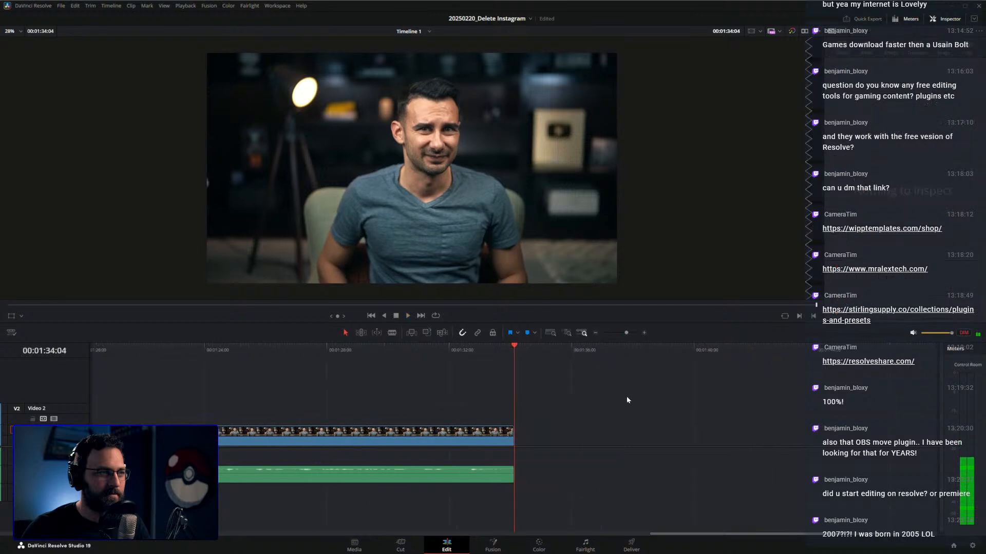
scroll(591, 400, "down", 6)
scroll(529, 408, "up", 7)
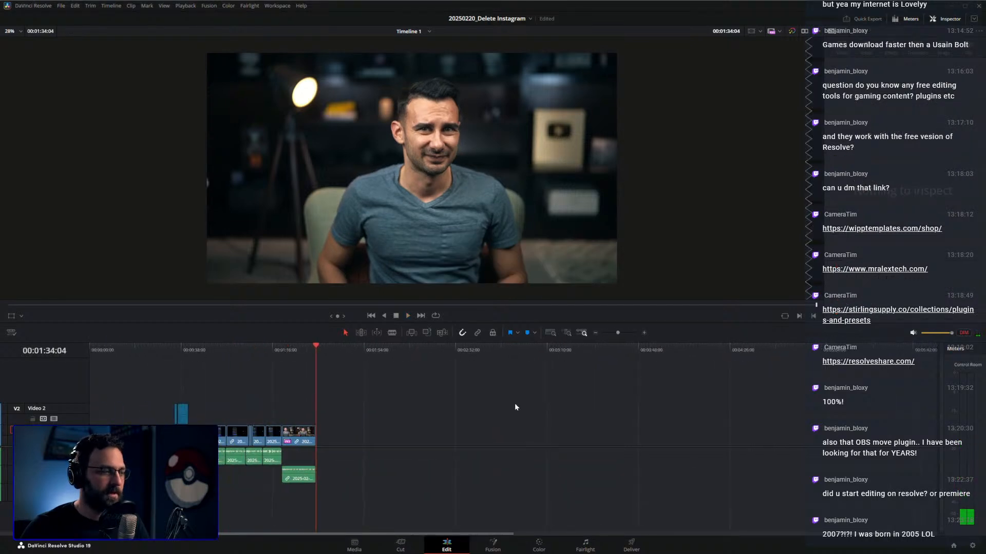
left_click(458, 357)
scroll(529, 402, "up", 2)
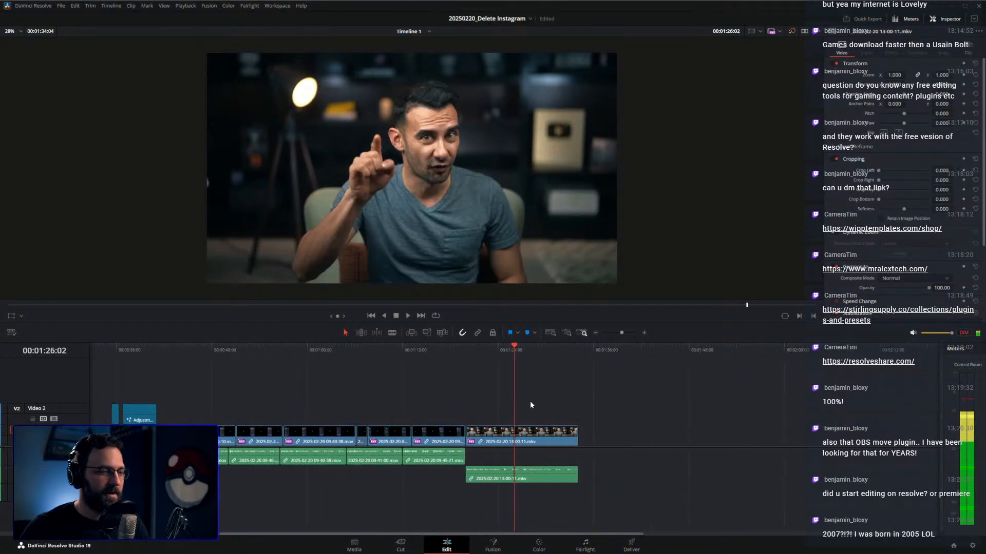
Save the Delete Instagram project and open the 20250206_Productivity project from the local library.
key("ctrl+s")
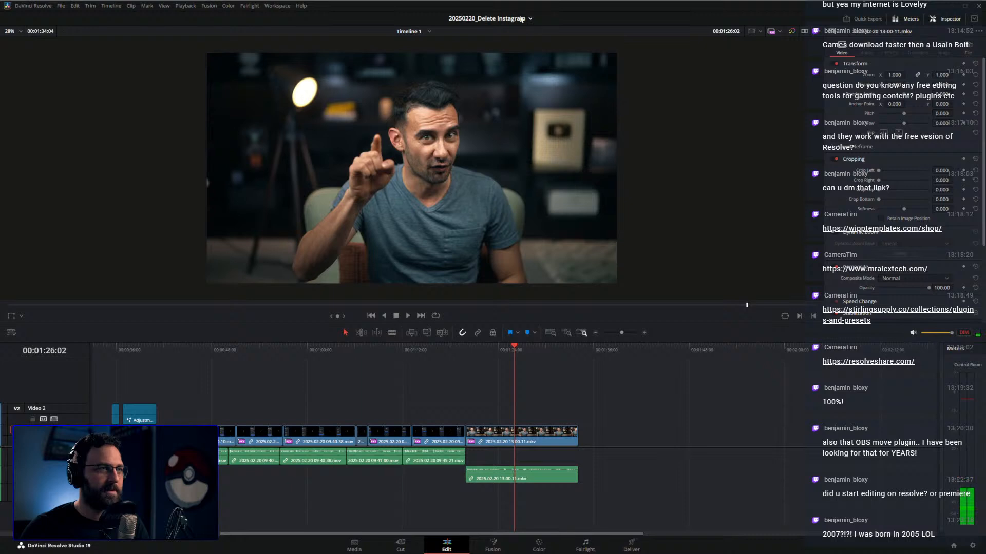
left_click(954, 546)
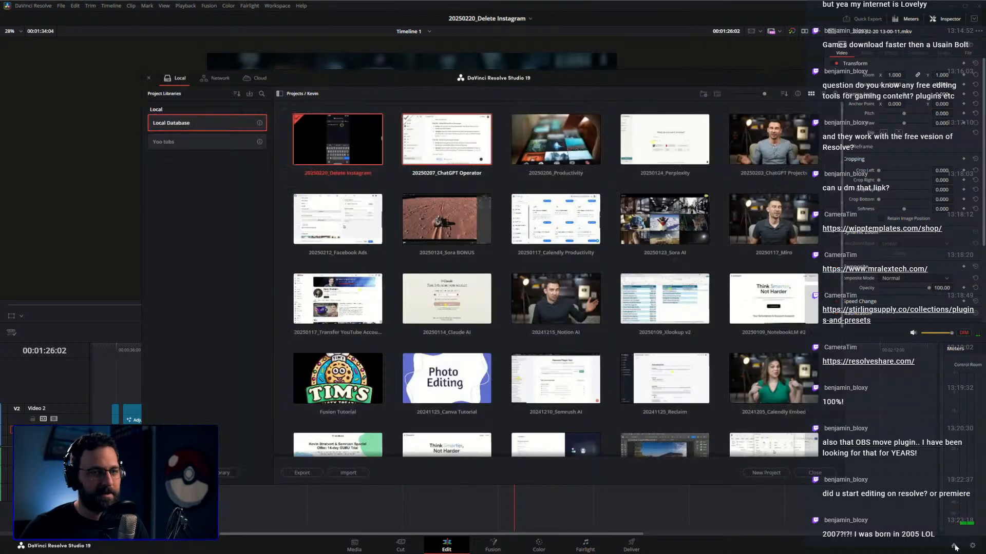
left_click(550, 154)
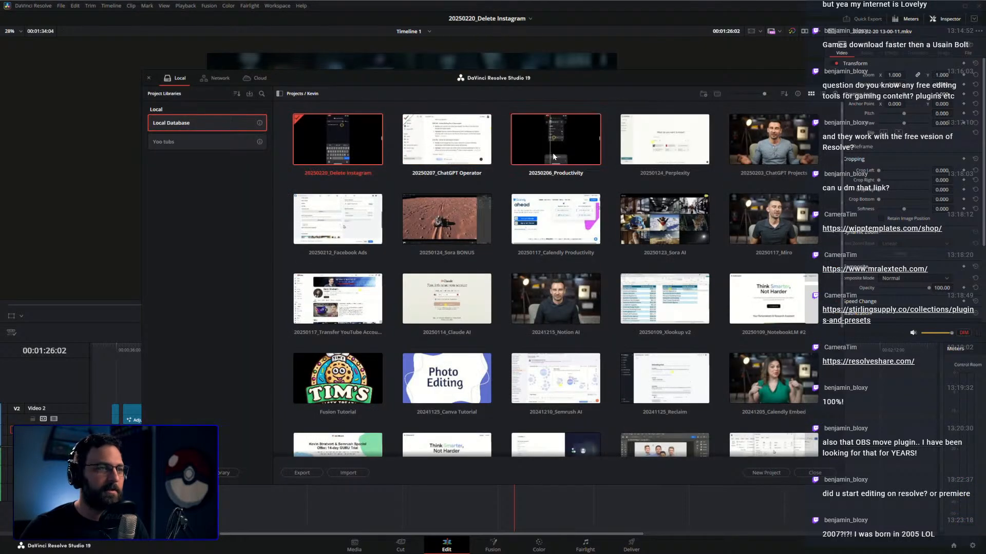
double_click(552, 157)
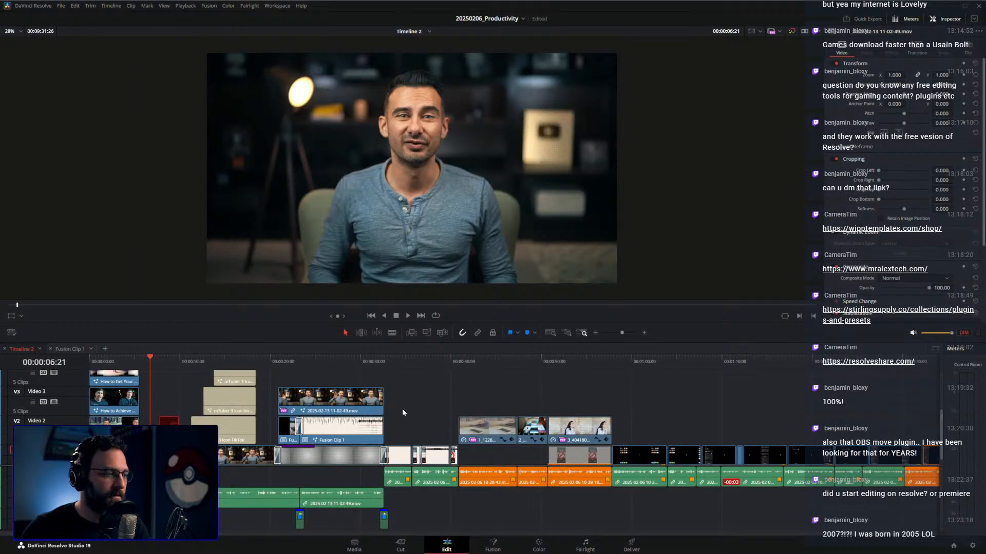
Examine the Productivity timeline from start to end for a reusable subscribe title among its overlay clips.
scroll(402, 408, "down", 10)
scroll(455, 401, "up", 3)
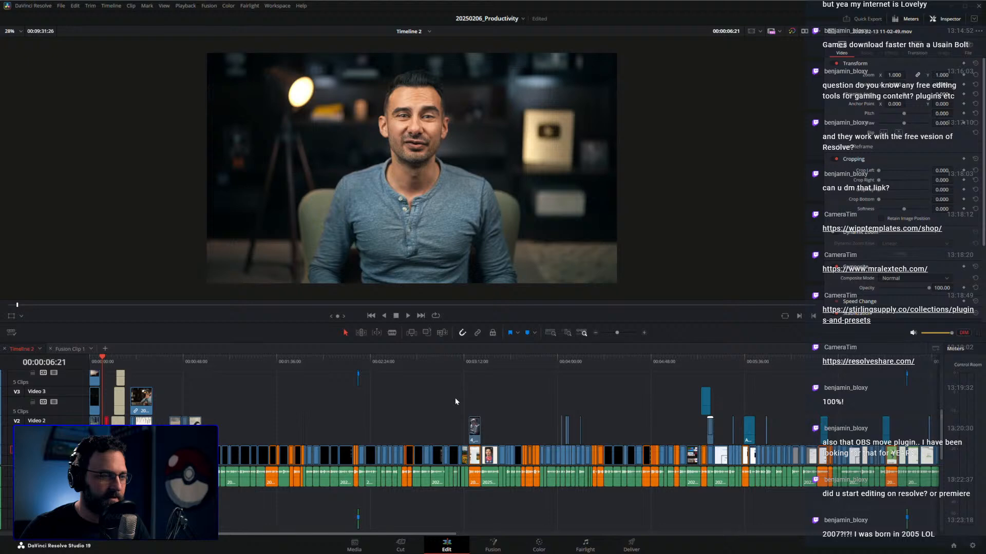
scroll(456, 402, "up", 10)
scroll(498, 400, "down", 1)
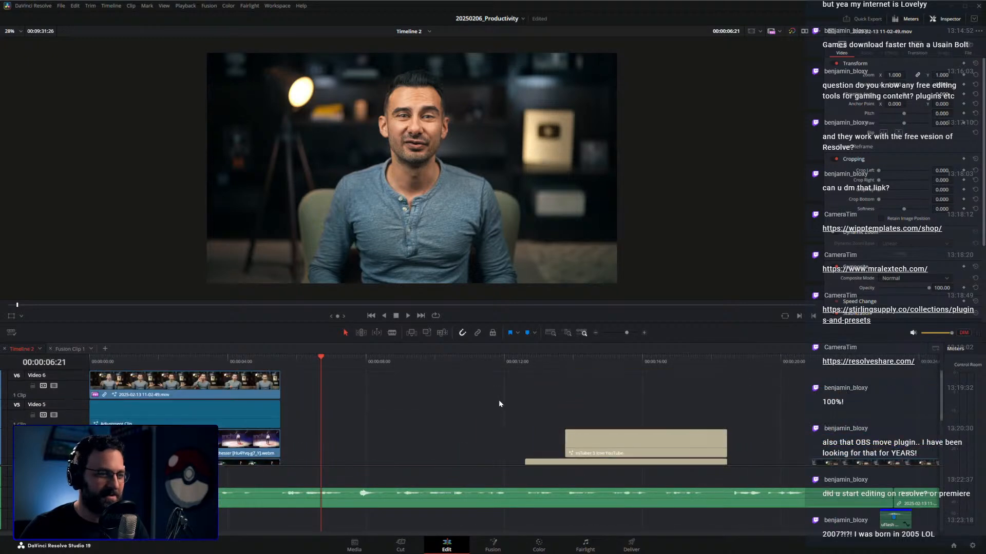
scroll(460, 389, "down", 8)
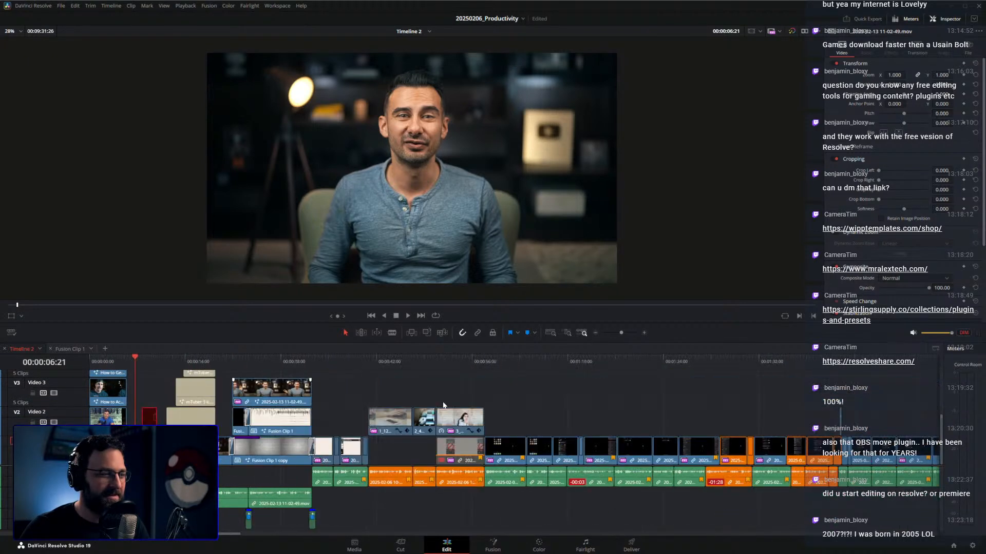
scroll(447, 397, "down", 1)
scroll(488, 399, "up", 3)
scroll(489, 399, "down", 3)
scroll(488, 399, "right", 2)
scroll(488, 398, "right", 8)
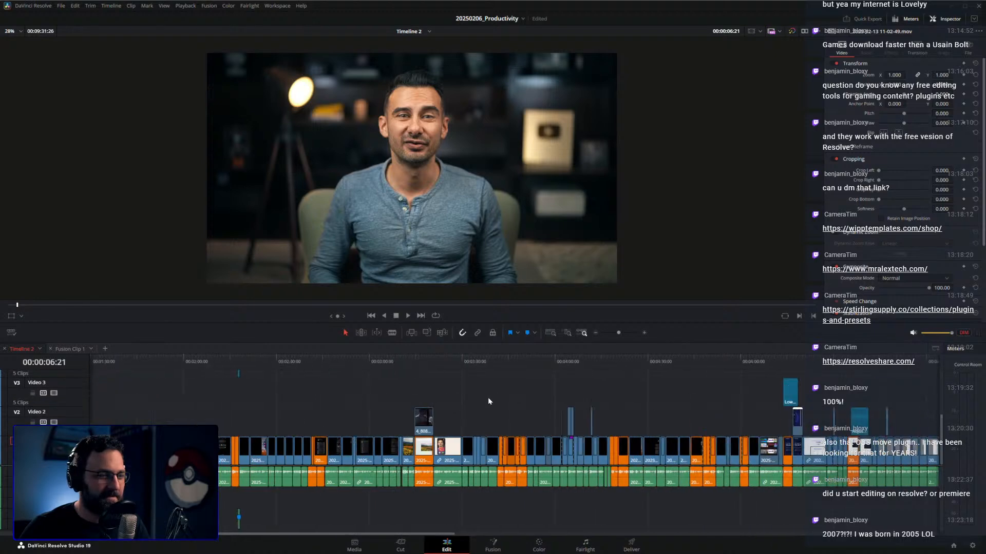
scroll(485, 394, "up", 3)
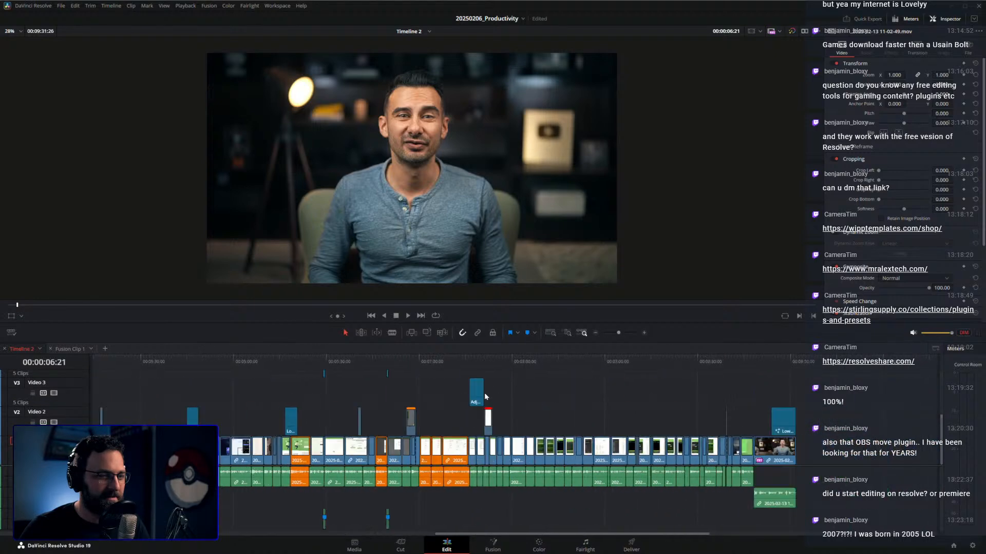
scroll(487, 395, "left", 4)
scroll(482, 411, "left", 2)
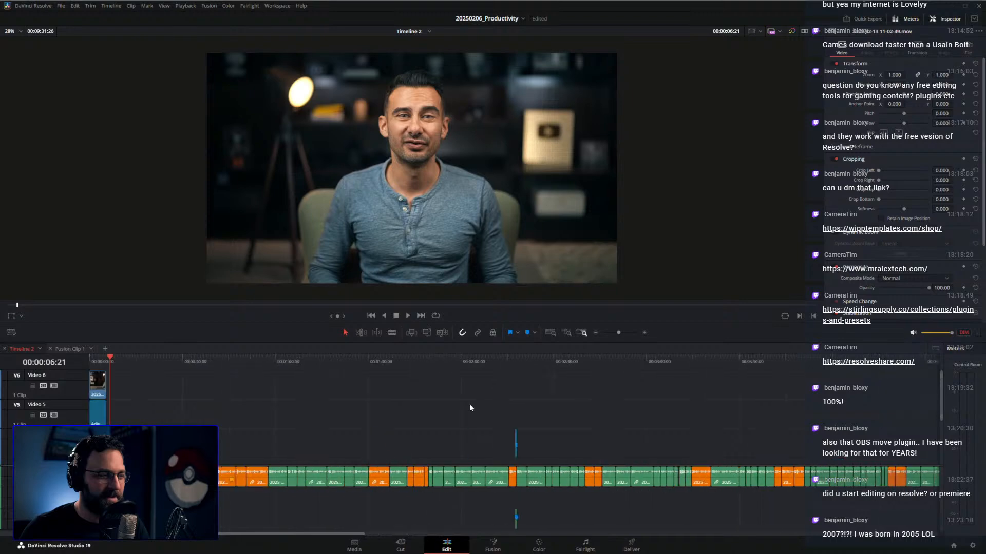
scroll(463, 396, "down", 3)
Open the 20250124_Perplexity project from the local project library.
left_click(513, 19)
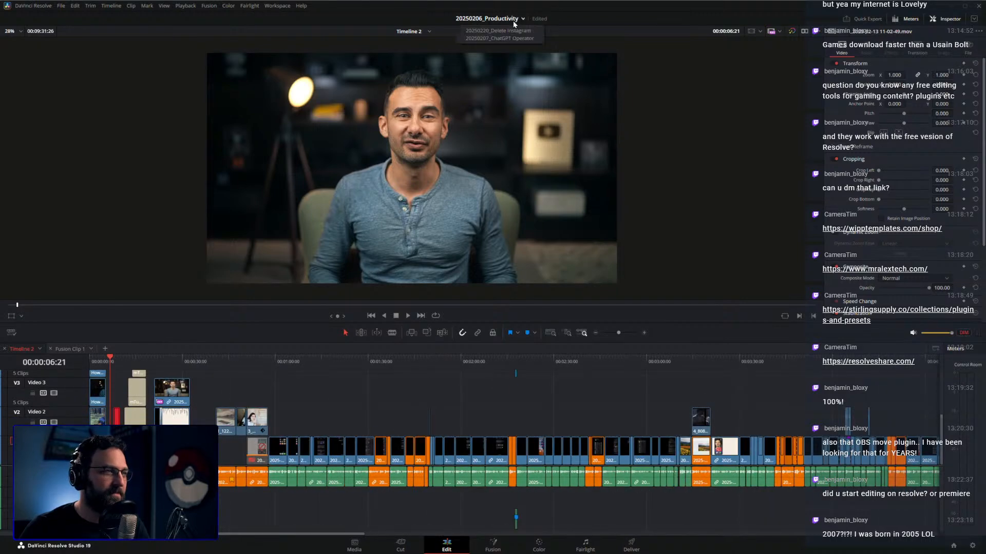
left_click(948, 546)
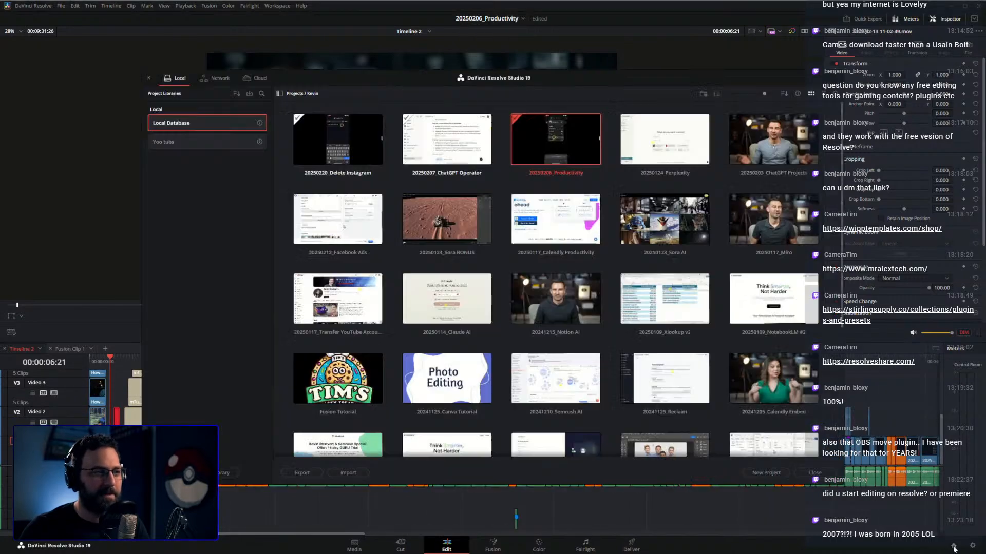
double_click(656, 158)
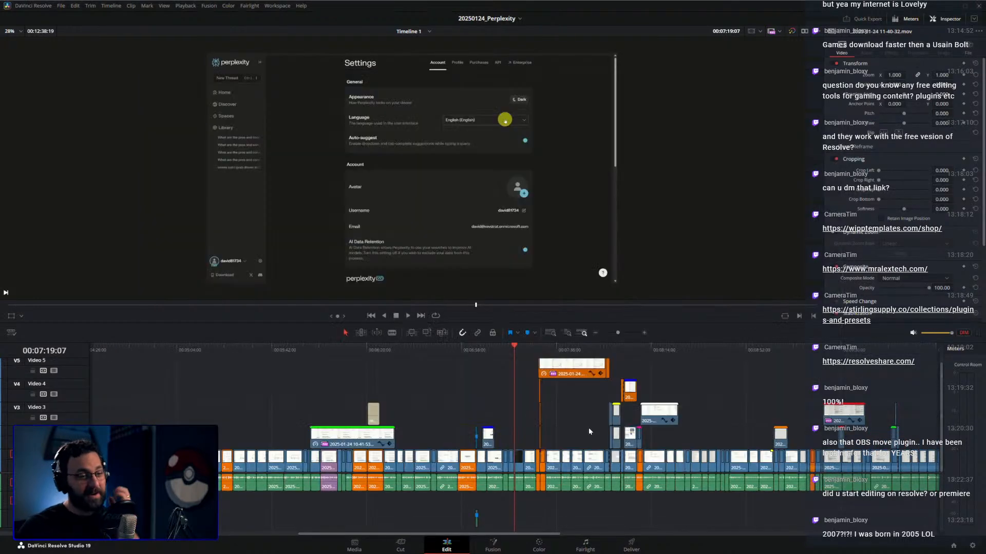
Copy the mPodcast Subscribe 01 title on Video 3 near 00:06:22:27, and switch back to the 20250220_Delete Instagram project.
left_click(379, 353)
scroll(436, 360, "up", 4)
left_click(500, 353)
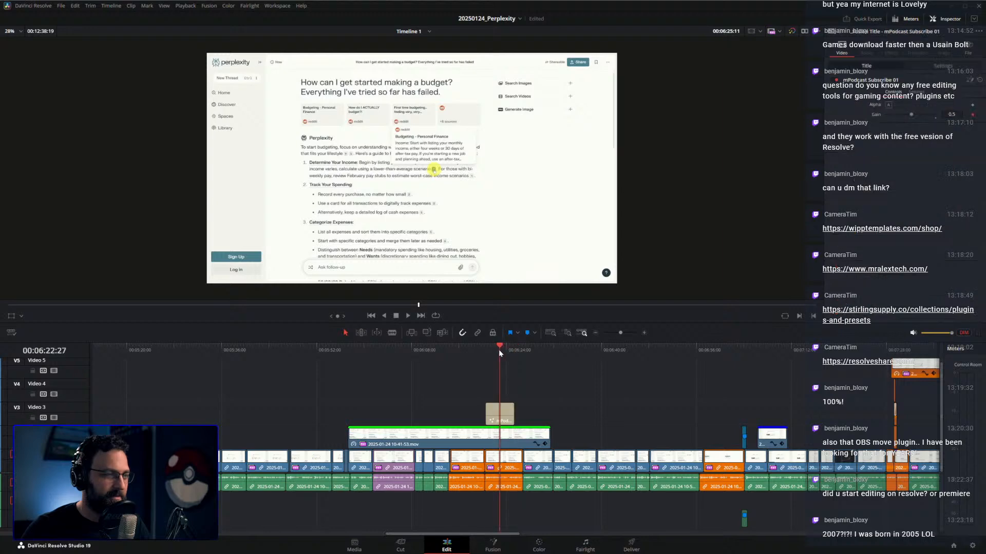
scroll(550, 452, "up", 3)
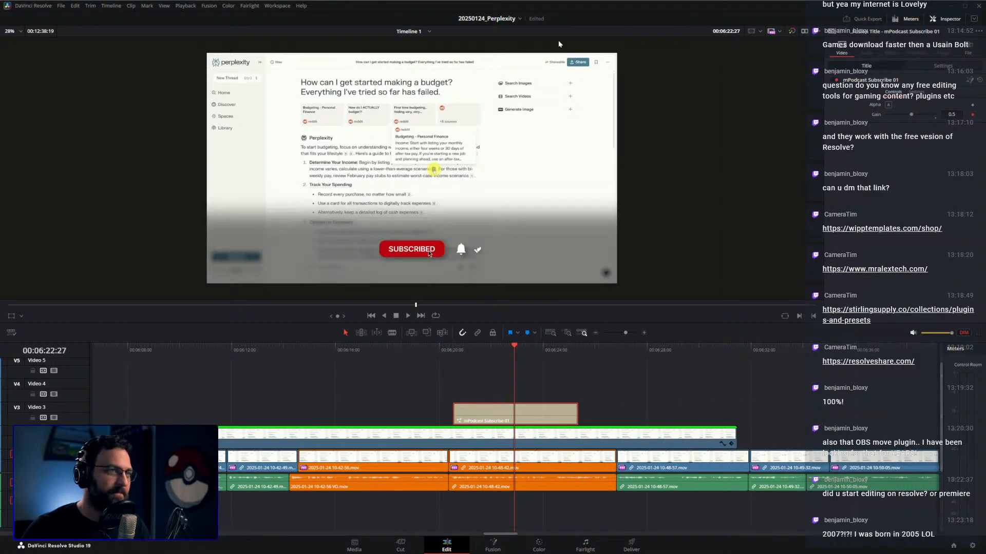
left_click(519, 19)
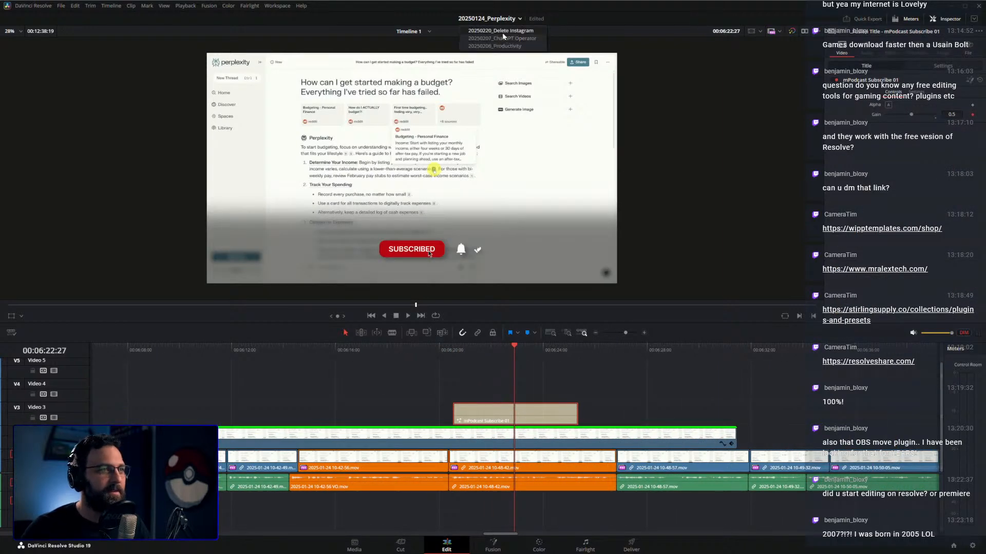
left_click(503, 33)
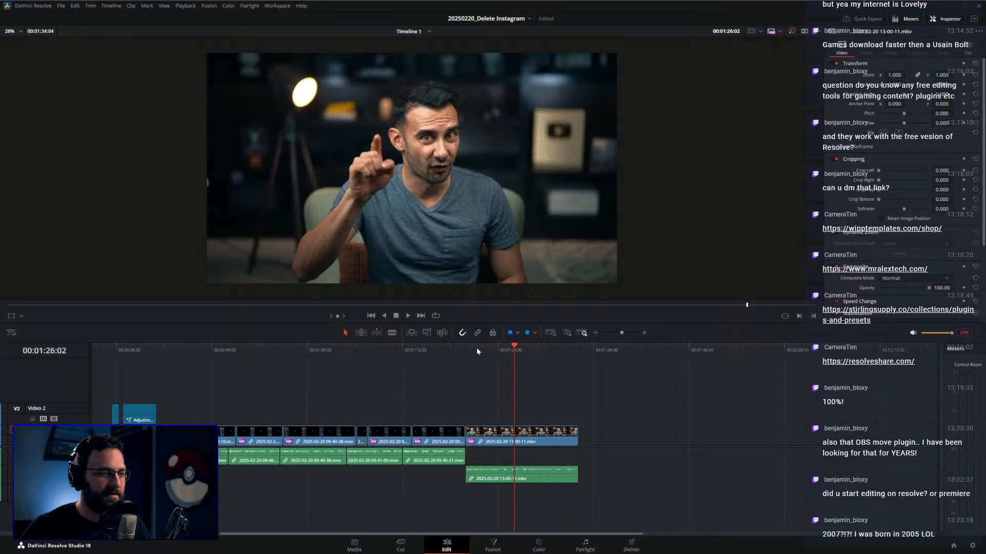
key("Up")
key("ctrl+v")
scroll(526, 392, "up", 4)
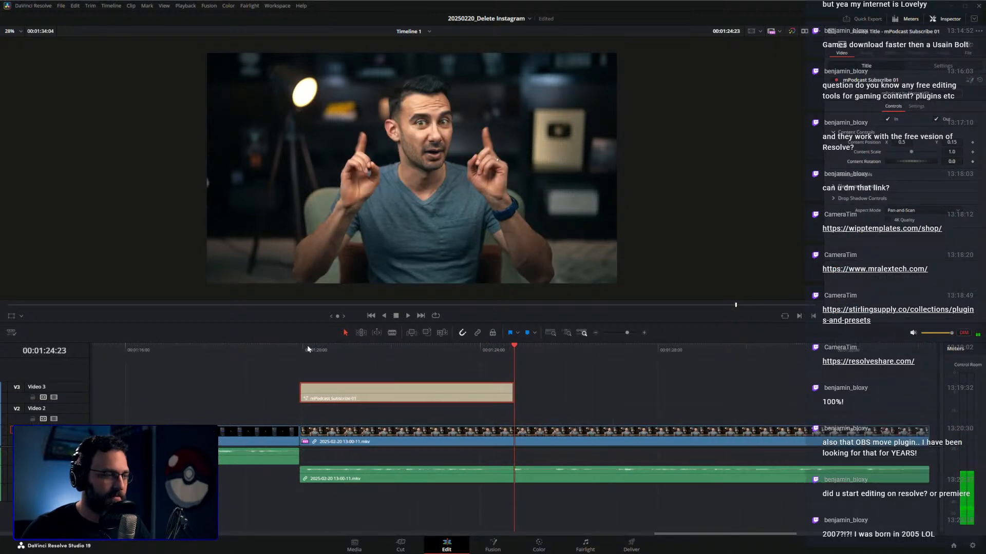
left_click(307, 345)
key("space")
left_click(550, 382)
scroll(625, 399, "down", 3)
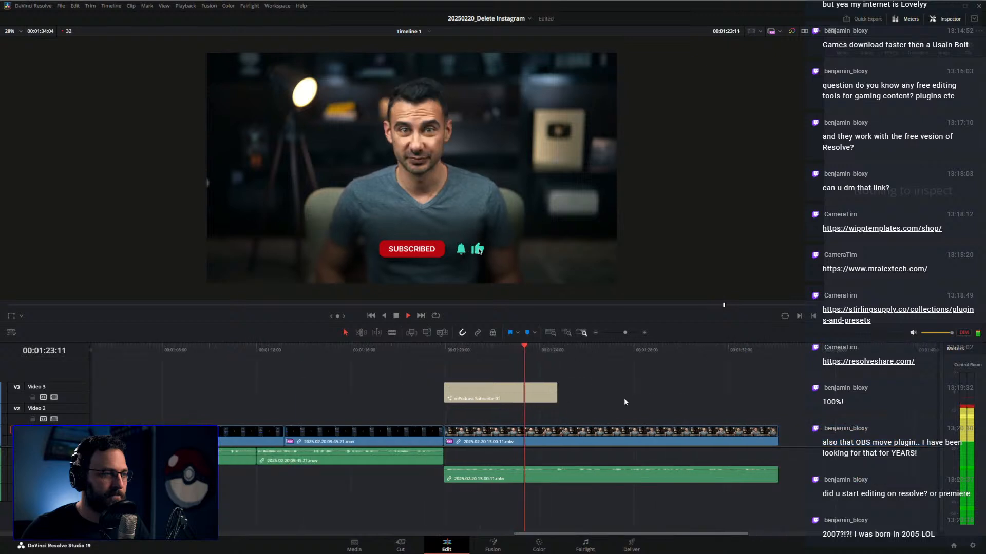
scroll(608, 395, "down", 1)
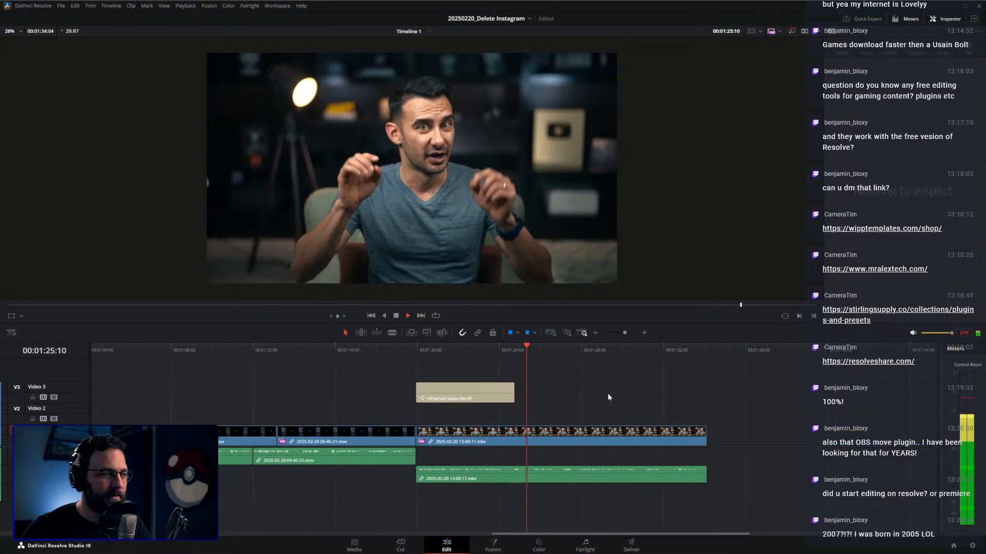
key("space")
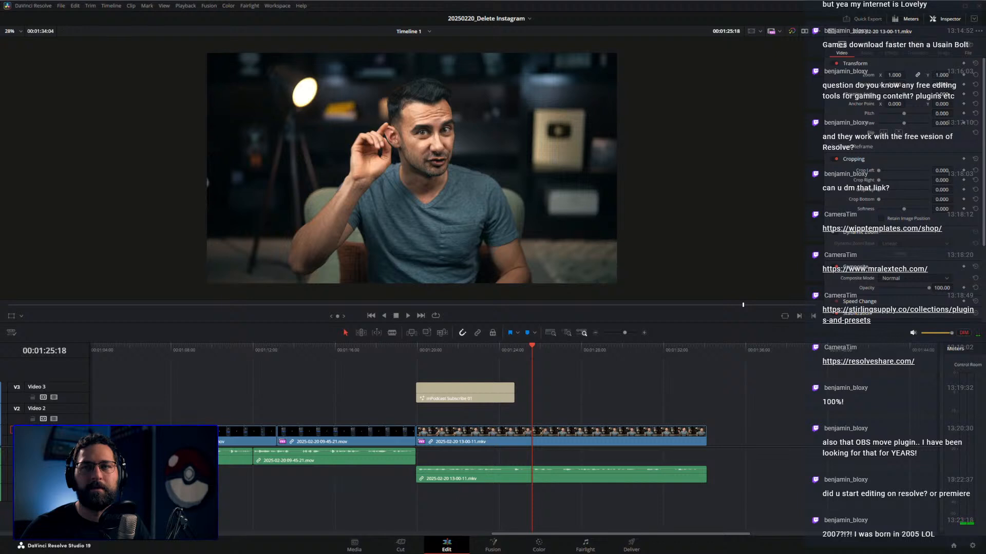
Add the Lower_Third_Socials composition to Video 2 so it ends with the closing presenter clip, and play it back.
key("space")
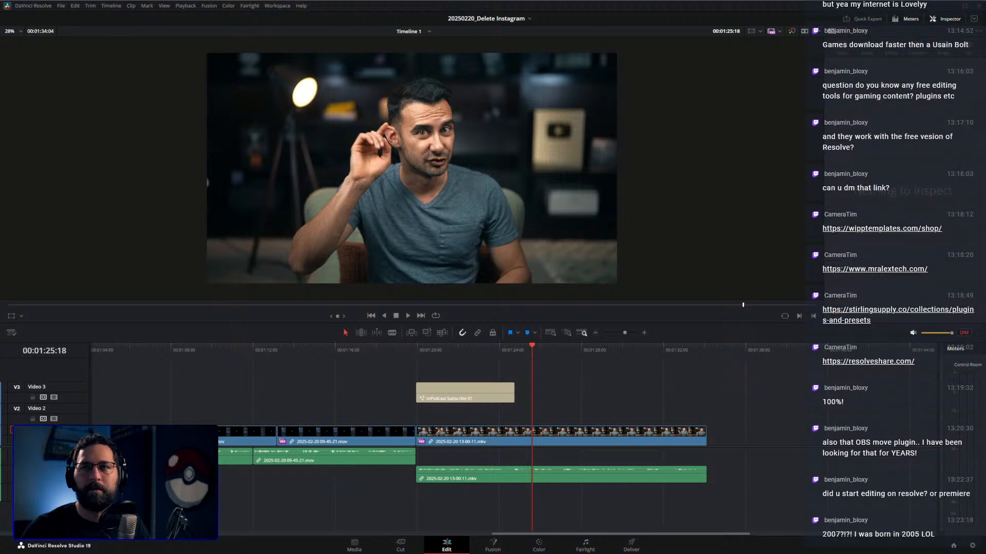
left_click_drag(596, 553, 599, 417)
left_click_drag(722, 410, 661, 410)
left_click(506, 353)
key("space")
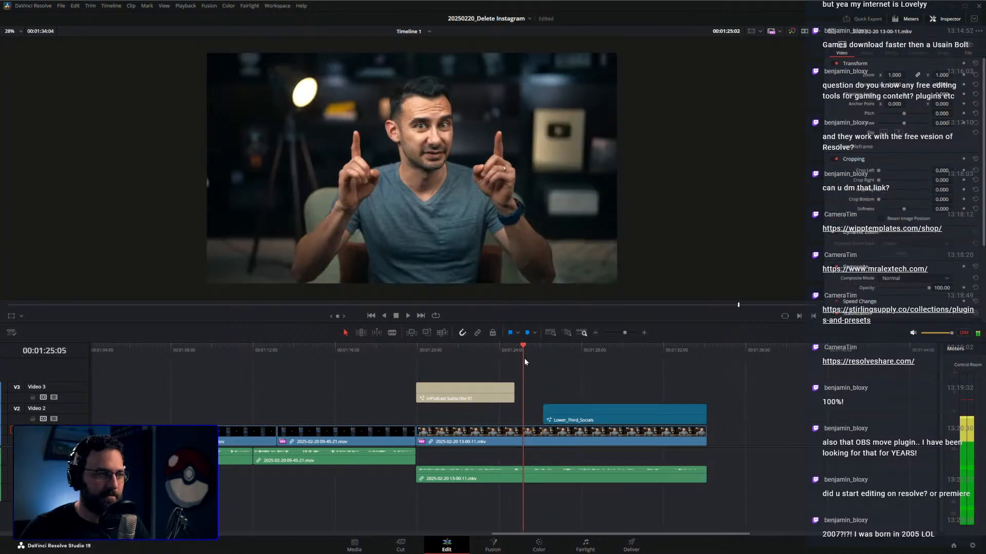
scroll(576, 396, "down", 8)
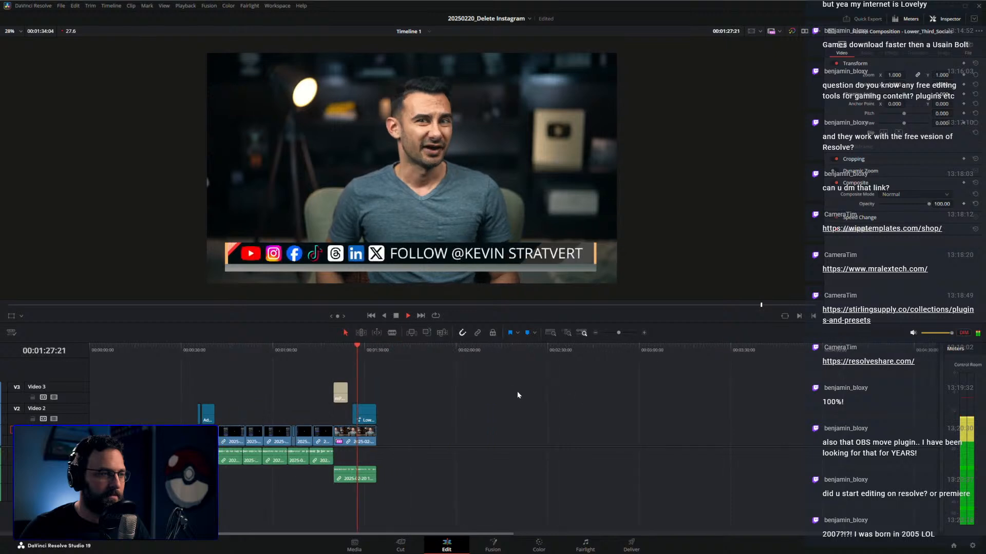
key("space")
scroll(526, 389, "up", 3)
key("Home")
scroll(344, 381, "up", 2)
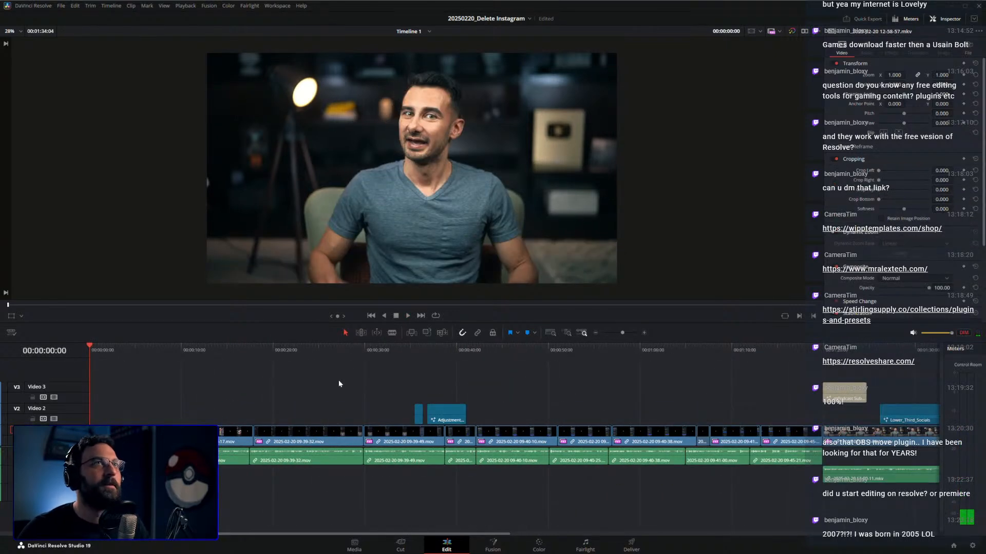
left_click_drag(107, 354, 386, 350)
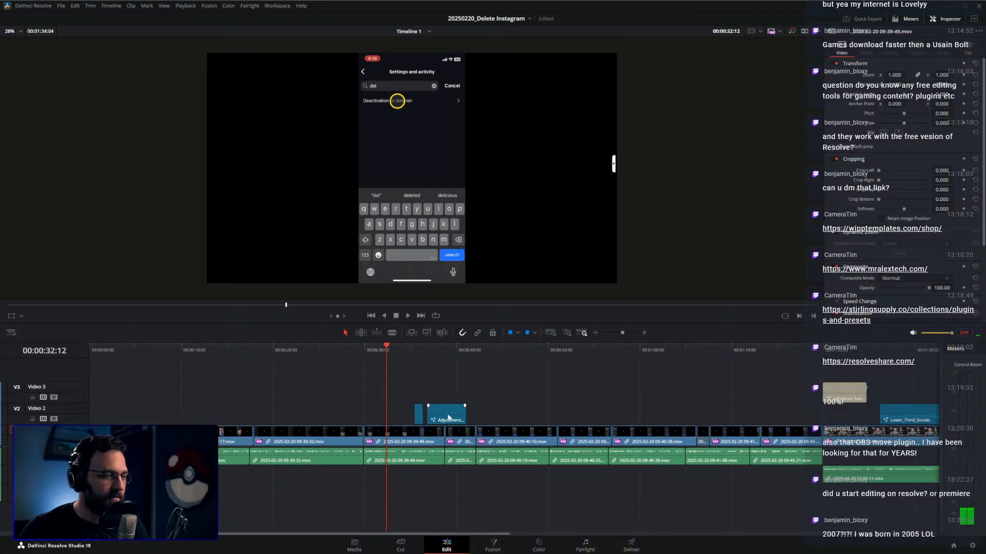
left_click_drag(417, 419, 184, 418)
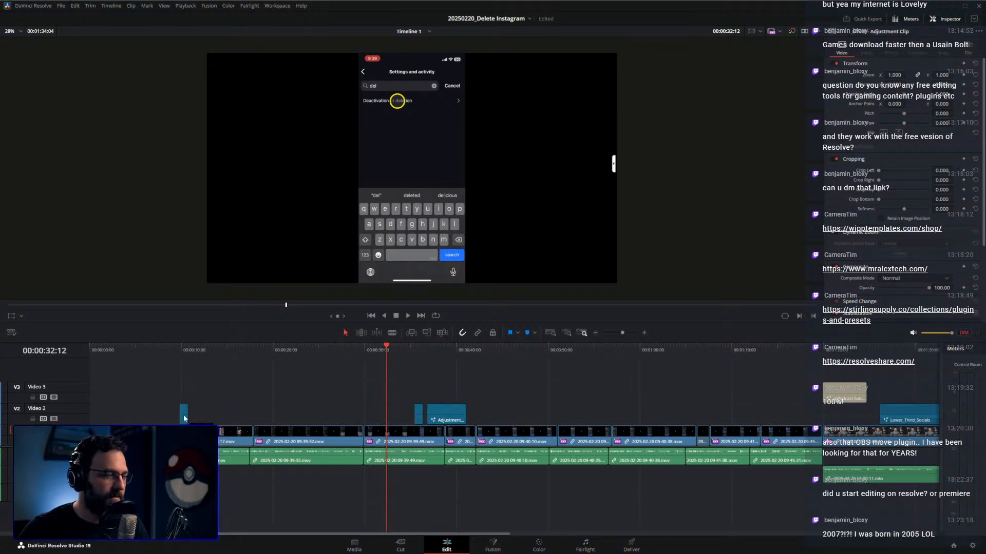
left_click(181, 351)
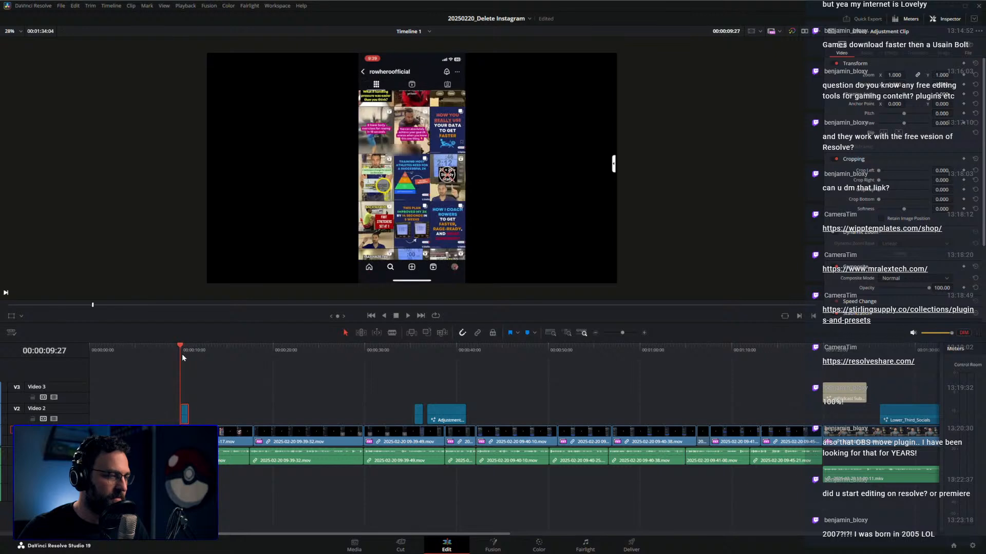
Extend the end of the duplicated adjustment clip on Video 2 to 00:00:13:22.
key("ctrl+equal")
key("ctrl+minus")
left_click_drag(409, 354, 529, 364)
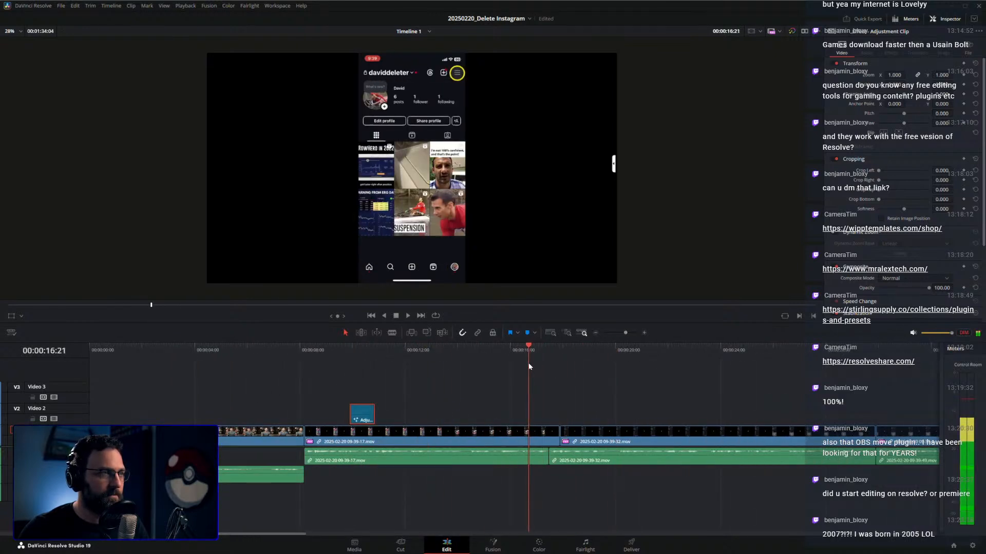
left_click_drag(529, 366, 451, 364)
left_click_drag(374, 415, 449, 414)
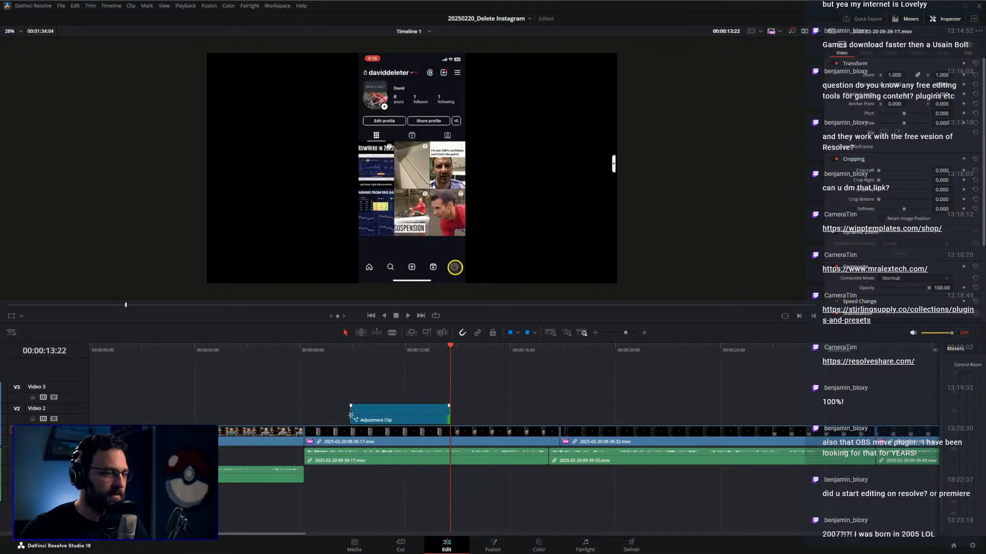
left_click_drag(364, 416, 319, 417)
left_click_drag(403, 414, 450, 413)
left_click_drag(411, 357, 367, 356)
In the adjustment clip's Fusion composition, remove Rectangle1's motion path, then move and widen the blur mask over the header account name, centred at about 0.446, 0.918.
left_click(491, 544)
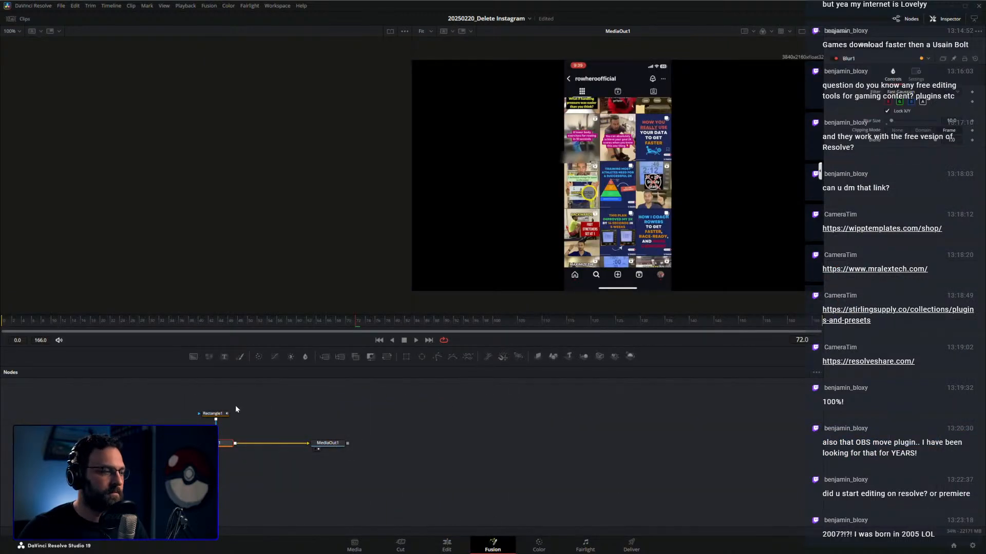
left_click(221, 416)
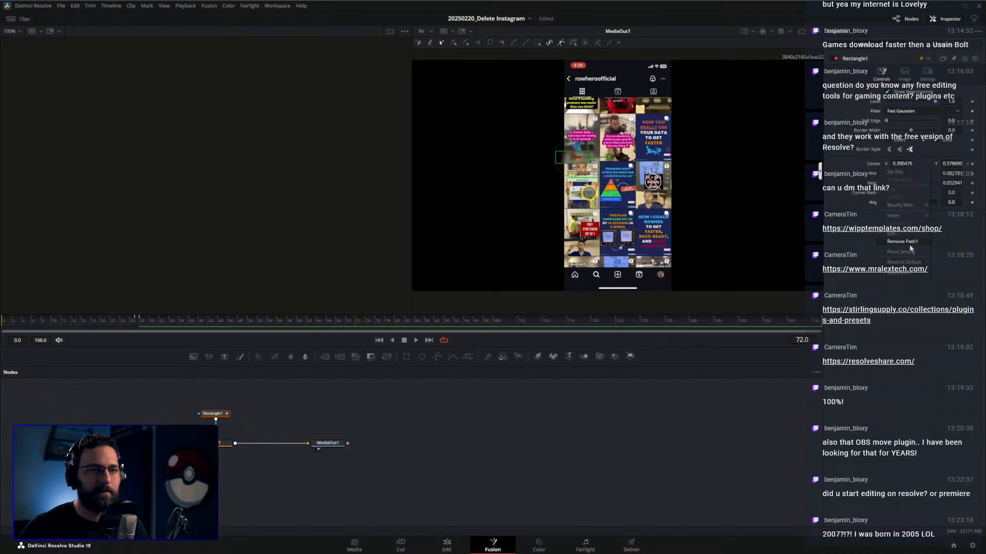
left_click_drag(572, 156, 586, 74)
scroll(587, 74, "up", 10)
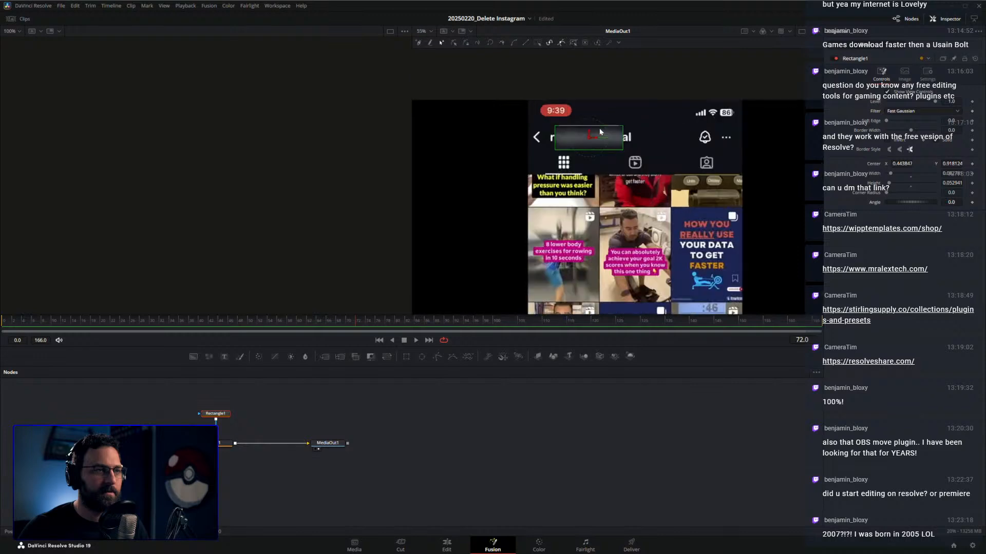
scroll(590, 159, "down", 3)
left_click_drag(644, 181, 657, 181)
left_click_drag(583, 162, 588, 162)
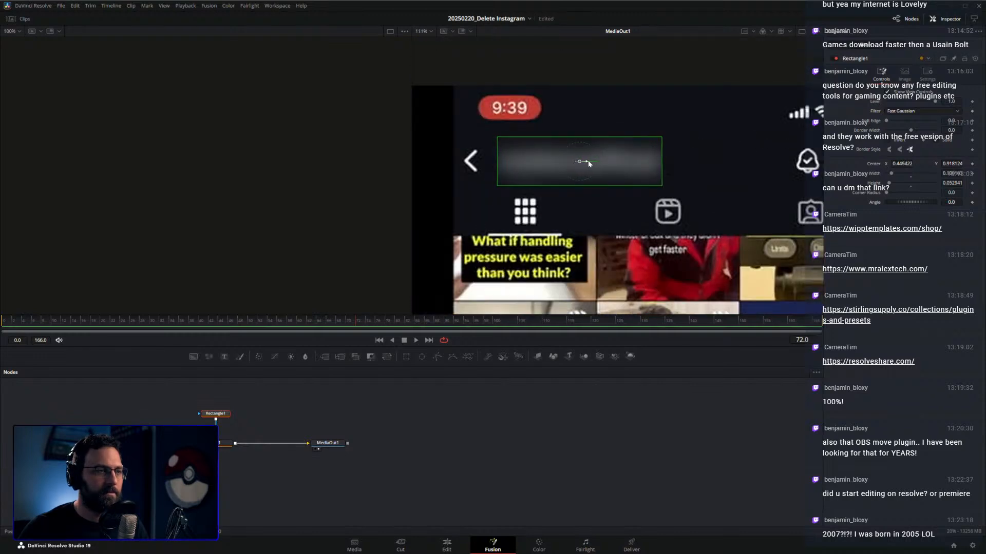
left_click(533, 437)
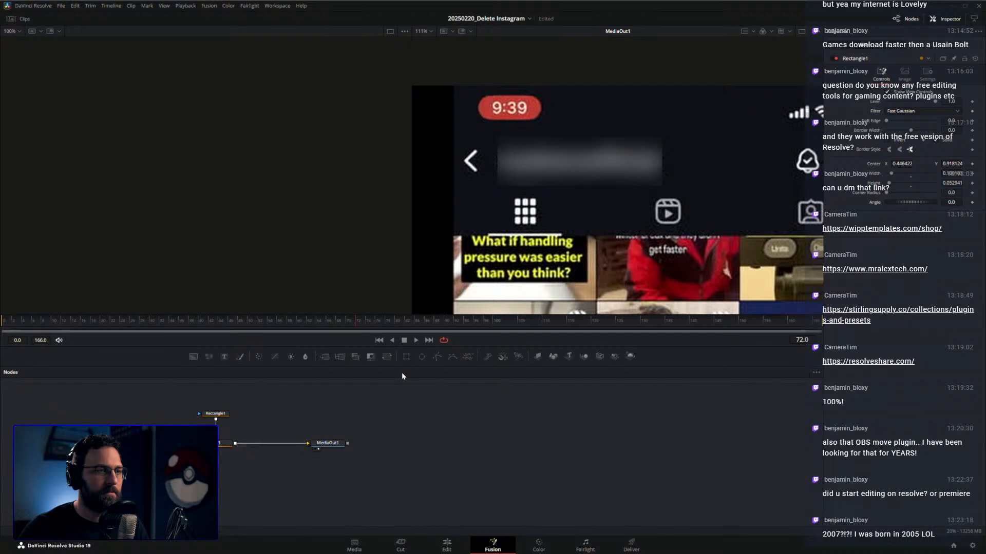
scroll(561, 230, "down", 5)
key("ctrl+f")
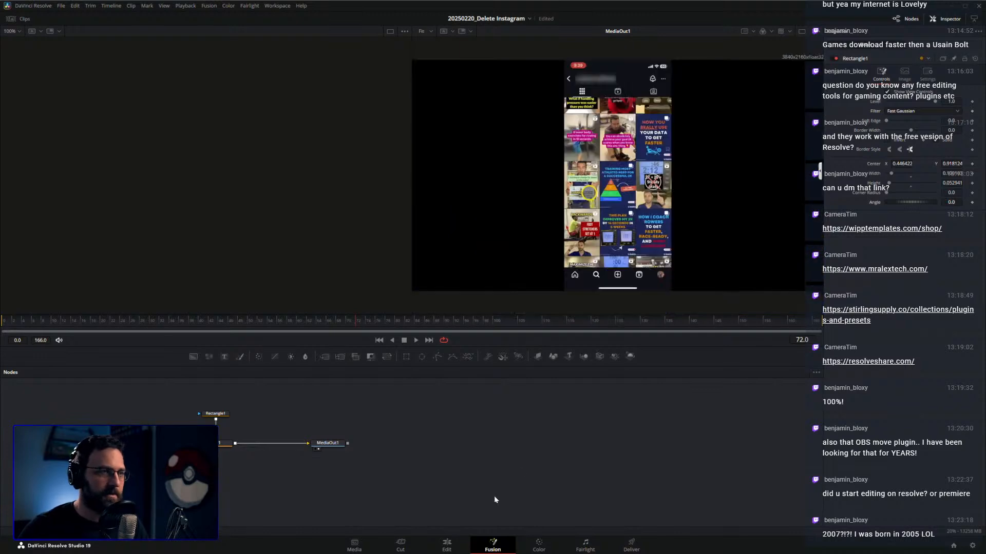
Review the blurred header on the edit timeline and scan the remaining screen-recording clips for unmasked account details.
left_click(455, 549)
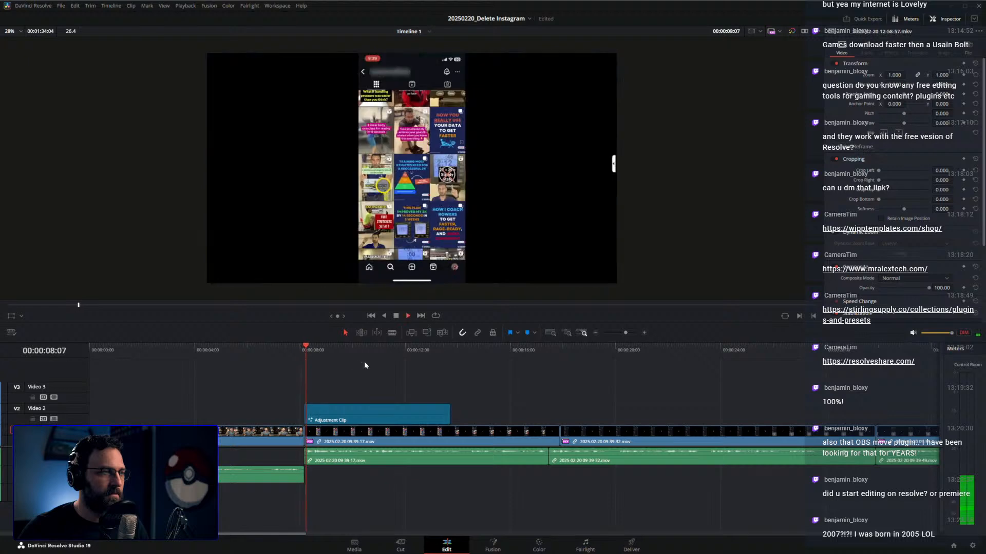
left_click_drag(338, 349, 482, 377)
key("space")
scroll(577, 380, "down", 3)
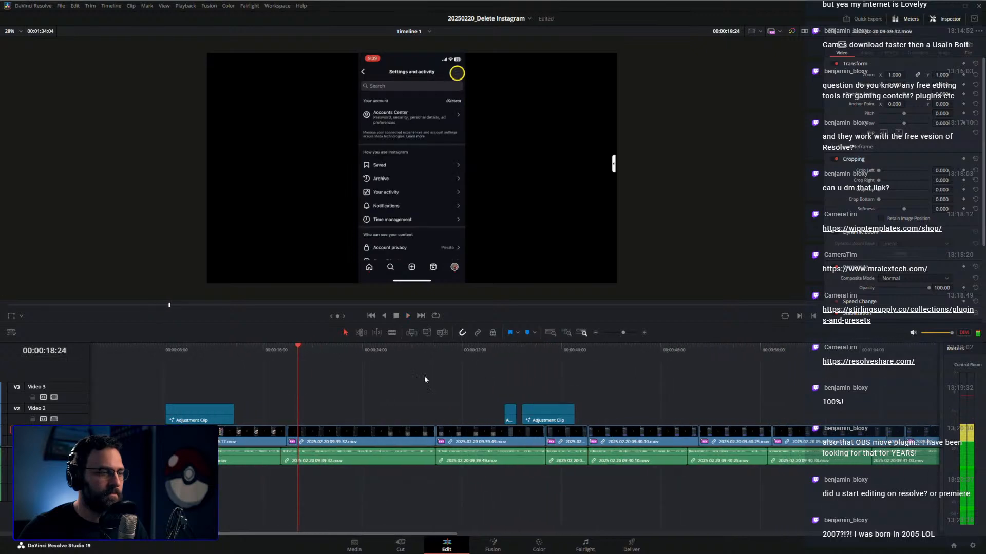
left_click_drag(301, 347, 732, 397)
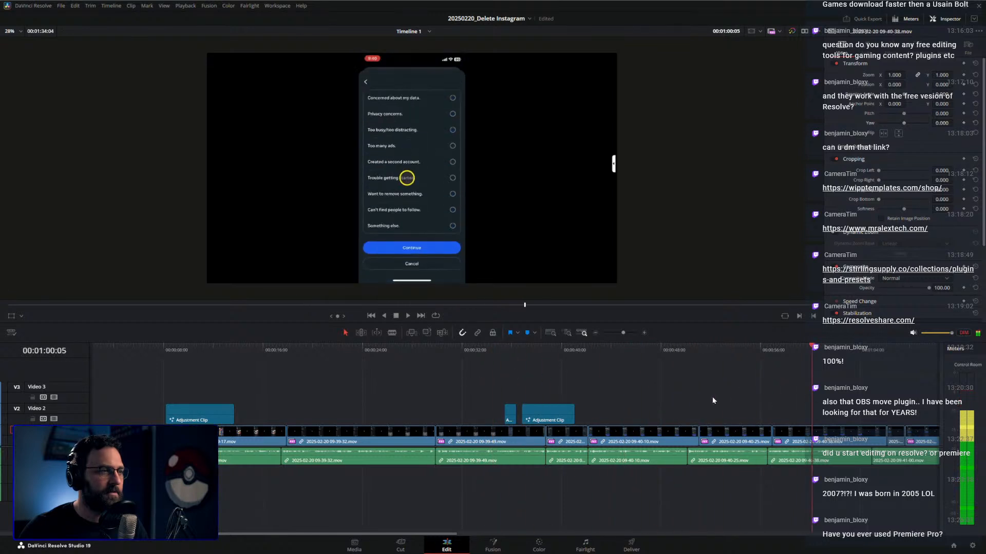
scroll(732, 396, "down", 4)
left_click_drag(359, 357, 157, 383)
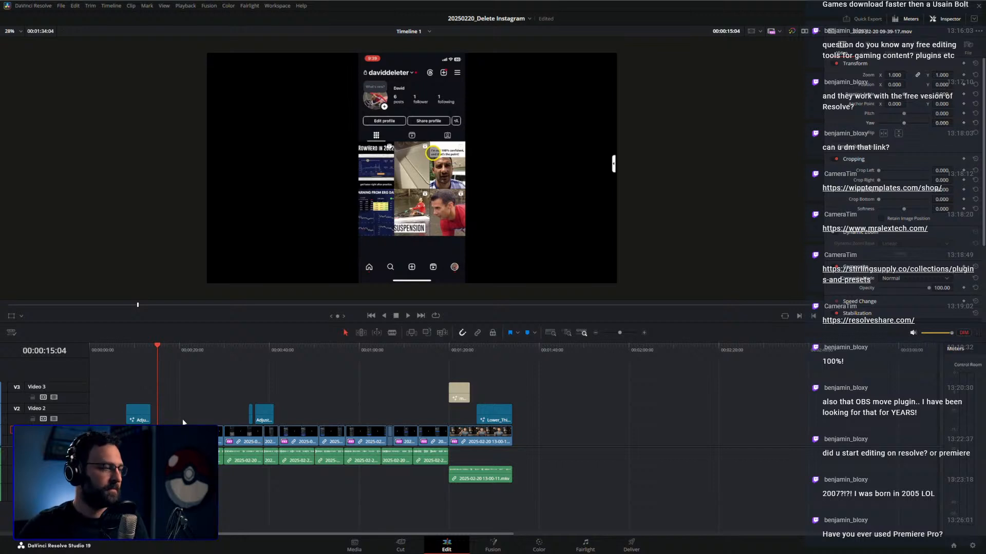
Move the phone screen-recording clips and their adjustment clips up one video track.
left_click_drag(140, 381, 444, 437)
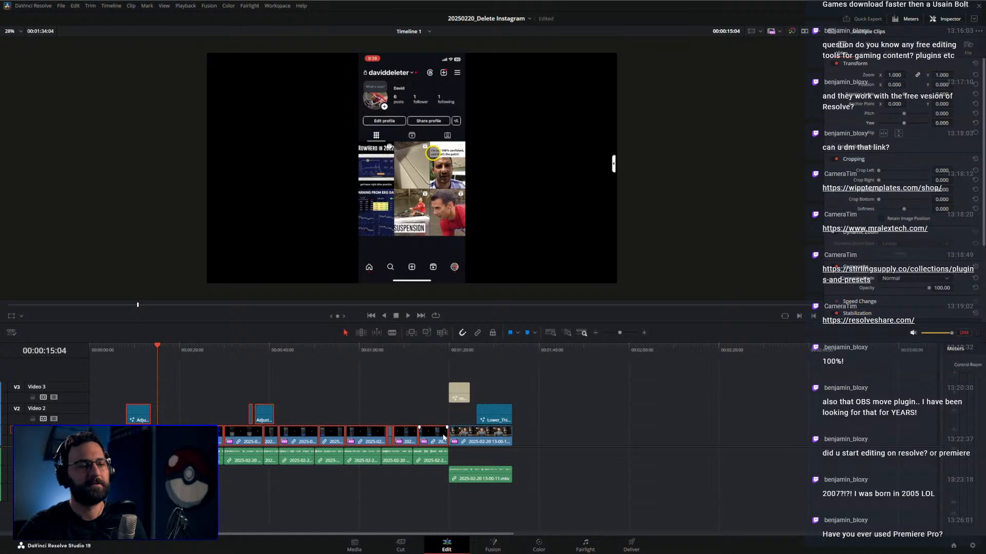
scroll(423, 407, "up", 3)
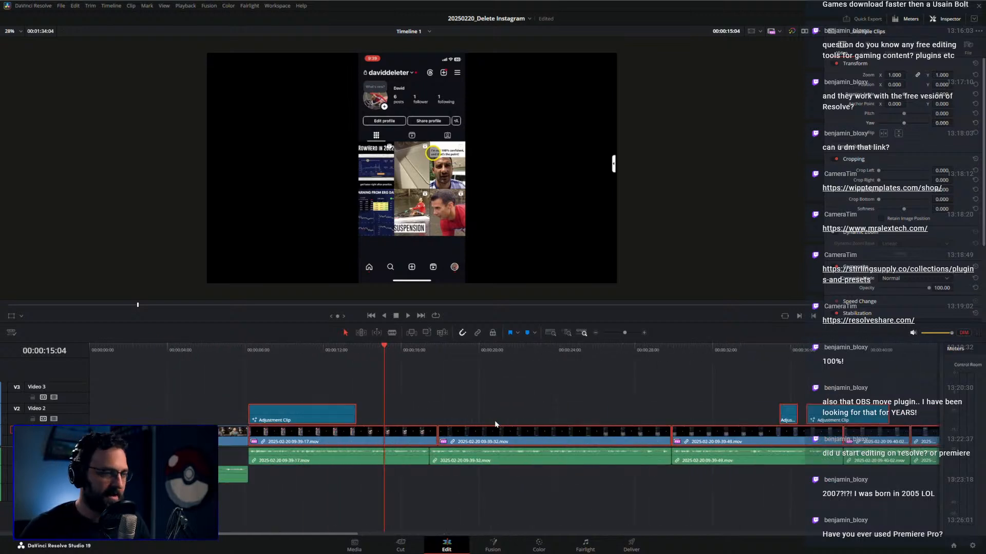
scroll(495, 424, "down", 2)
key("alt+Up")
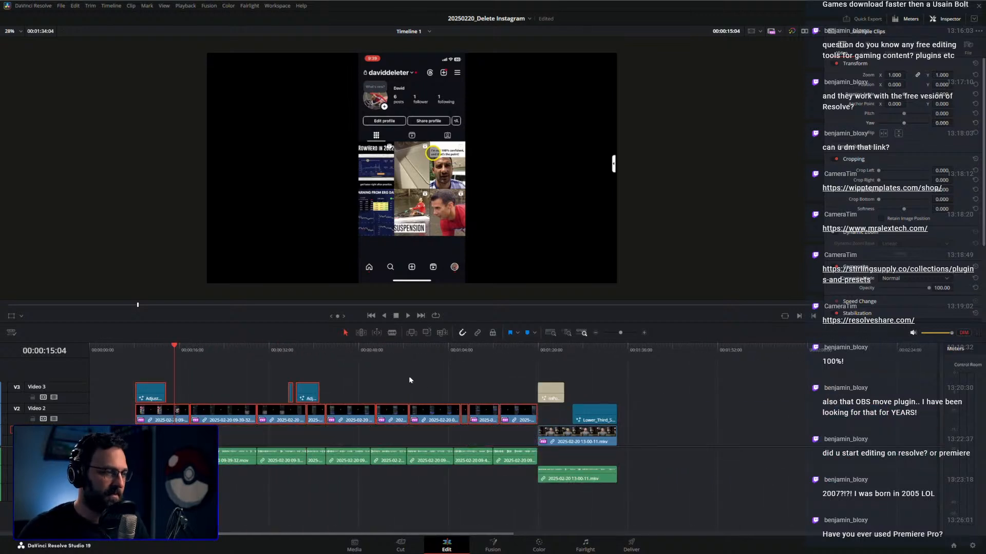
left_click(409, 380)
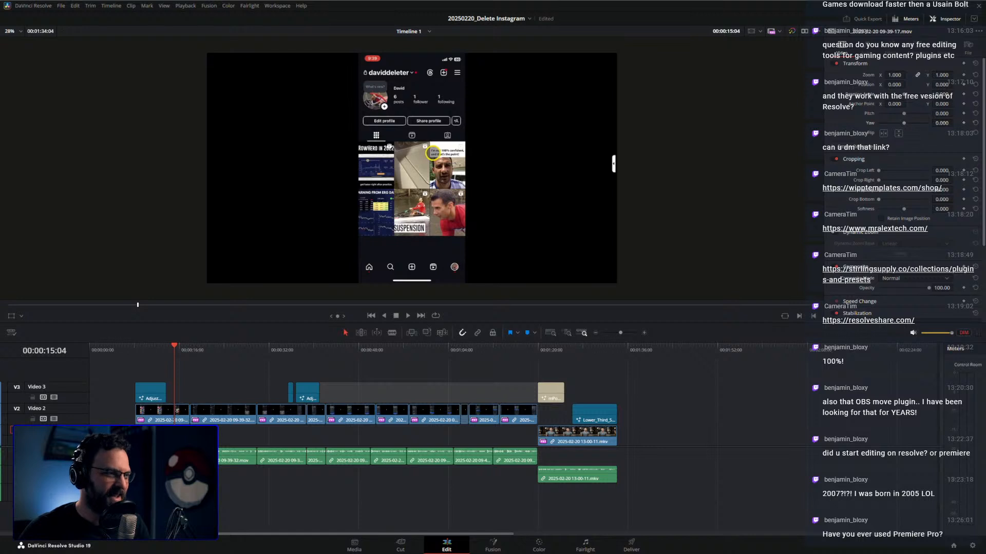
Move the raised screen-recording clips and adjustment clips back down one video track.
left_click(168, 418)
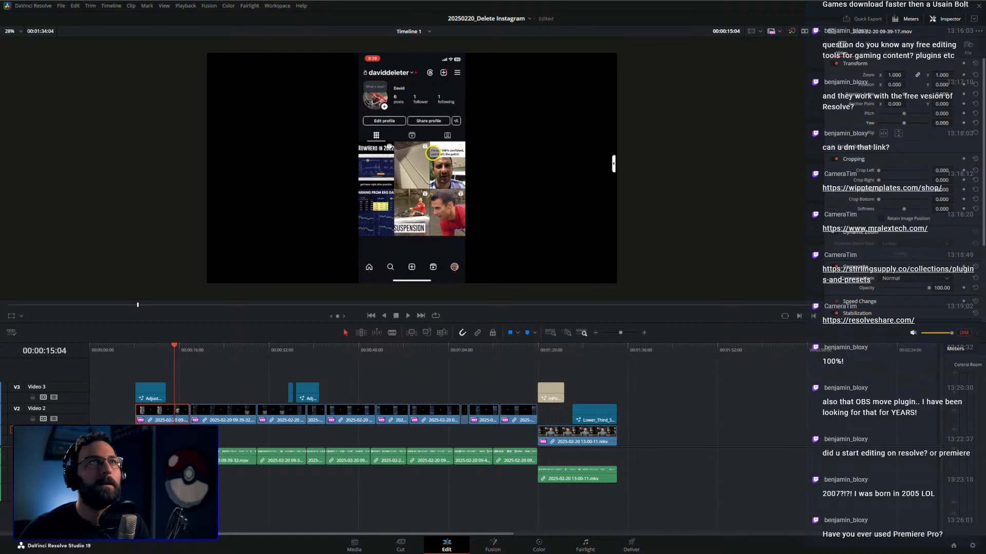
left_click_drag(162, 441, 512, 422)
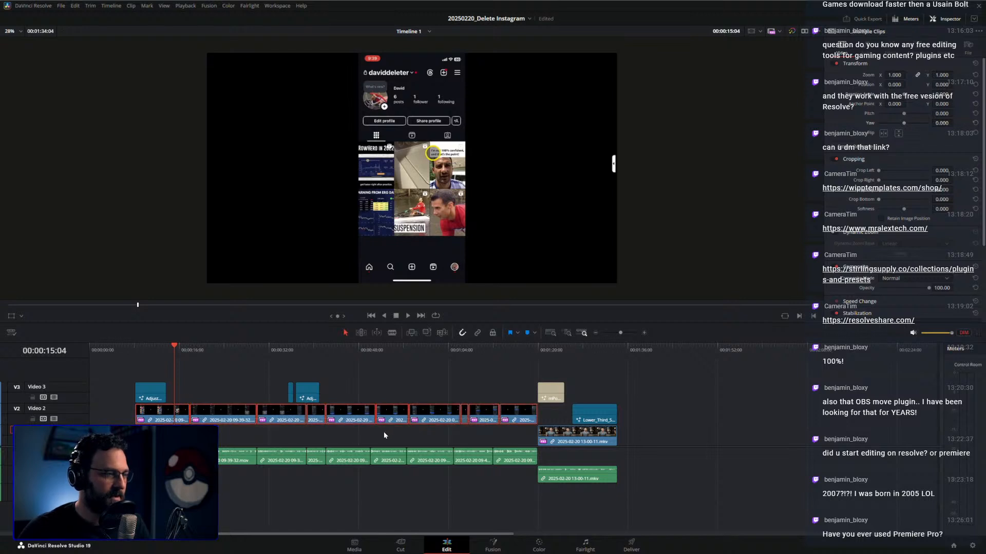
scroll(383, 435, "up", 2)
scroll(383, 435, "down", 2)
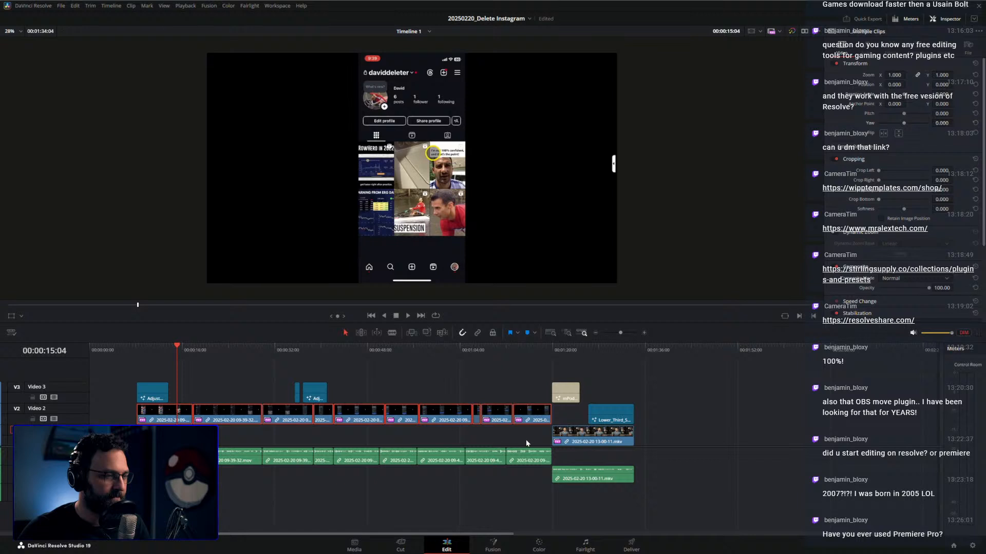
left_click_drag(525, 439, 155, 394)
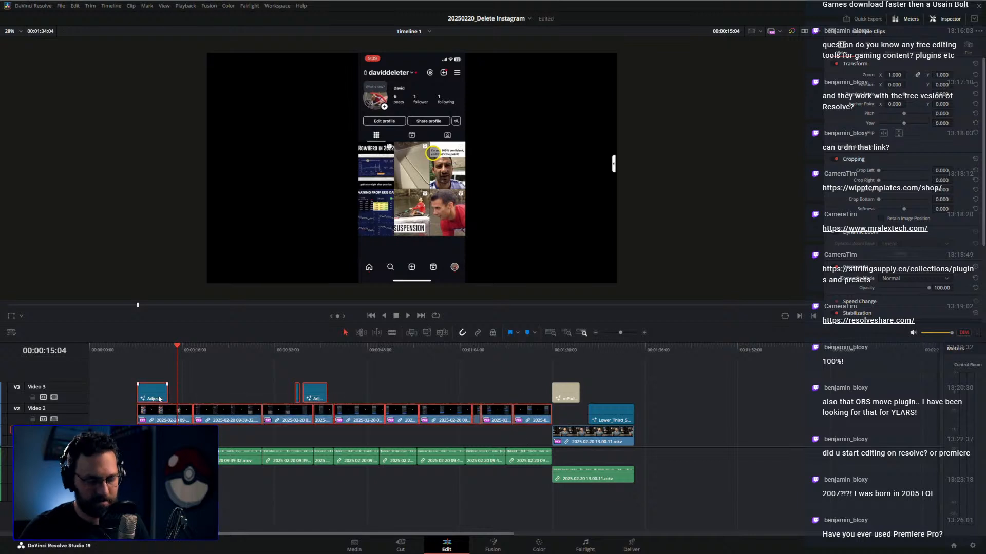
key("alt+Down")
left_click(199, 373)
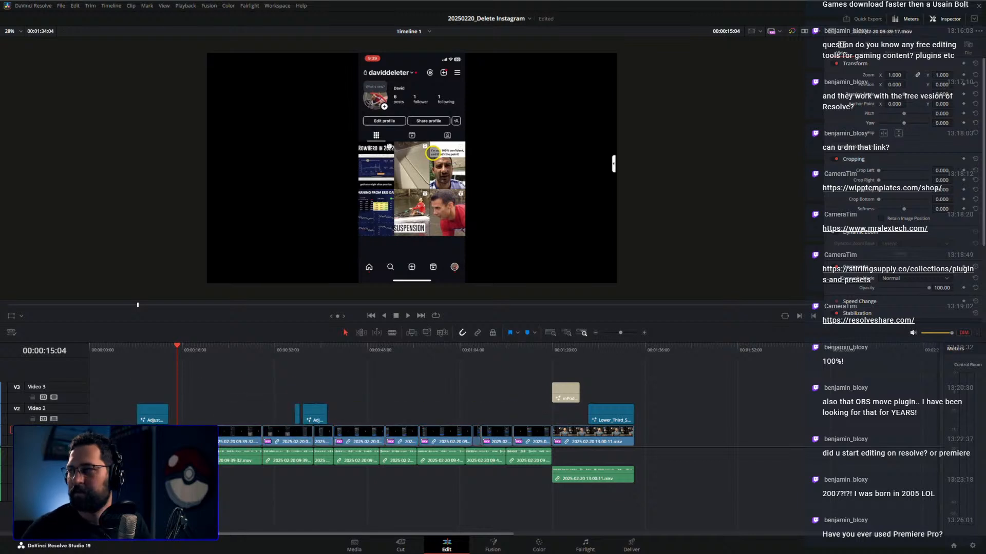
Add a Fusion Composition on Video 3 from the start of the phone recordings and extend it to the subscribe title.
key("d")
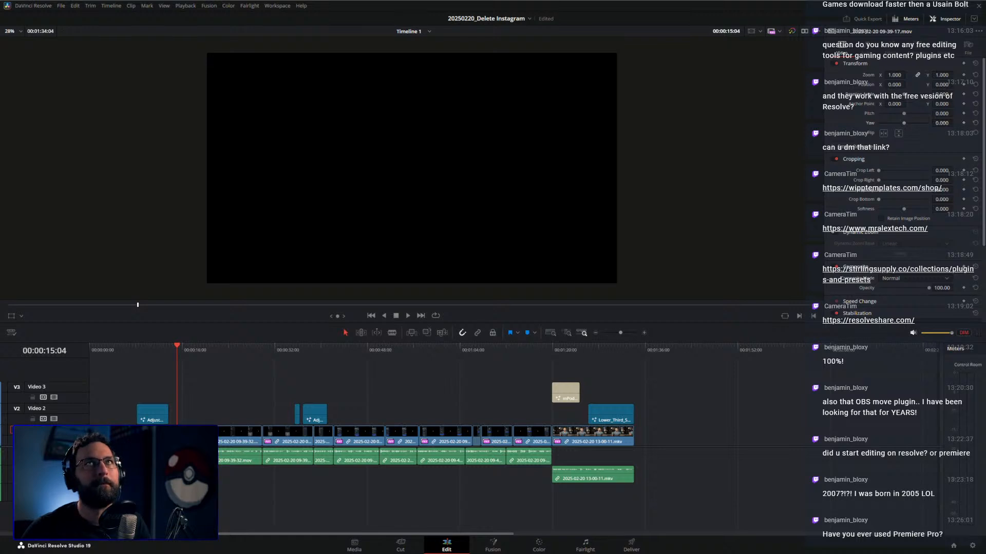
left_click_drag(515, 311, 160, 389)
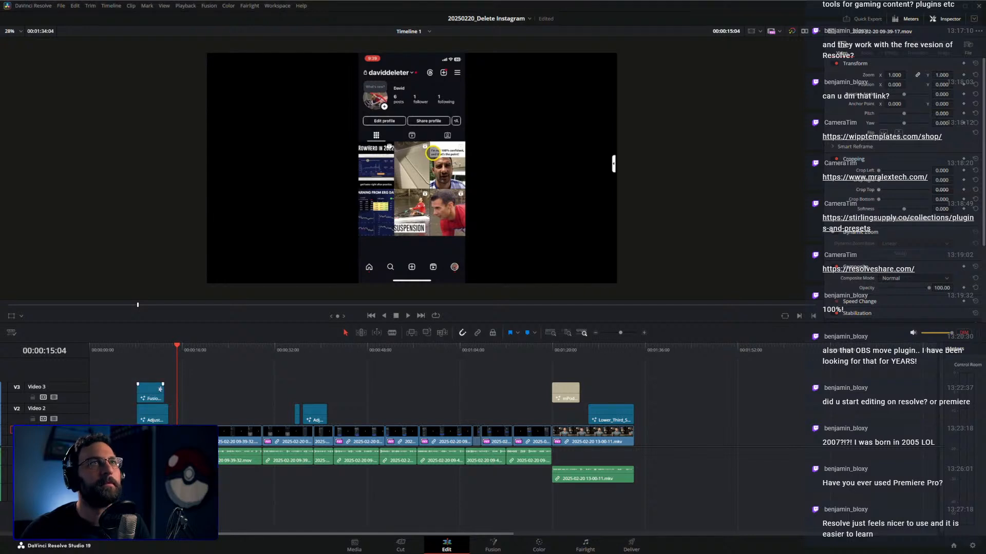
left_click_drag(160, 389, 551, 390)
left_click(539, 363)
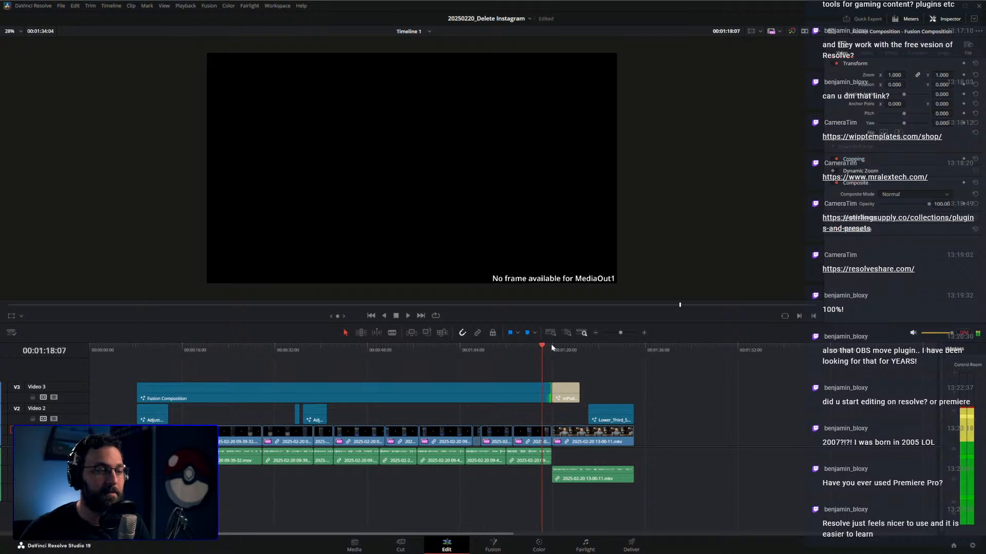
scroll(548, 356, "up", 4)
left_click(533, 394)
scroll(533, 390, "down", 5)
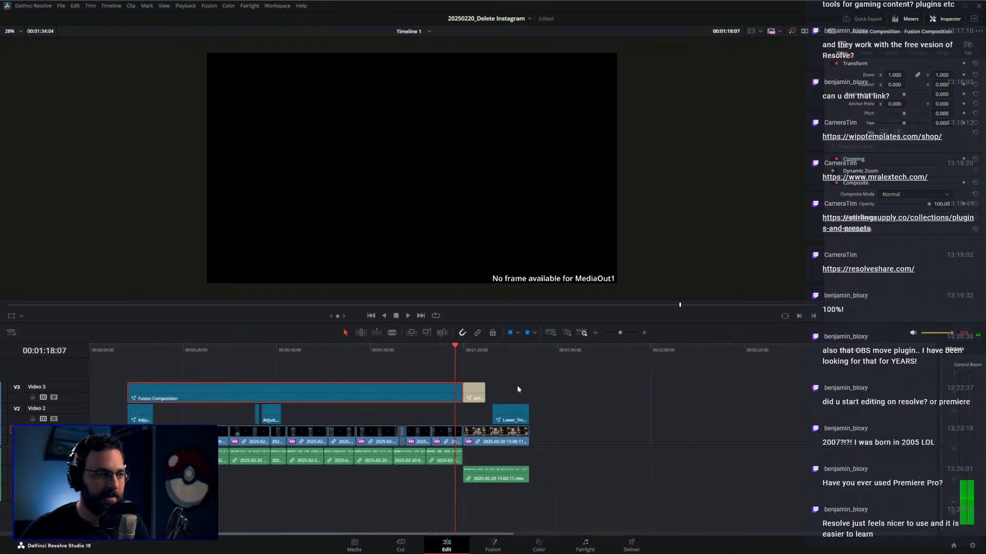
Open the Fusion Composition at 00:00:43:17, add a MediaIn node connected to MediaOut1, and set its media source to Background.
left_click(291, 356)
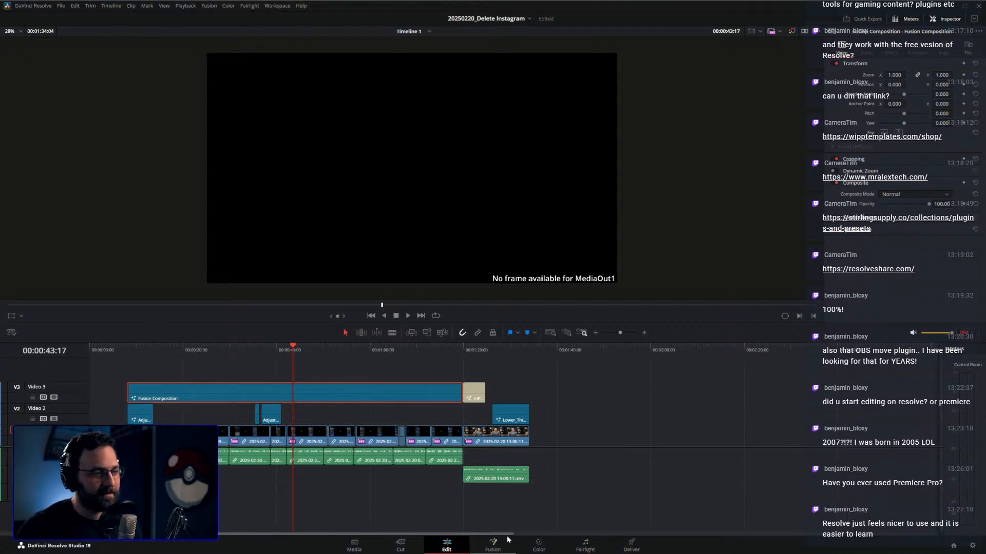
left_click(493, 545)
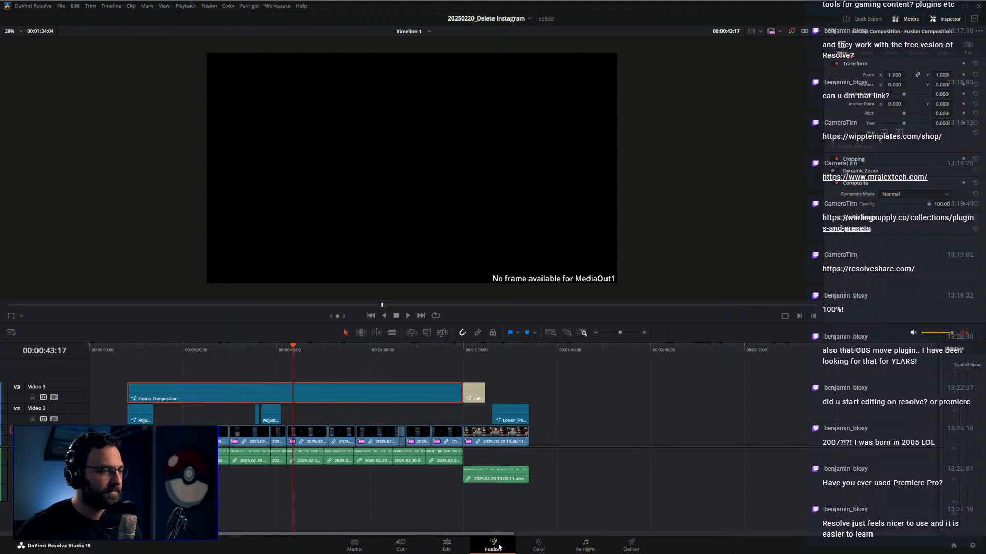
left_click_drag(192, 414, 553, 416)
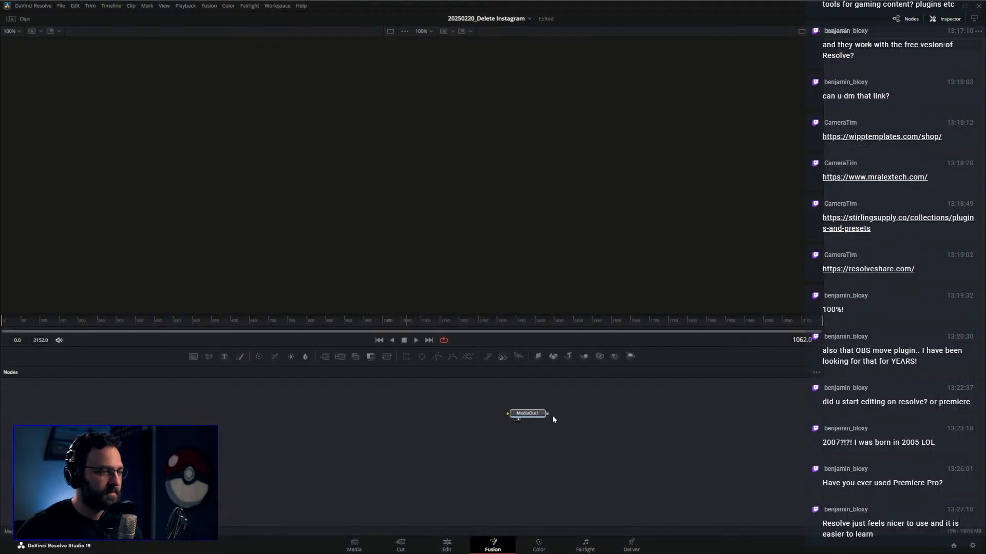
key("shift+space")
type("mediain")
key("Return")
left_click_drag(434, 429, 532, 414)
left_click_drag(416, 431, 370, 417)
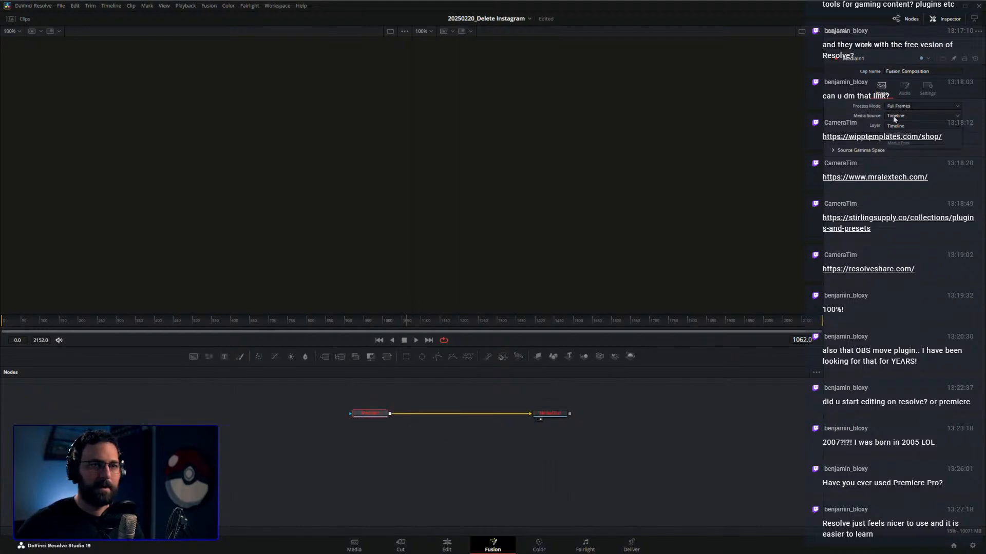
left_click(897, 134)
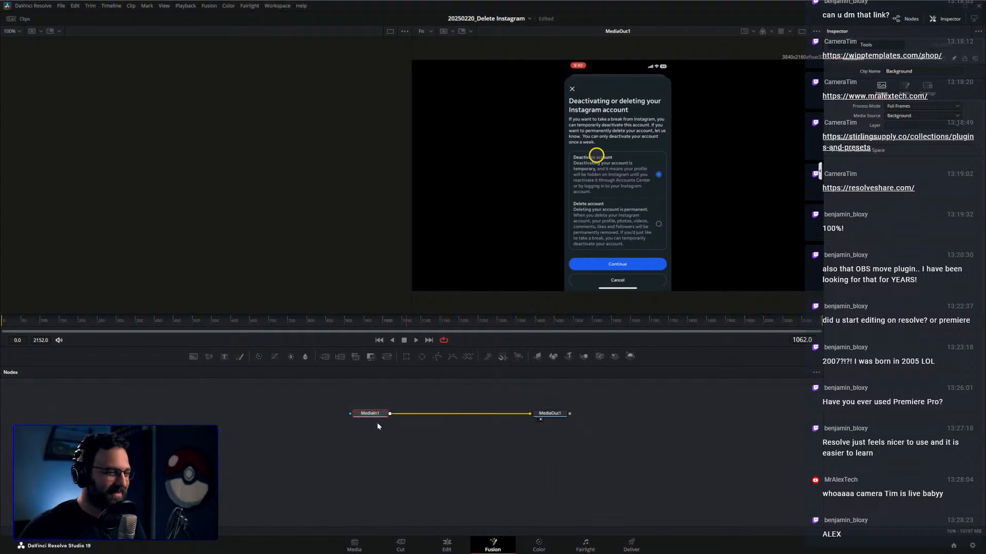
Add a second MediaIn node with its source set to Background, and merge it over MediaIn1 before MediaOut1.
key("shift+space")
type("medi")
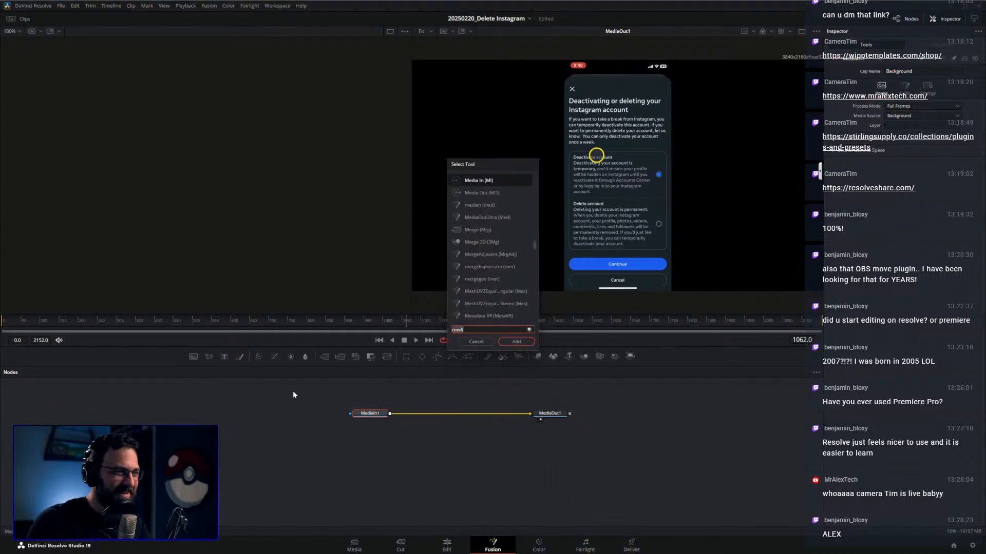
key("Return")
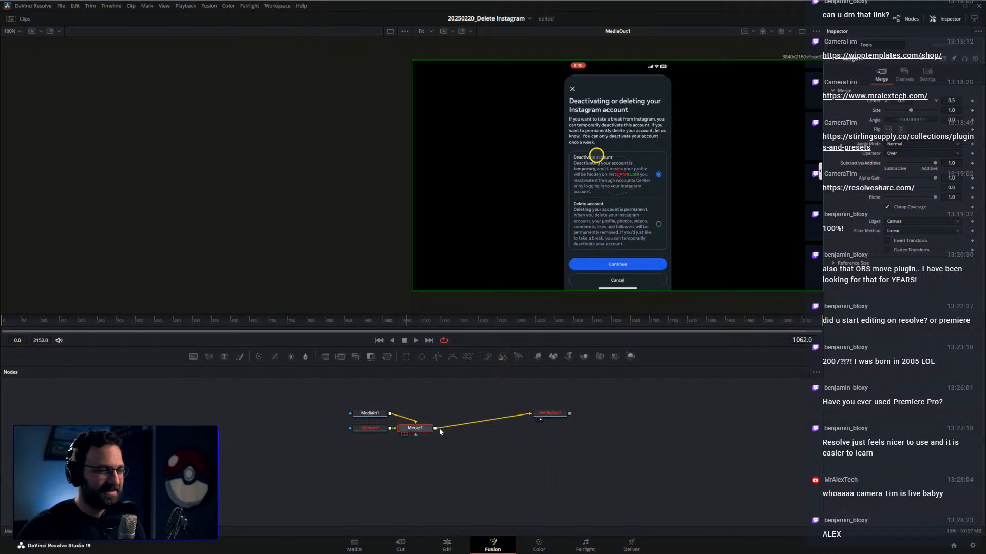
left_click_drag(392, 429, 482, 444)
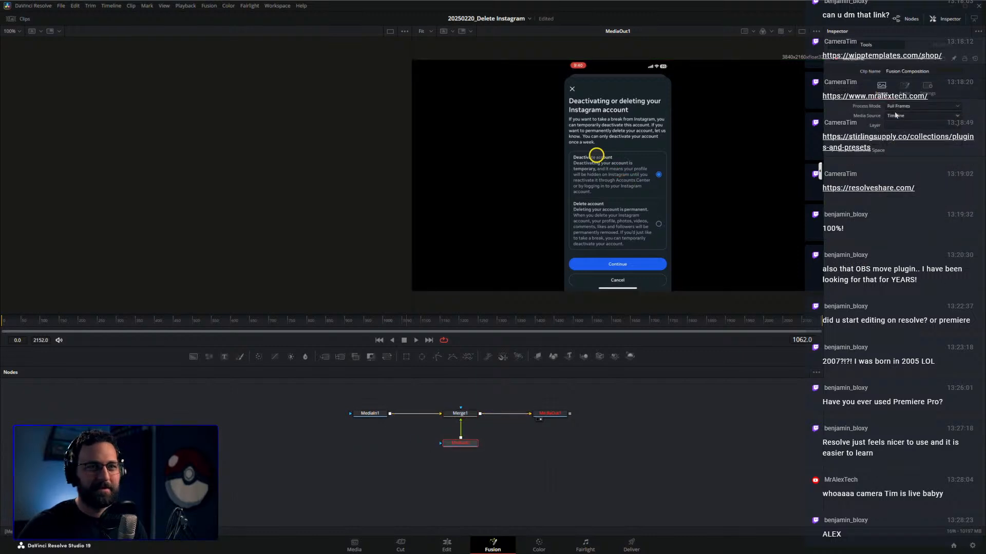
left_click(471, 415)
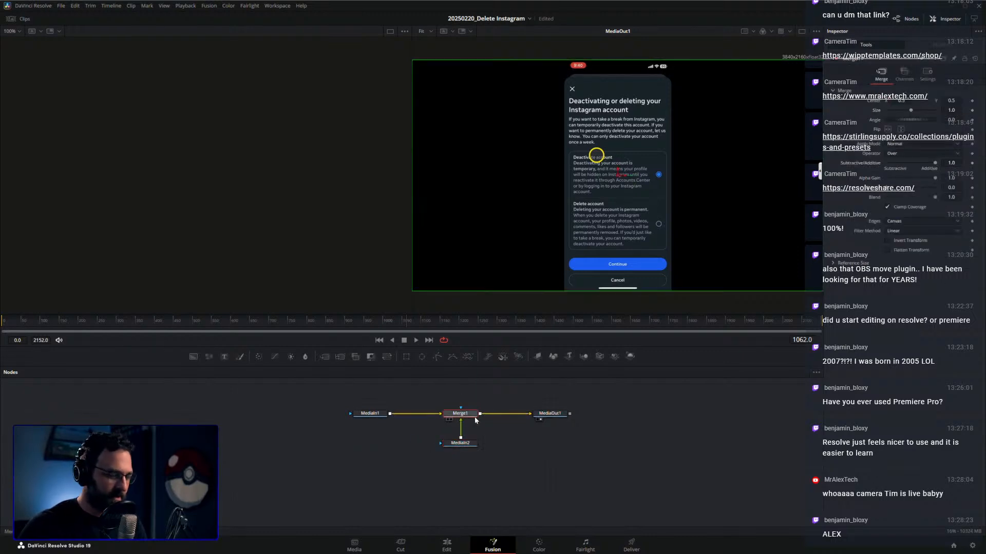
Insert a Transform node between MediaIn2 and Merge1, spacing the nodes evenly below the merge.
left_click_drag(460, 444, 461, 474)
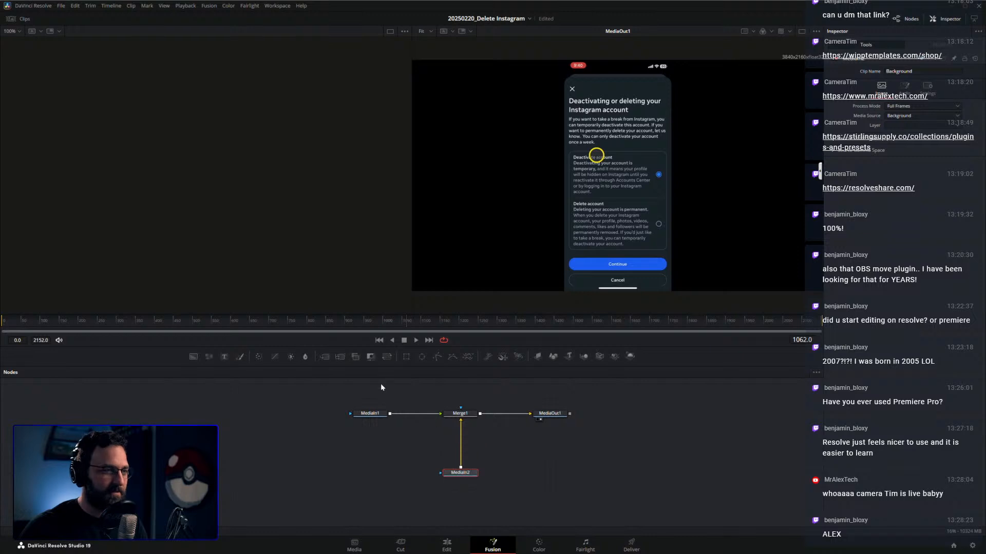
left_click(387, 356)
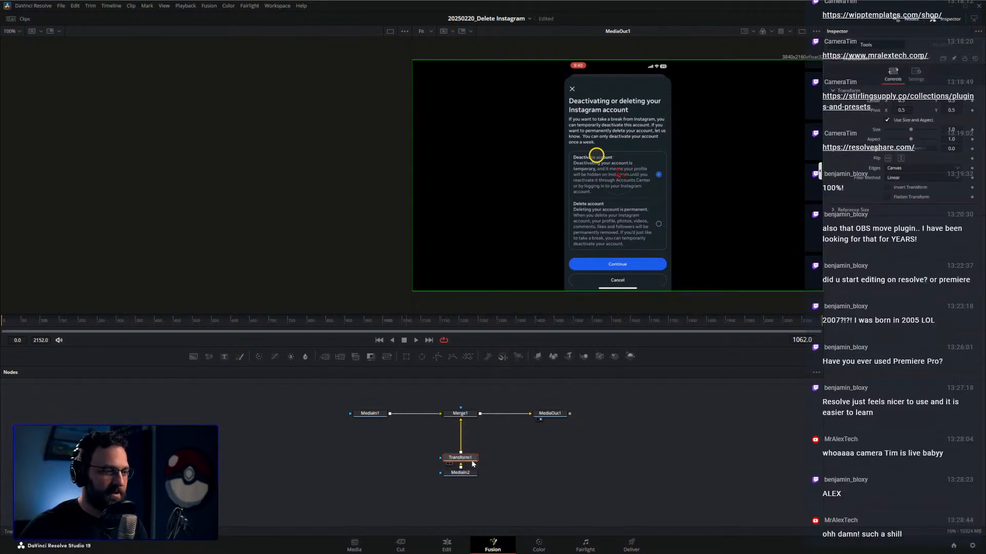
left_click_drag(472, 462, 471, 450)
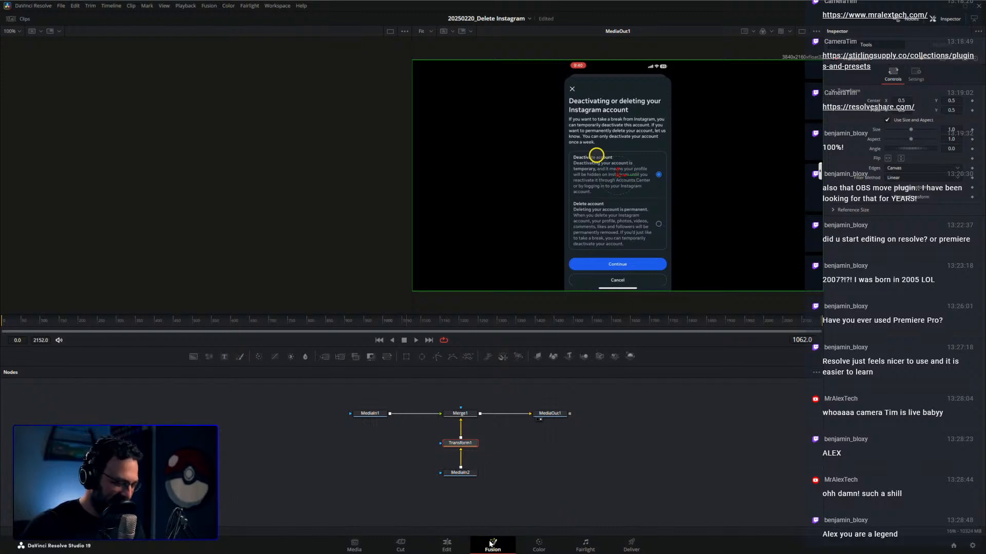
Switch to Chrome, view the Magic Toolkit products on mralextech.com, and close the browser to return to DaVinci Resolve.
key("super")
mouse_move(505, 547)
left_click(523, 503)
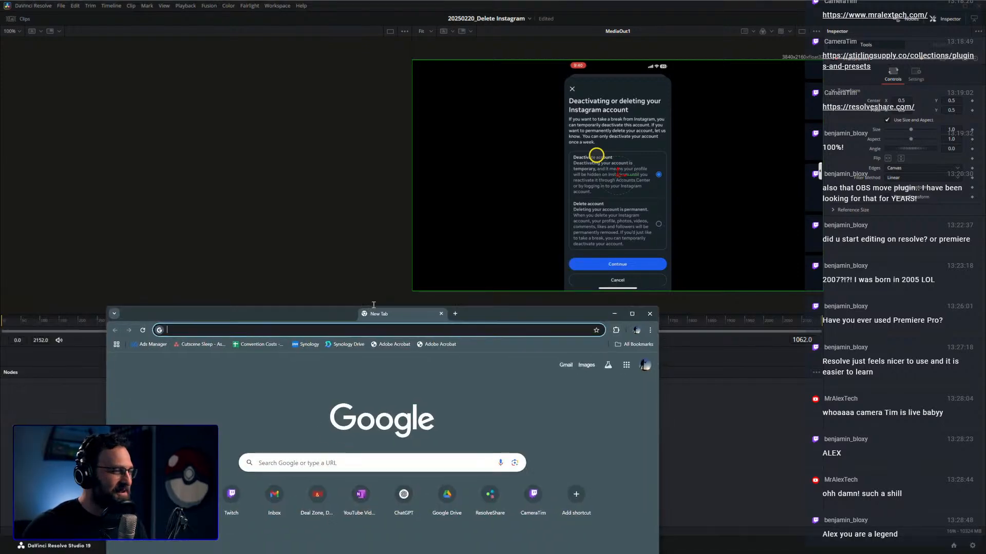
type("mr")
key("Return")
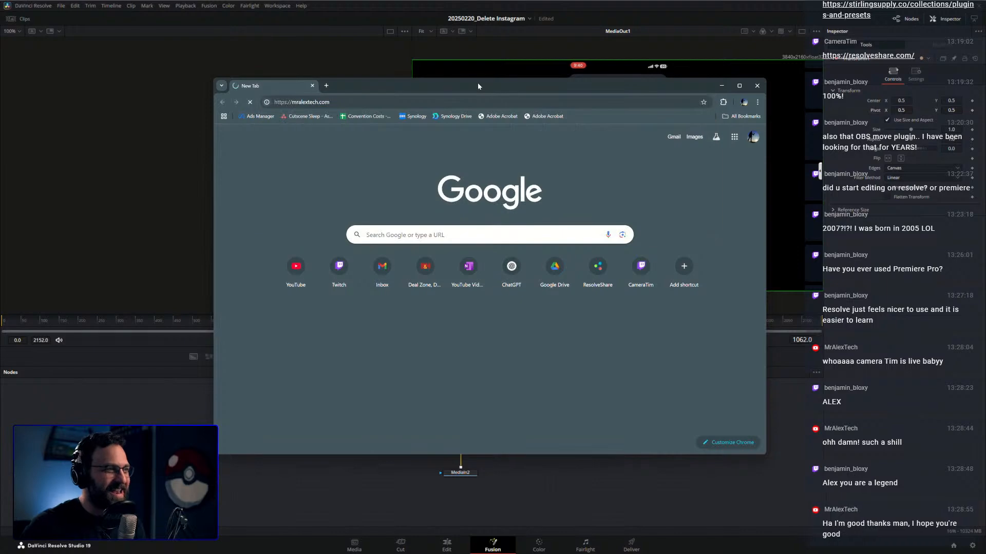
scroll(495, 232, "down", 3)
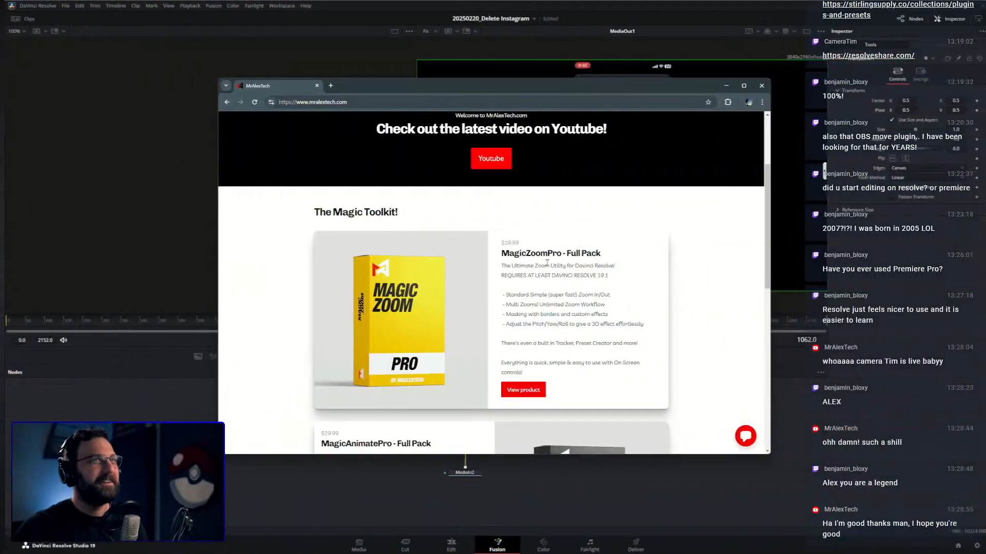
left_click(757, 86)
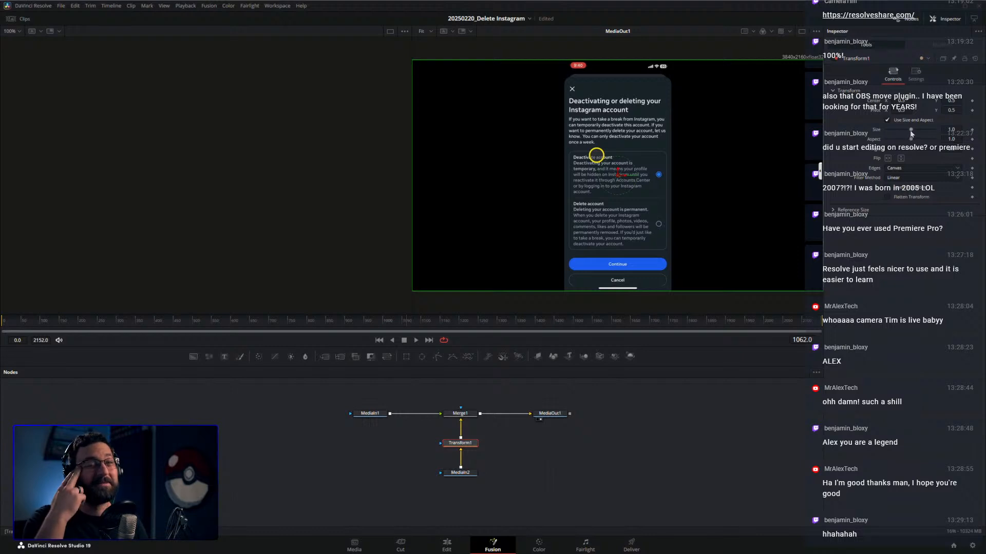
Scale Transform1 up to about 1.26 and check the MediaIn1 source settings.
left_click_drag(910, 130, 926, 131)
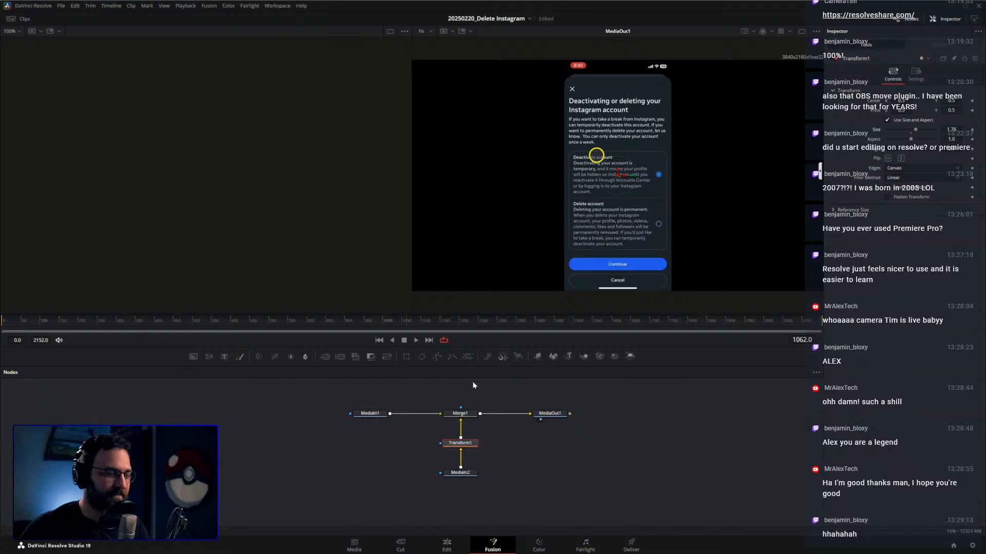
left_click(378, 416)
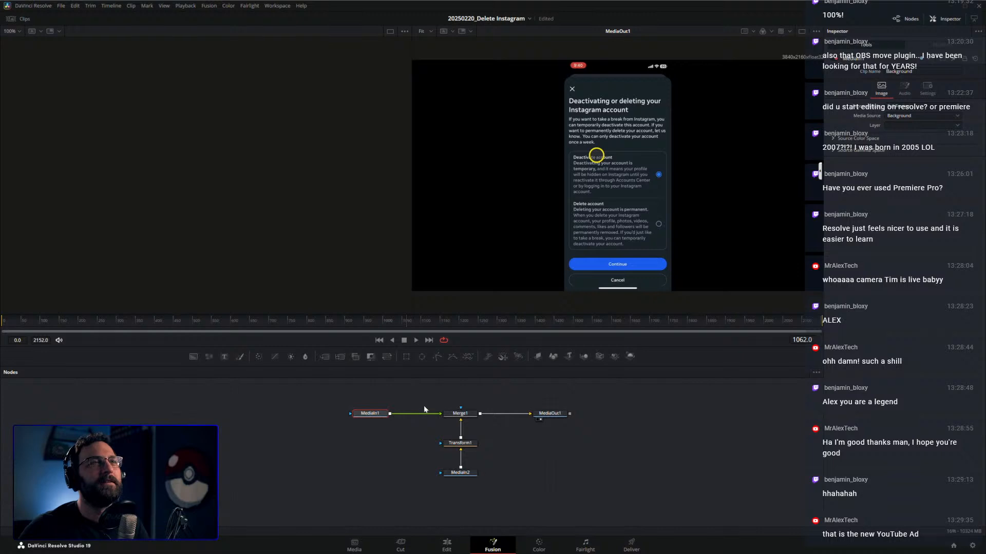
left_click(459, 443)
Delete Merge1, Transform1 and MediaIn2, and remove the Fusion Composition from Video 3 in the edit timeline.
left_click_drag(494, 502, 425, 387)
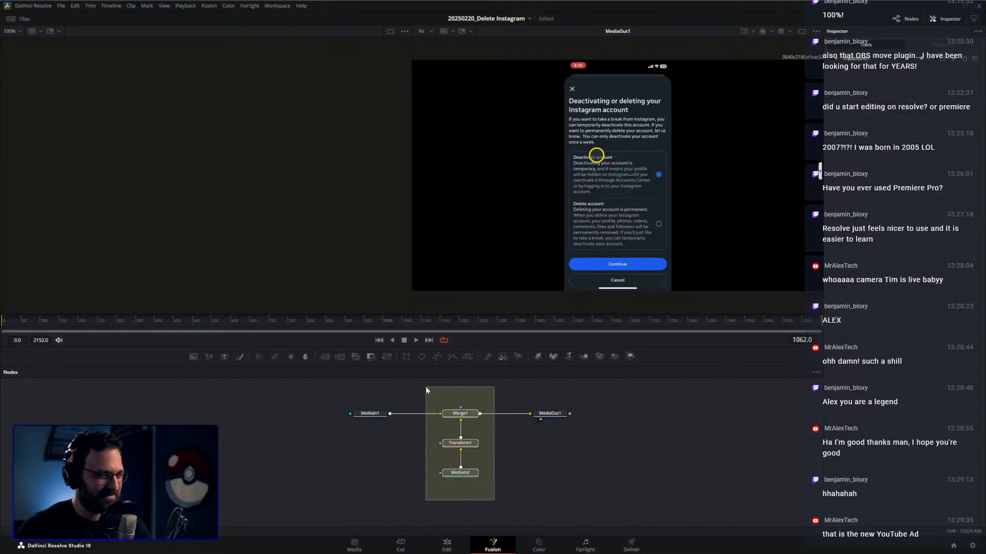
key("Delete")
left_click(372, 414)
key("shift+4")
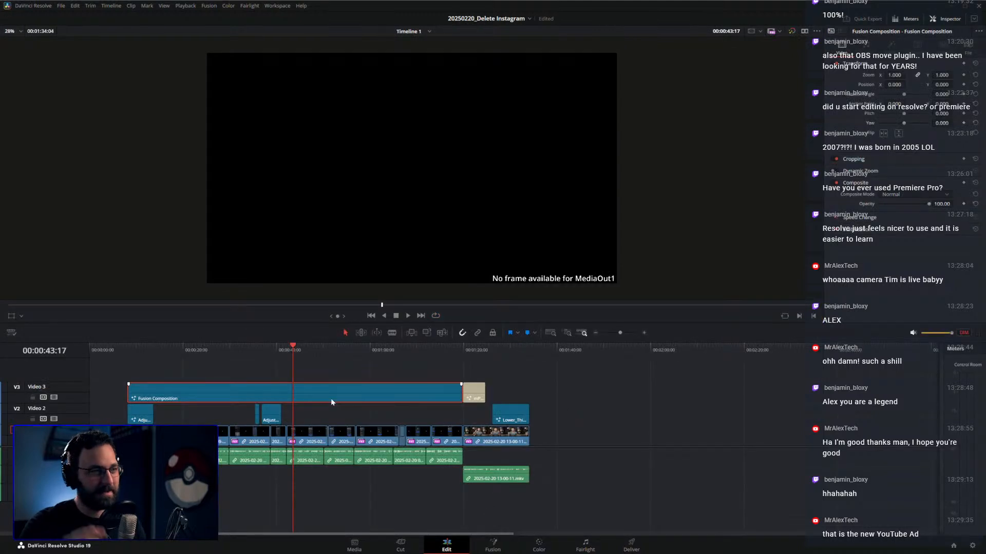
key("BackSpace")
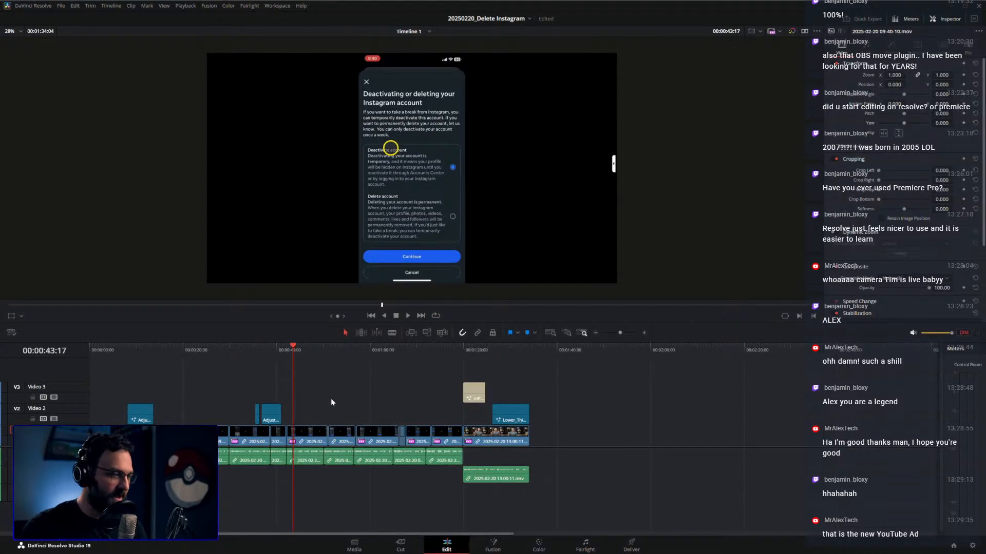
Select all phone recording clips on Video 1 before the outro and combine them into a new Fusion clip.
left_click(153, 358)
key("ctrl+=")
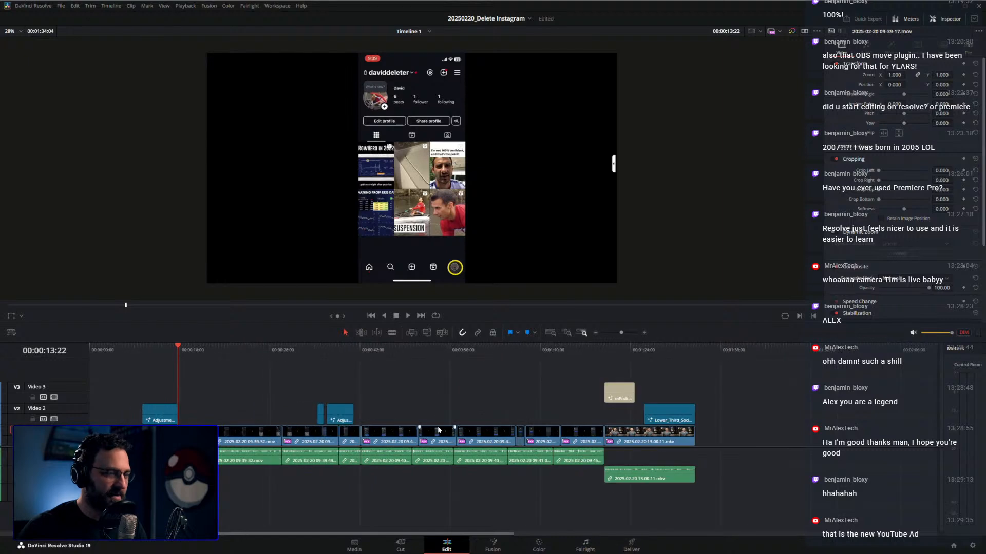
left_click_drag(162, 358, 171, 357)
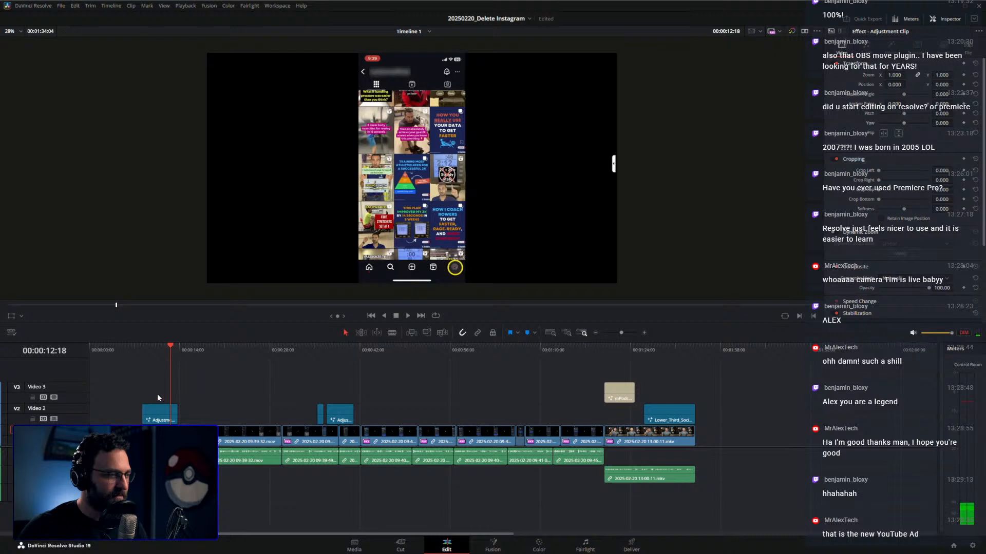
left_click_drag(156, 393, 588, 440)
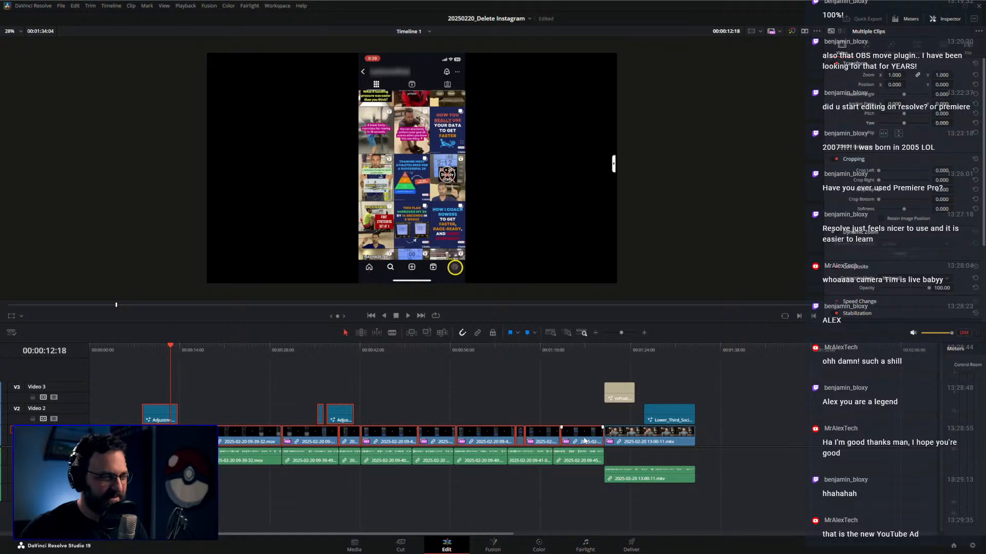
left_click(488, 409)
left_click(590, 435, "shift")
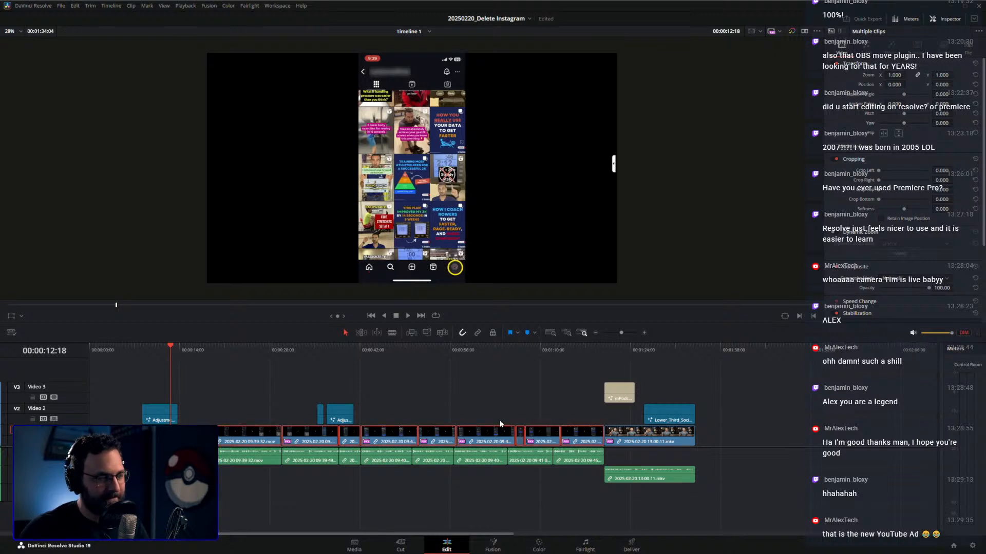
key("ctrl+shift+f")
Open the combined Fusion clip at 00:00:17:14 in Fusion and add a Background node merged with MediaIn1.
left_click(201, 352)
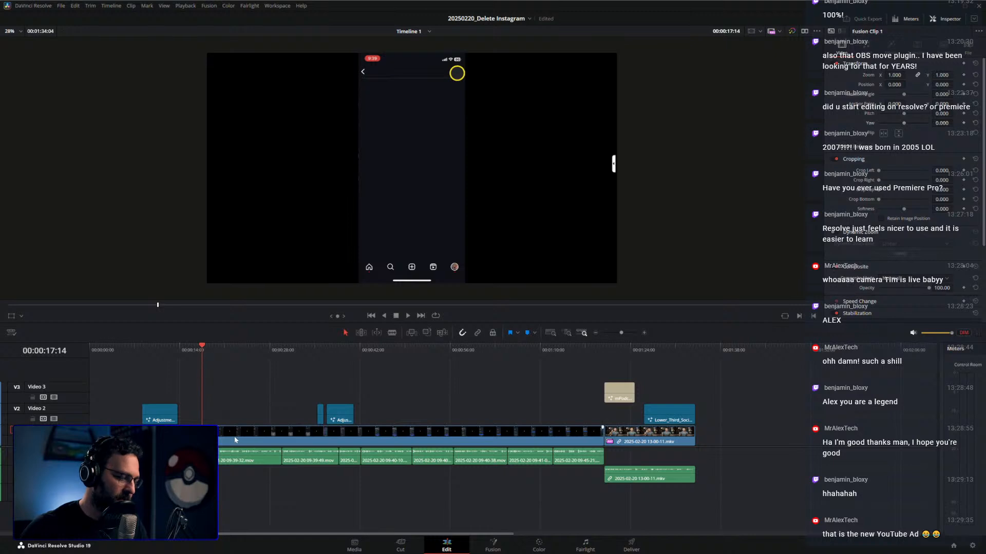
key("shift+5")
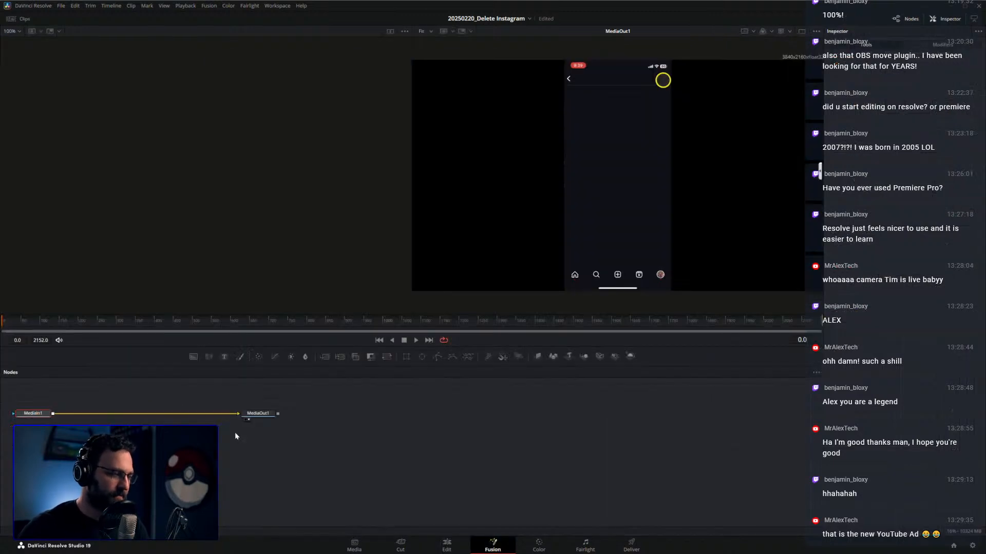
left_click_drag(22, 396, 303, 455)
left_click_drag(262, 414, 531, 444)
left_click(308, 454)
left_click(193, 356)
left_click_drag(614, 472, 323, 443)
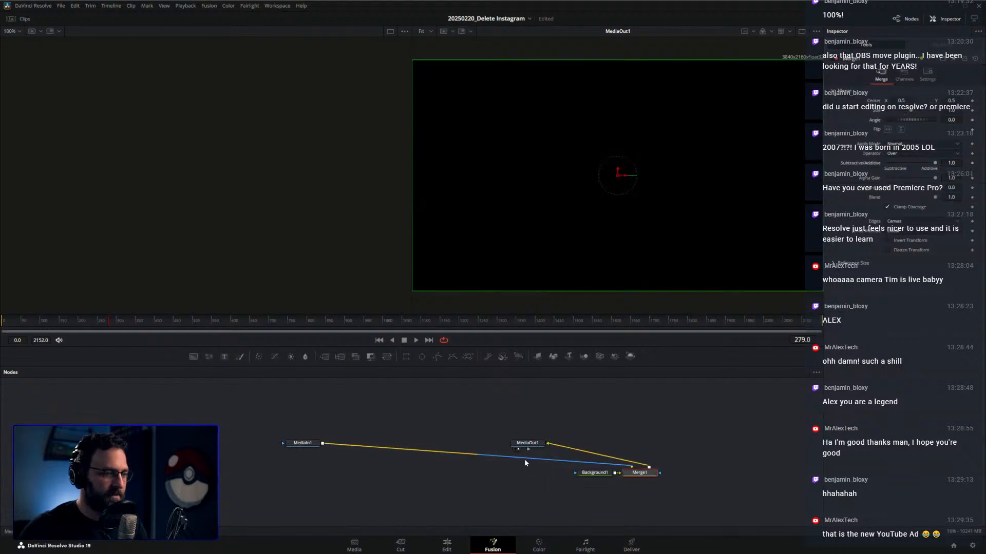
Color the Background node red and merge it behind MediaIn1, aligning Merge1 between MediaIn1 and MediaOut1.
left_click_drag(593, 472, 547, 472)
left_click_drag(885, 148, 934, 152)
left_click(637, 474)
left_click_drag(637, 475, 412, 445)
left_click_drag(546, 475, 434, 475)
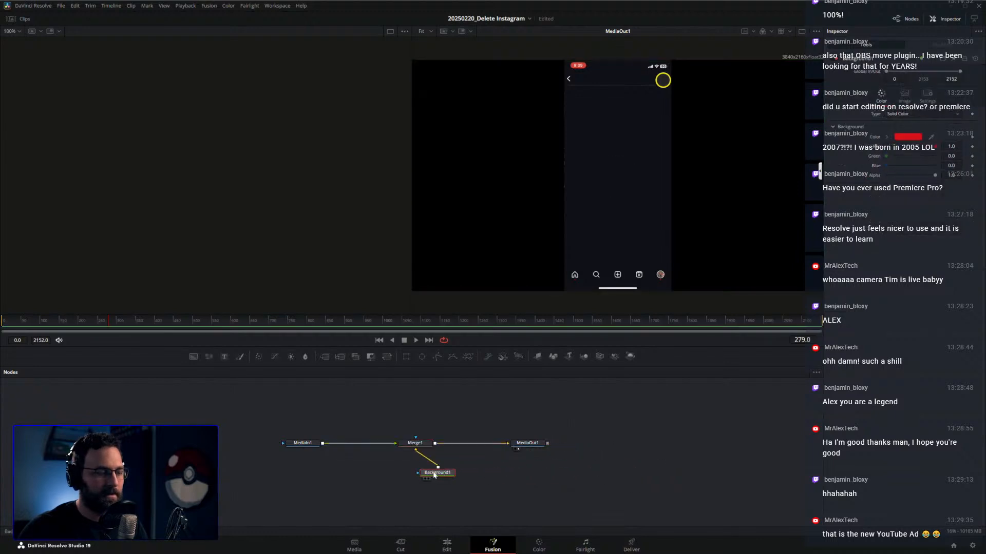
Delete the red Background node and Merge1 from the Fusion clip's node graph.
key("Delete")
left_click(418, 445)
key("Delete")
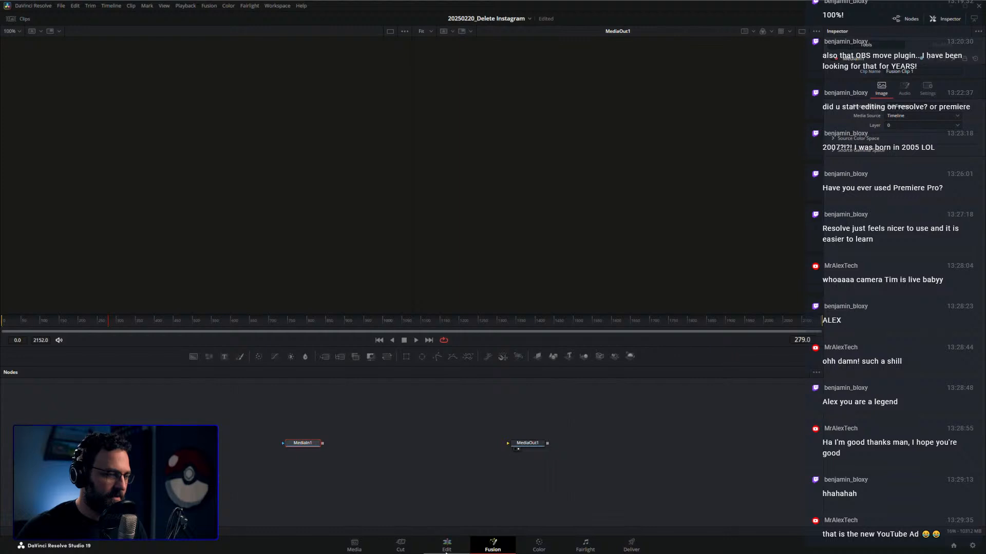
Return to the main edit timeline and add a Fusion Composition on Video 3 spanning the phone recordings up to the subscribe title.
left_click(445, 547)
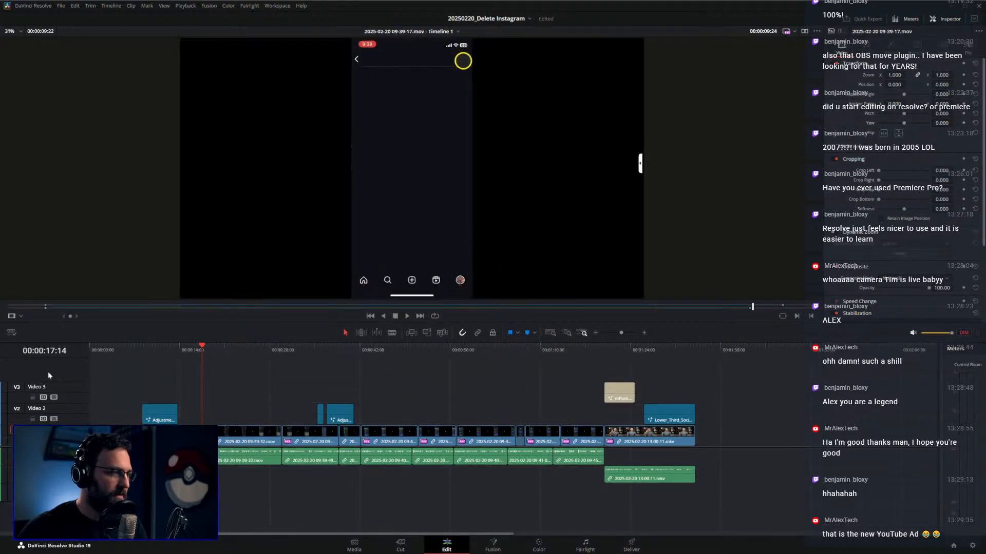
left_click(11, 333)
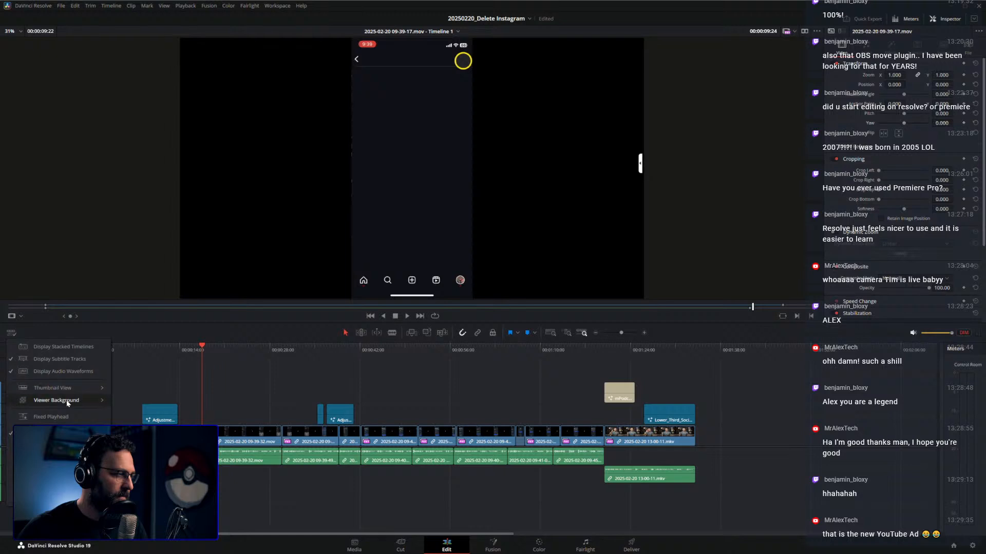
left_click(257, 387)
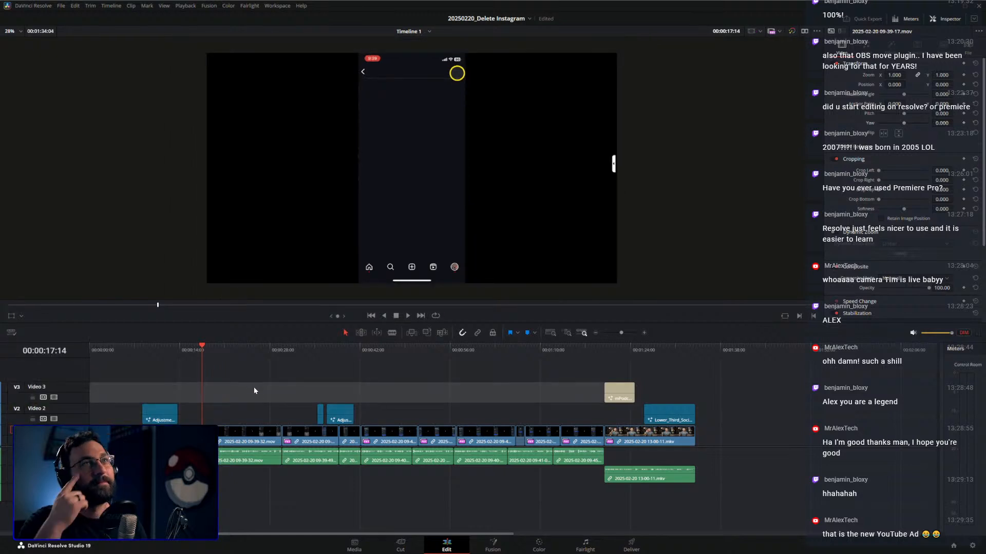
left_click(241, 384)
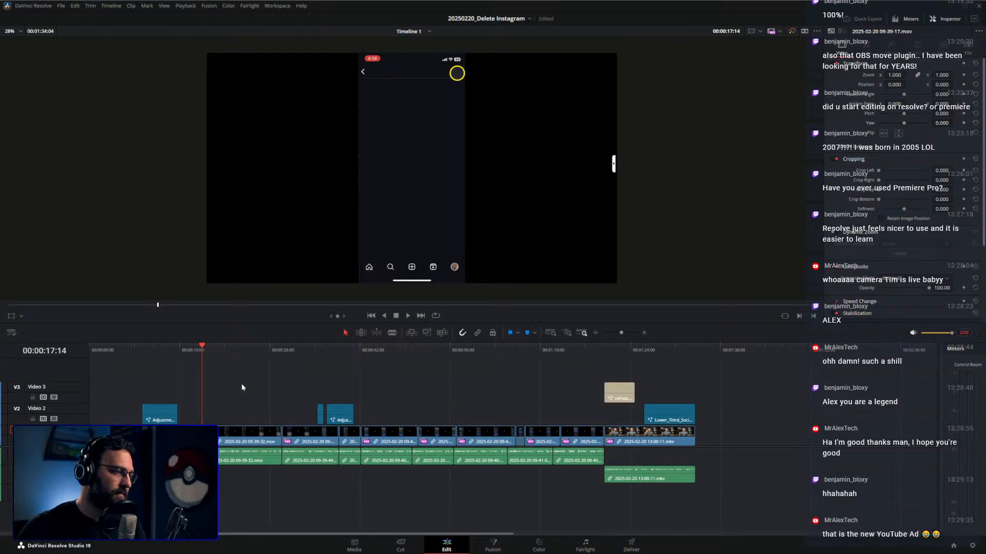
left_click_drag(985, 400, 603, 392)
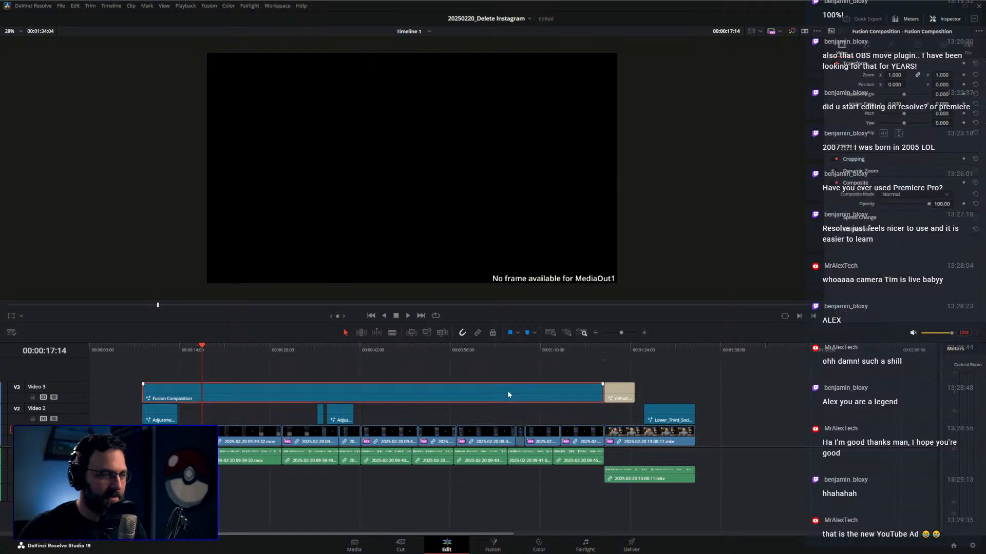
Open the Fusion Composition at 00:00:20:22 and connect a MediaIn node with its media source set to Background to MediaOut1.
left_click(222, 352)
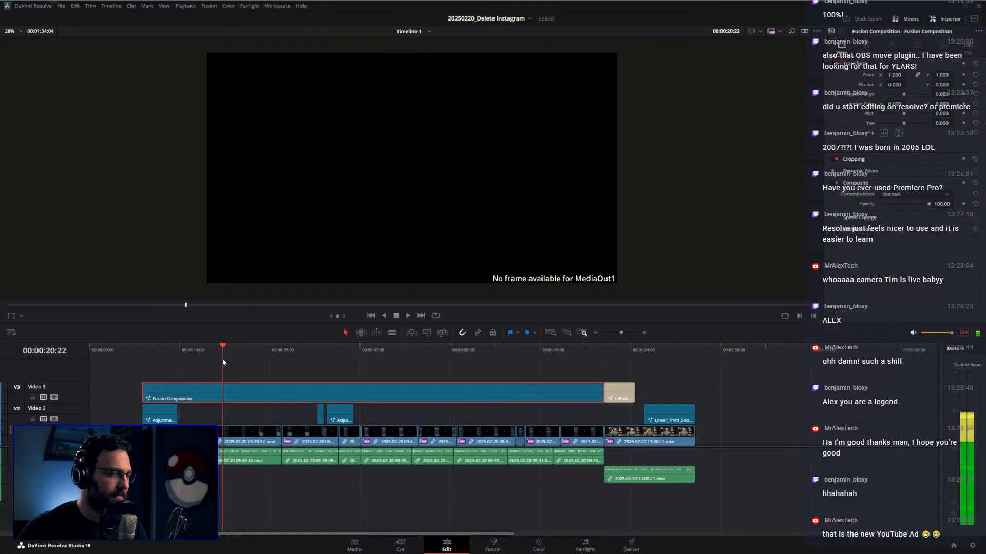
left_click(497, 544)
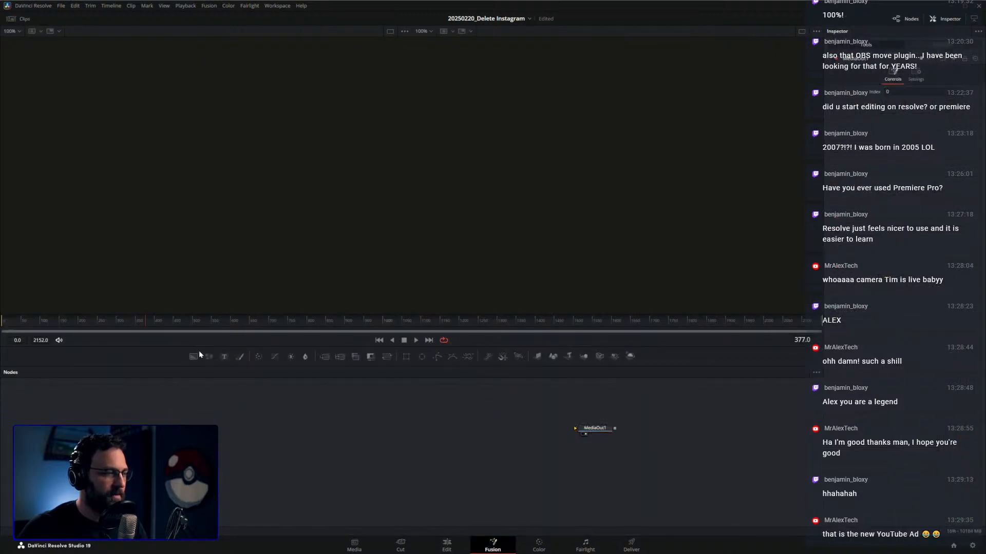
key("shift+space")
type("medioo")
key("BackSpace")
key("BackSpace")
key("Return")
left_click(900, 117)
left_click(899, 135)
left_click_drag(390, 443, 575, 428)
left_click_drag(389, 443, 576, 428)
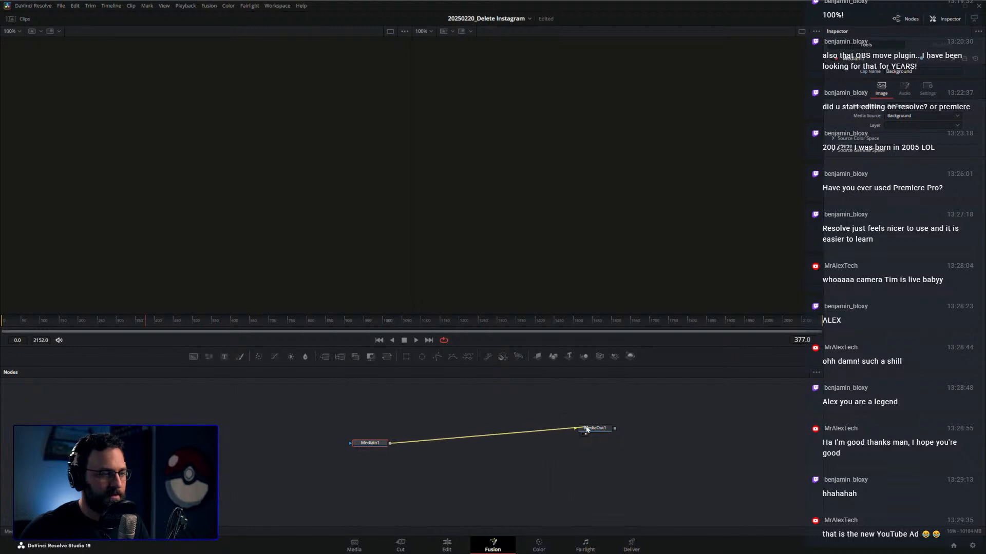
left_click_drag(379, 443, 349, 431)
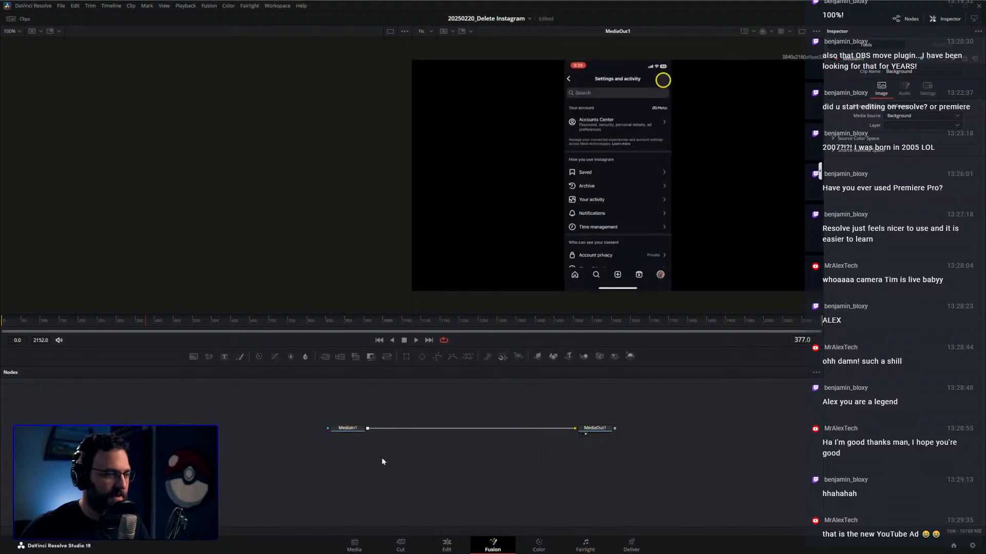
Add a second MediaIn node with its media source set to Background and merge it over MediaIn1 before MediaOut1.
key("shift+space")
type("xf")
key("Return")
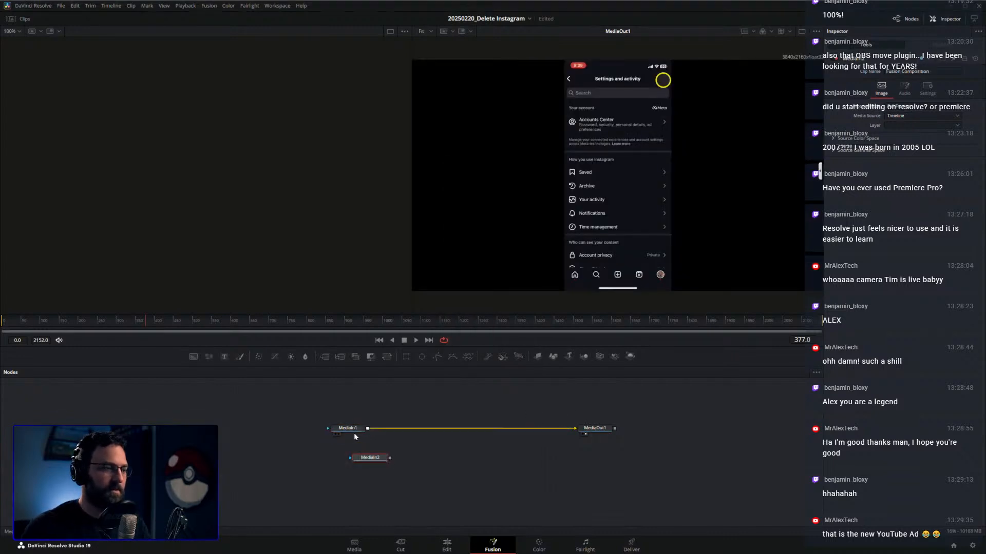
left_click(887, 118)
left_click(897, 137)
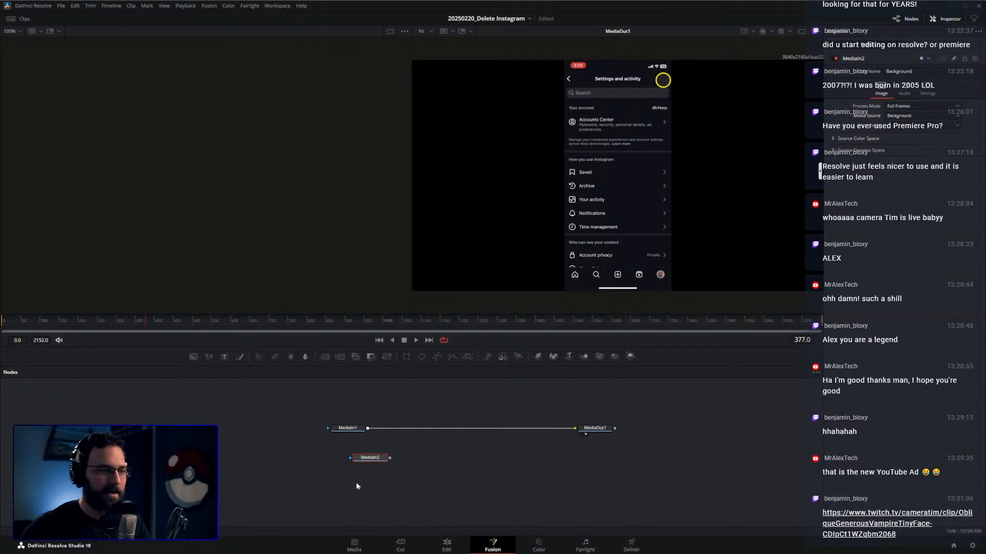
left_click_drag(390, 458, 461, 472)
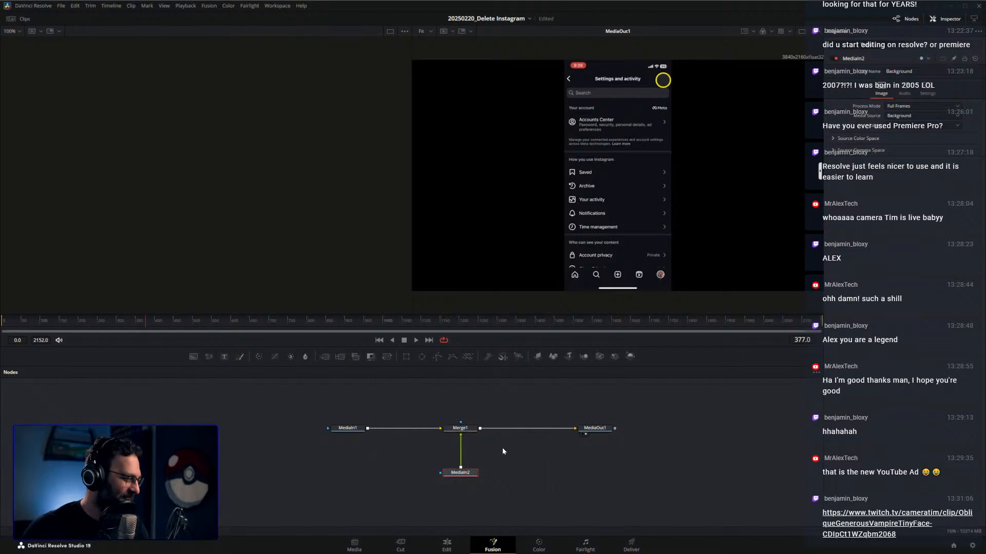
Check the media source and layer settings of both MediaIn nodes, and move MediaIn1 closer to Merge1.
left_click(468, 429)
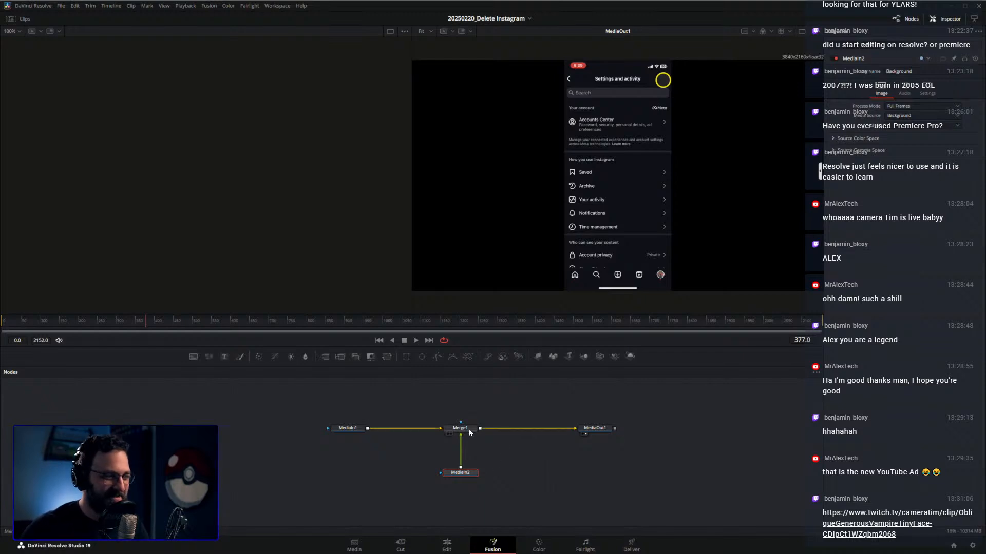
left_click(472, 476)
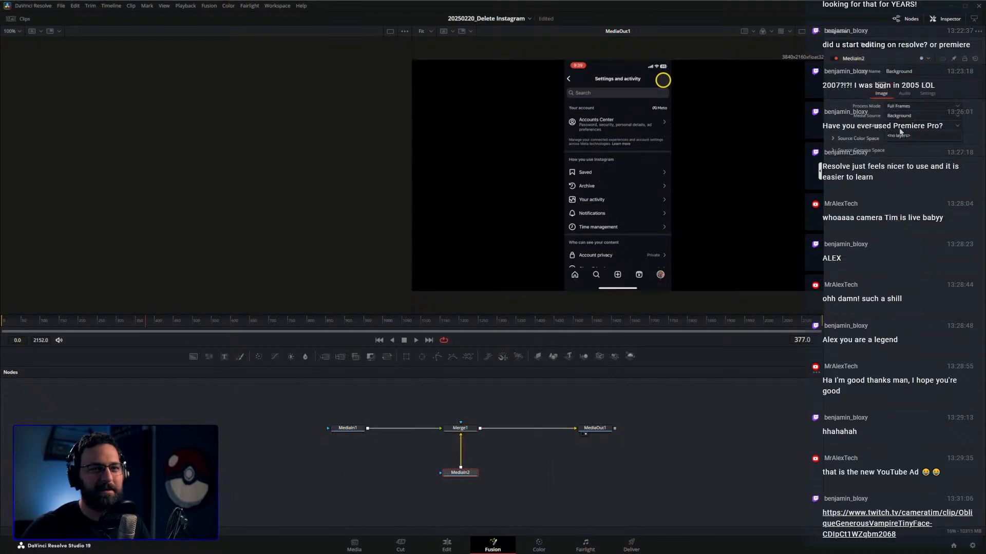
left_click(486, 454)
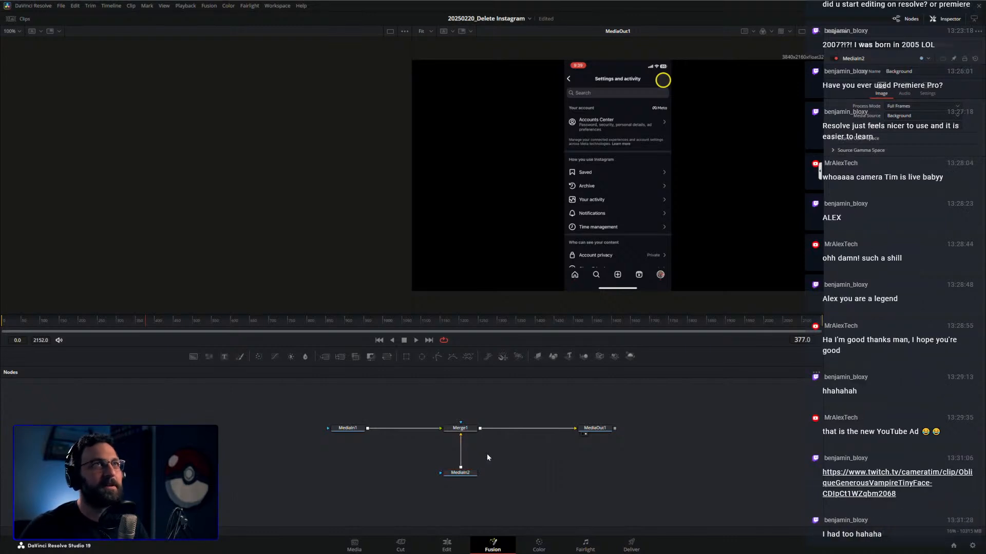
left_click(349, 427)
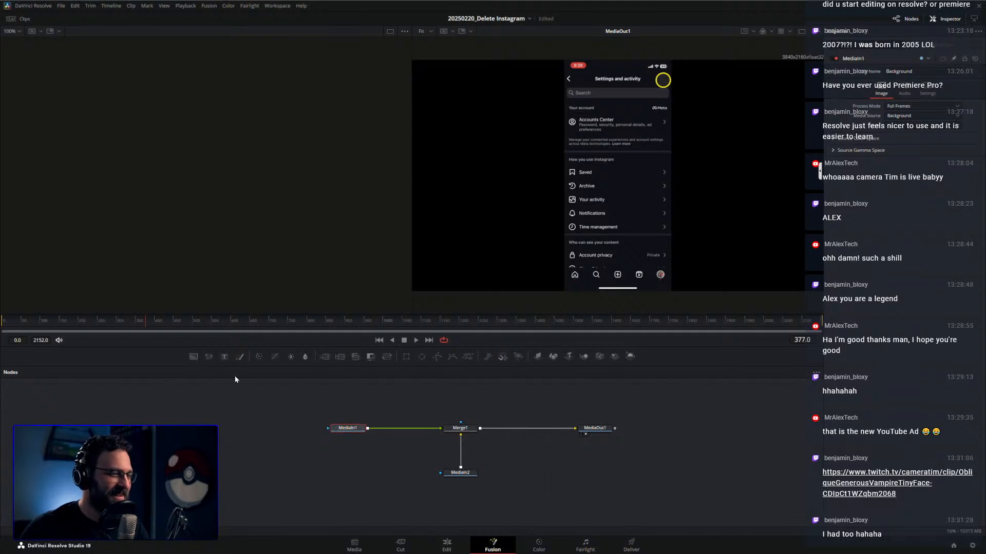
left_click(467, 476)
left_click_drag(350, 432, 372, 431)
left_click(466, 477)
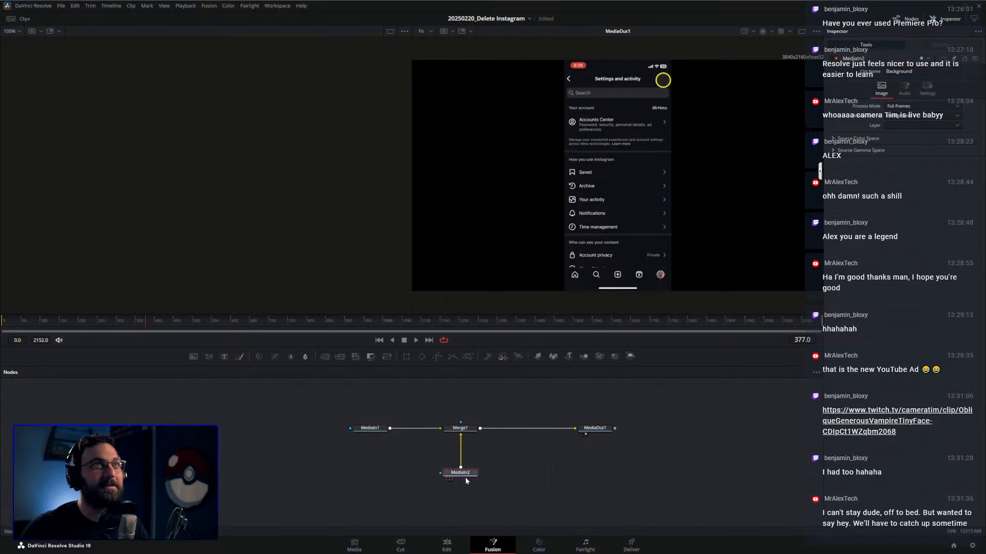
mouse_move(466, 477)
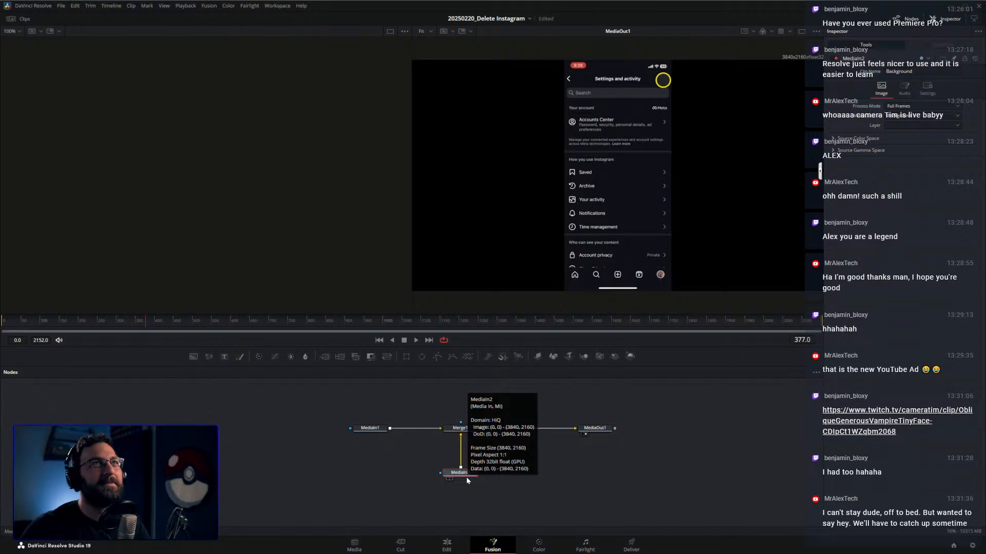
key("super")
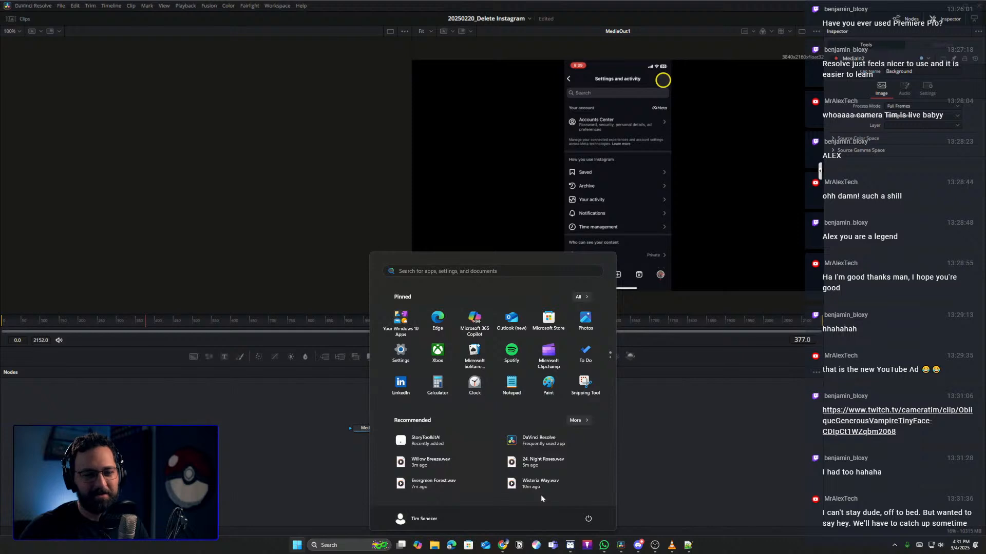
key("super")
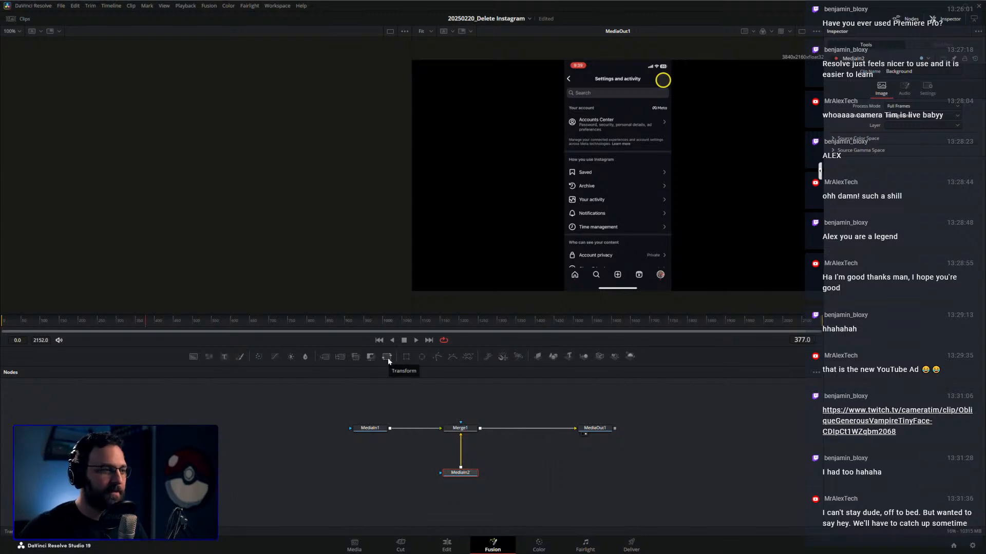
Add a Rectangle mask to MediaIn1 and place it beside that node.
left_click(359, 430)
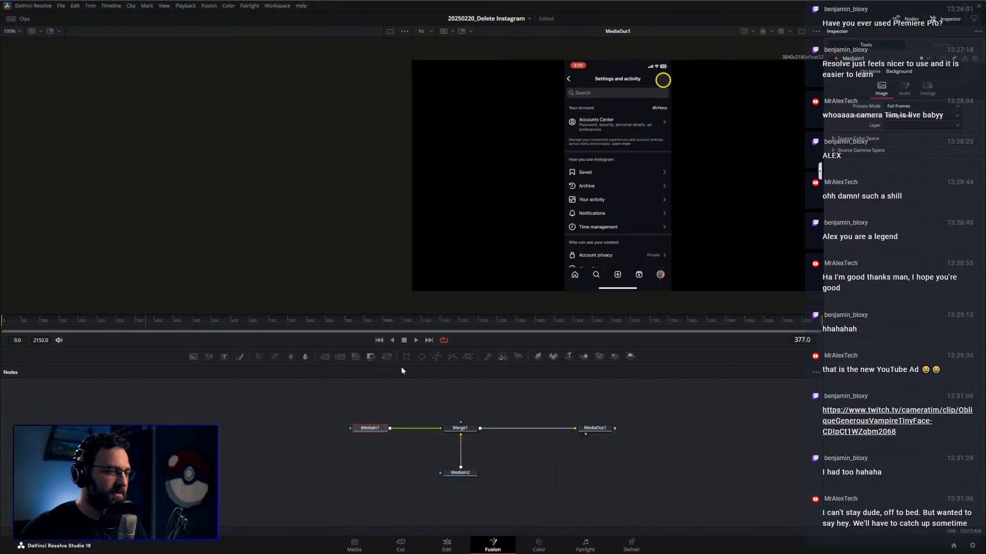
left_click(404, 358)
left_click_drag(362, 417, 318, 432)
Insert a Blur node and a Transform node between MediaIn2 and Merge1, with the Transform feeding the Blur.
left_click(460, 473)
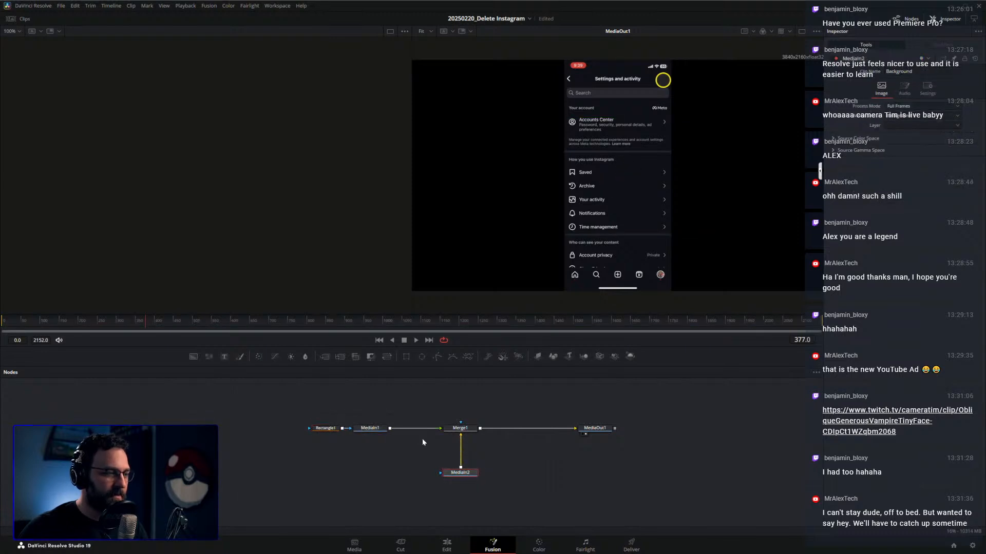
left_click(305, 357)
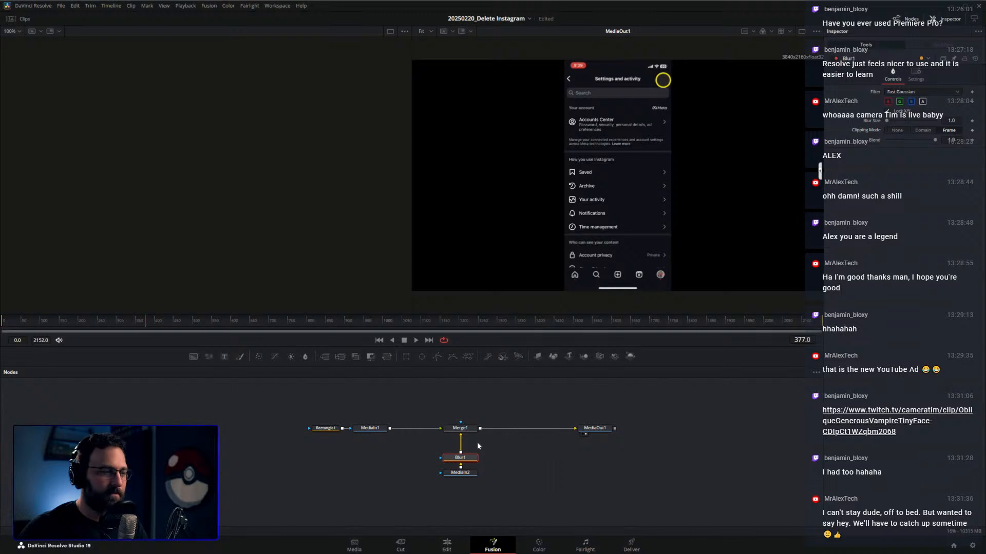
left_click_drag(470, 459, 470, 444)
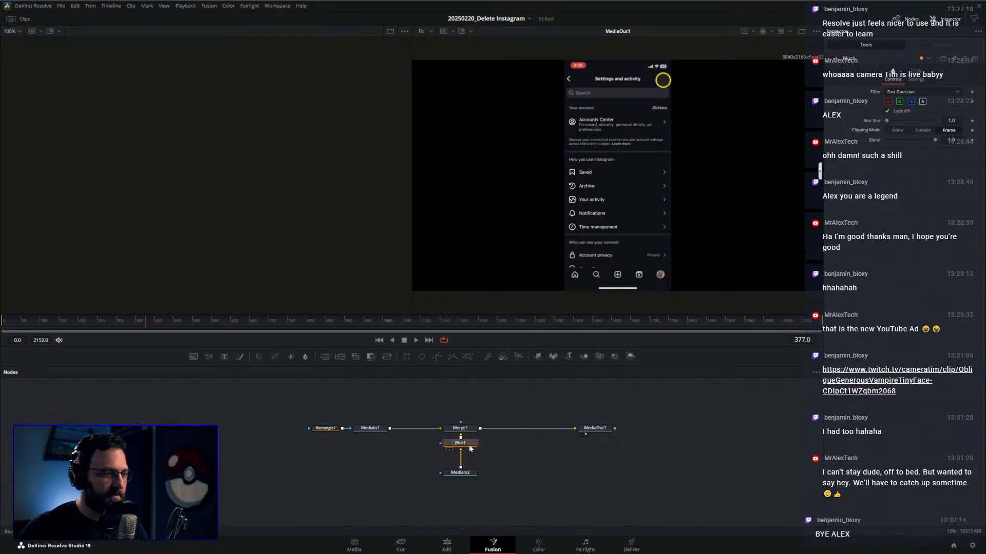
left_click(387, 356)
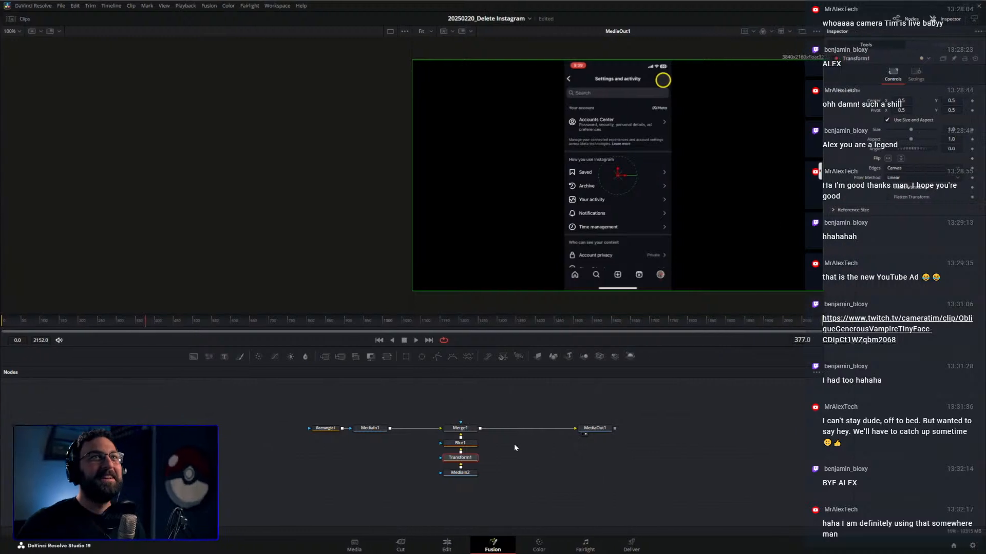
Enlarge Transform1's size to 3.79 and add an expression to its Size parameter.
left_click(471, 443)
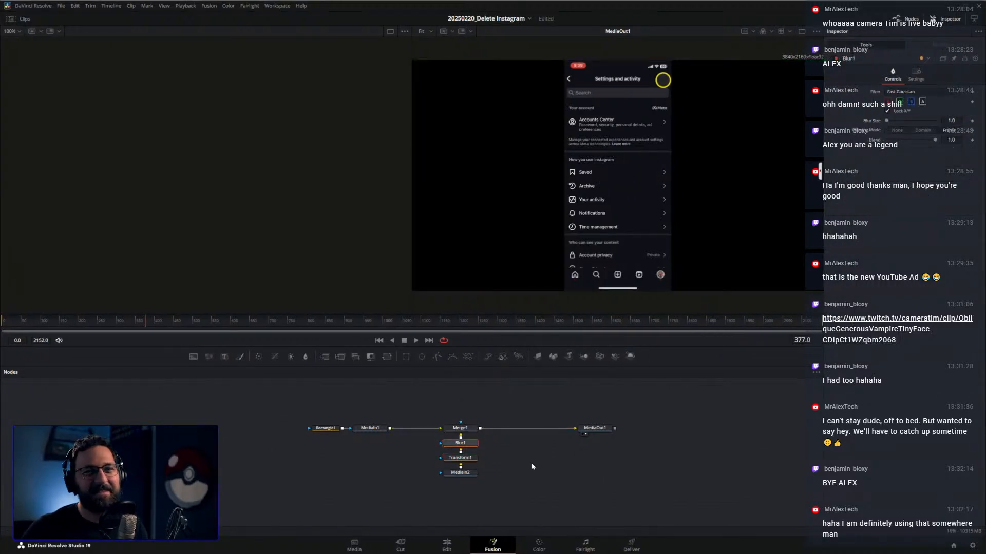
left_click(462, 457)
left_click_drag(919, 131, 929, 128)
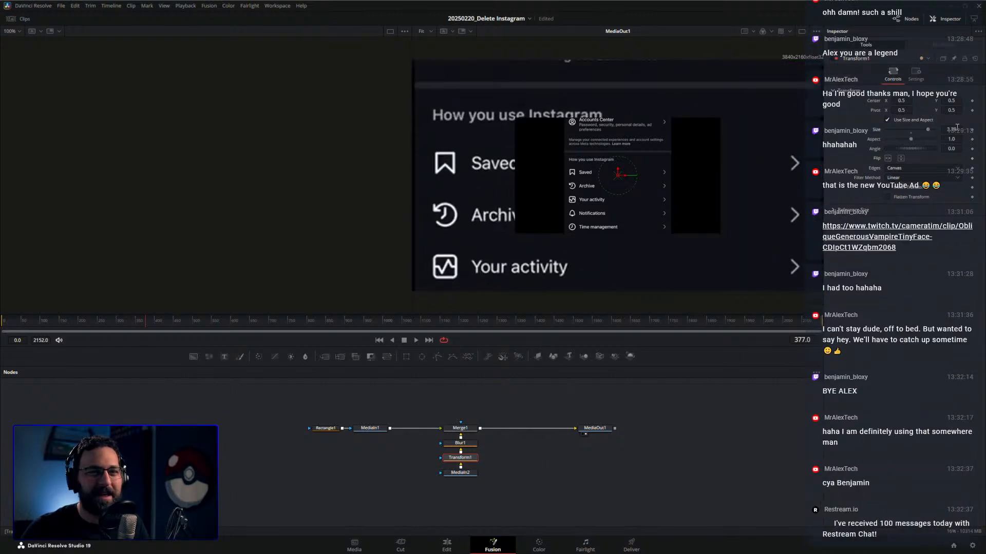
right_click(878, 131)
left_click(901, 219)
left_click(908, 137)
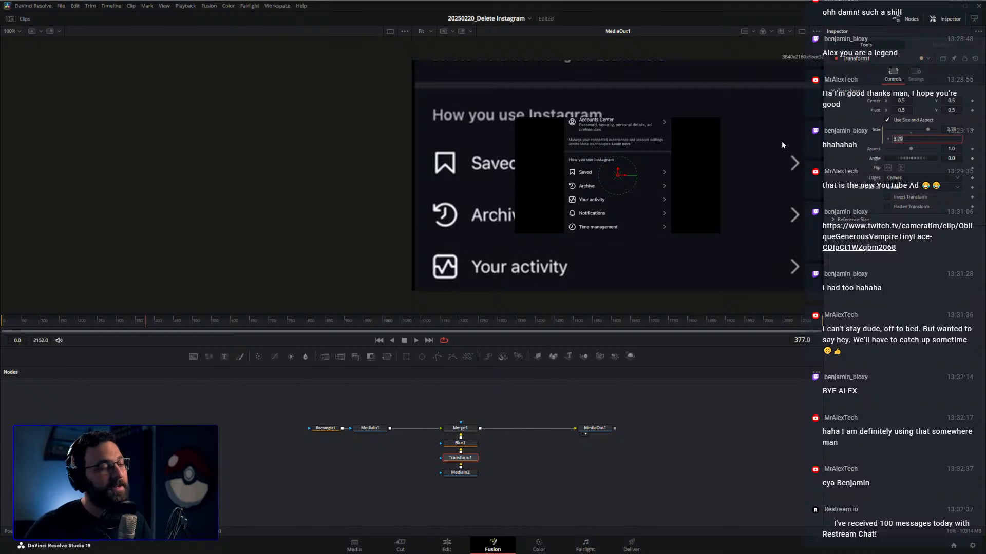
Show MediaIn2 in the empty viewer and return to Transform1's Size expression.
left_click(453, 472)
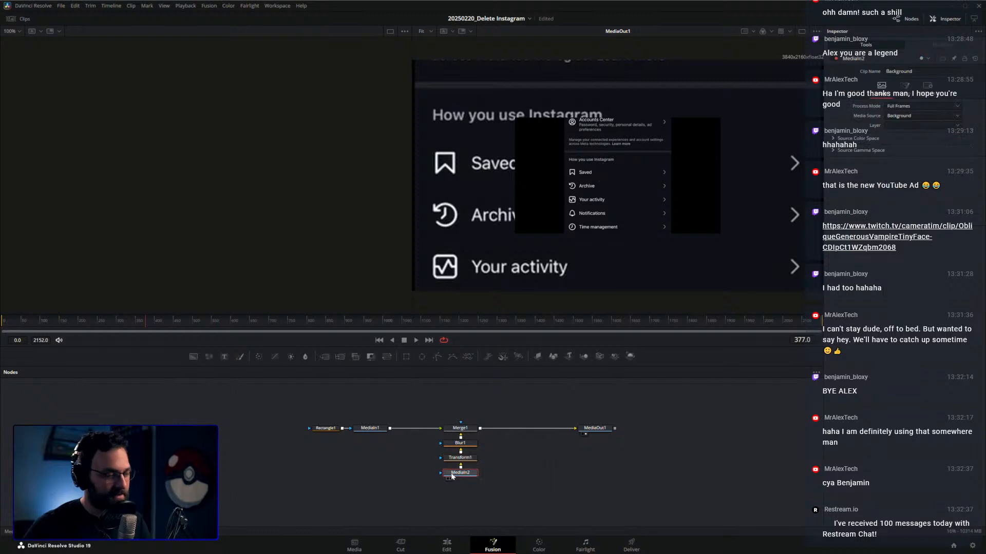
key("1")
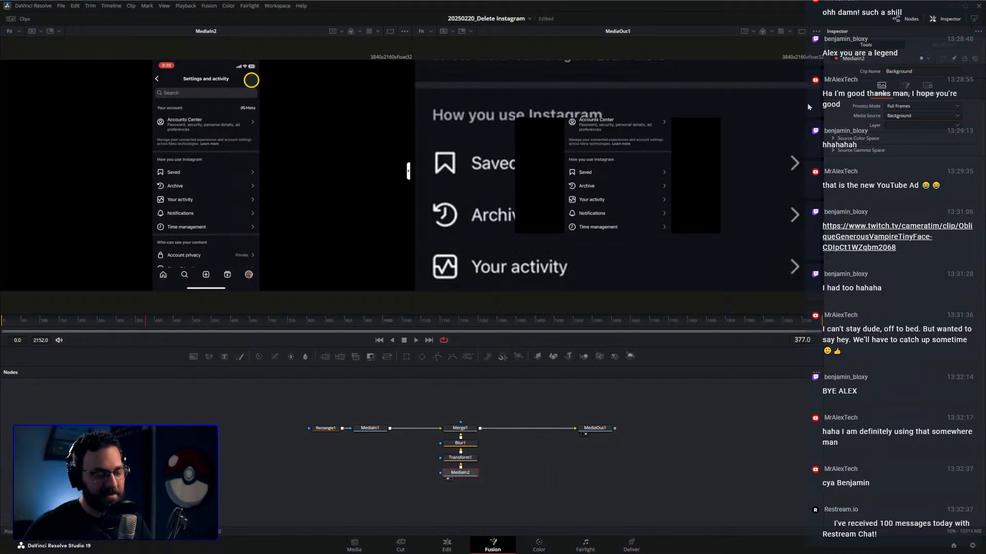
left_click(467, 458)
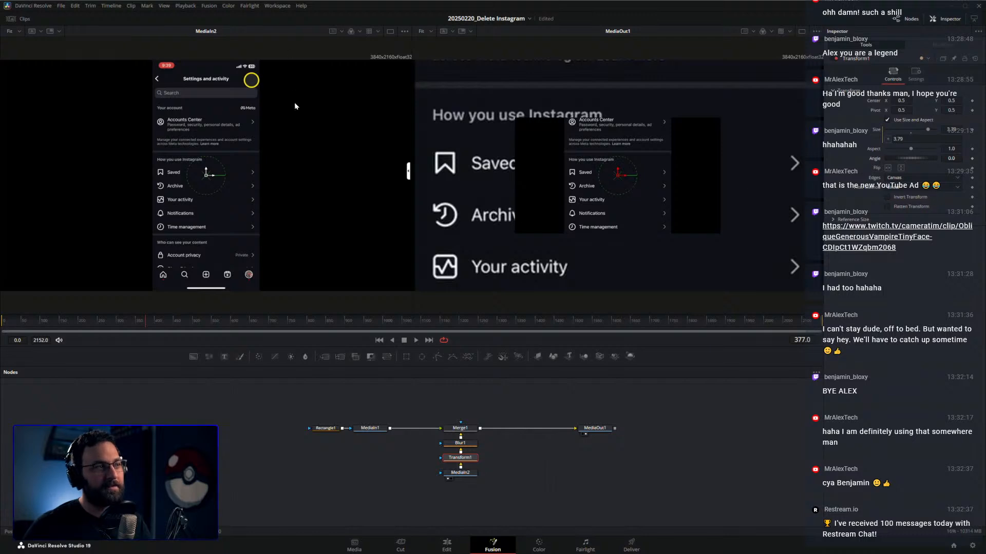
left_click(907, 139)
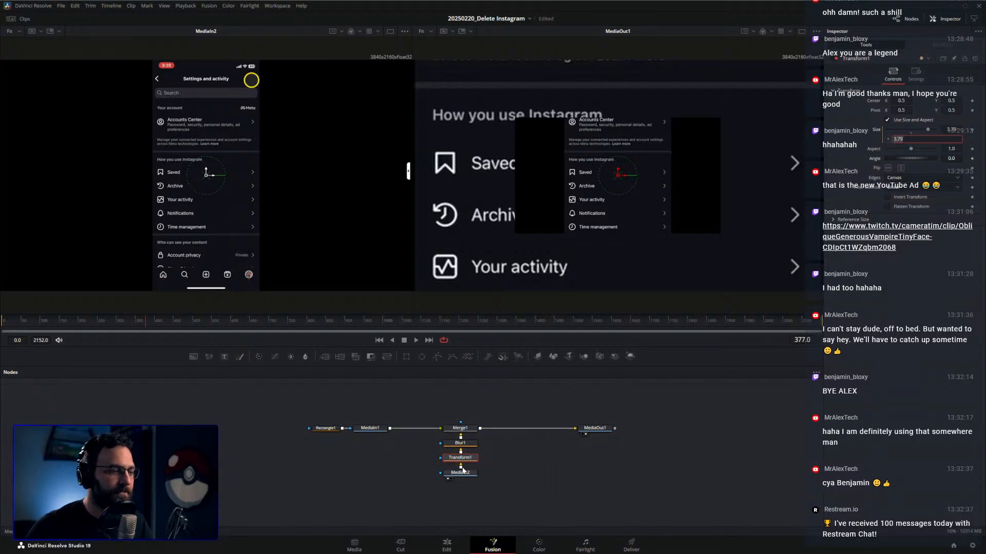
Narrow the Rectangle1 mask to a width of 0.26 so its edges match the phone recording.
left_click(321, 432)
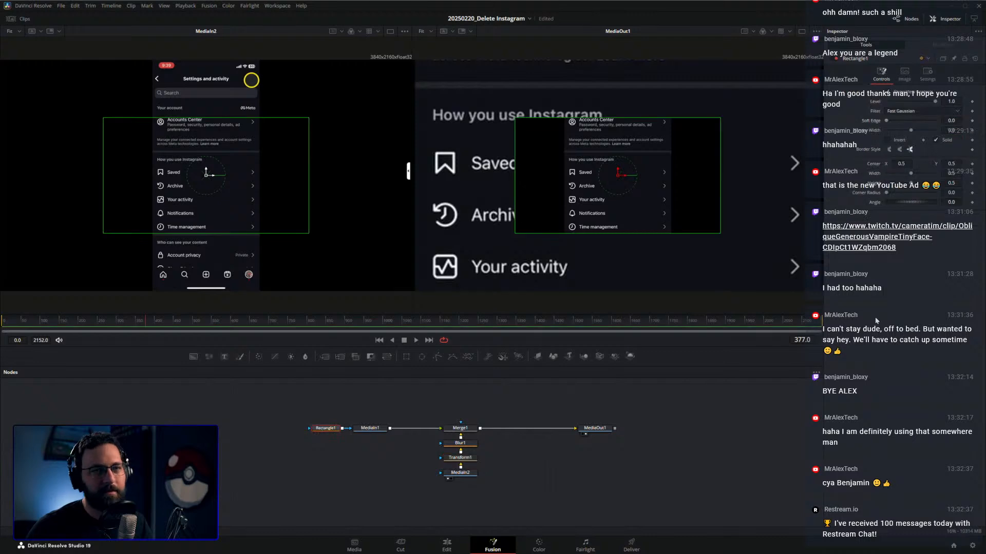
left_click_drag(912, 172, 891, 179)
scroll(678, 180, "up", 5)
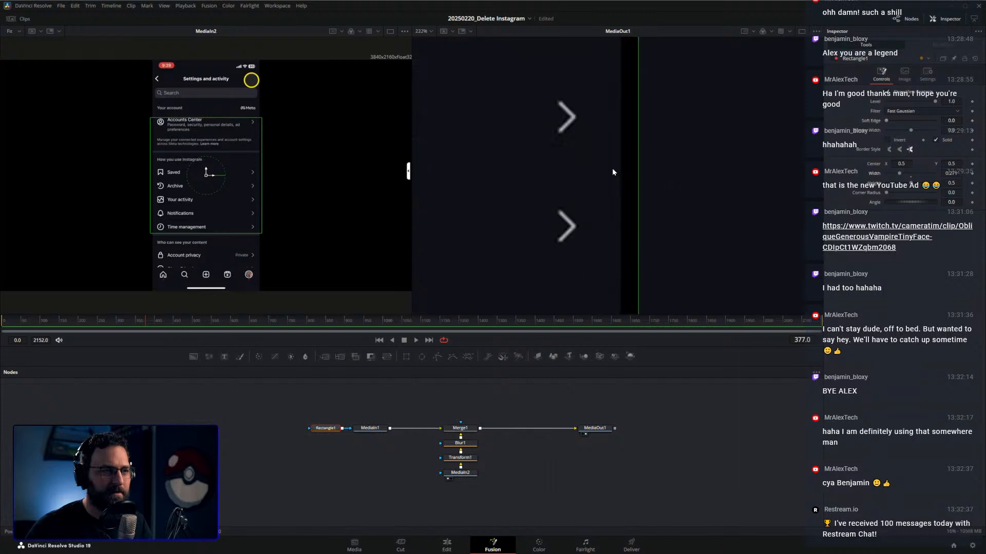
left_click_drag(956, 175, 950, 175)
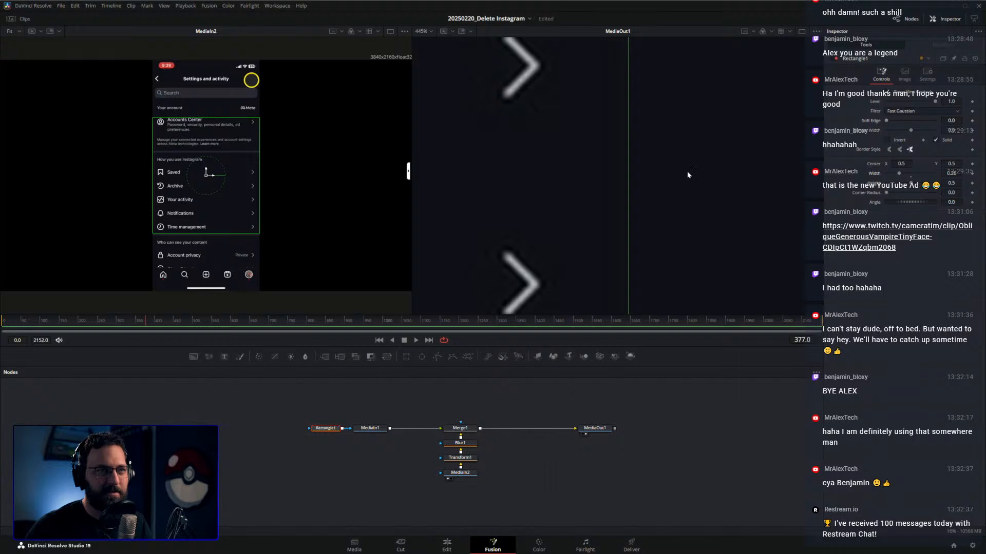
scroll(689, 159, "down", 5)
scroll(688, 158, "down", 4)
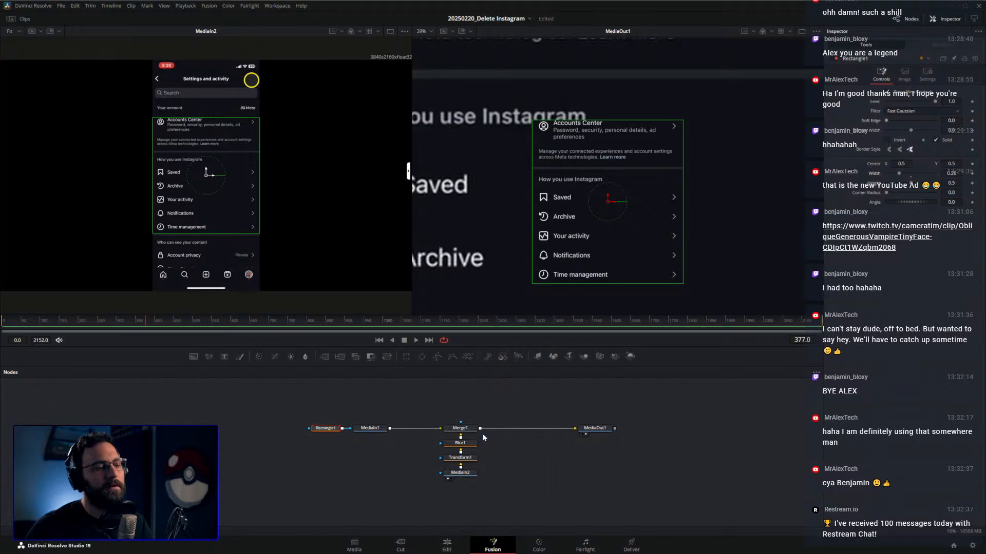
Compare the Rectangle1 mask width with Transform1's Size expression and inspect the merged result.
left_click(461, 459)
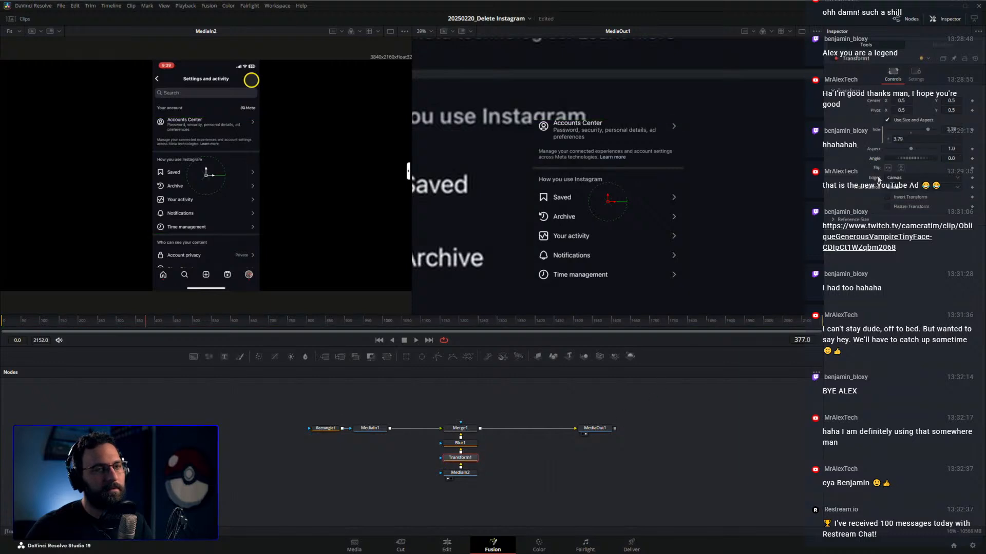
left_click(913, 139)
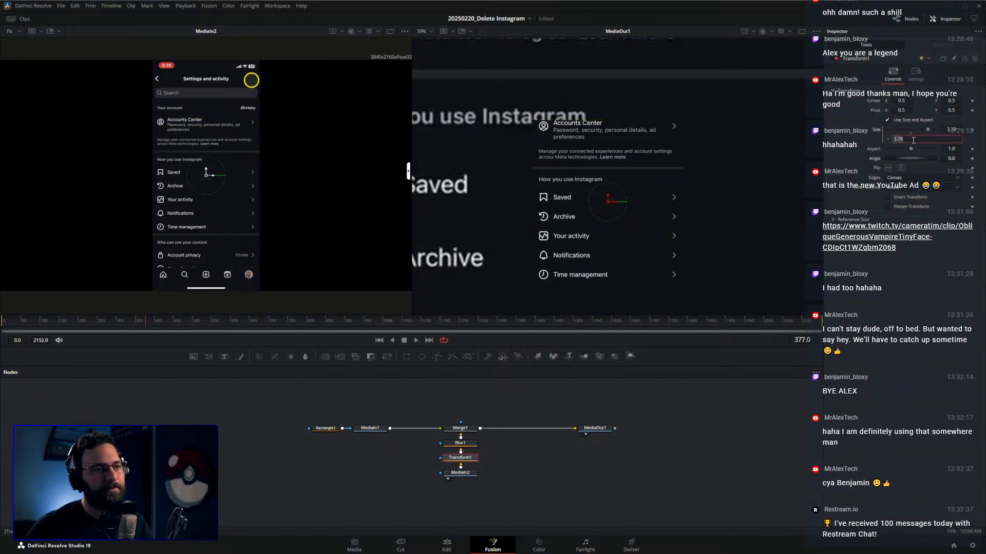
scroll(690, 196, "down", 5)
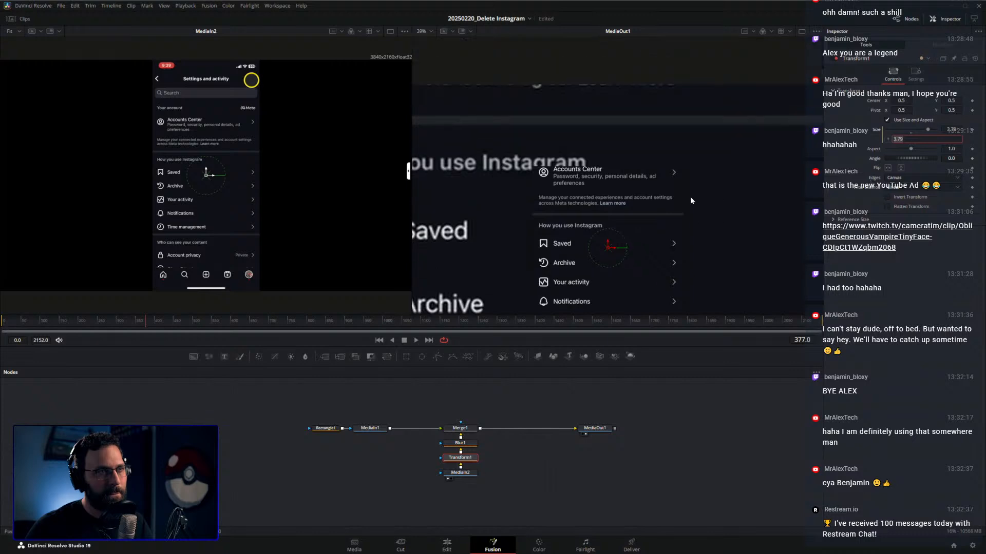
scroll(696, 216, "up", 2)
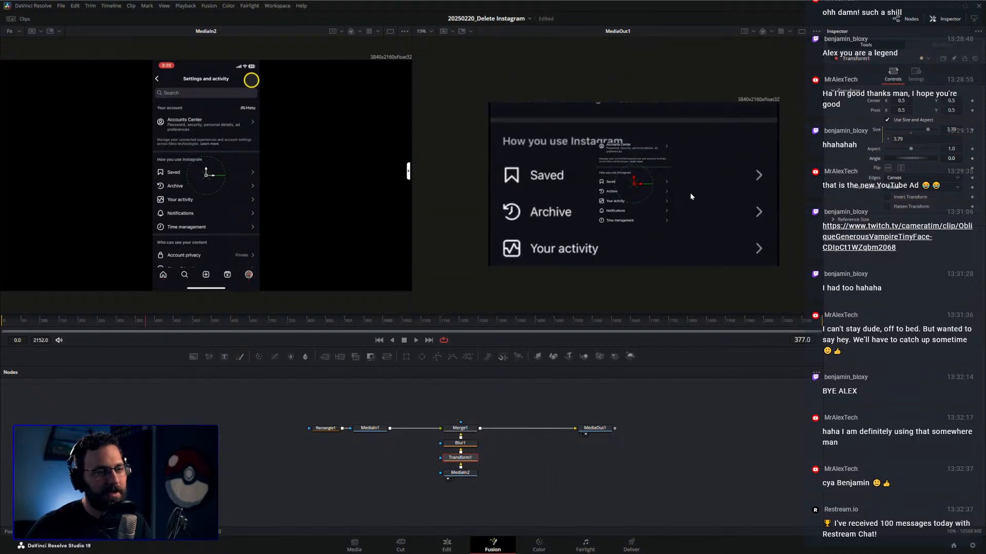
left_click(327, 429)
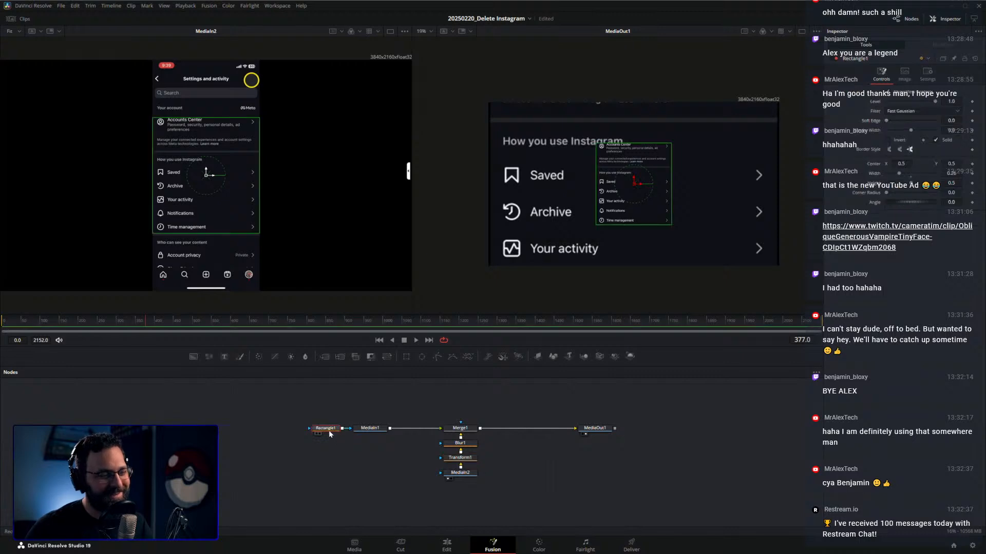
left_click(469, 458)
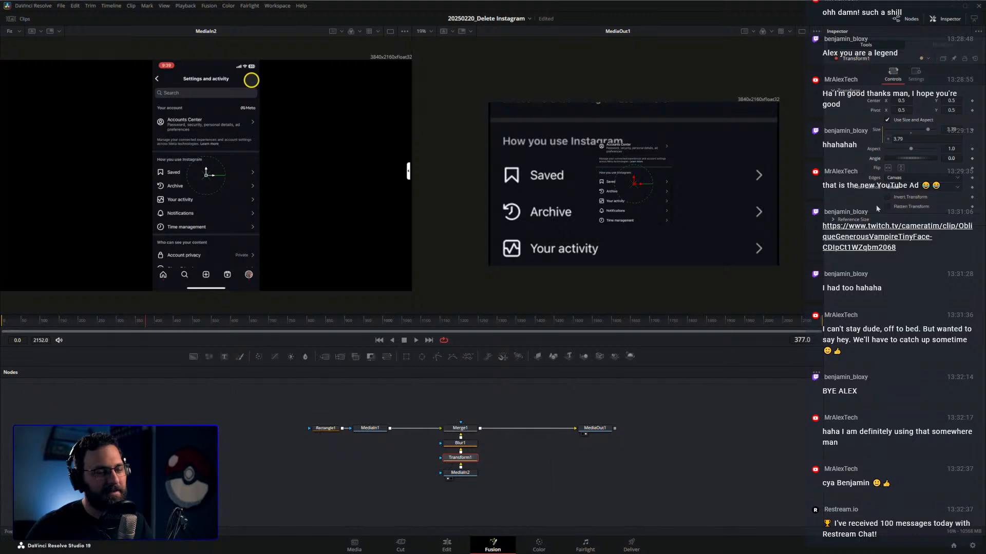
left_click(920, 139)
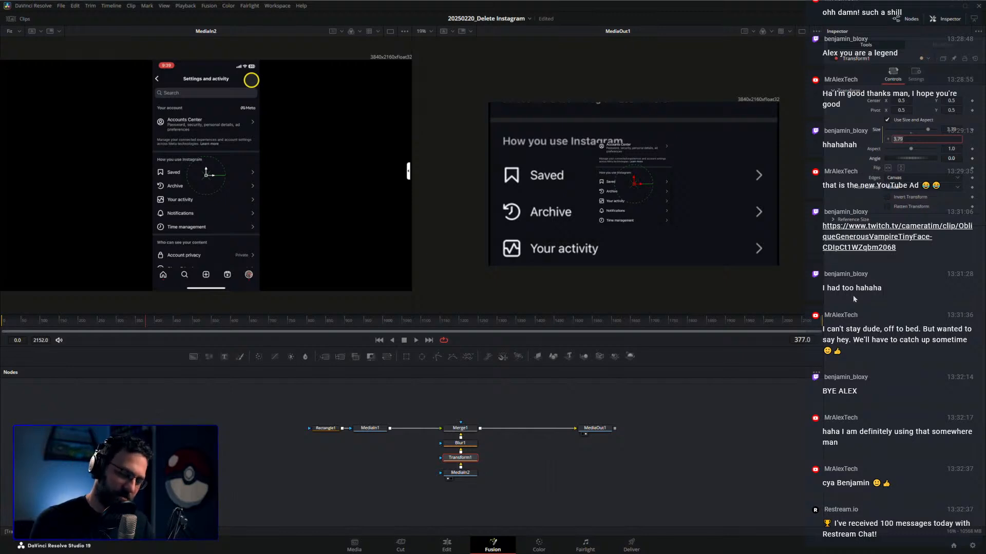
Open Calculator, multiply 3840 by 0.26 to get the phone recording's pixel width, and close it.
key("super")
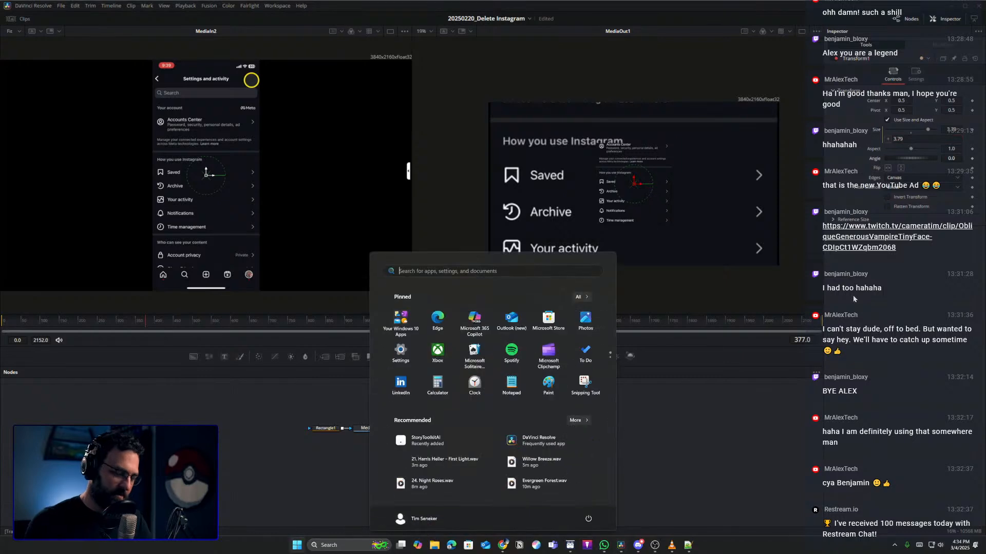
type("cal")
key("Return")
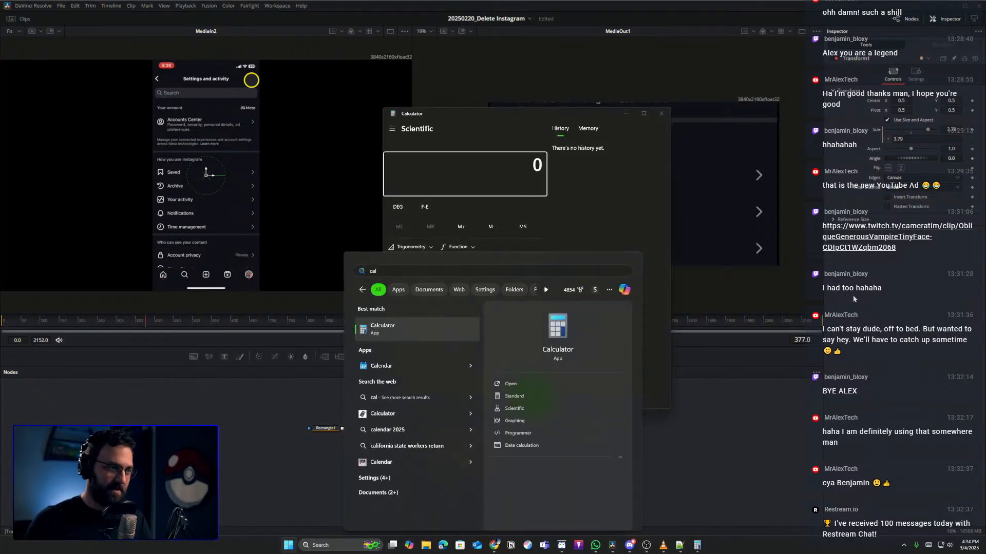
mouse_move(500, 117)
left_mouse_down()
mouse_move(492, 121)
mouse_move(488, 102)
left_mouse_up()
left_click(486, 360)
left_click(453, 315)
left_click(421, 337)
left_click(452, 381)
left_click(518, 321)
left_click(484, 382)
left_click(453, 359)
left_click(486, 337)
left_click(518, 382)
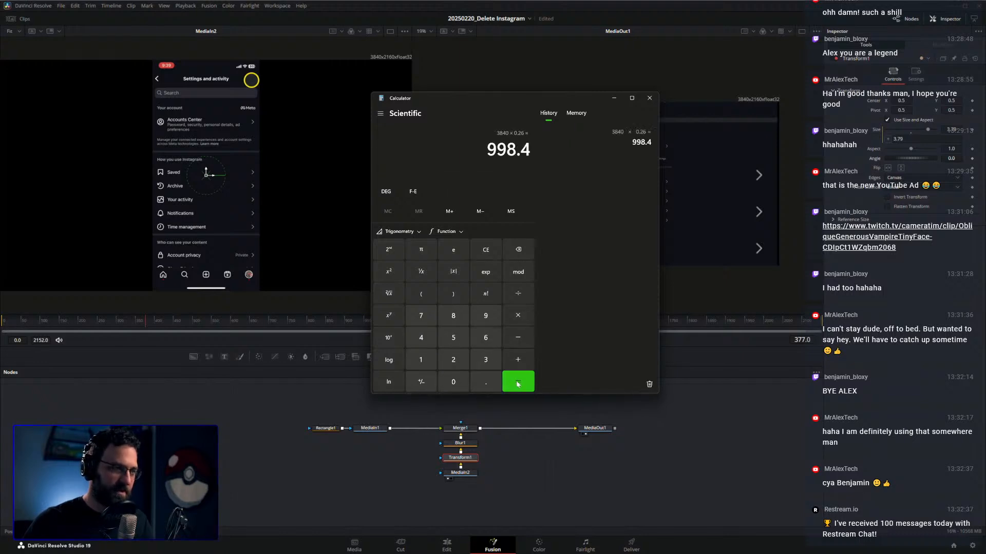
left_click_drag(513, 111, 463, 114)
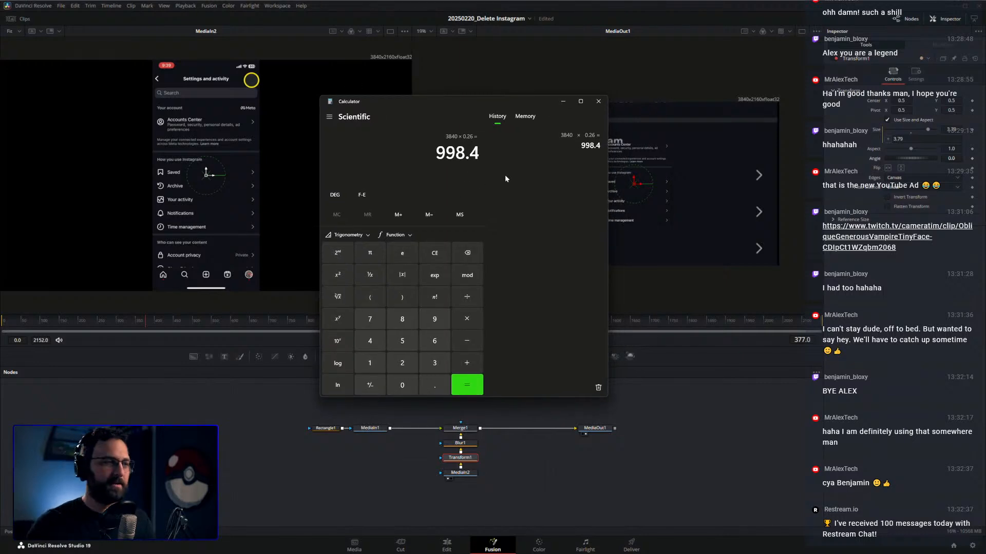
left_click(434, 253)
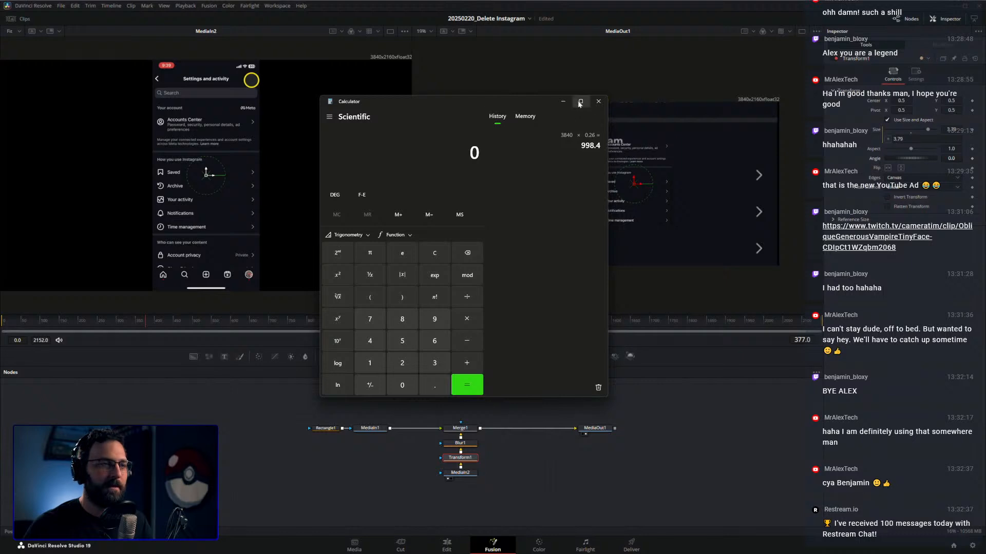
left_click(598, 101)
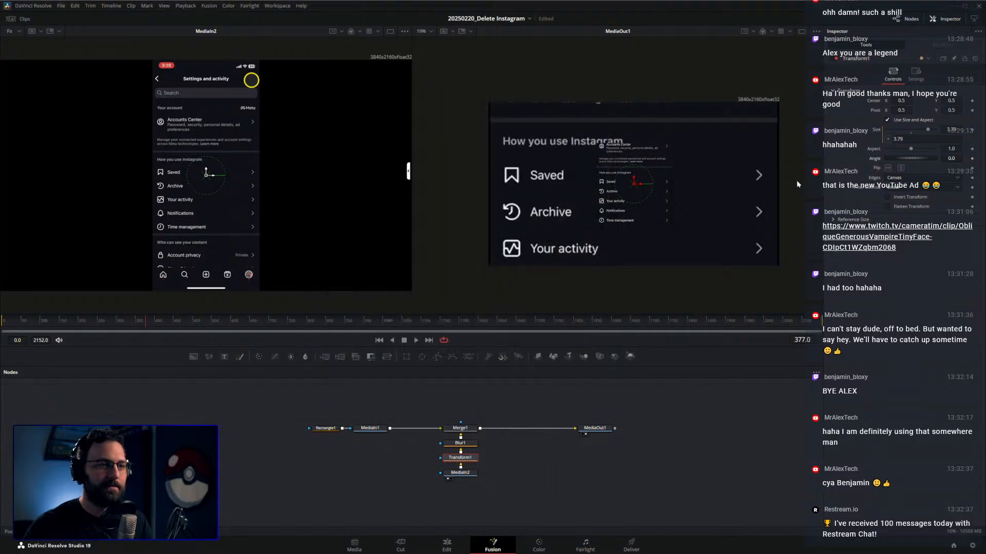
Set Transform1's Size expression to 2160/1000.
left_click(923, 140)
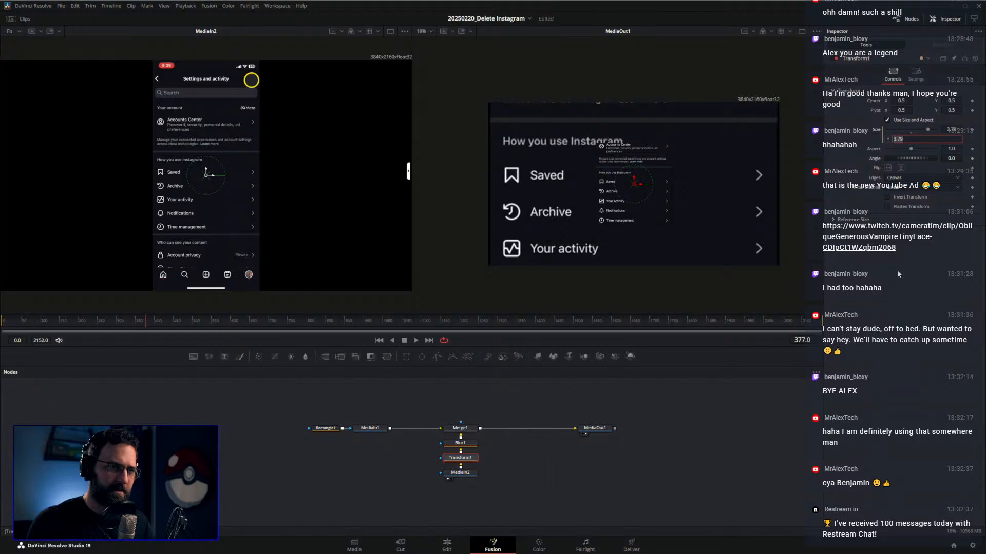
type("2160/1000")
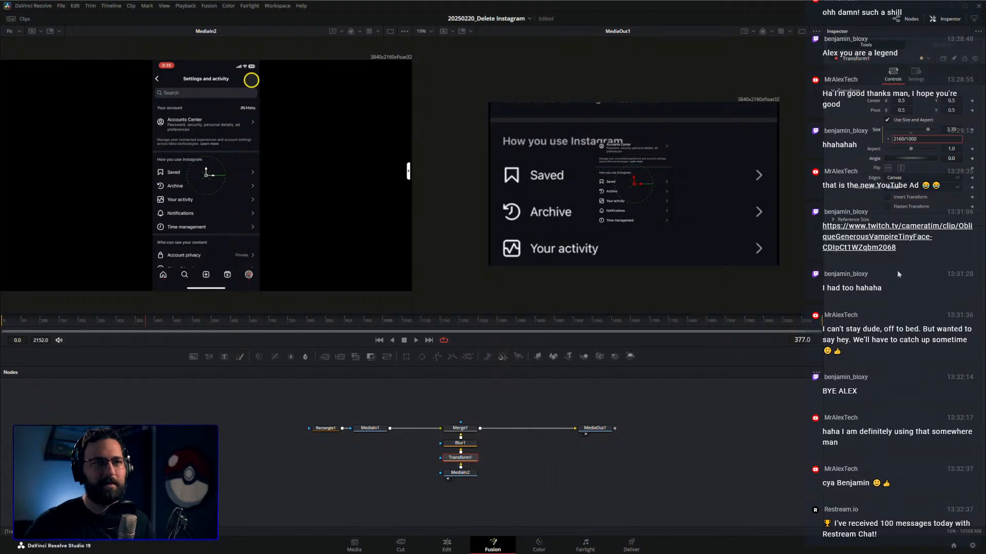
key("Return")
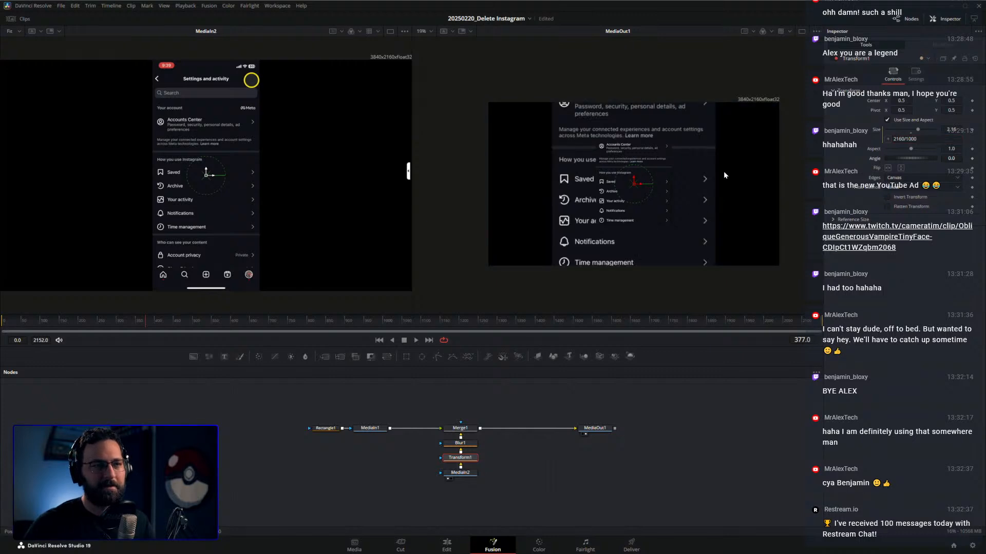
Set Transform1's Size expression to 3840/1000 and check the enlarged background in the MediaOut1 viewer.
left_click(921, 142)
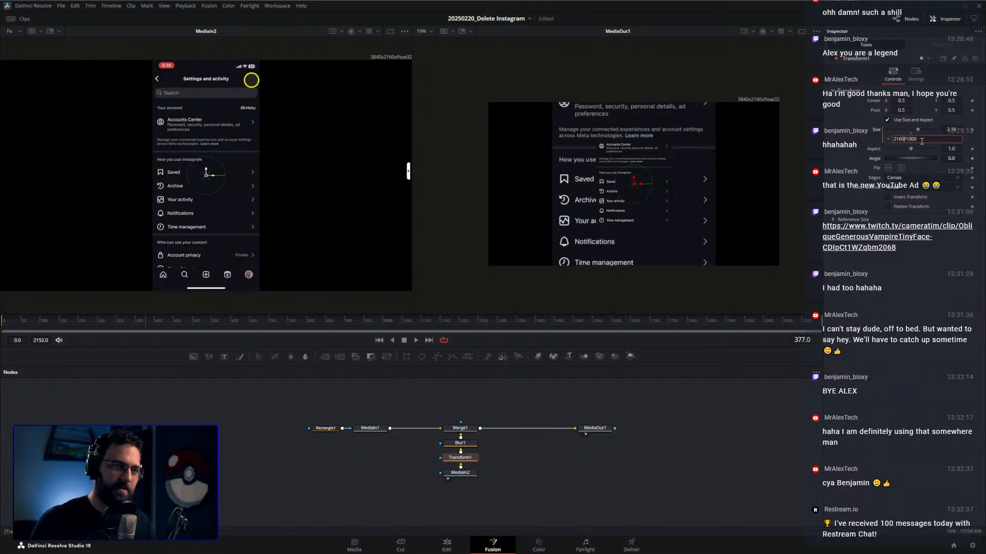
key("BackSpace")
key("BackSpace")
key("BackSpace")
key("BackSpace")
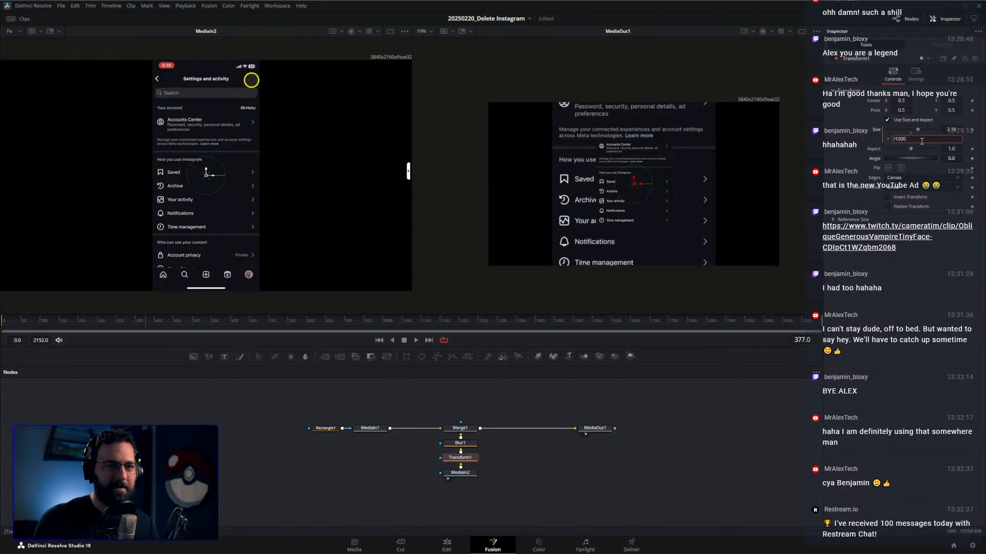
type("3840")
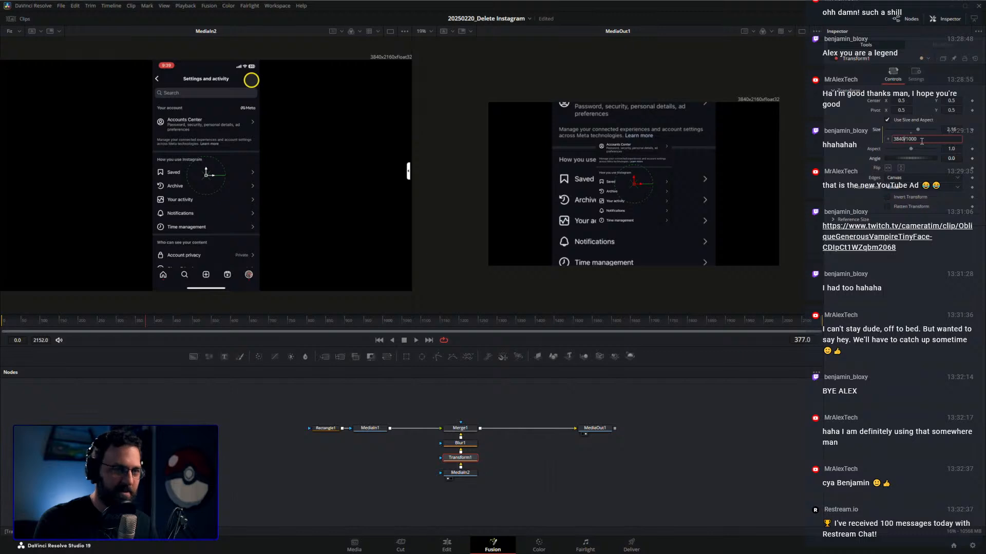
key("Return")
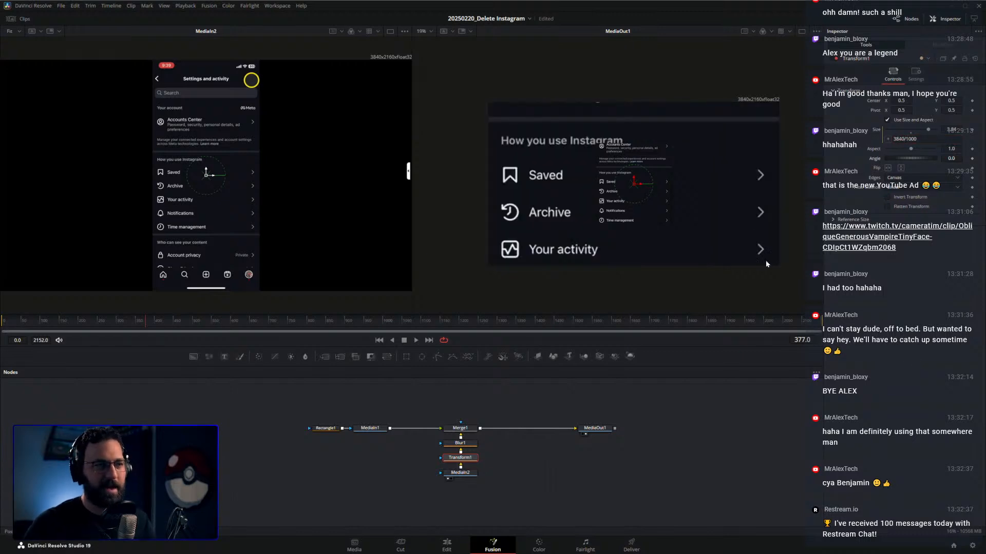
scroll(781, 195, "up", 3)
scroll(775, 186, "down", 4)
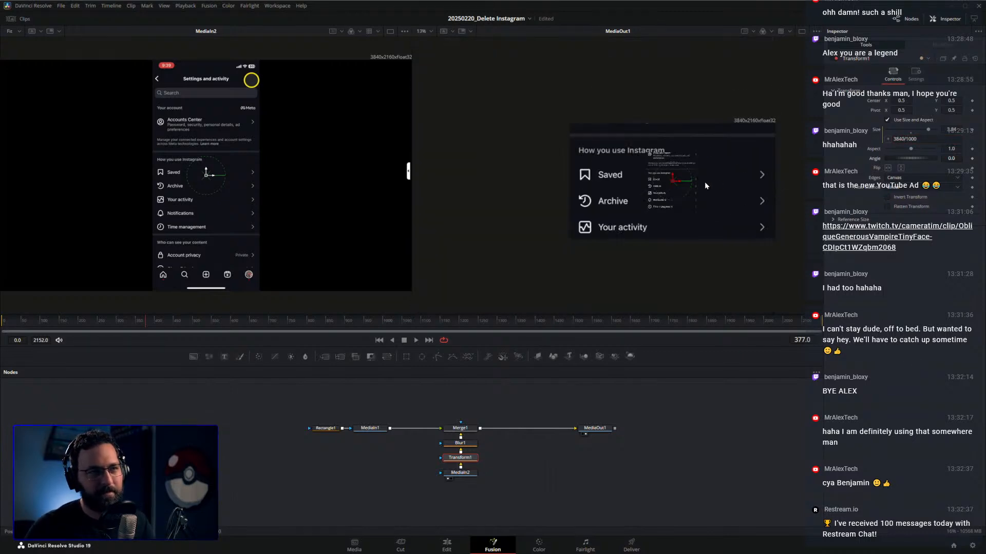
scroll(701, 187, "up", 2)
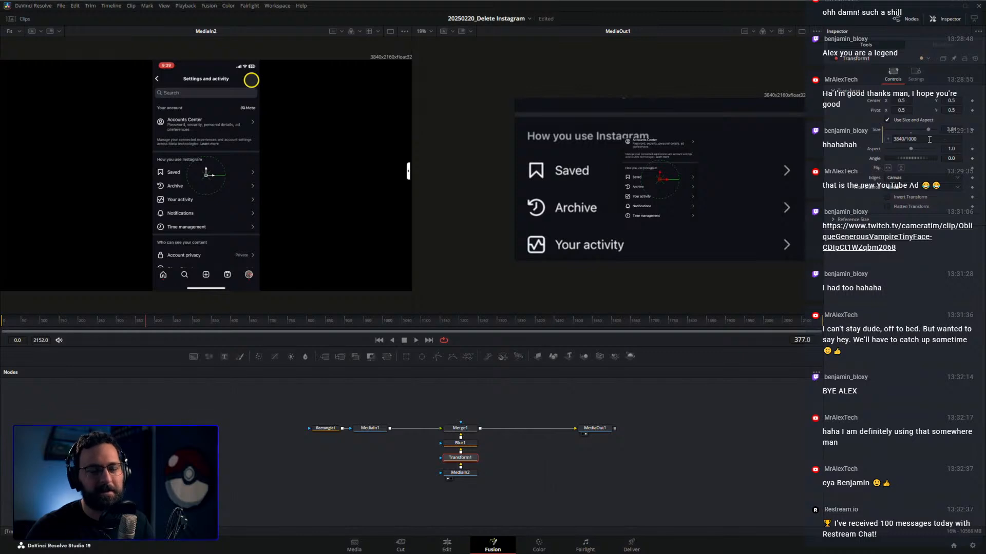
Remove the expression from Transform1's Size and set the Size to 3.84.
right_click(883, 133)
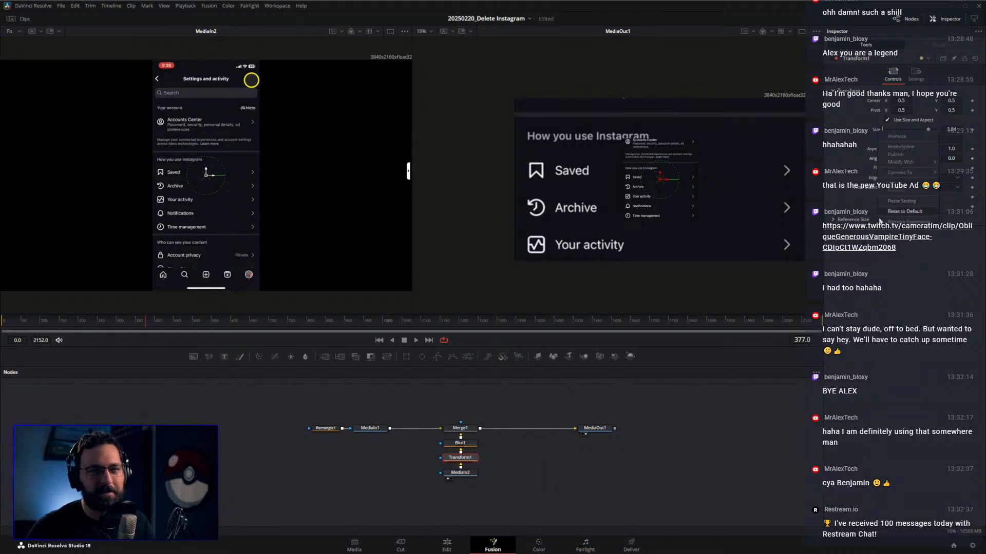
left_click(898, 224)
left_click(959, 129)
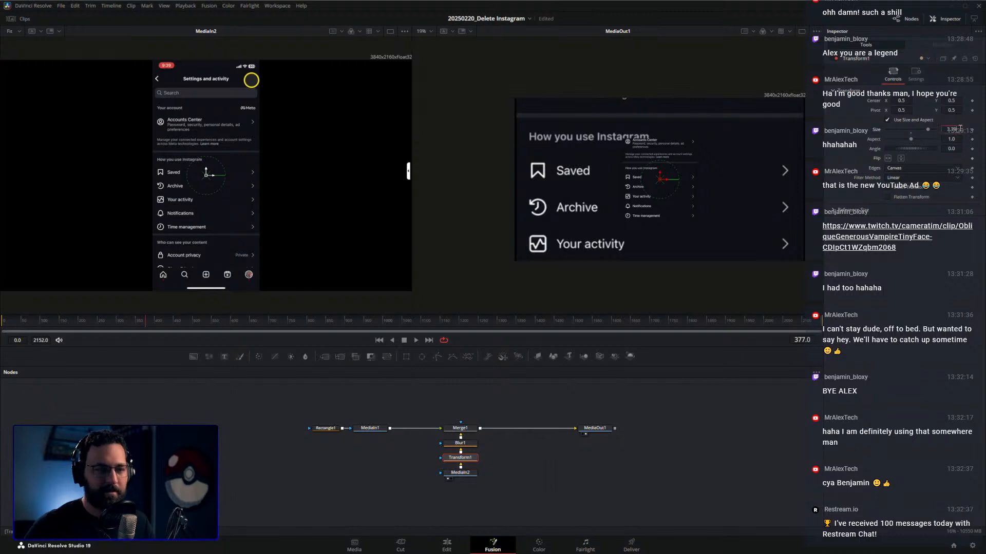
type("3.84")
key("Tab")
left_click(923, 370)
left_click(690, 505)
Replace the Blur1 node with a Lens Blur node and set its Blur Size to 5.
left_click(467, 449)
key("Delete")
key("shift+space")
type("lens")
key("Up")
key("Return")
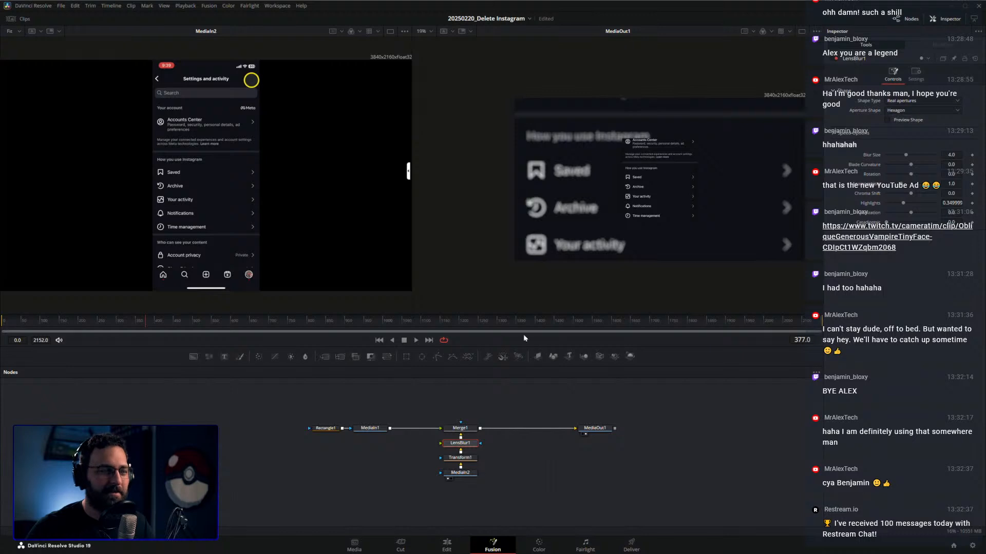
double_click(951, 155)
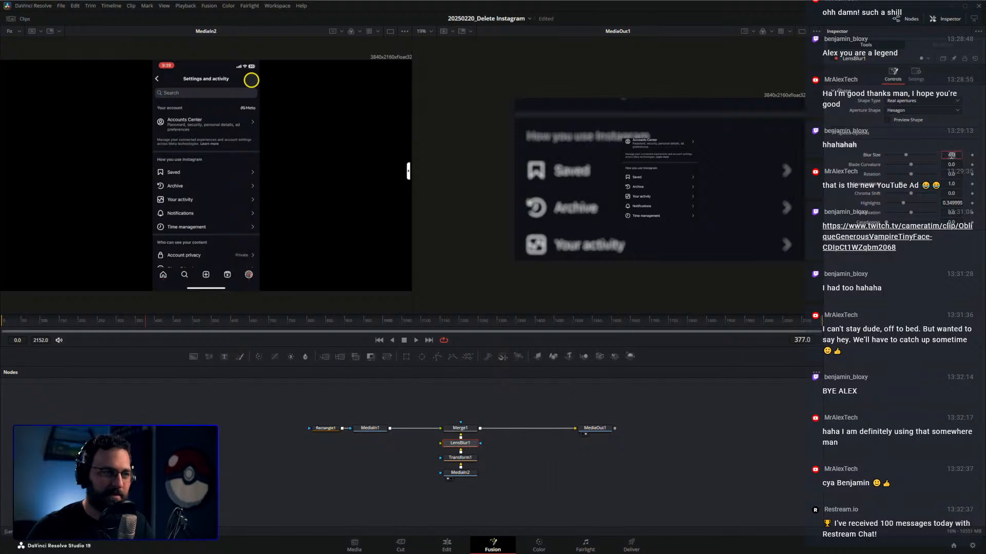
type("5")
key("Tab")
Make room below Merge1 and add a Brightness Contrast node after LensBlur1 with Gain set to 0.5.
left_click_drag(497, 484, 472, 458)
left_click(490, 459)
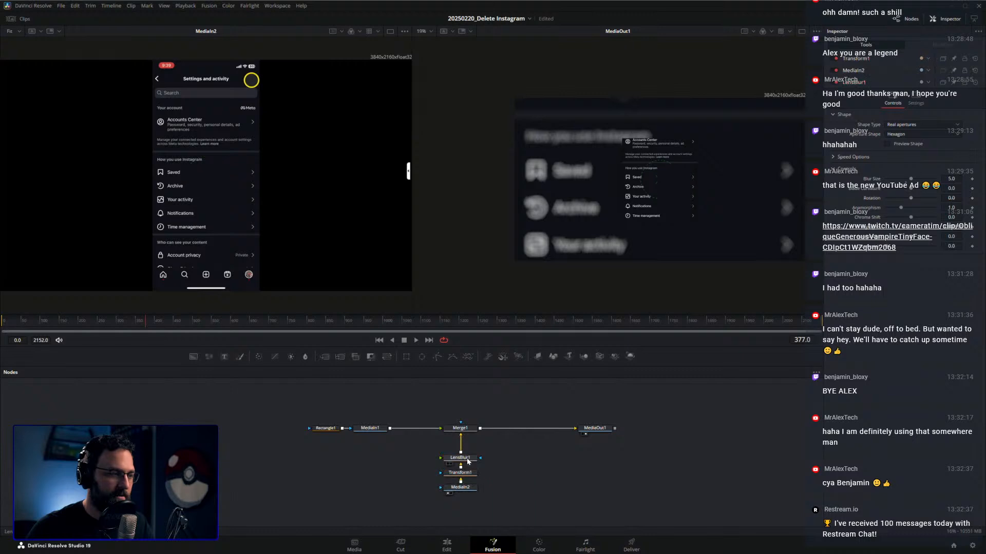
left_click(468, 462)
left_click(291, 357)
left_click(952, 102)
type("0.5")
key("Tab")
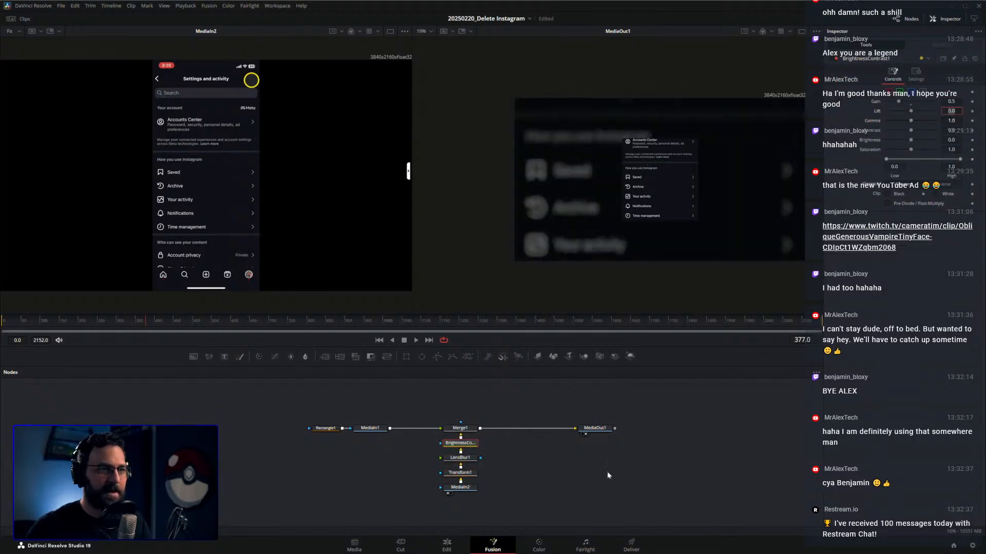
Set the Rectangle1 mask's height to 1 so the whole phone recording is included.
left_click(595, 489)
left_click(336, 429)
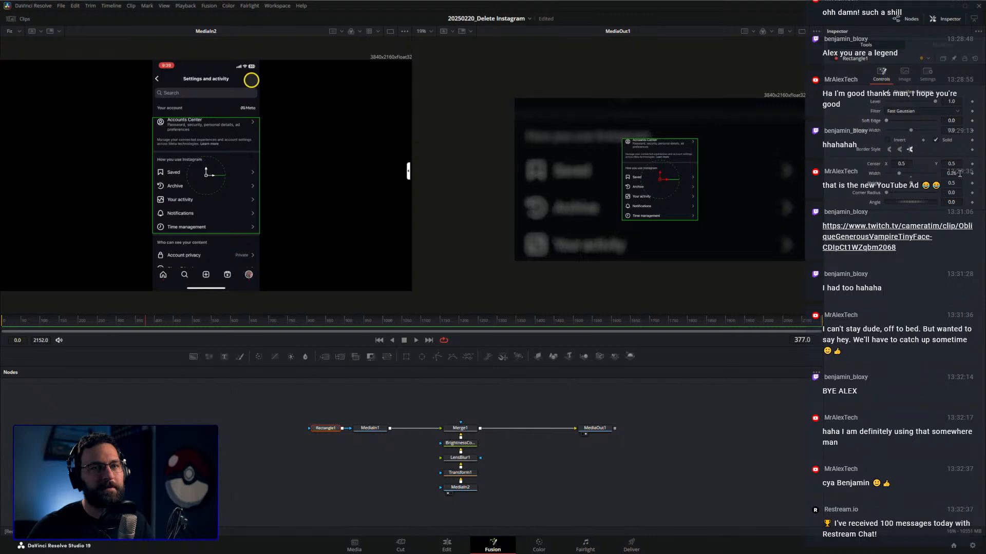
double_click(955, 183)
type("1")
key("Tab")
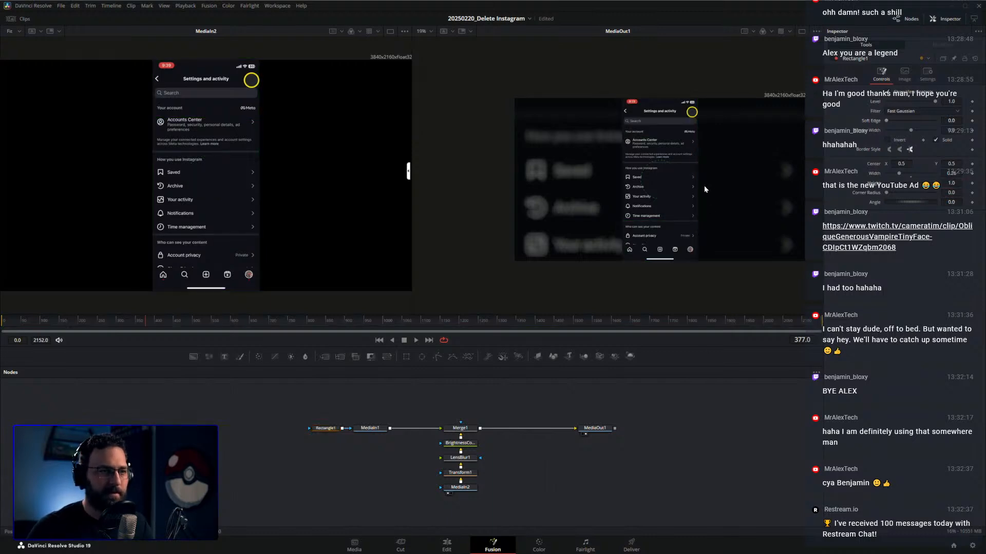
Set the Rectangle1 mask's Soft Edge to 0.001 and scrub through the composition to check the result.
scroll(703, 184, "up", 3)
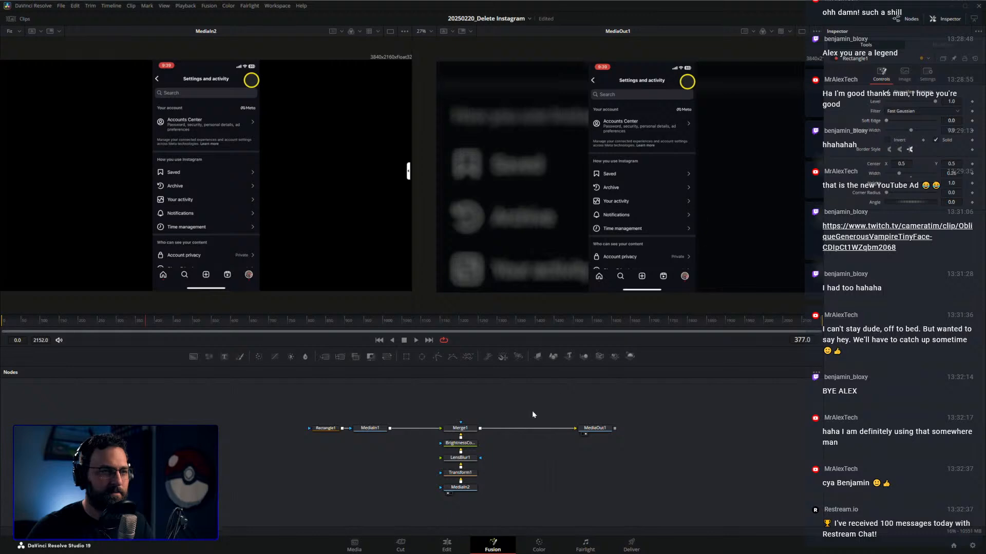
scroll(706, 144, "up", 6)
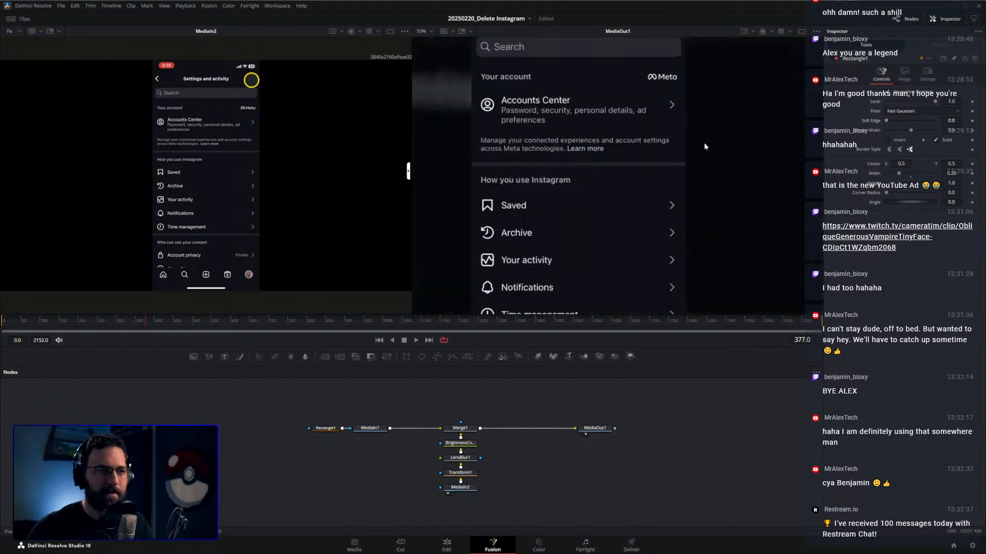
double_click(952, 120)
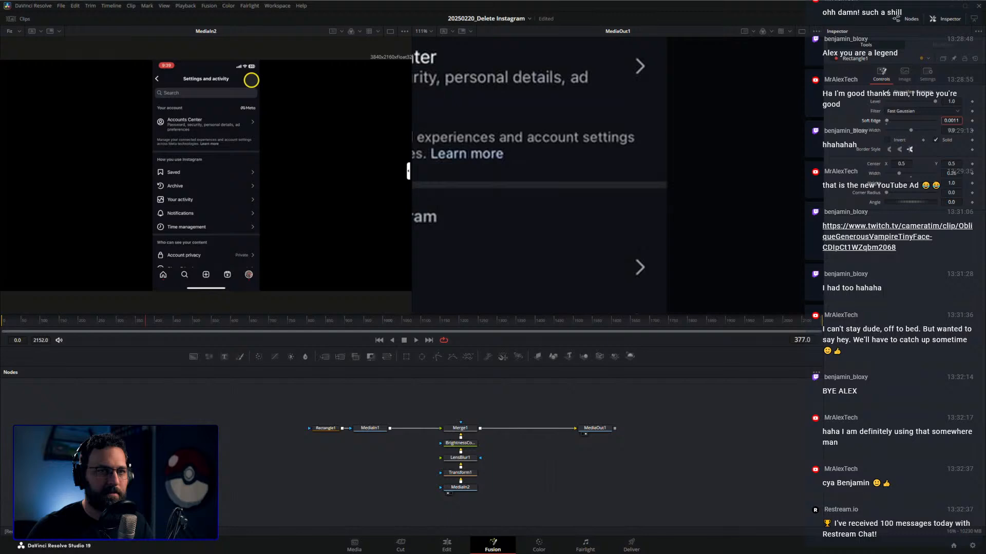
scroll(646, 207, "down", 5)
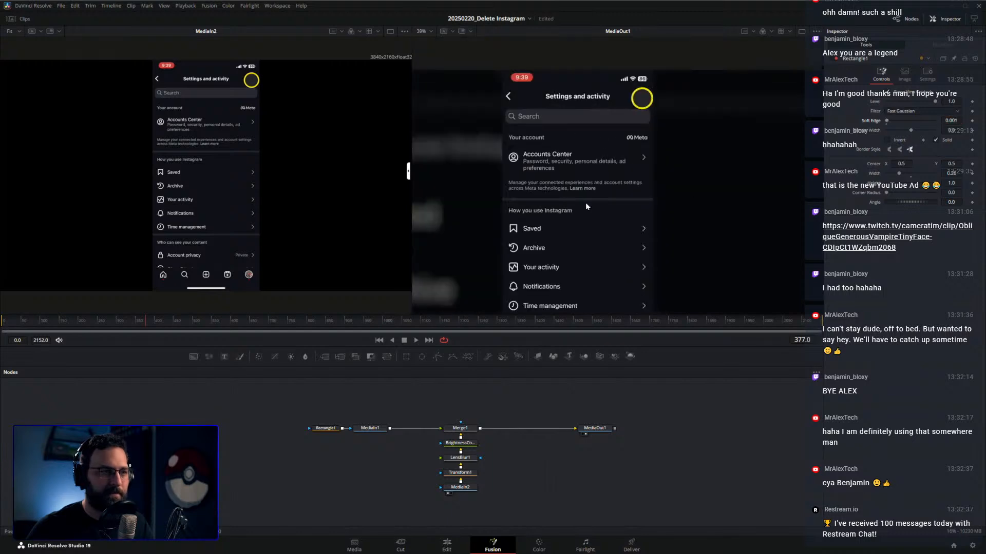
scroll(637, 220, "down", 4)
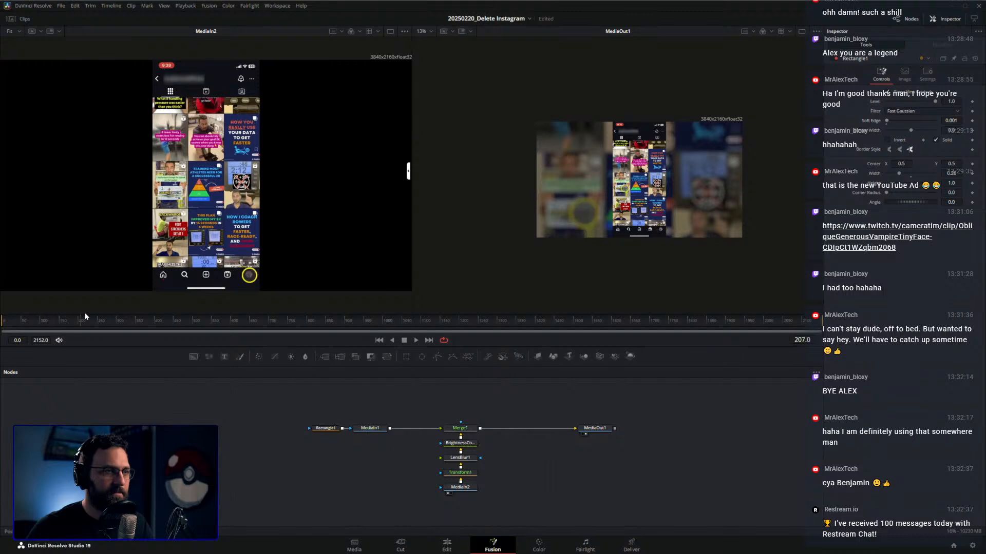
left_click_drag(172, 317, 827, 334)
left_click(637, 328)
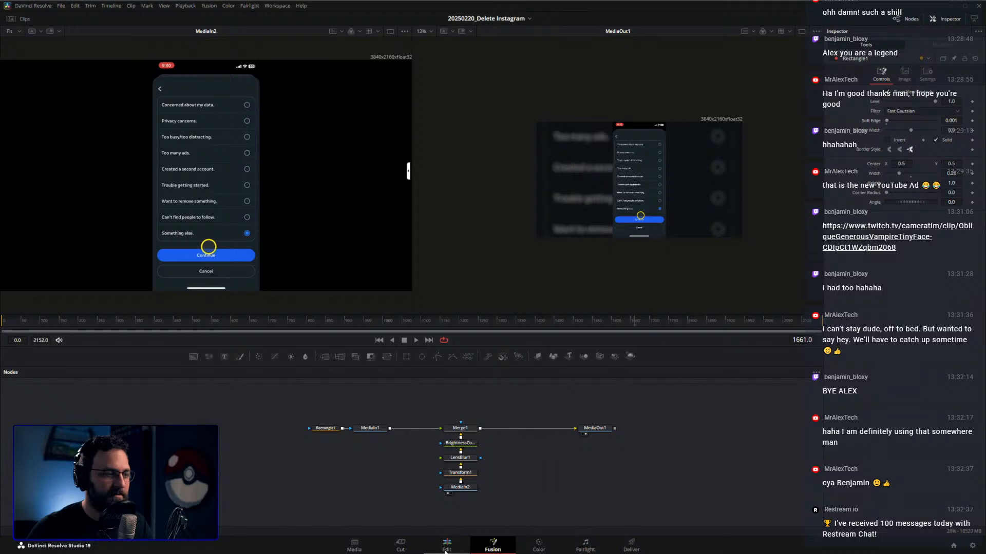
Reorder the background nodes so LensBlur1 sits between MediaIn2 and Transform1.
left_click(471, 474)
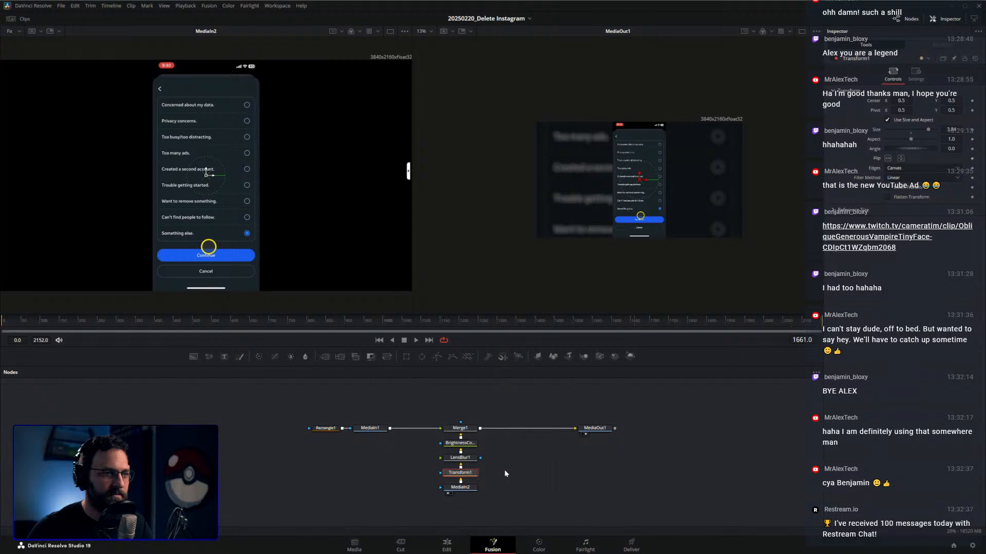
scroll(482, 477, "up", 3)
left_click_drag(476, 443, 566, 474)
left_click_drag(452, 470, 510, 432)
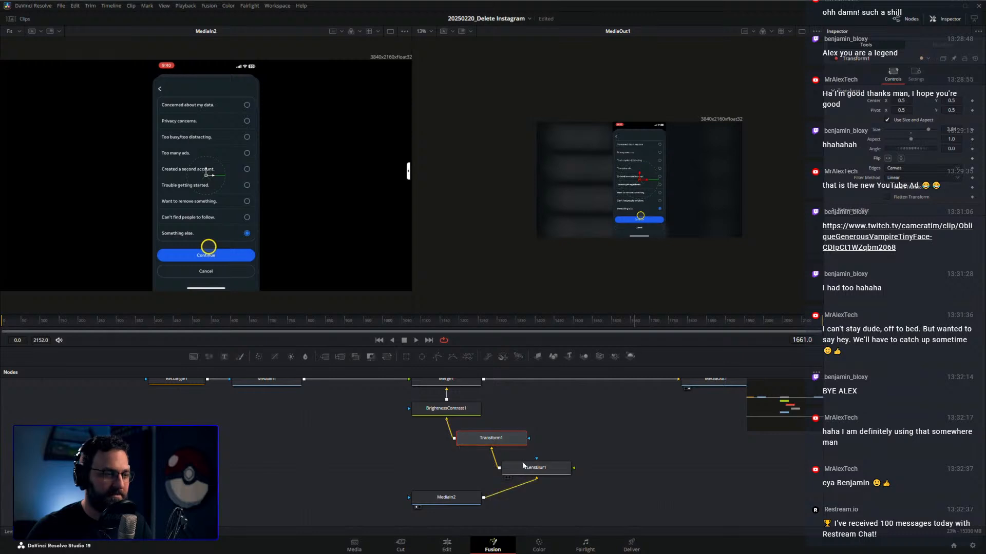
left_click_drag(523, 466, 433, 467)
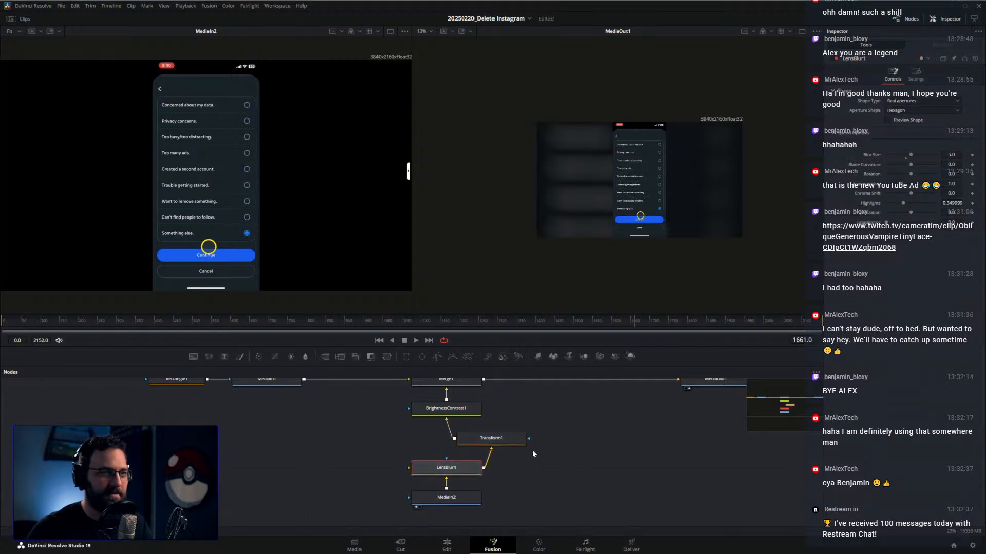
Reset LensBlur1's Blur Size to 4 and save the project.
left_click(952, 155)
left_click(907, 156)
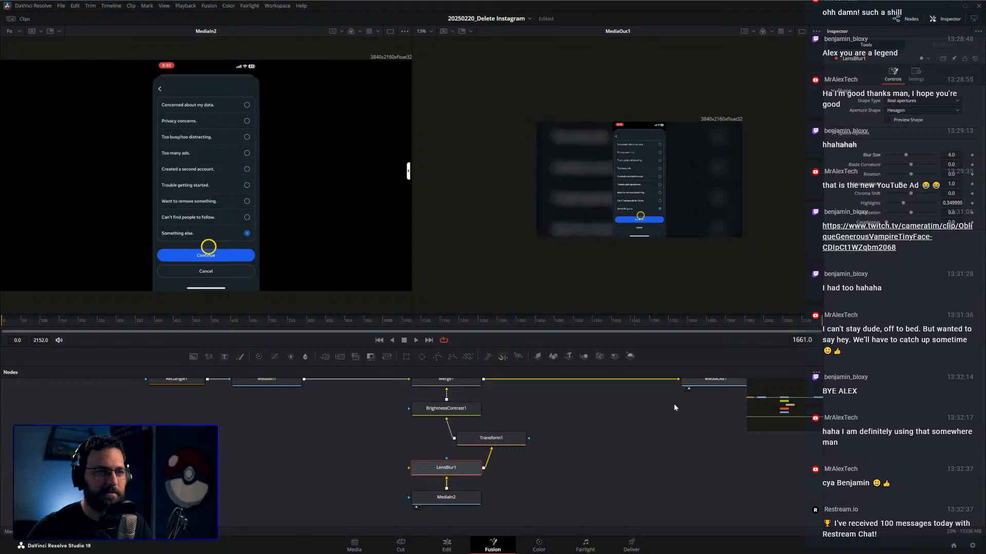
left_click(609, 451)
key("ctrl+s")
Align Transform1 vertically with the other background nodes in the node graph.
left_click_drag(491, 437, 446, 438)
left_click(535, 469)
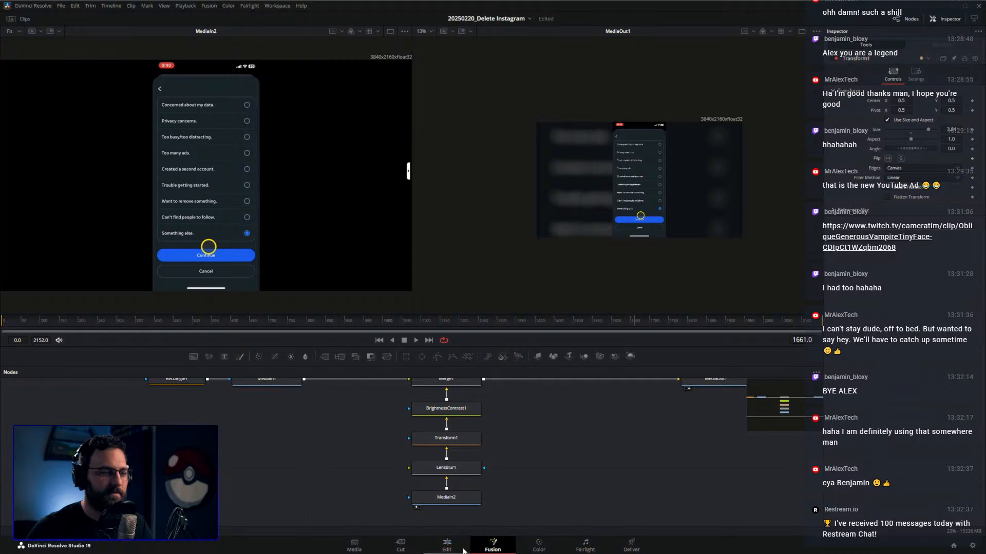
Scrub the Fusion Composition clip on the Edit page and compare the phone recording with the MediaIn1 result in Fusion.
left_click(446, 545)
left_click_drag(432, 354, 341, 359)
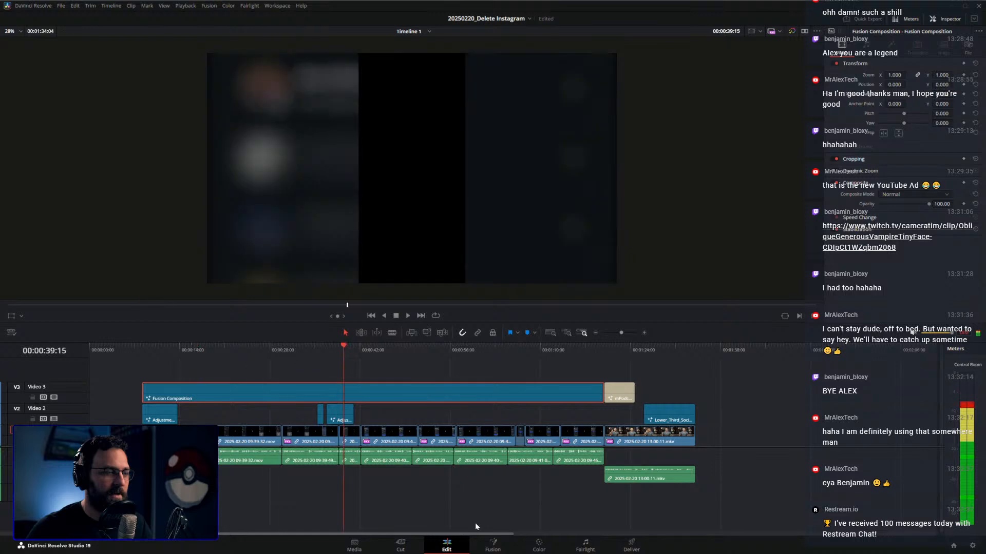
left_click(492, 545)
left_click(266, 399)
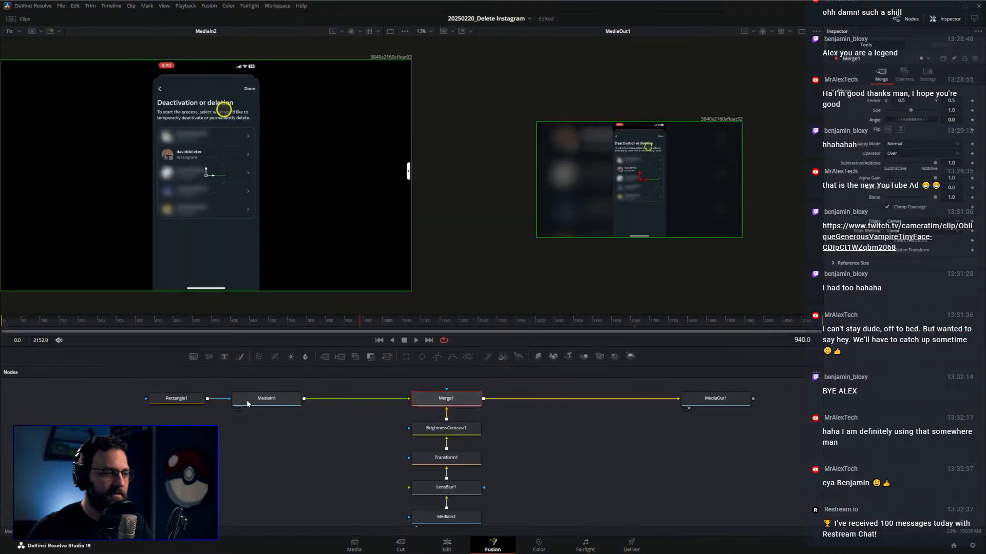
left_click_drag(220, 333, 113, 314)
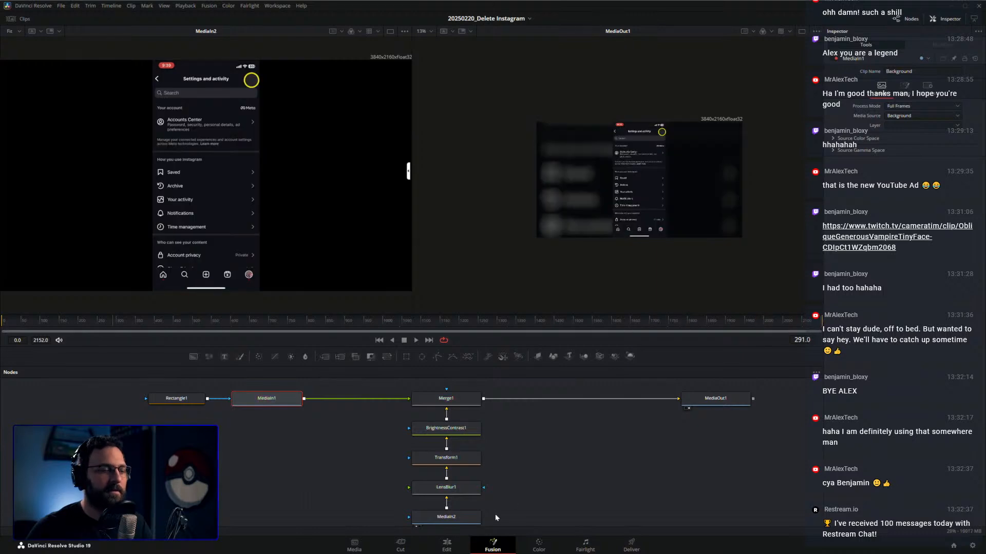
Recheck the clip on the Edit page near 24 seconds and inspect MediaIn1 and Merge1 in Fusion for the missing foreground.
left_click(447, 545)
left_click_drag(214, 357, 244, 359)
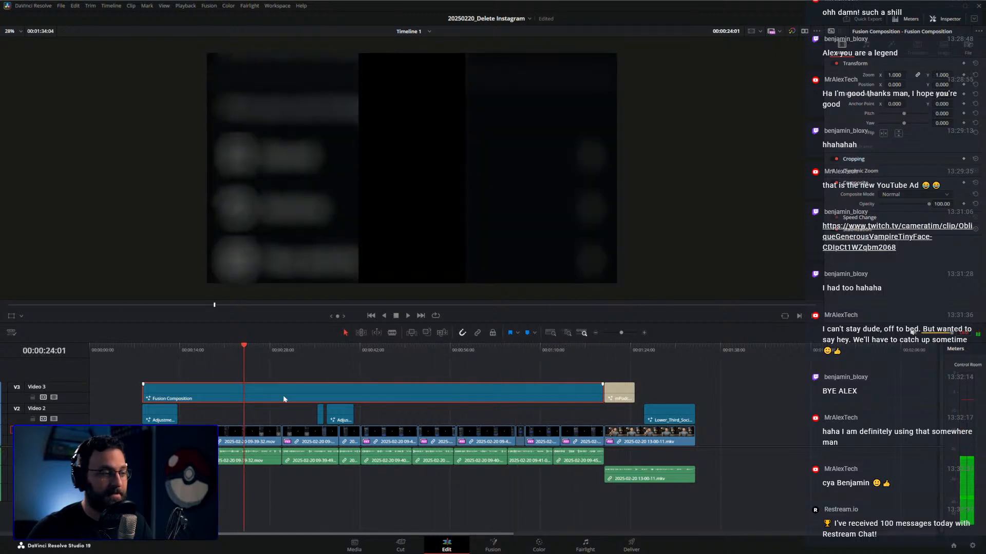
left_click(495, 545)
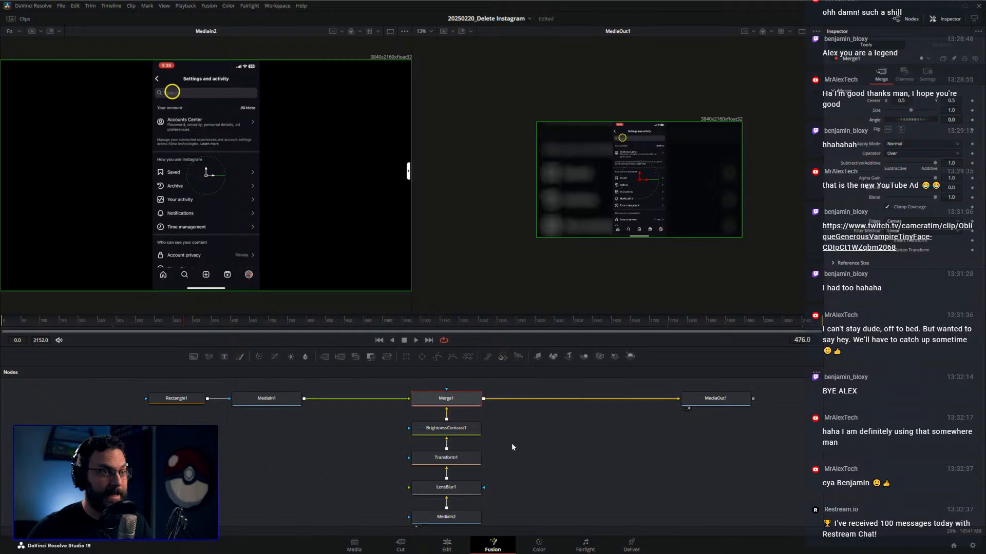
left_click(275, 400)
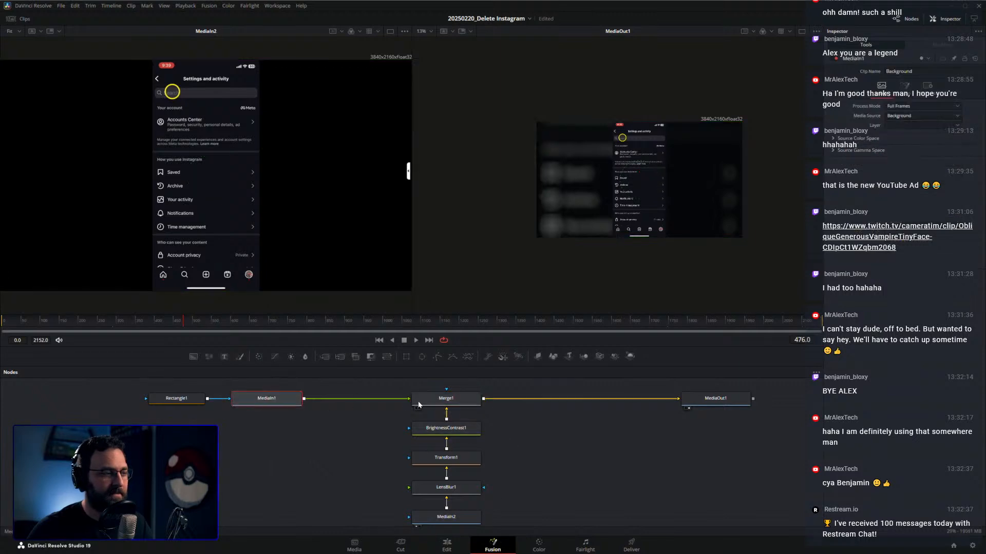
left_click(419, 404)
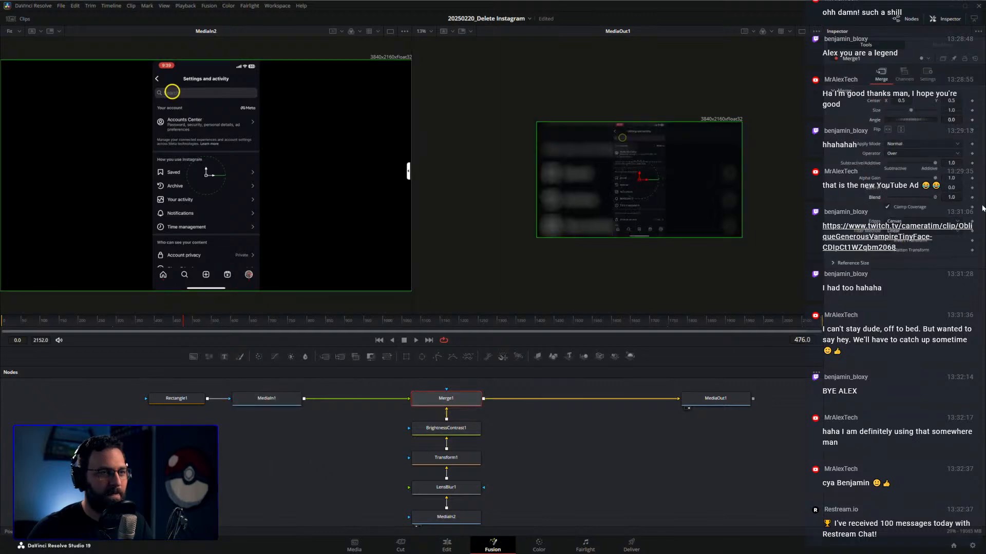
left_click(466, 548)
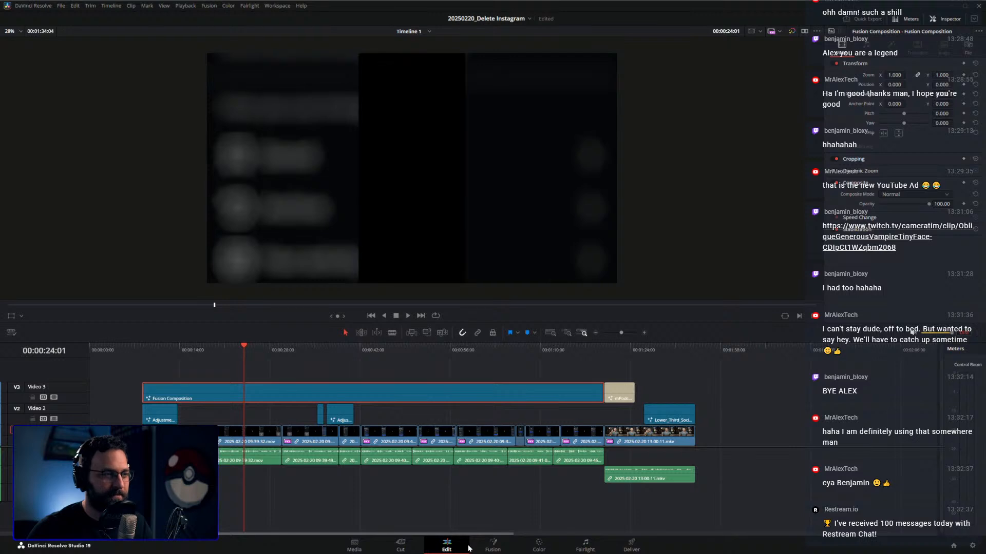
Insert a Saver node between Merge1 and MediaOut1 in the Fusion composition.
left_click(492, 546)
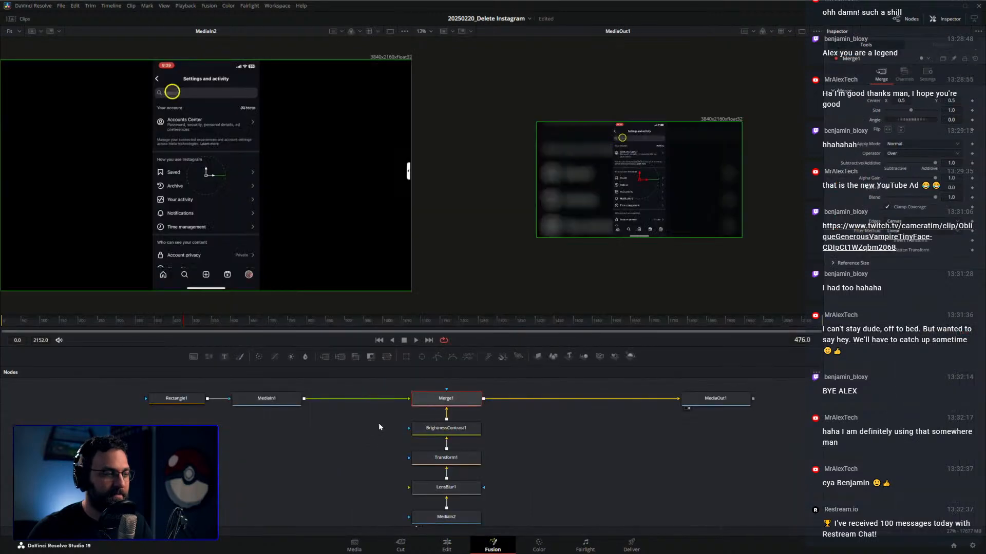
key("shift+space")
type("saver")
key("Return")
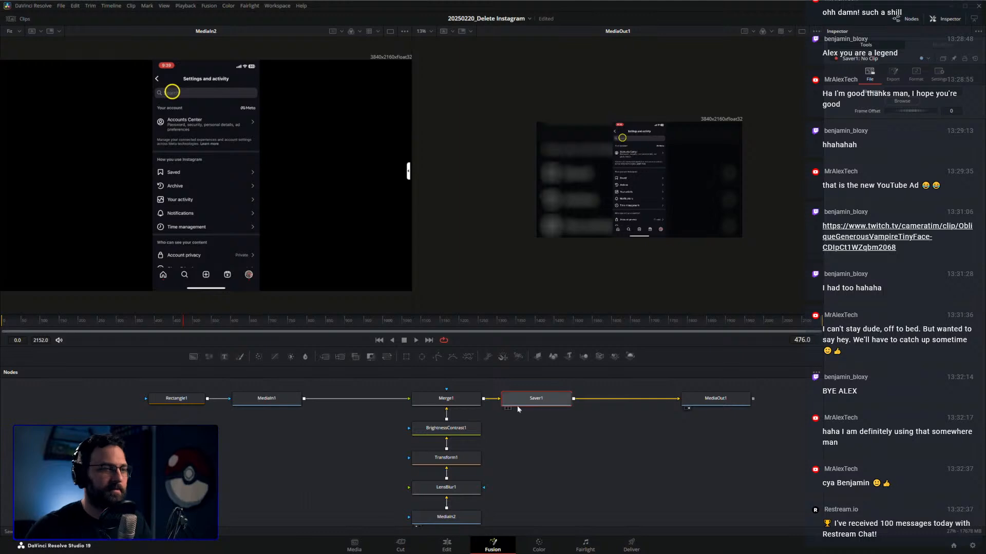
Browse for the Saver's output location and create and open a Renders folder inside the 20250220_Delete Instagram project folder.
left_click(901, 101)
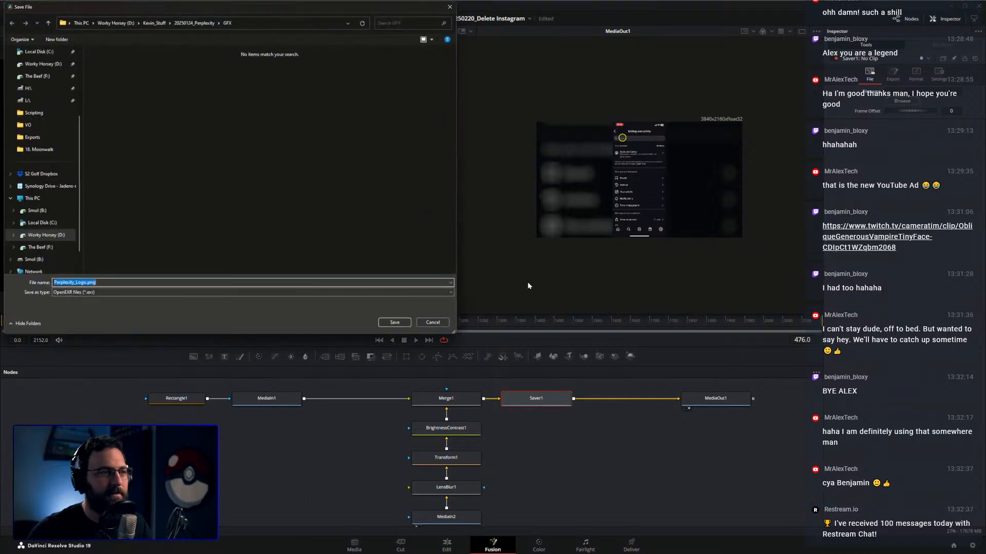
left_click_drag(232, 4, 480, 72)
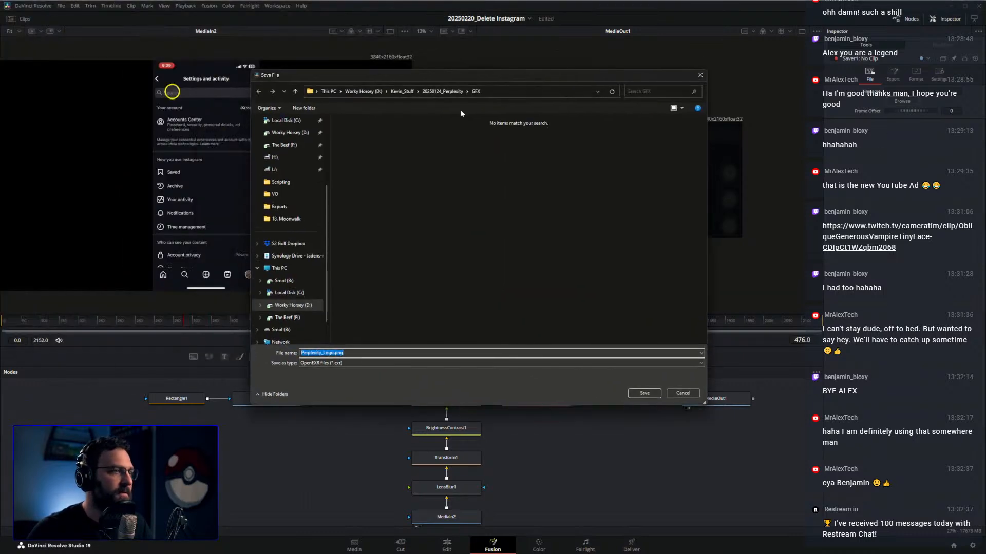
left_click(402, 91)
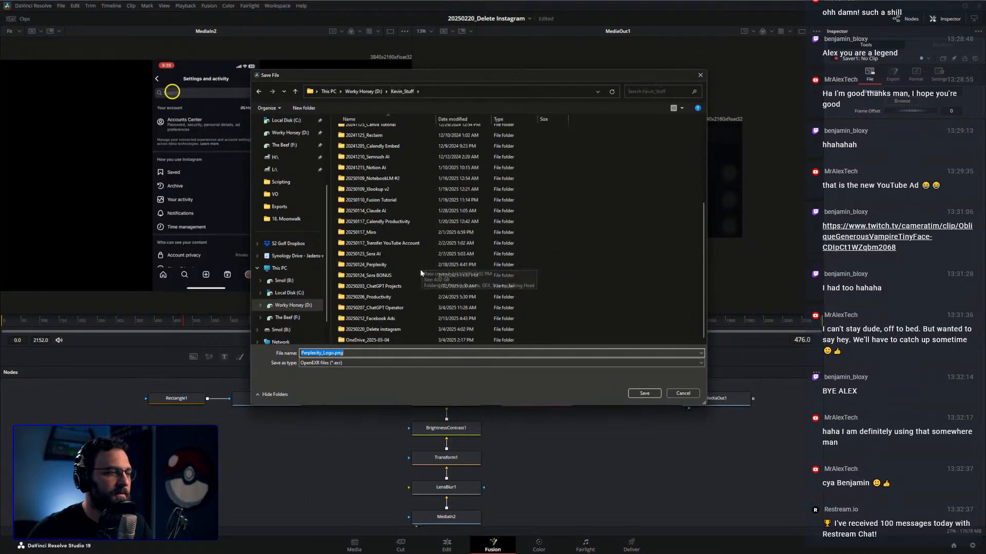
double_click(375, 329)
right_click(370, 179)
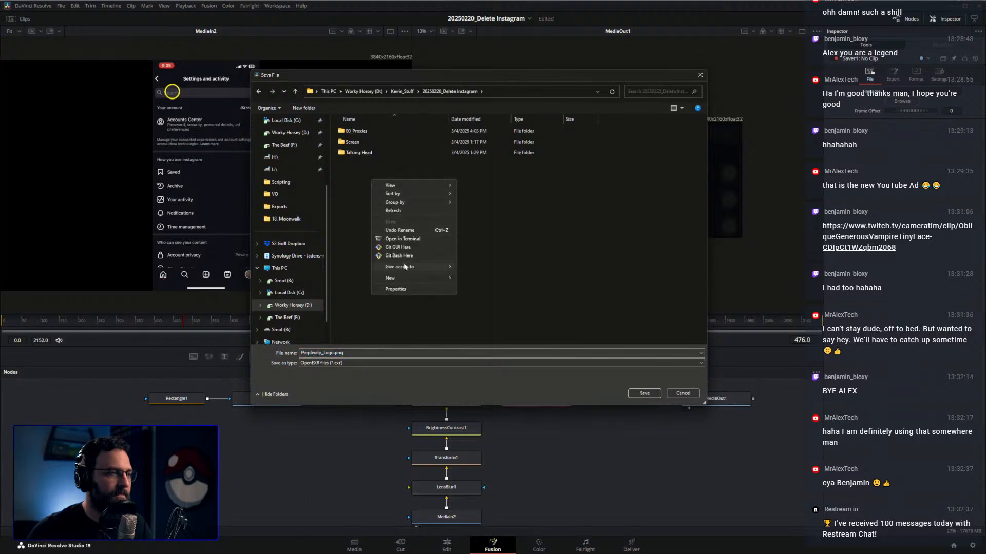
mouse_move(404, 276)
left_click(473, 280)
type("Renders")
key("Return")
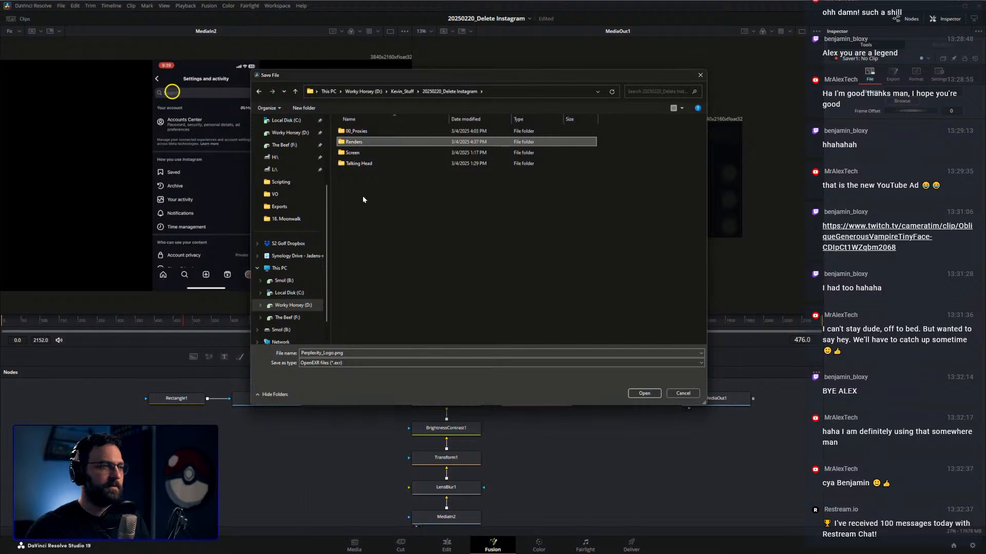
double_click(358, 142)
Name the Saver's output file Sequence in OpenEXR format and save it to the Renders folder.
left_click(348, 354)
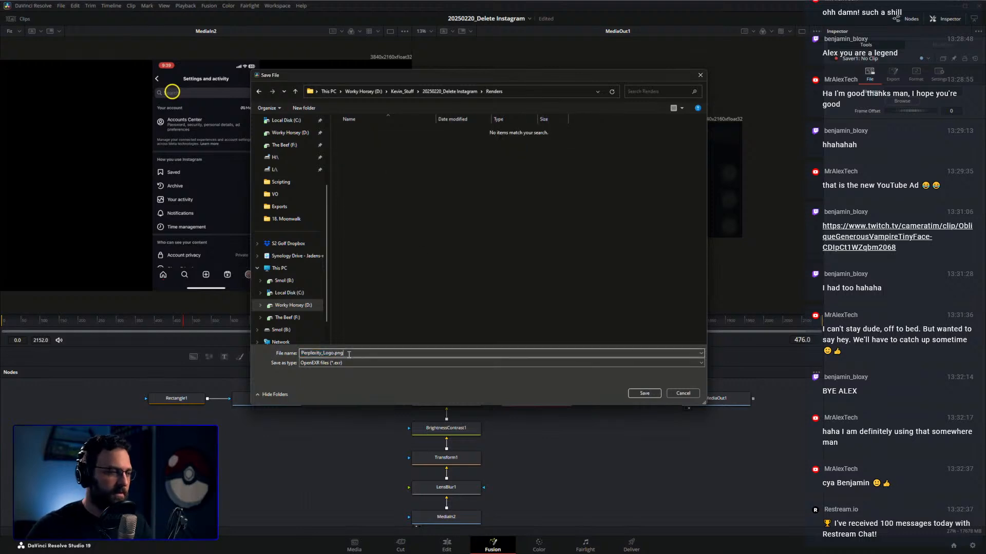
double_click(349, 354)
left_click(348, 354)
key("BackSpace")
key("BackSpace")
key("BackSpace")
key("BackSpace")
key("BackSpace")
key("BackSpace")
key("BackSpace")
key("BackSpace")
key("BackSpace")
key("BackSpace")
key("BackSpace")
key("BackSpace")
key("BackSpace")
key("BackSpace")
key("BackSpace")
key("BackSpace")
key("BackSpace")
key("BackSpace")
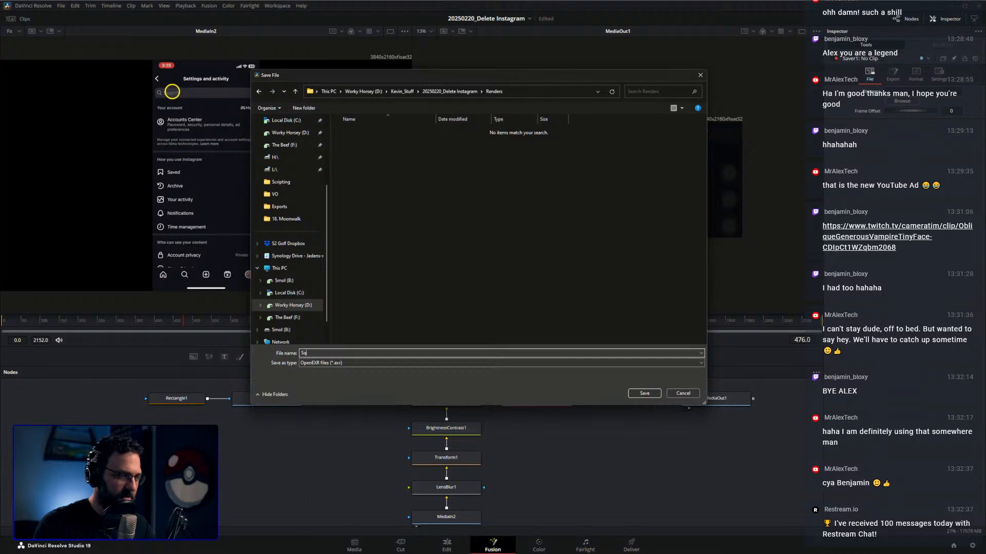
key("Return")
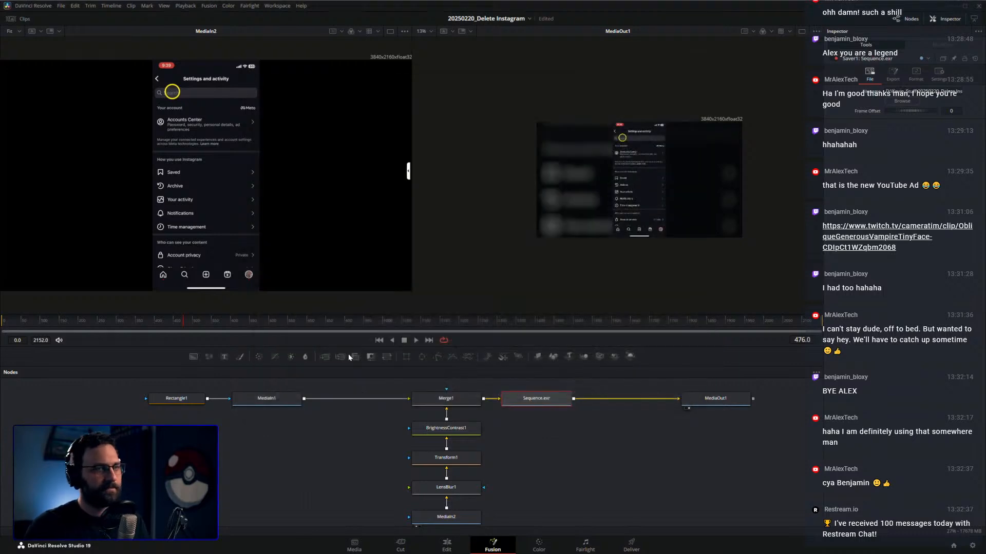
Render all Savers in the composition to write out the EXR sequence and dismiss the completion notice.
left_click(209, 6)
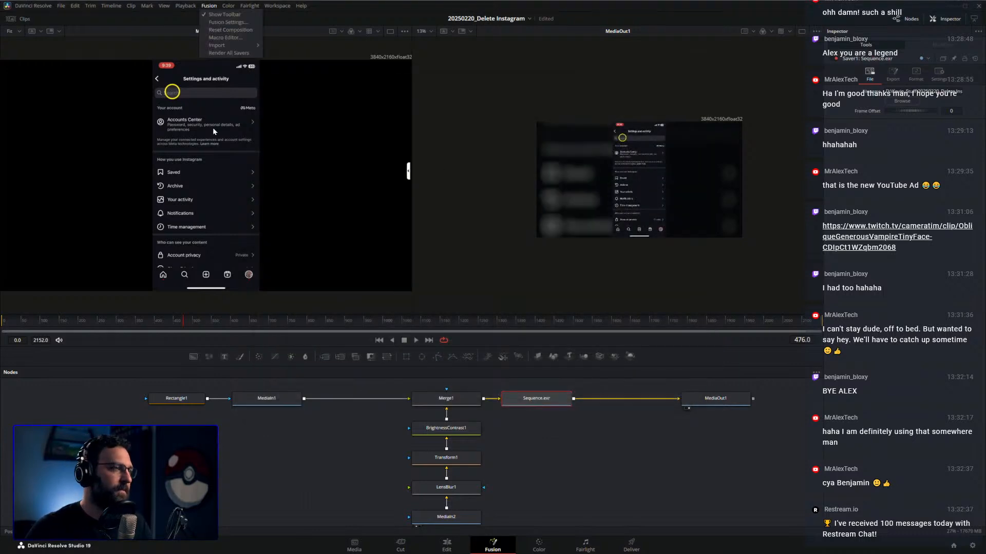
left_click(222, 54)
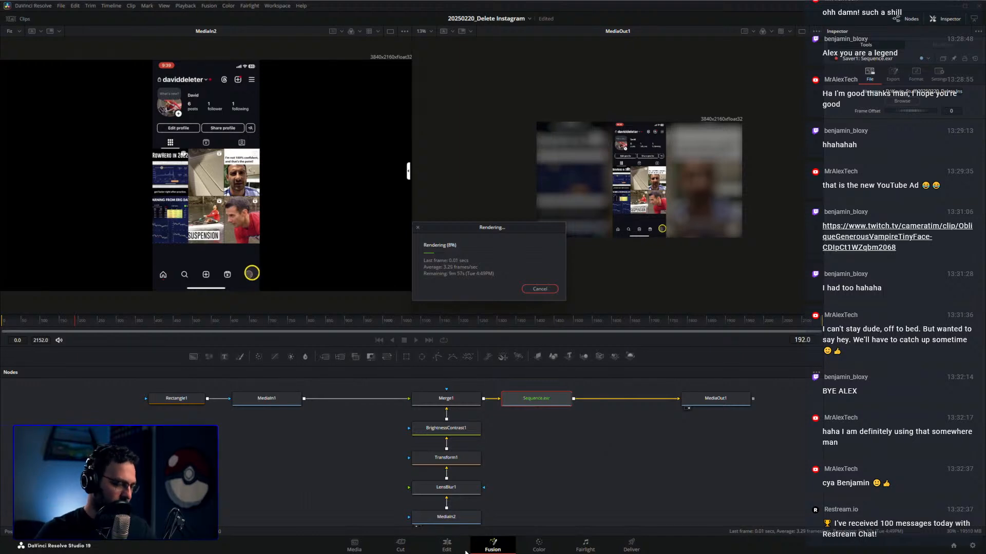
key("super")
left_click(607, 547)
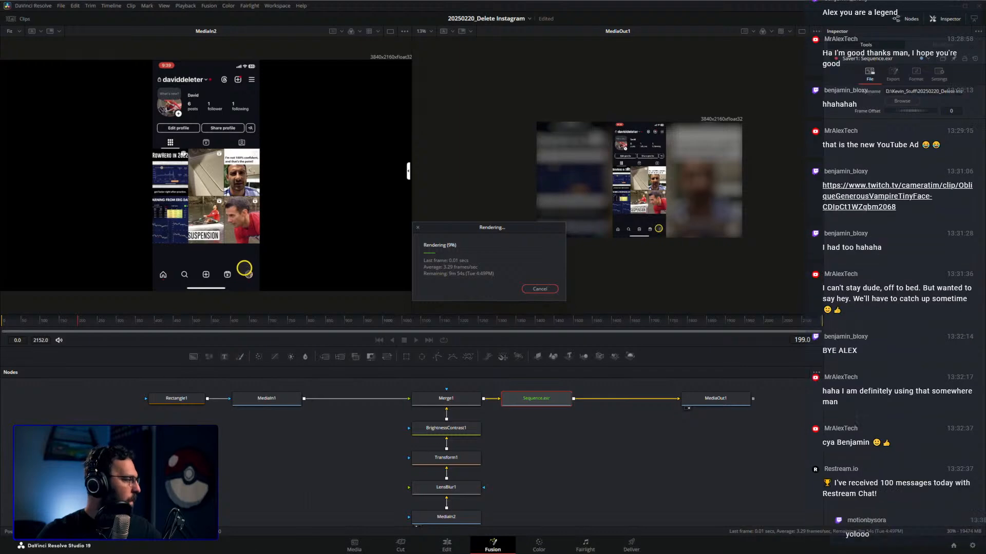
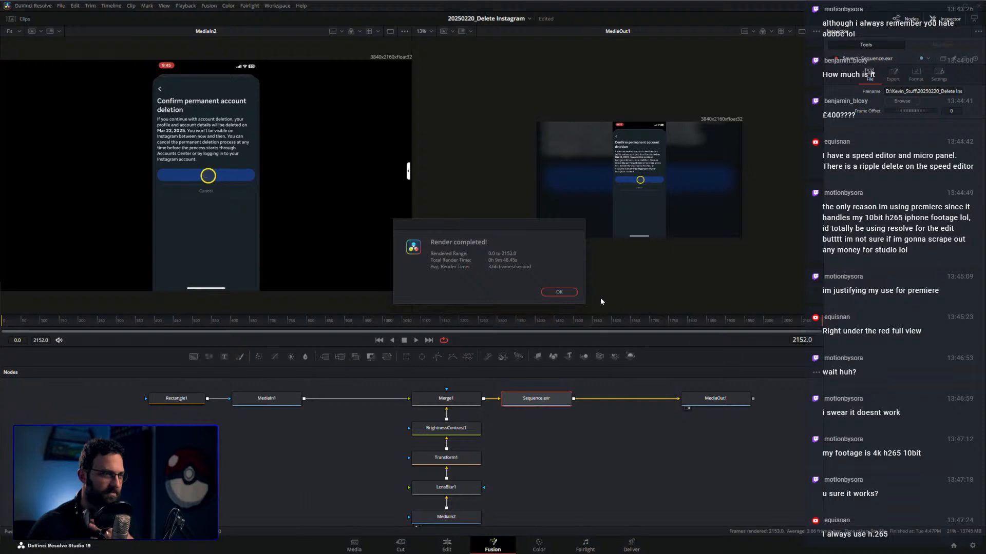
left_click(558, 292)
Add a Loader node reading the rendered EXR sequence from the Renders folder and feed it into MediaOut1 in place of the Saver.
left_click_drag(661, 403, 641, 446)
left_click(528, 409)
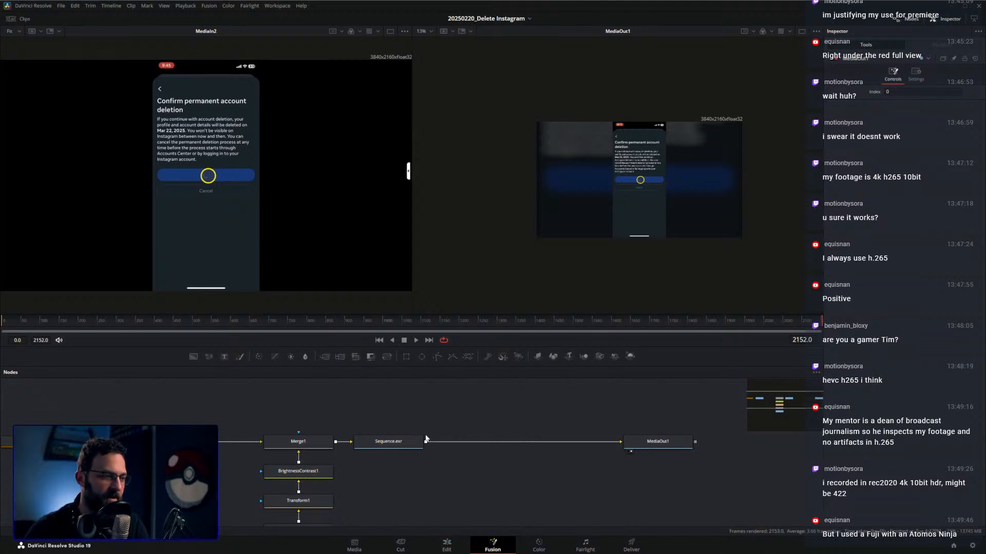
key("shift+space")
type("load")
key("Return")
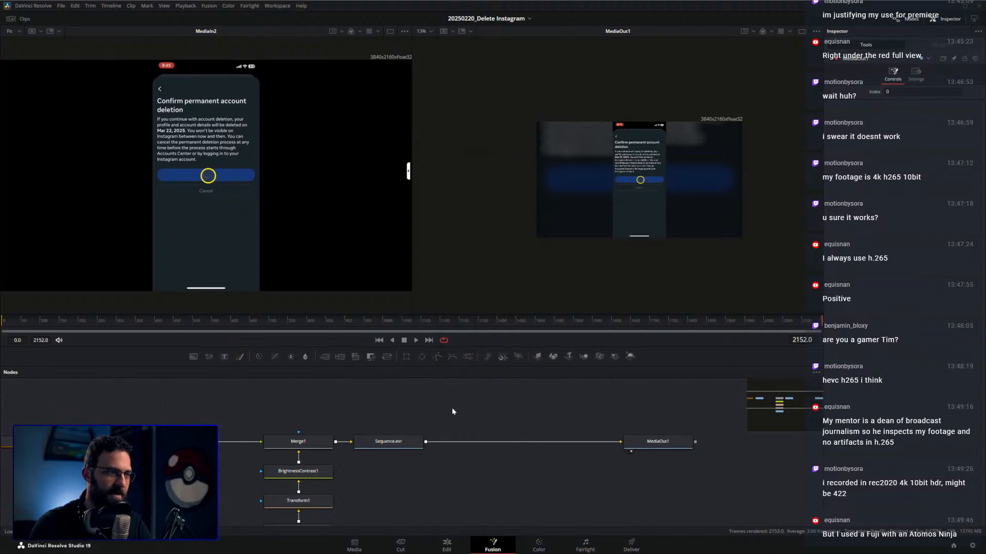
left_click(361, 163)
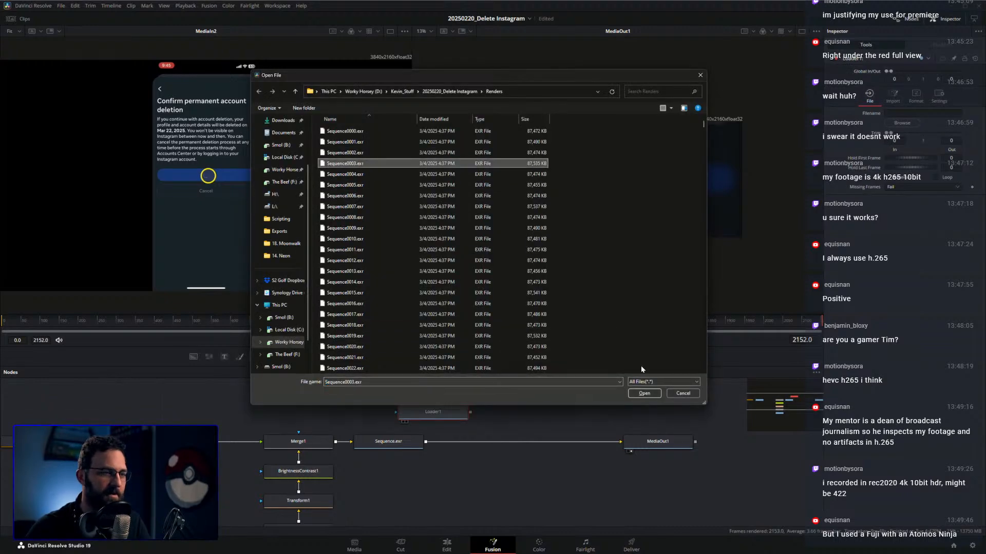
left_click(644, 394)
left_click_drag(459, 411, 548, 441)
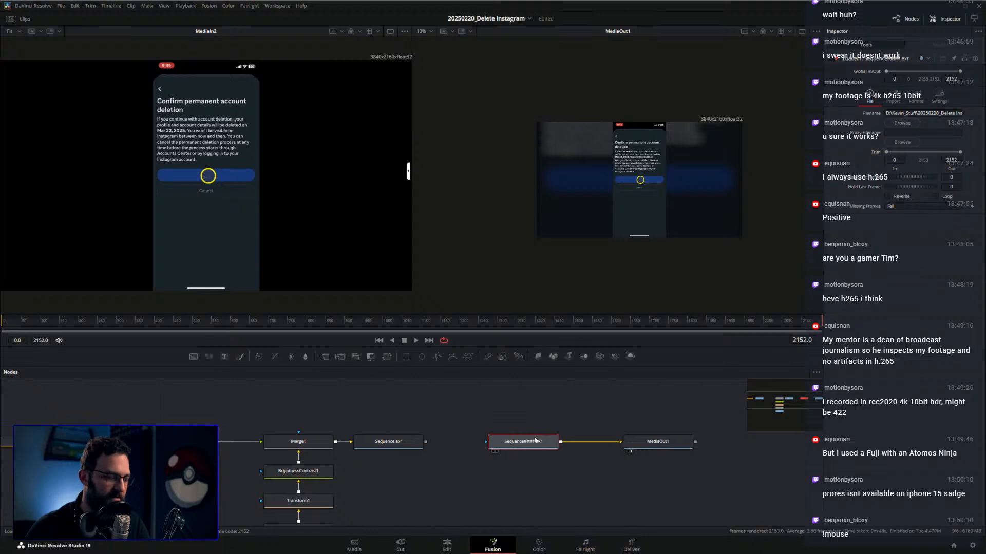
left_click(577, 427)
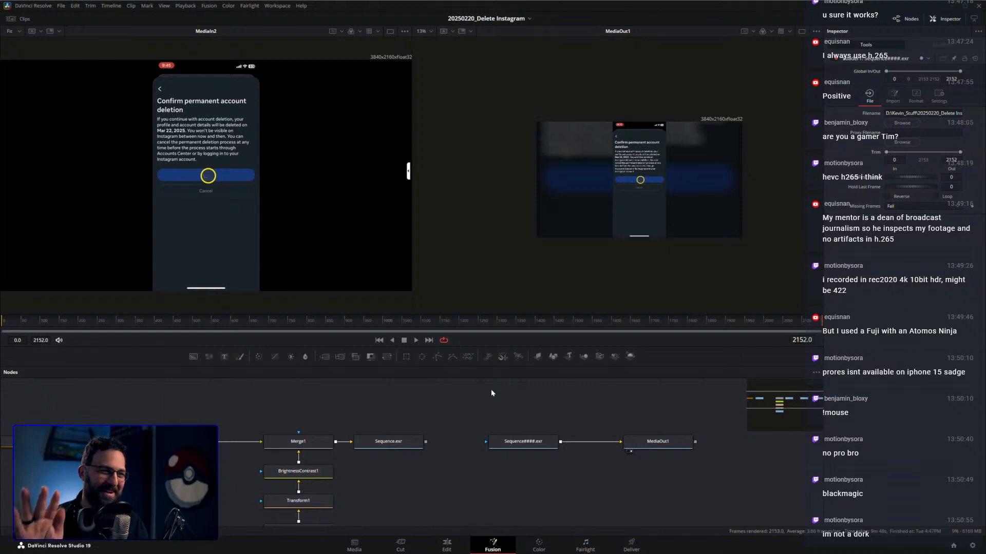
Scrub through the loaded sequence in Fusion and check the end of the Fusion Composition clip on the Edit page.
left_click_drag(23, 322, 778, 356)
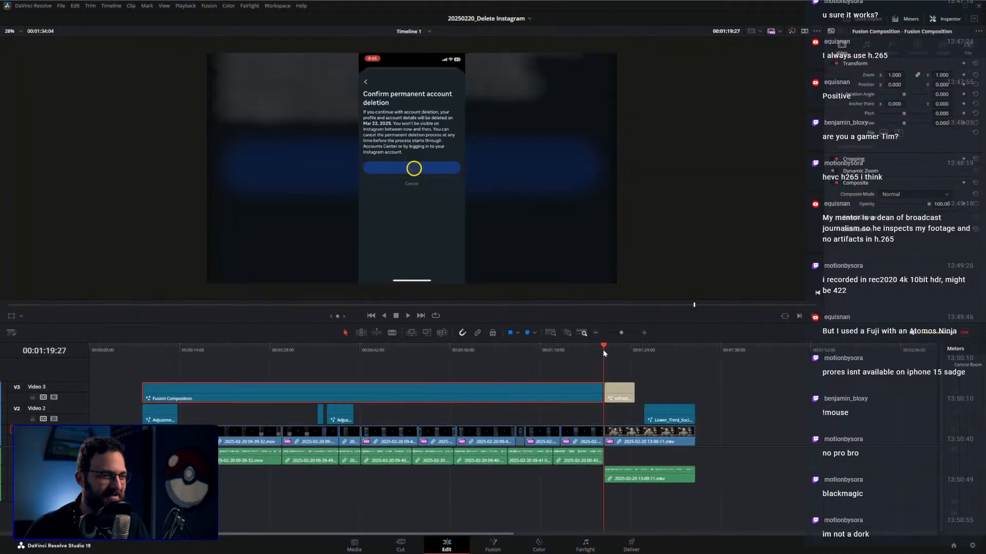
left_click_drag(602, 350, 638, 380)
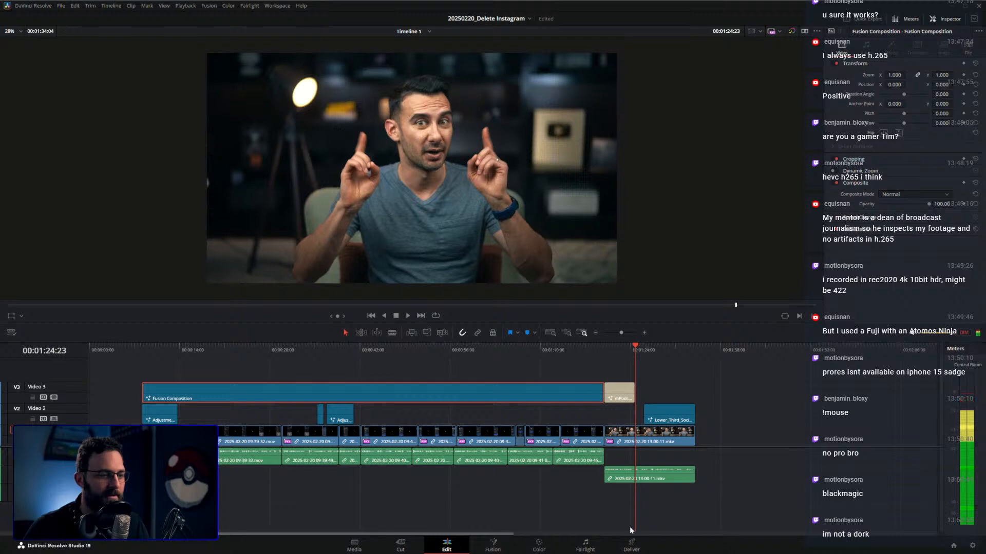